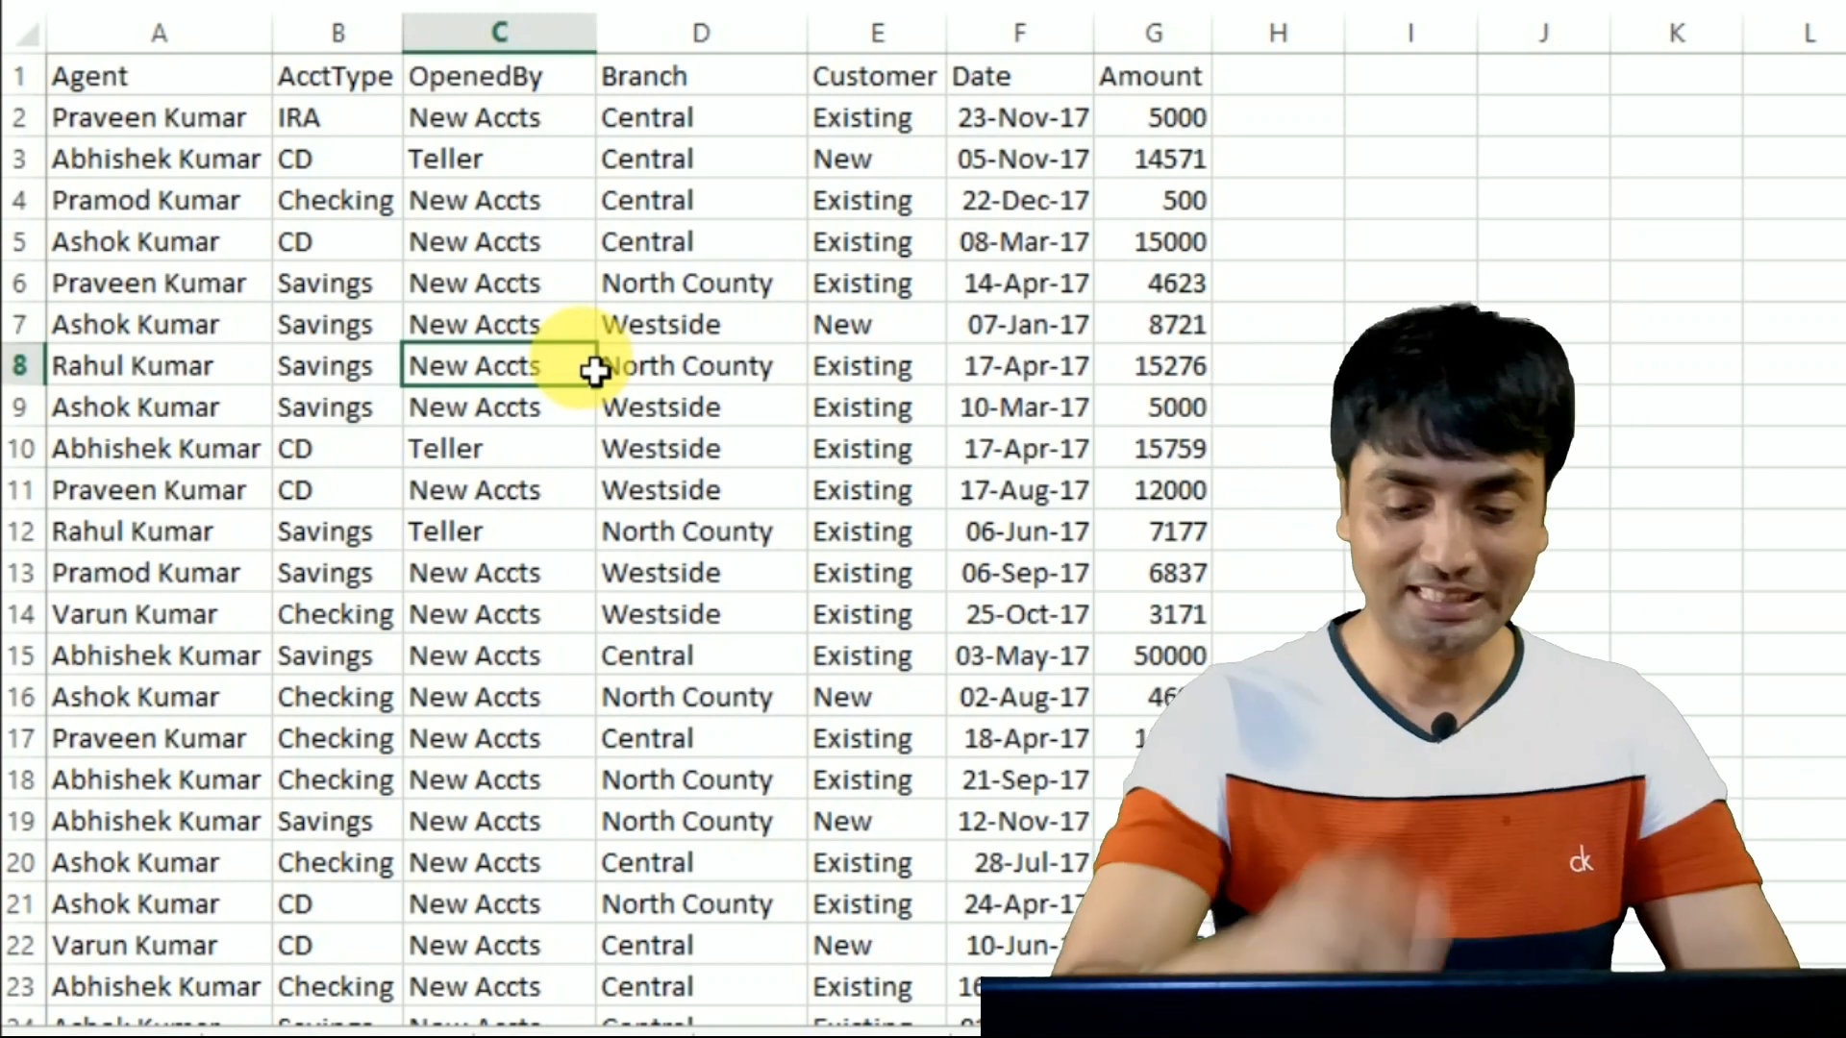
Step: Create a PivotTable from RawData range A1:G725 on the existing worksheet at cell J6
{"action": "key", "text": "Up"}
{"action": "key", "text": "Up"}
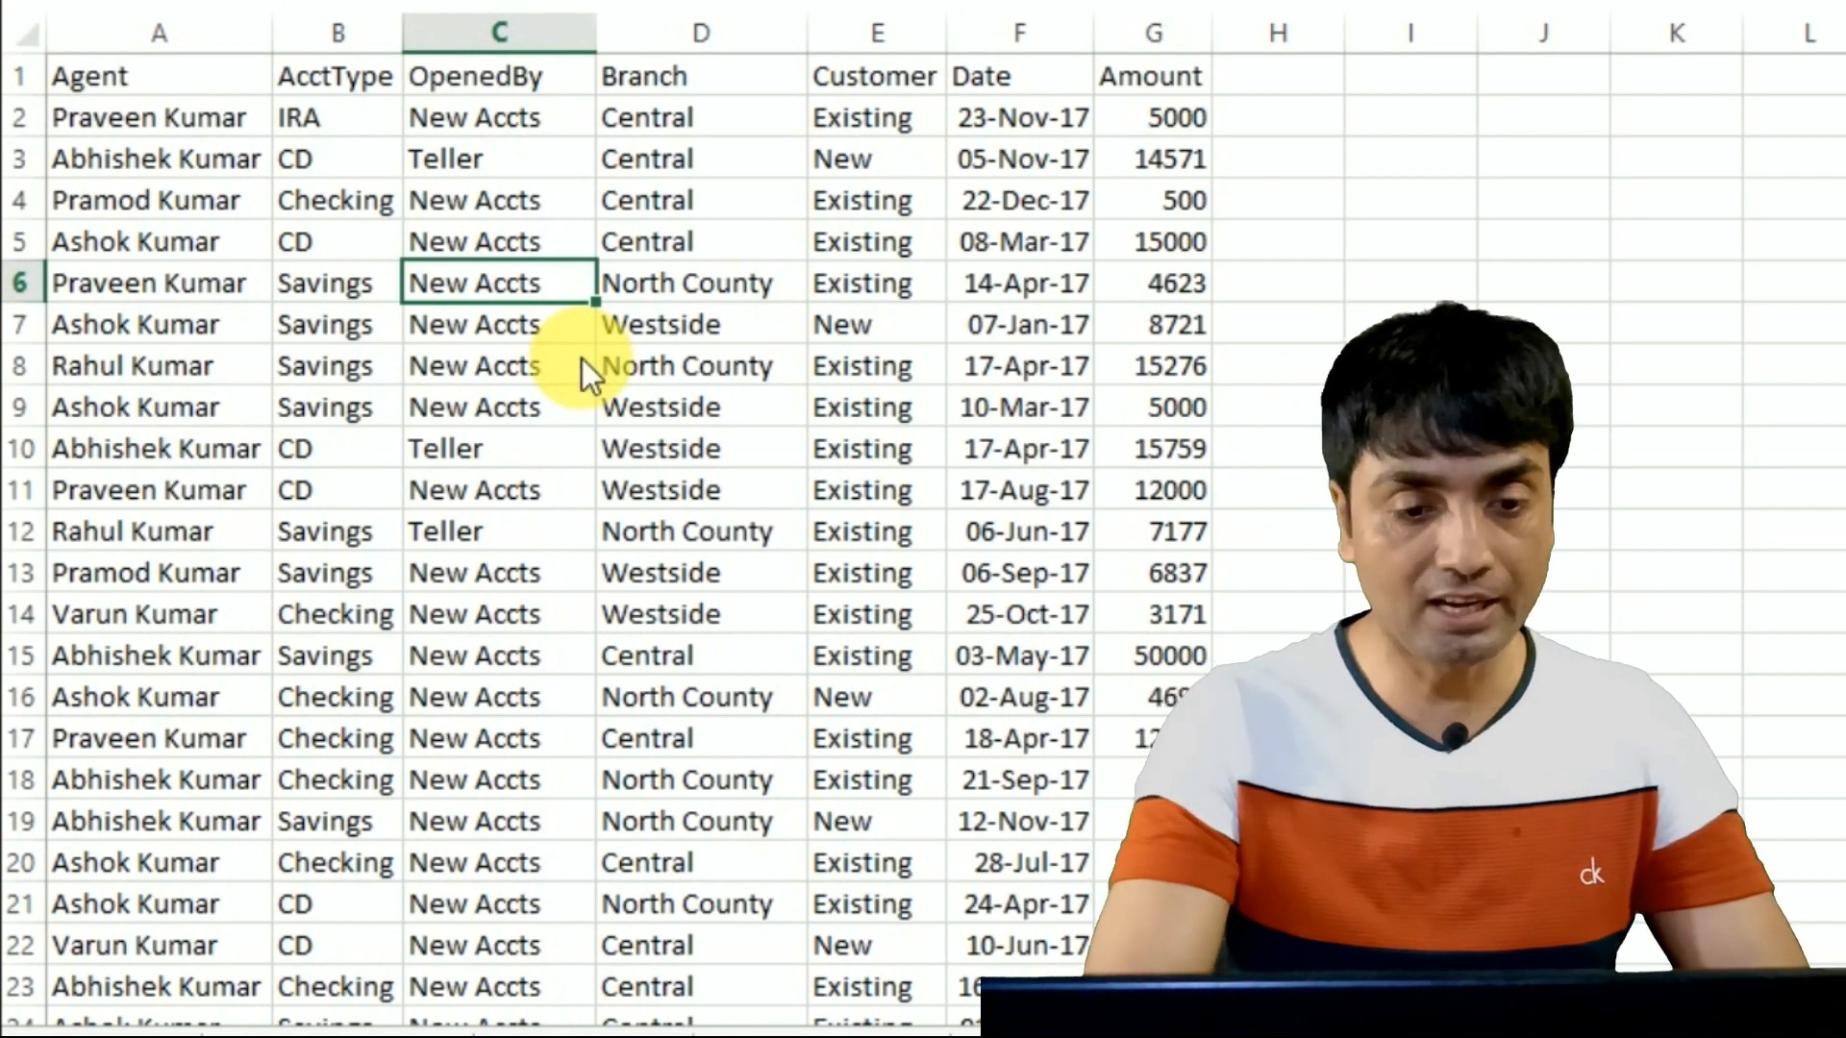
{"action": "key", "text": "alt+n"}
{"action": "key", "text": "v"}
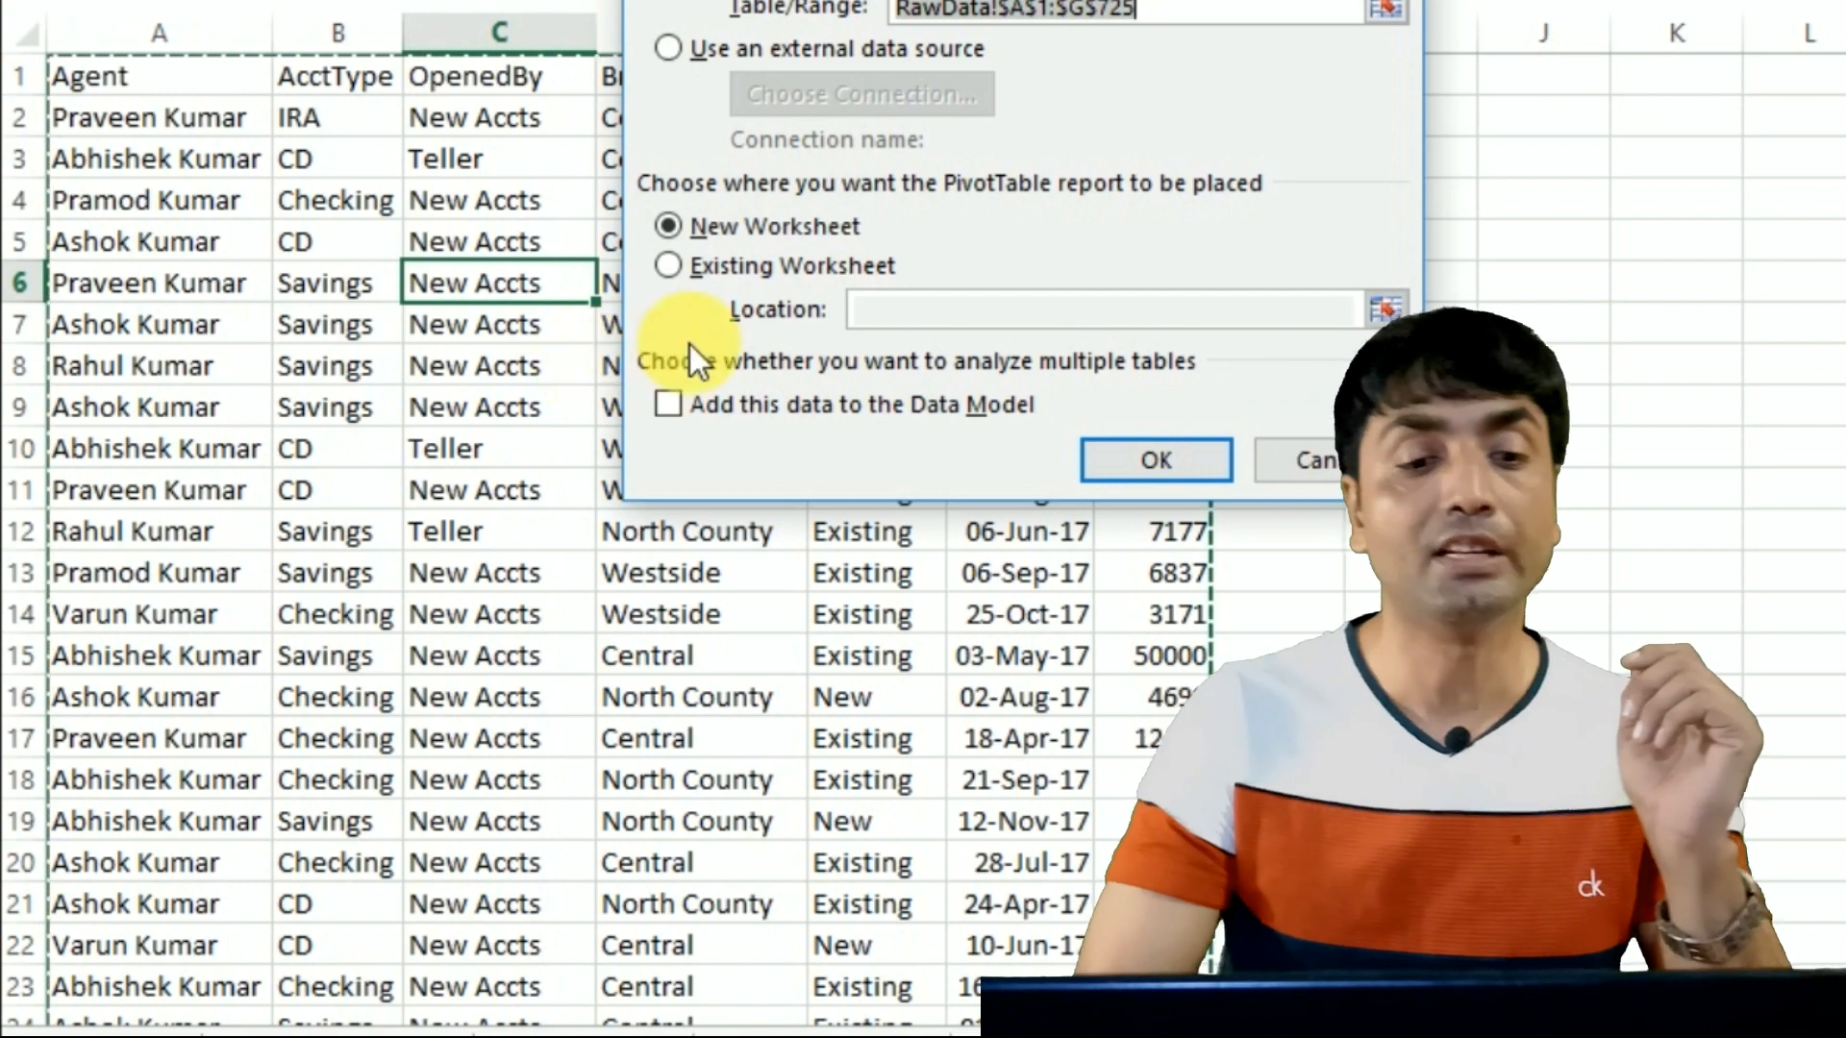
{"action": "left_click", "coordinate": [675, 413]}
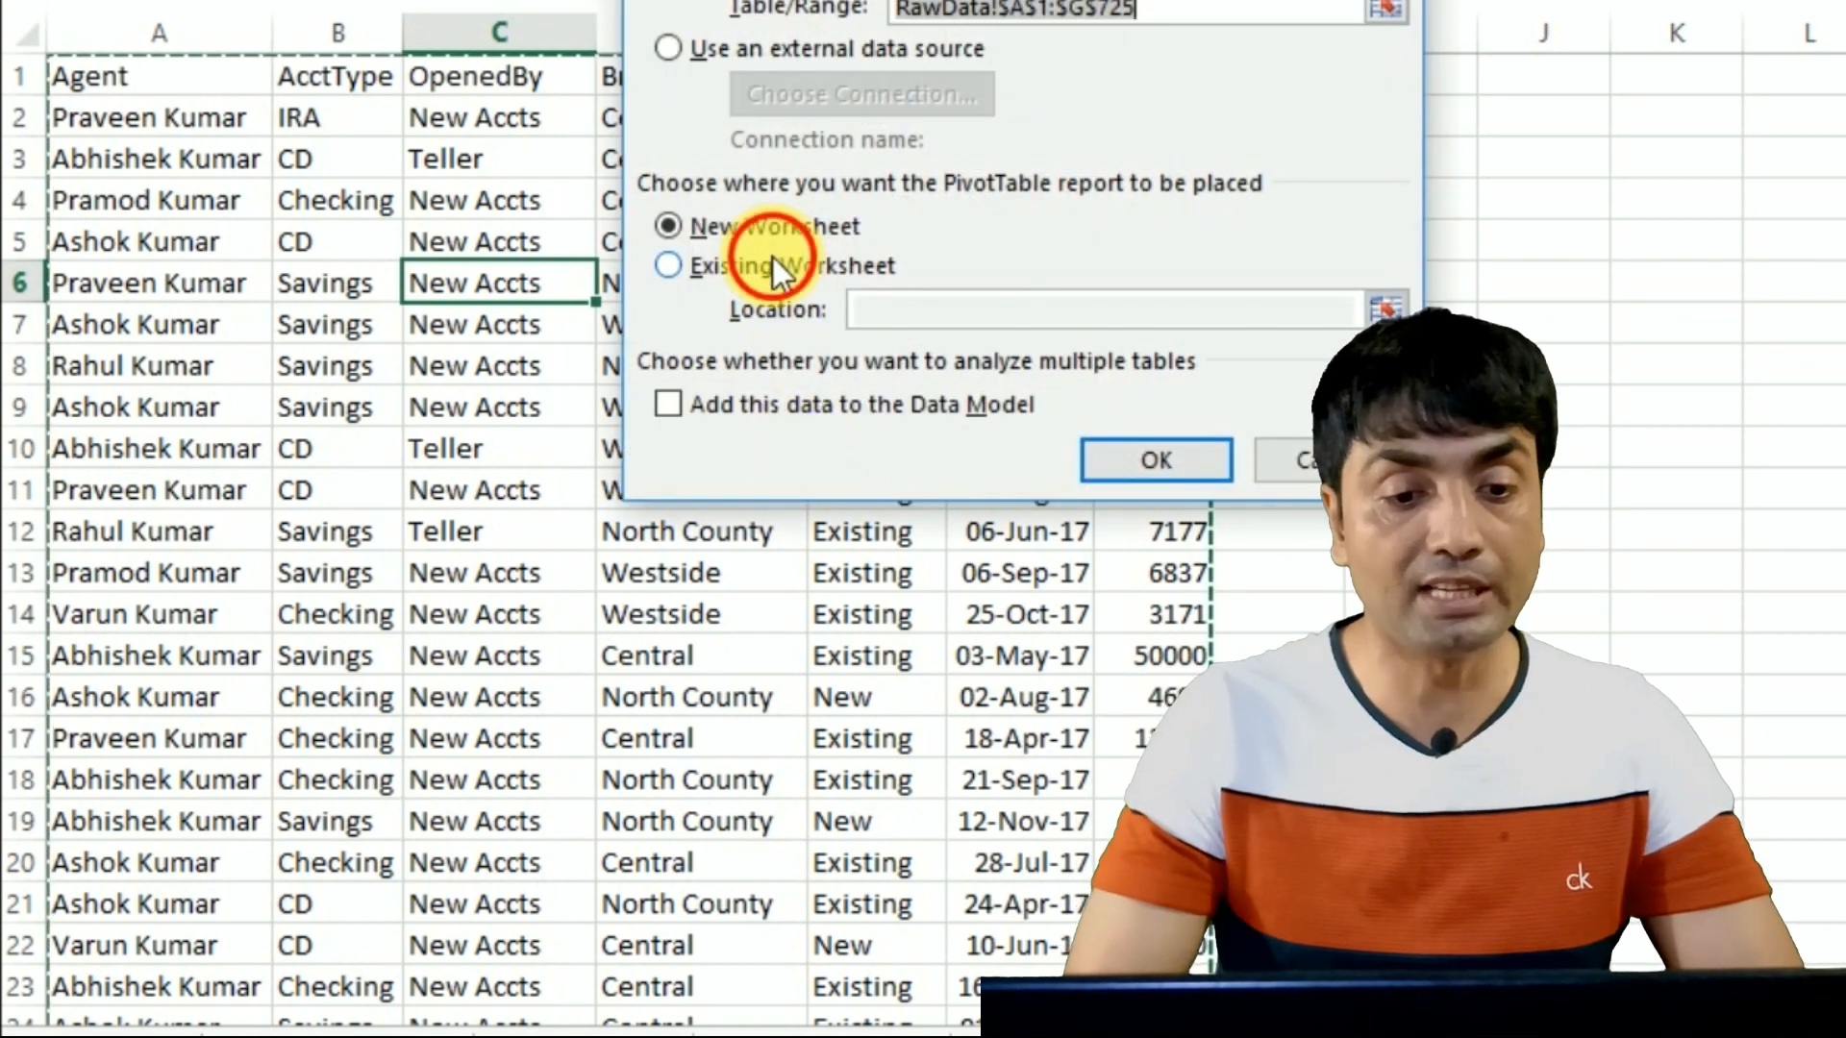
{"action": "left_click", "coordinate": [759, 266]}
{"action": "left_click", "coordinate": [892, 327]}
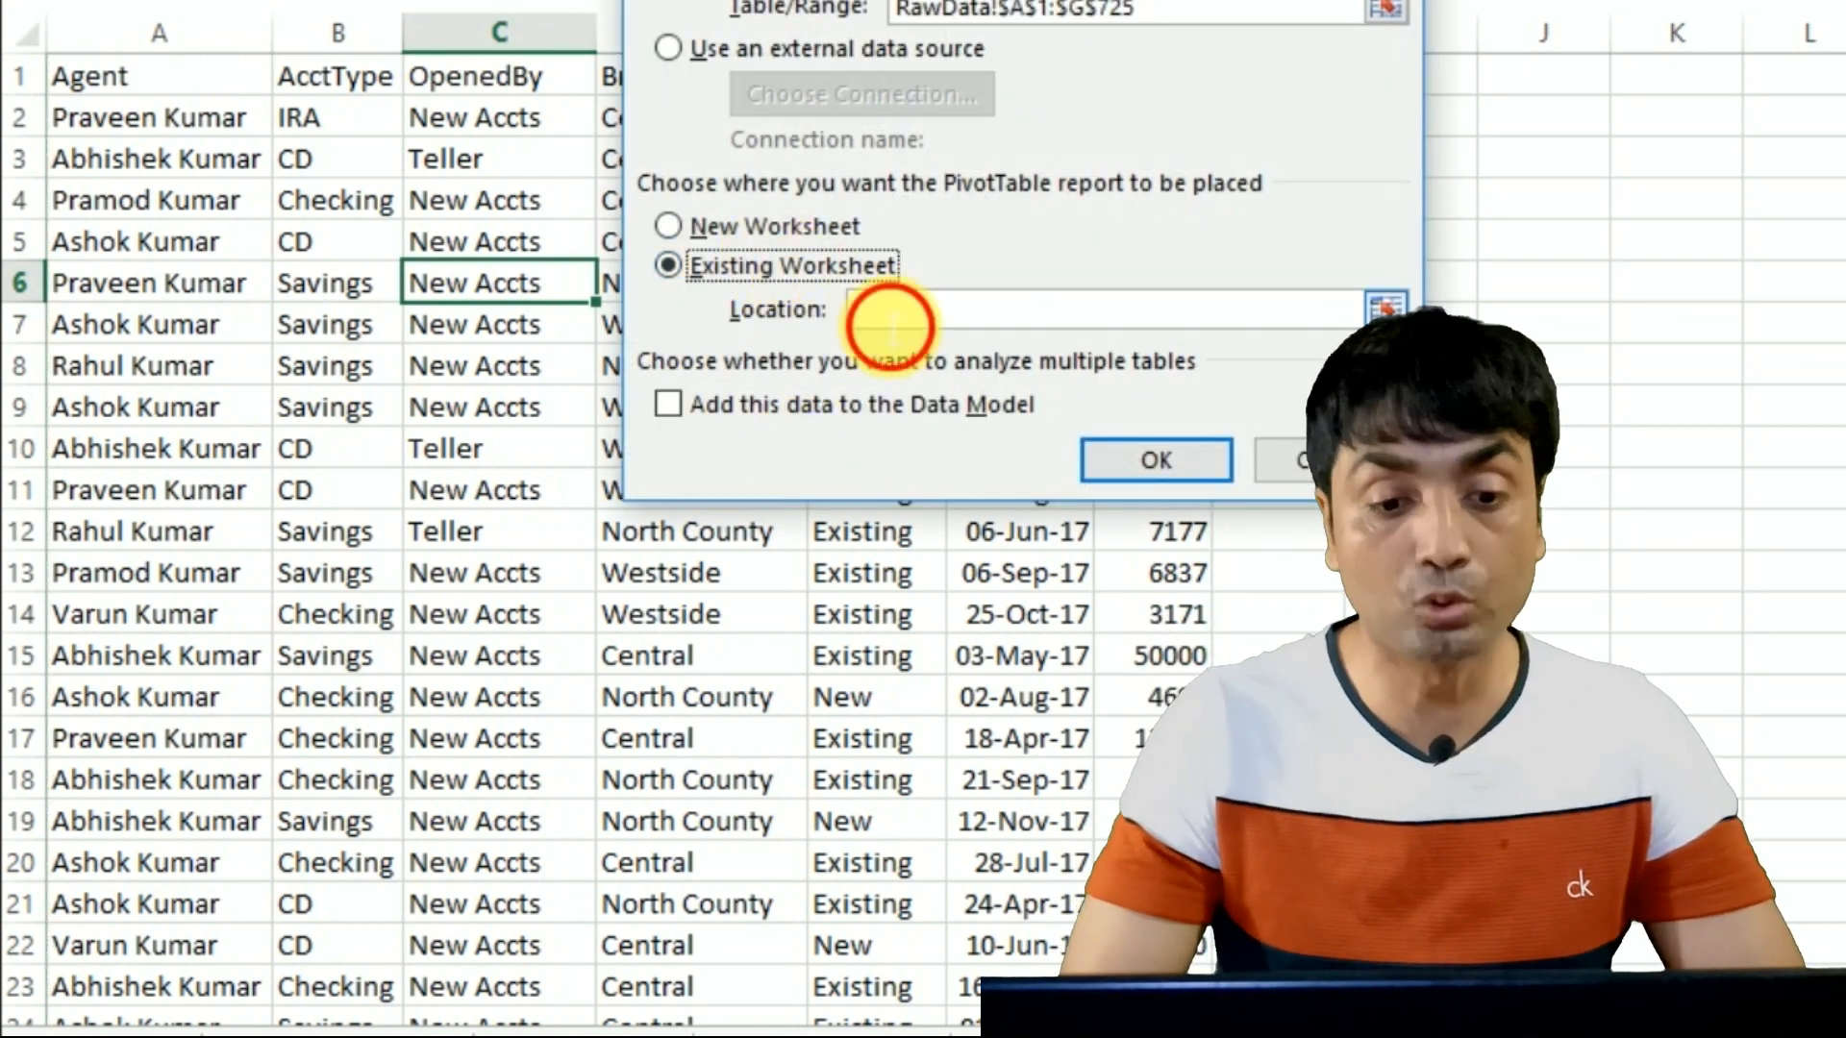
{"action": "left_click", "coordinate": [1557, 292]}
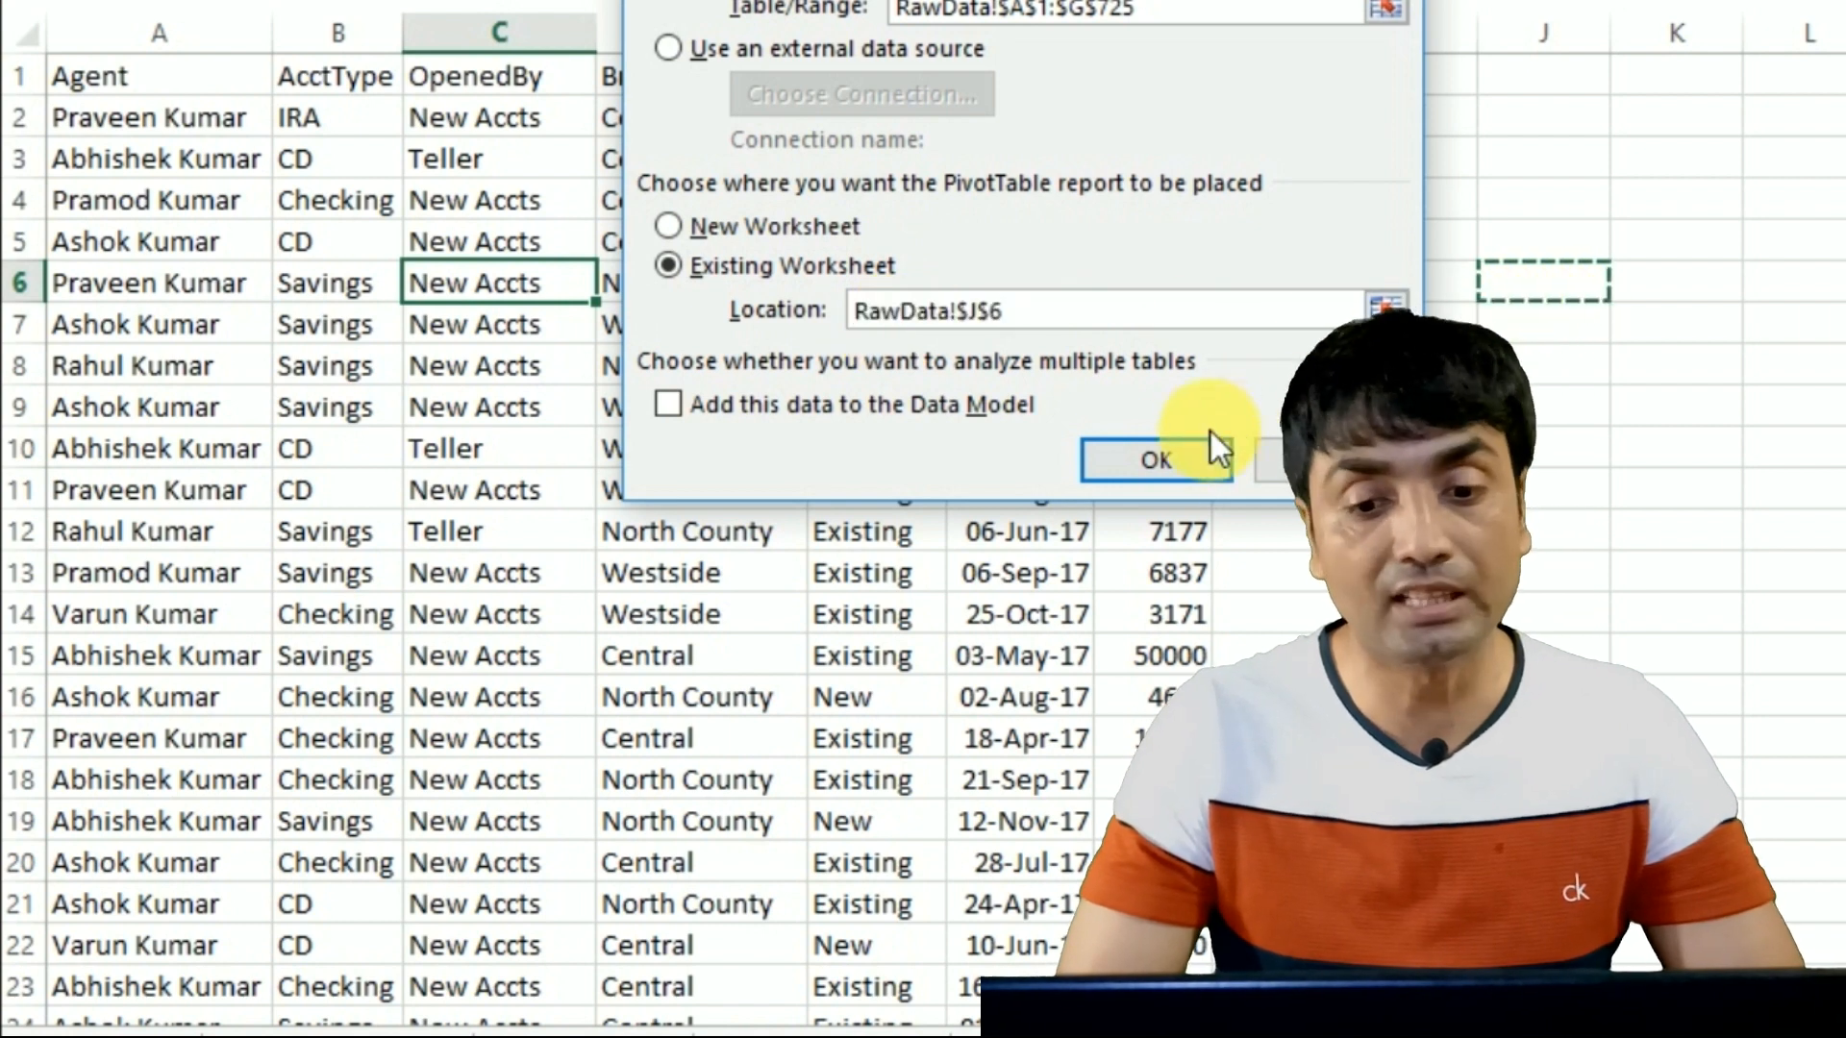
{"action": "left_click", "coordinate": [1146, 471]}
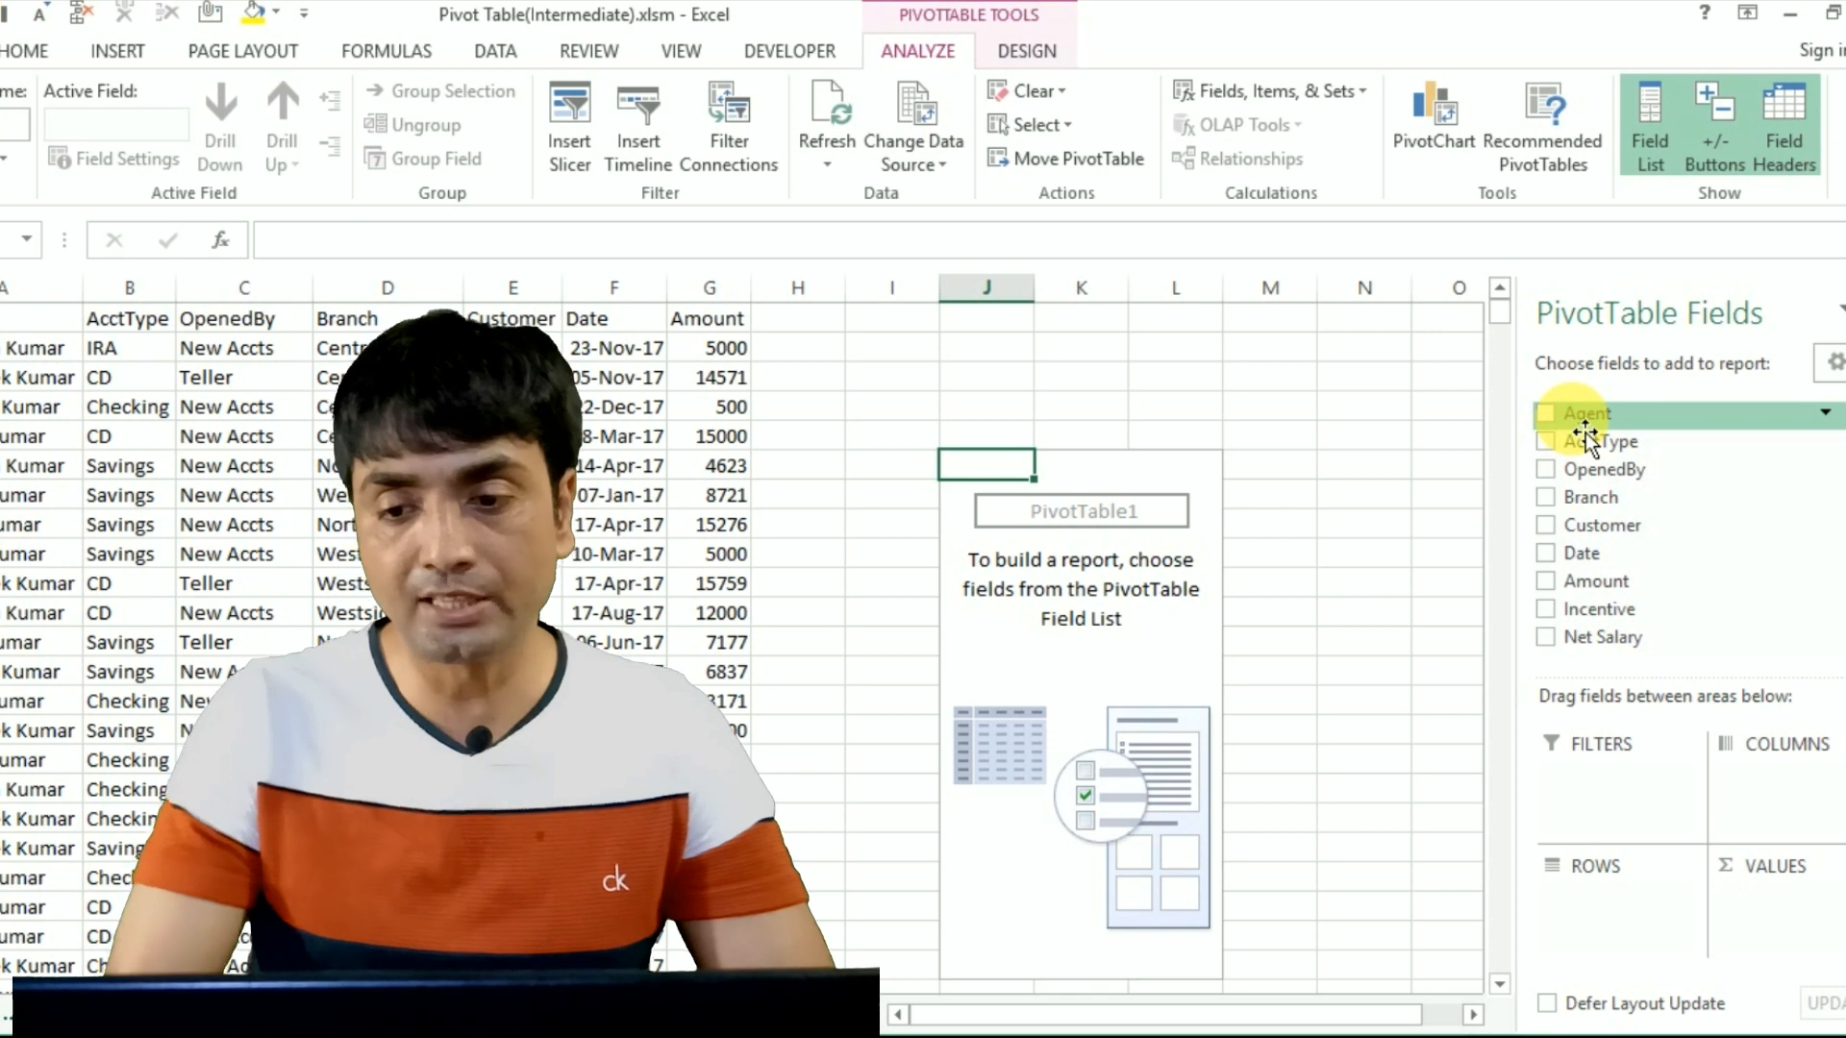
Step: Add the Agent field to the PivotTable's rows and to its values as a count
{"action": "left_click_drag", "start_coordinate": [1584, 438], "coordinate": [1578, 923]}
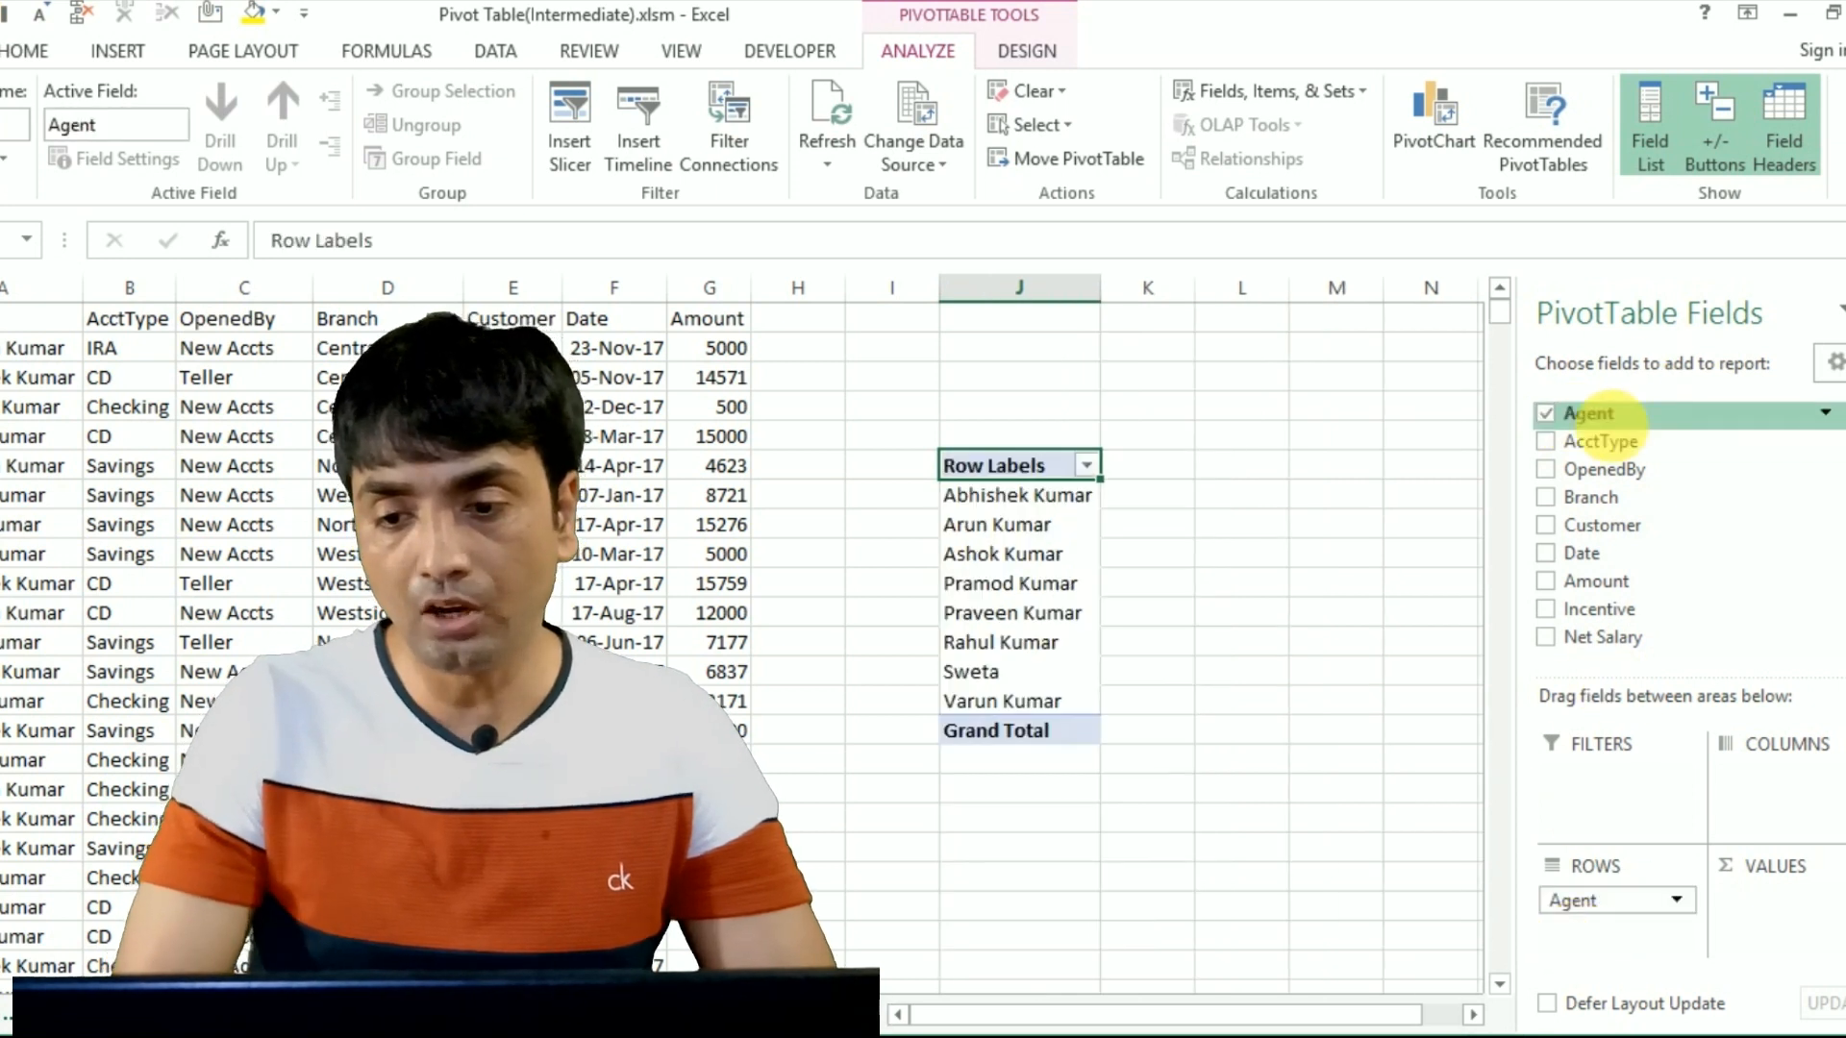
{"action": "left_click_drag", "start_coordinate": [1606, 420], "coordinate": [1785, 929]}
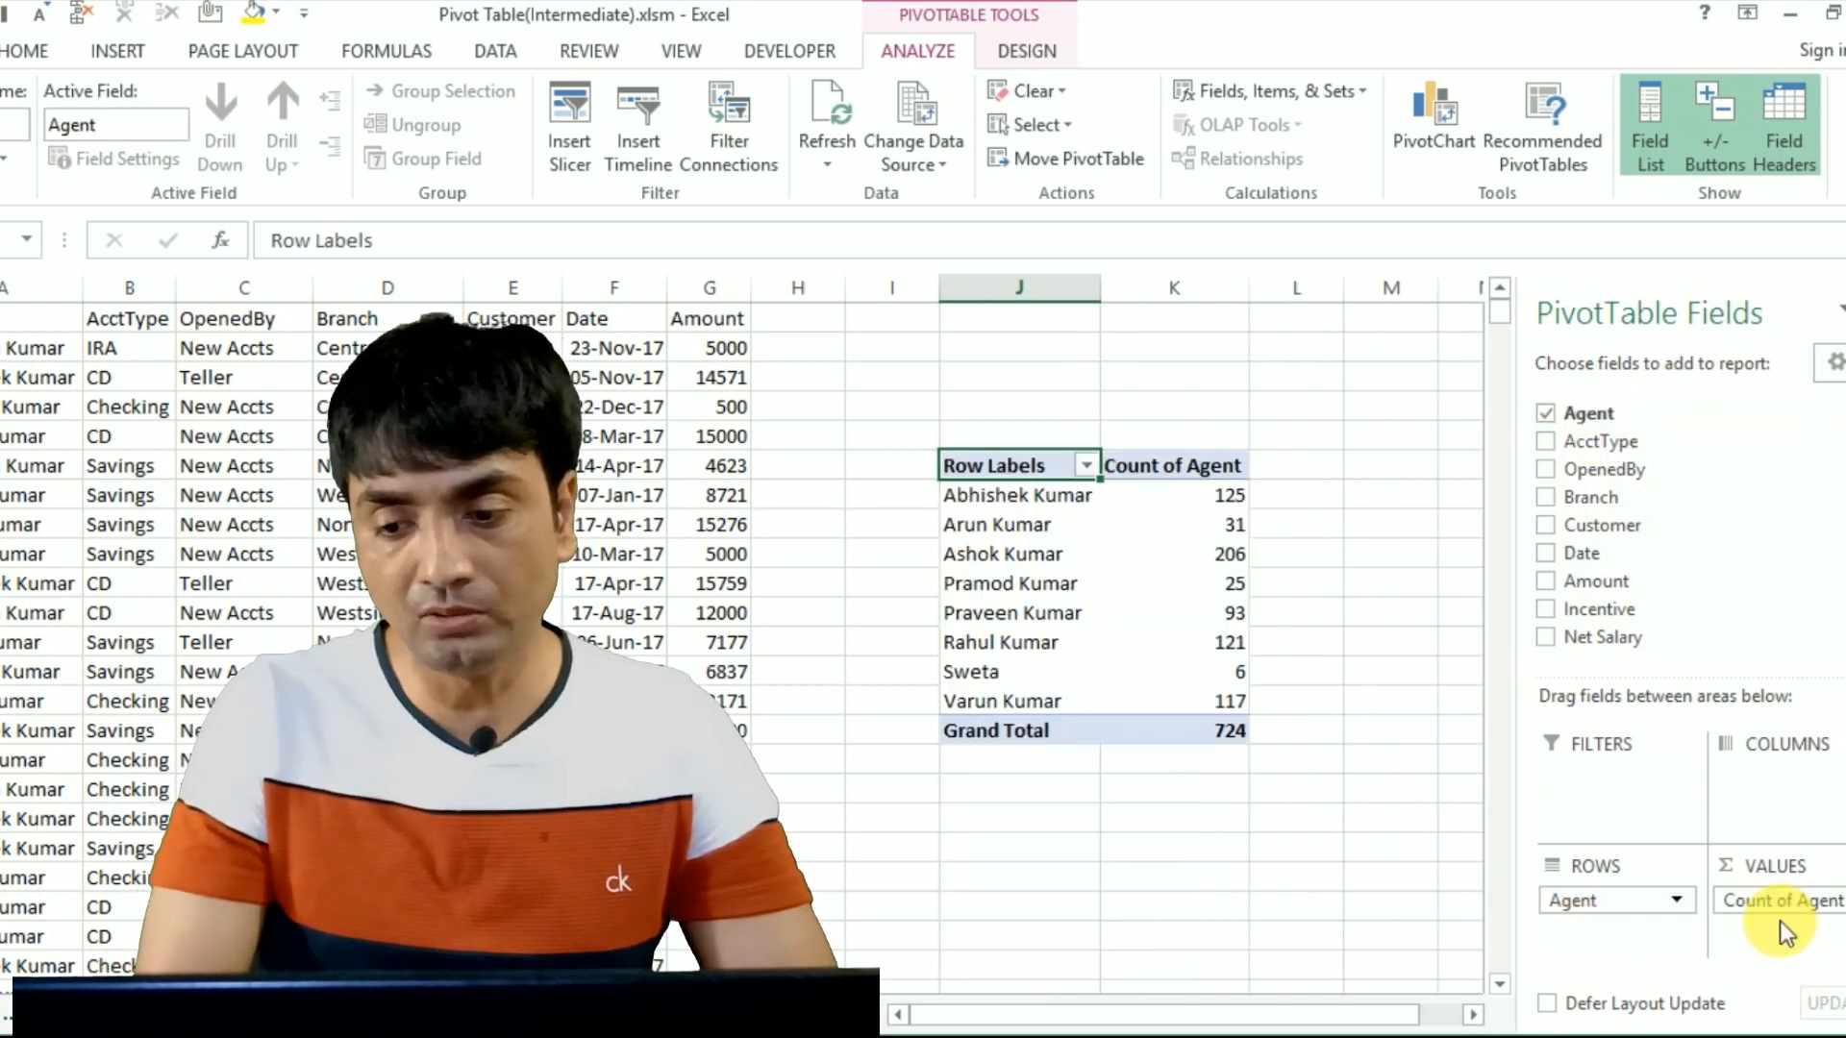
Step: Examine the calculation types offered in the value field settings of Count of Agent, and close them without changes
{"action": "left_click", "coordinate": [1197, 566]}
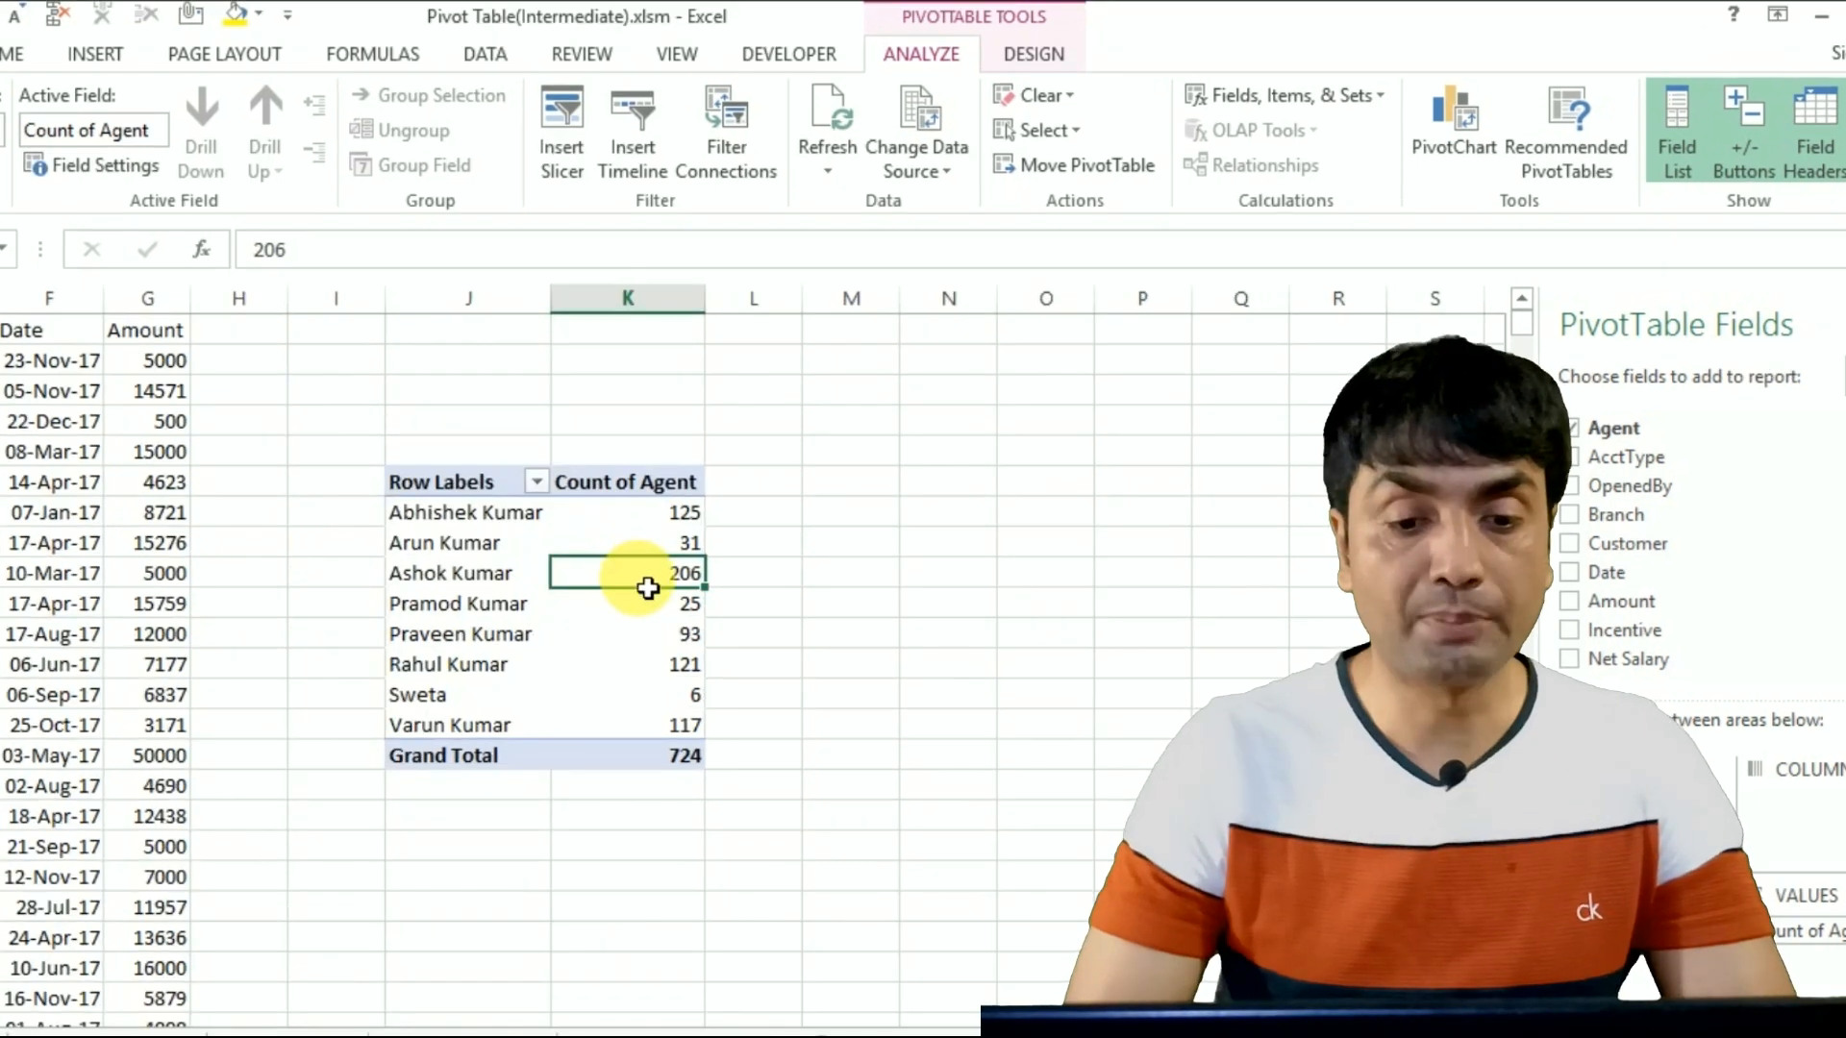
{"action": "right_click", "coordinate": [648, 588]}
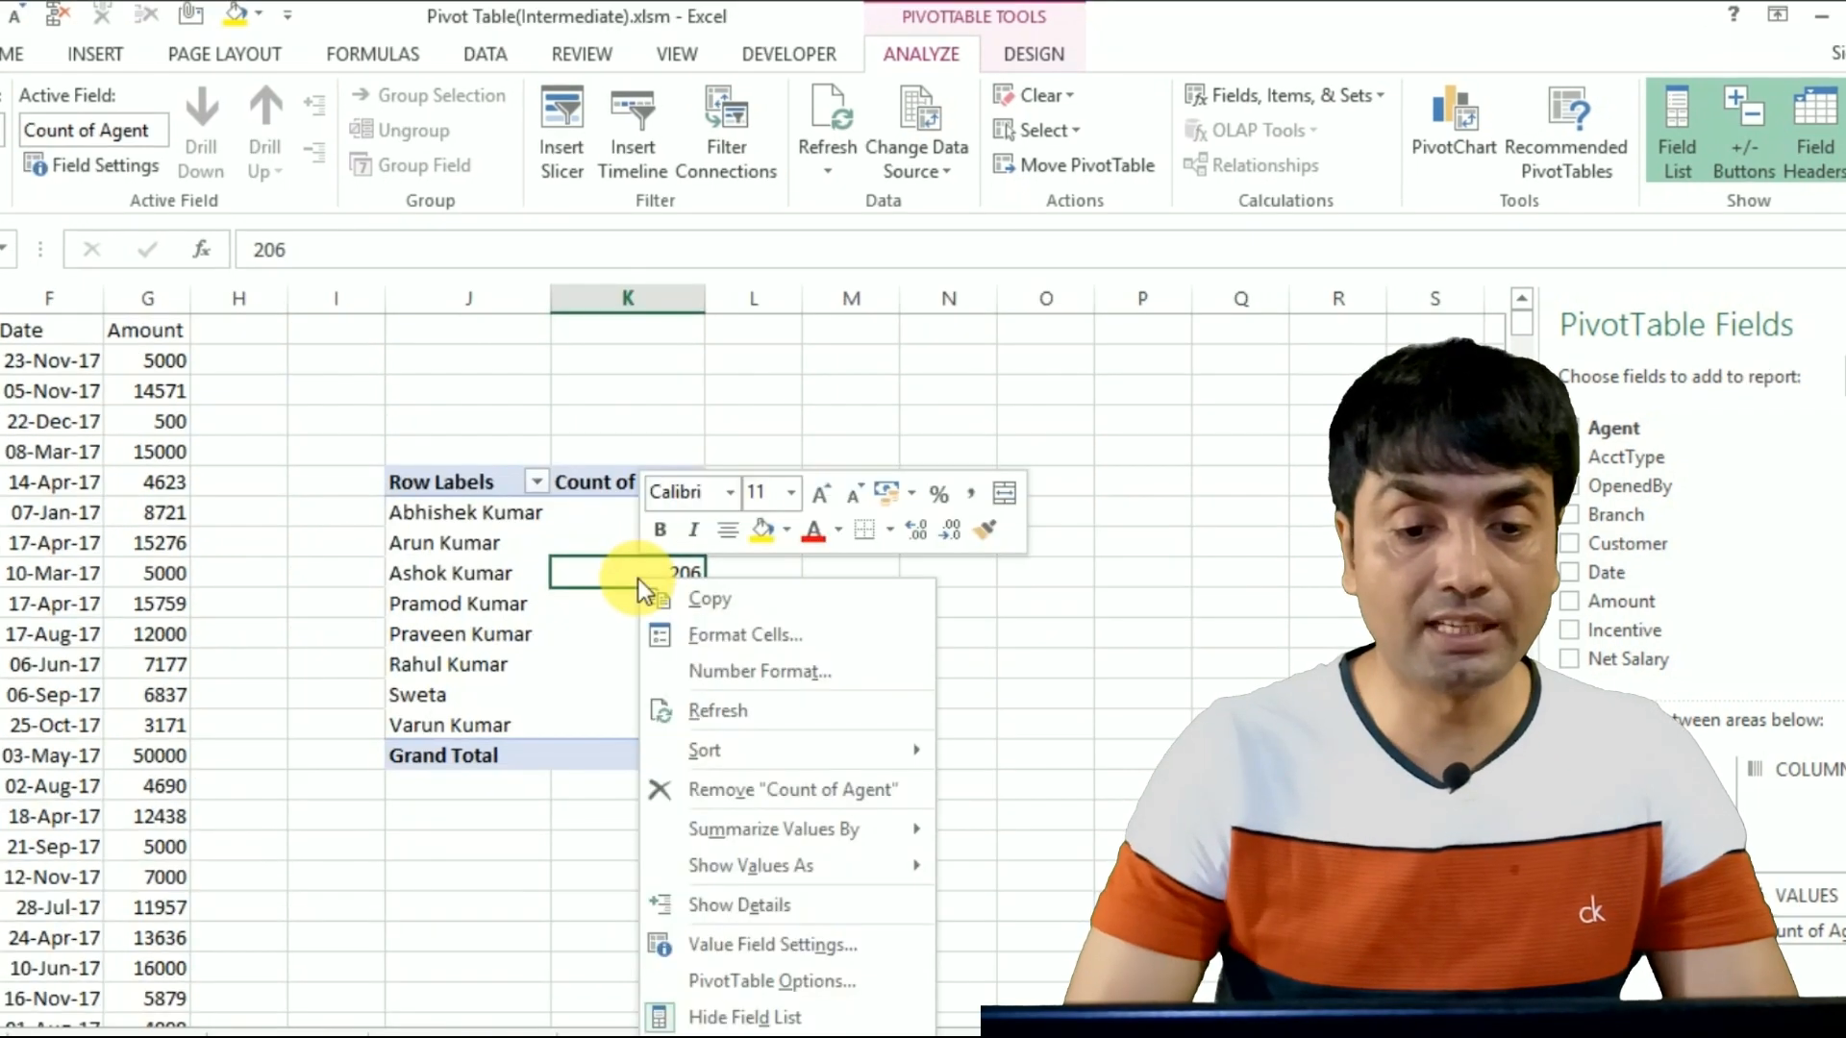
{"action": "left_click", "coordinate": [744, 942]}
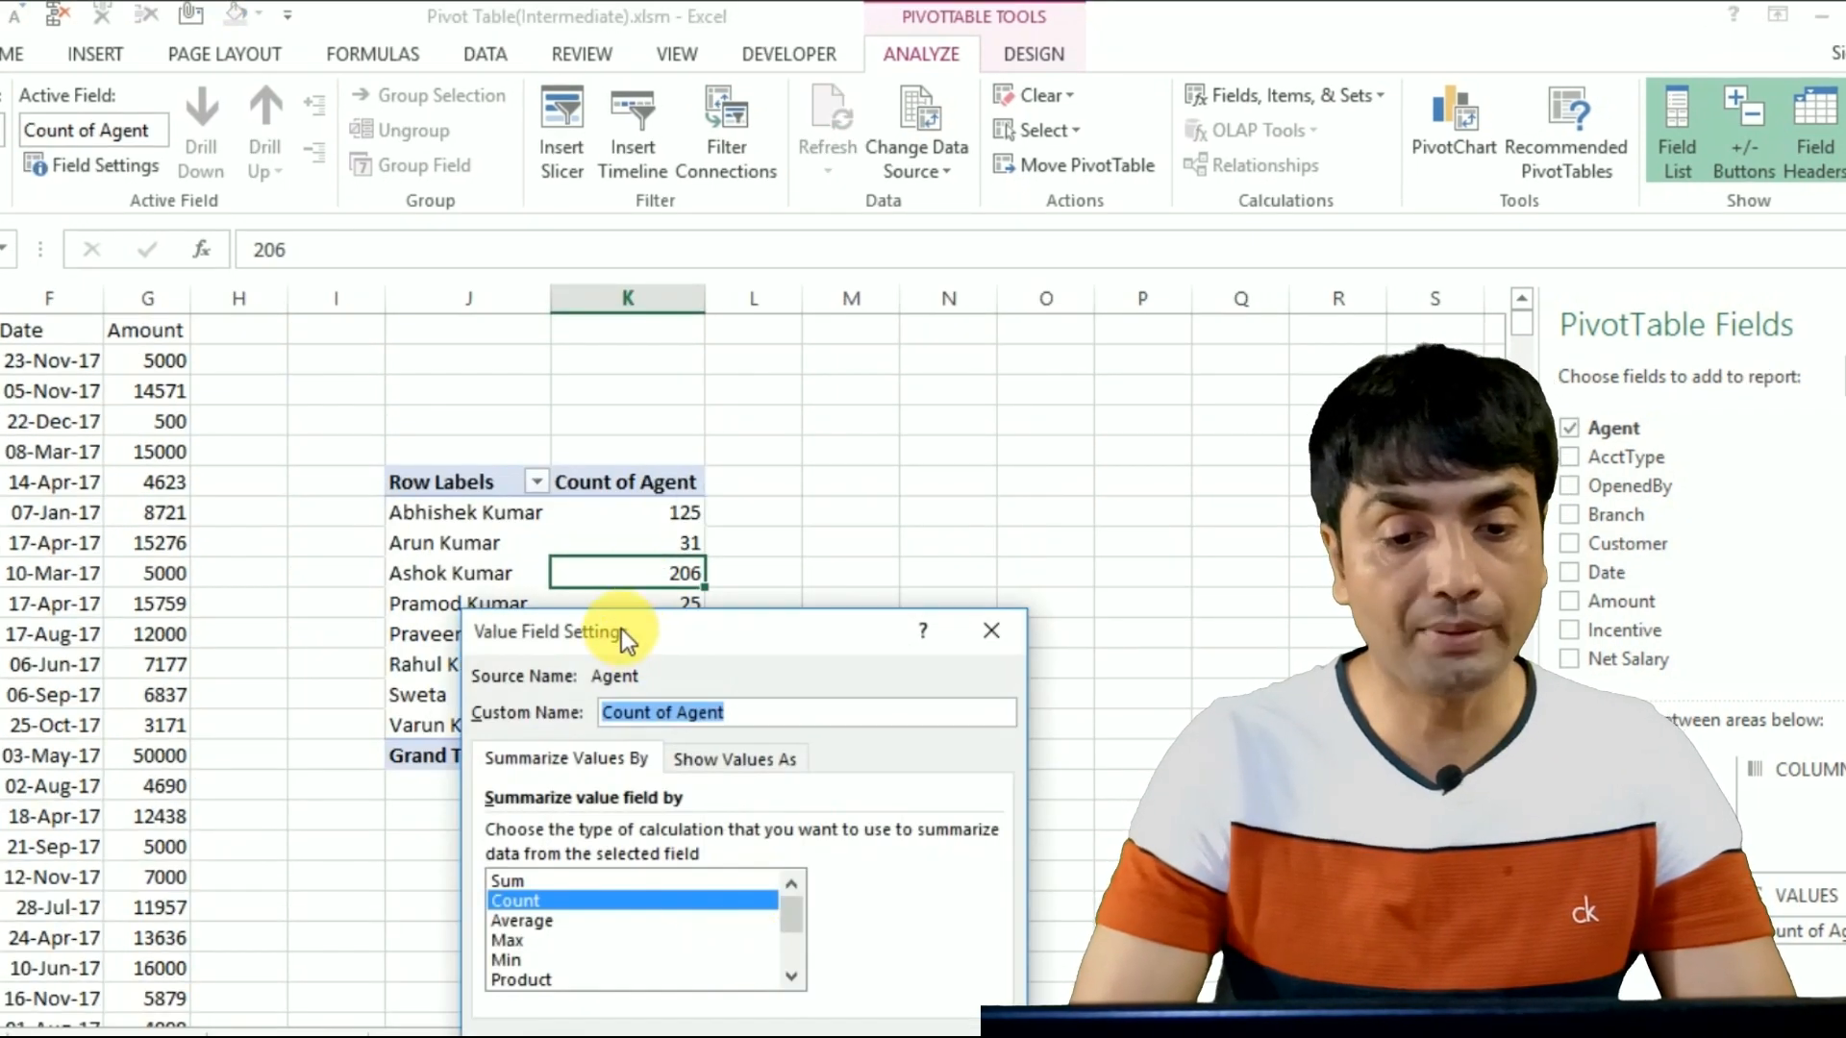
{"action": "left_click_drag", "start_coordinate": [621, 629], "coordinate": [602, 342]}
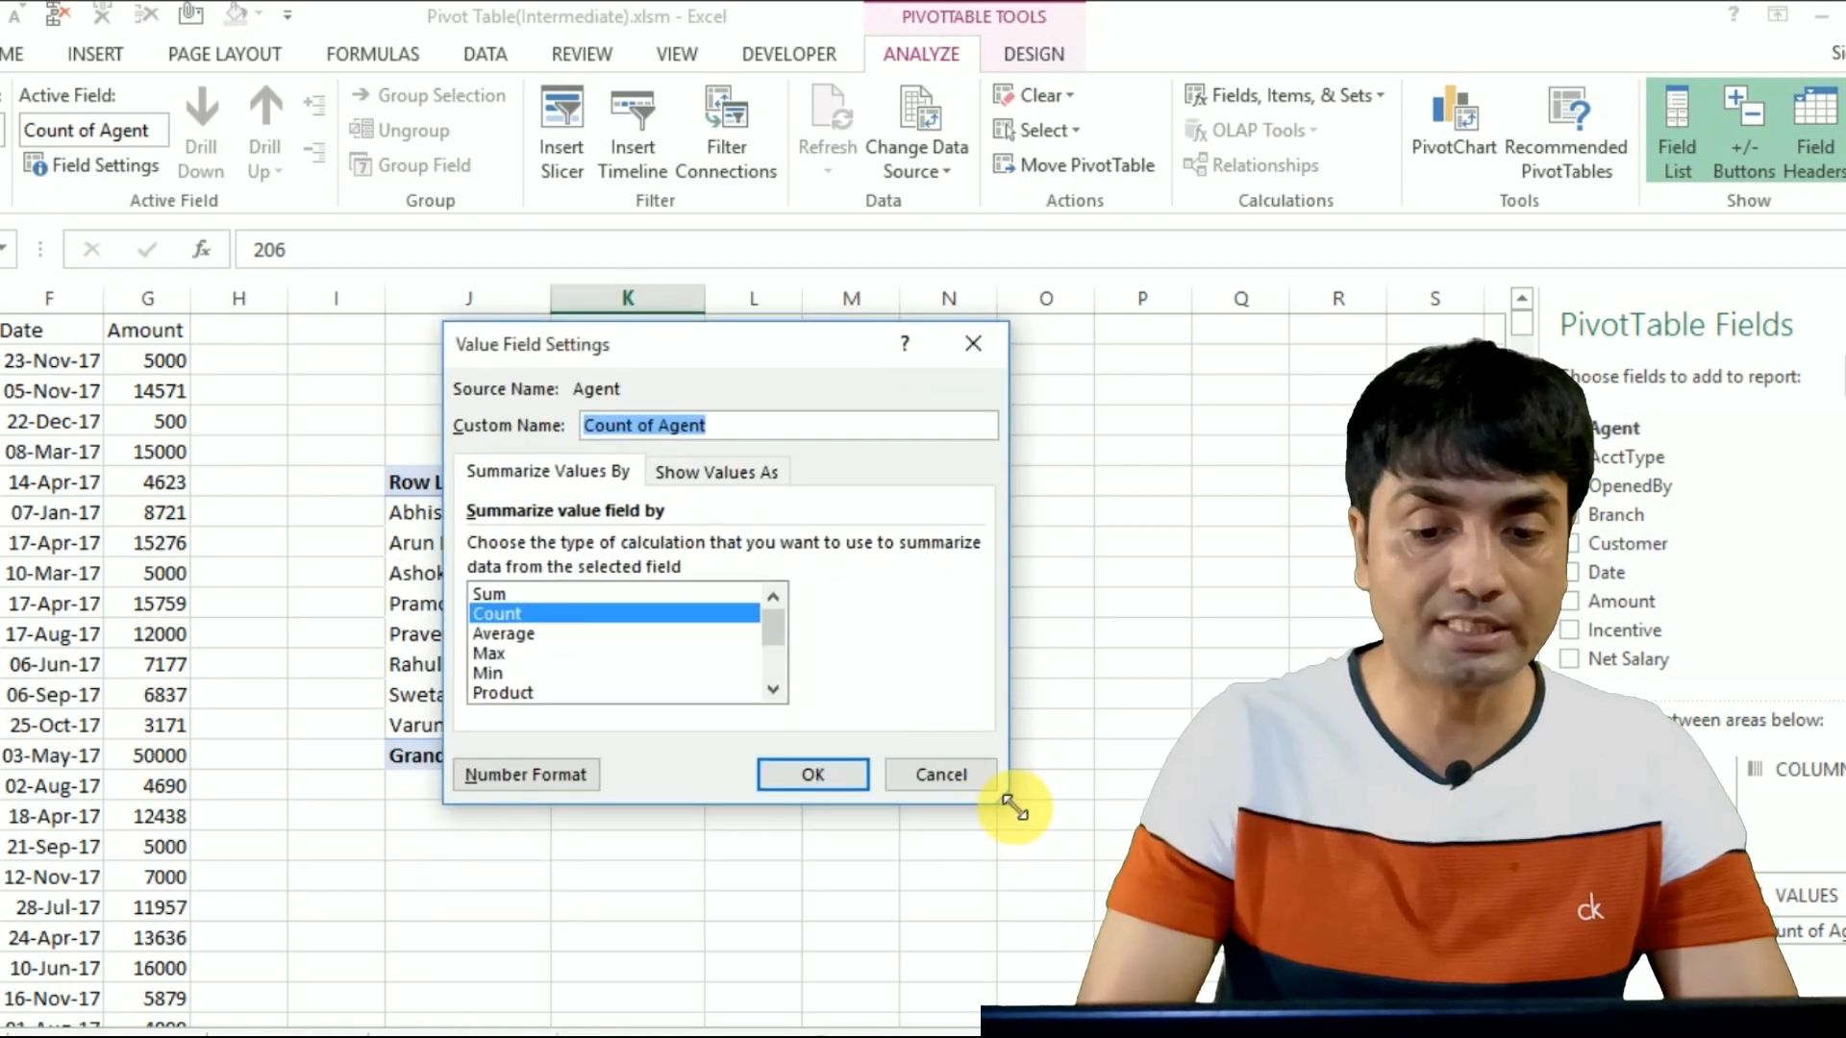
{"action": "left_click_drag", "start_coordinate": [1002, 798], "coordinate": [1154, 937]}
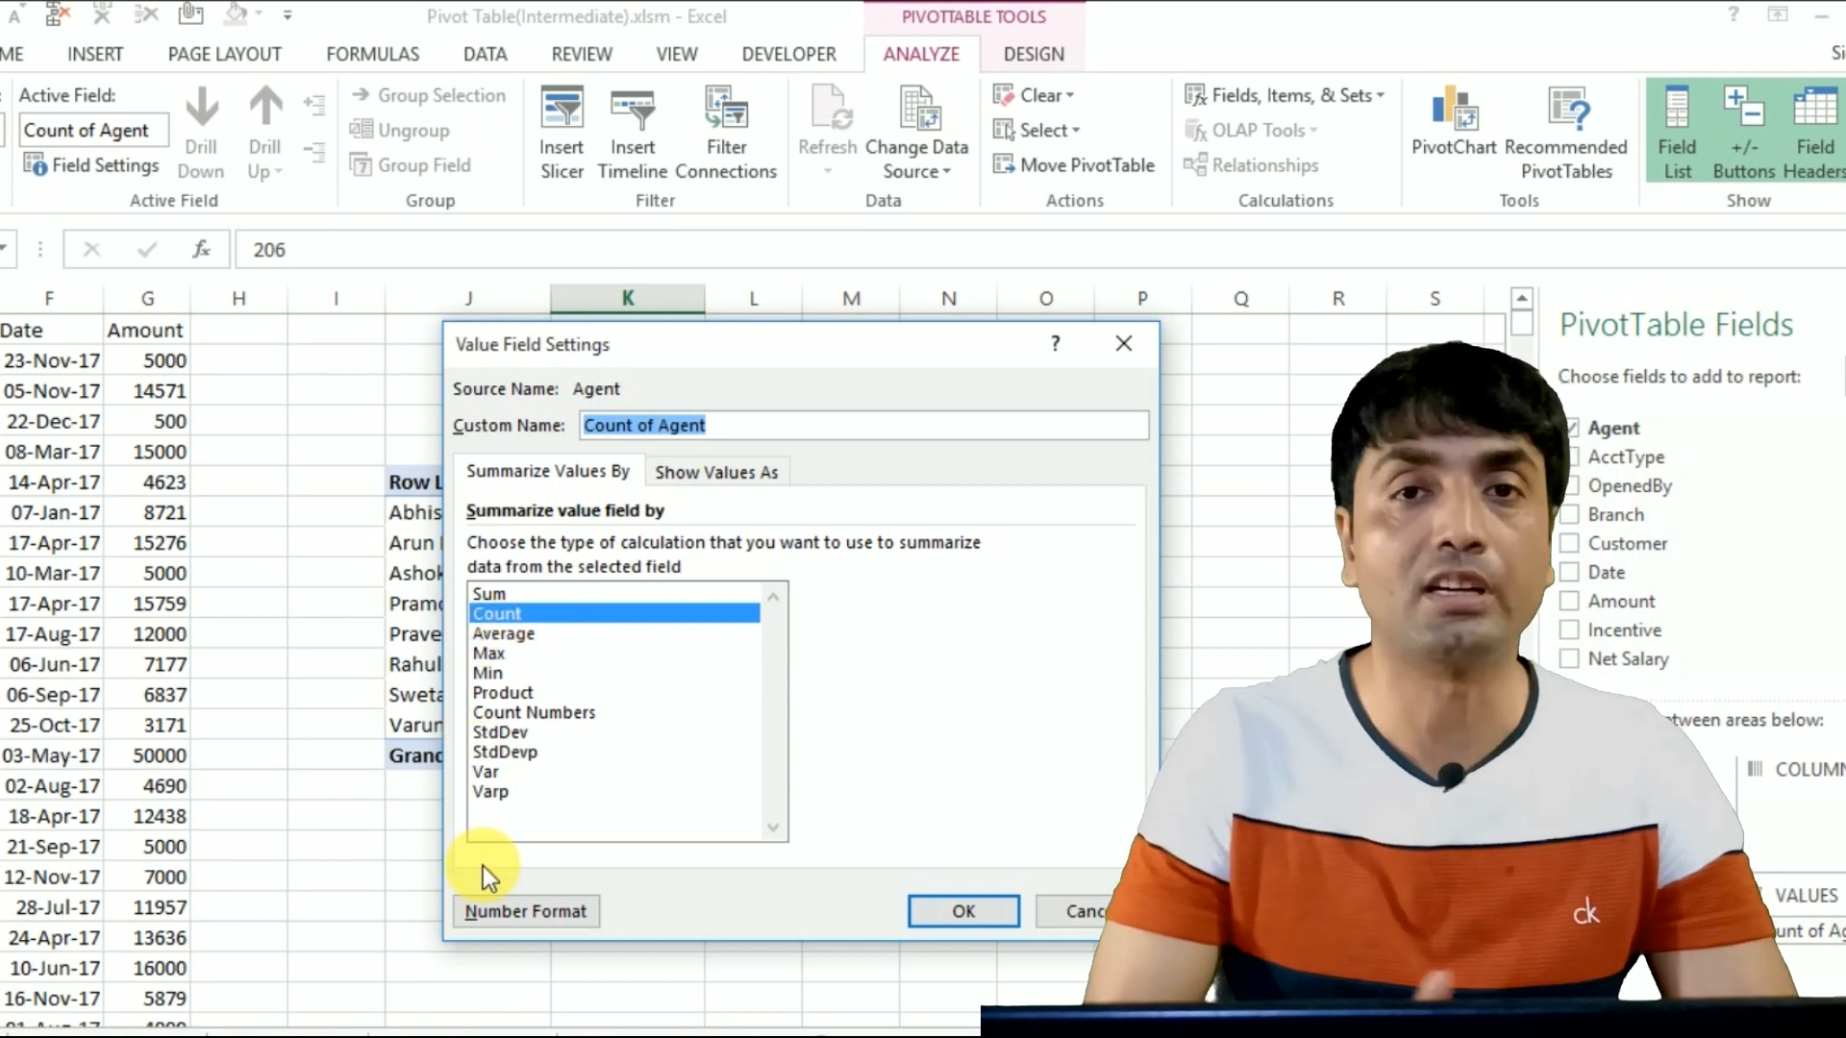
{"action": "left_click", "coordinate": [1086, 915]}
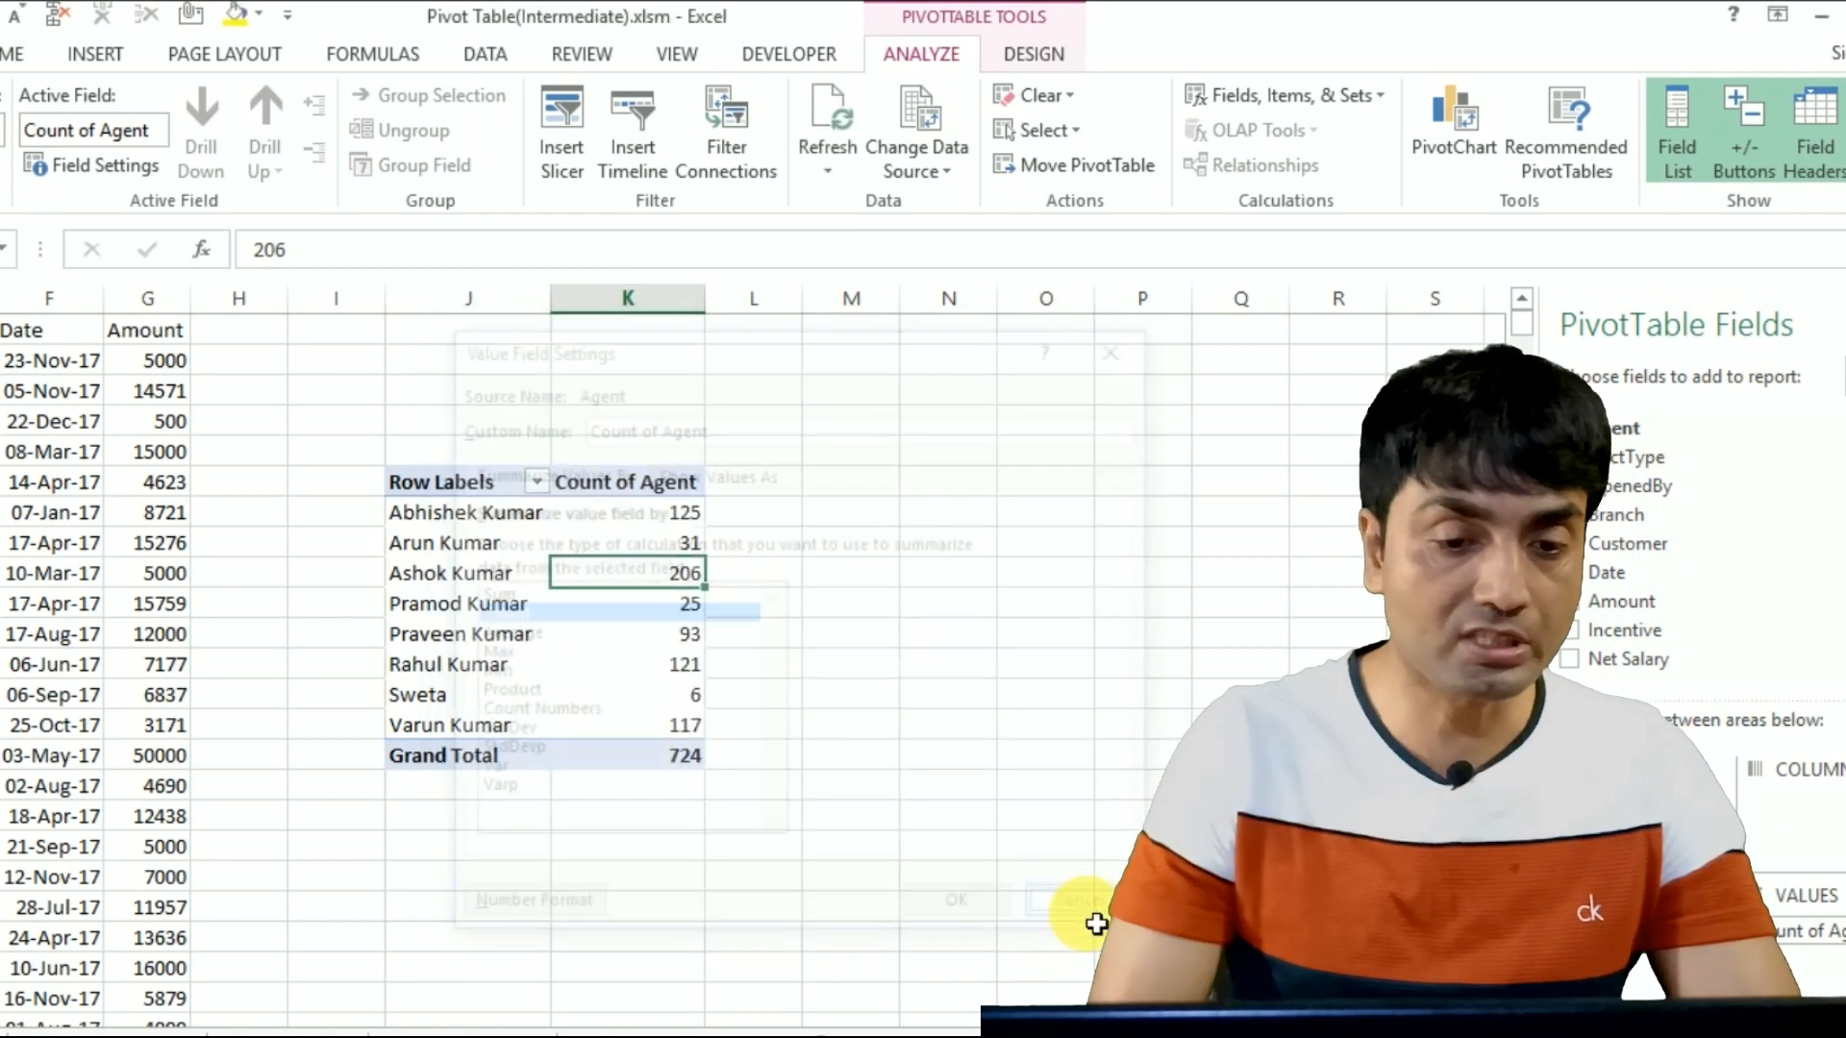
Step: Undo the two Agent field placements and the creation of the PivotTable on the RawData sheet
{"action": "key", "text": "ctrl+z"}
{"action": "key", "text": "ctrl+z"}
{"action": "key", "text": "ctrl+z"}
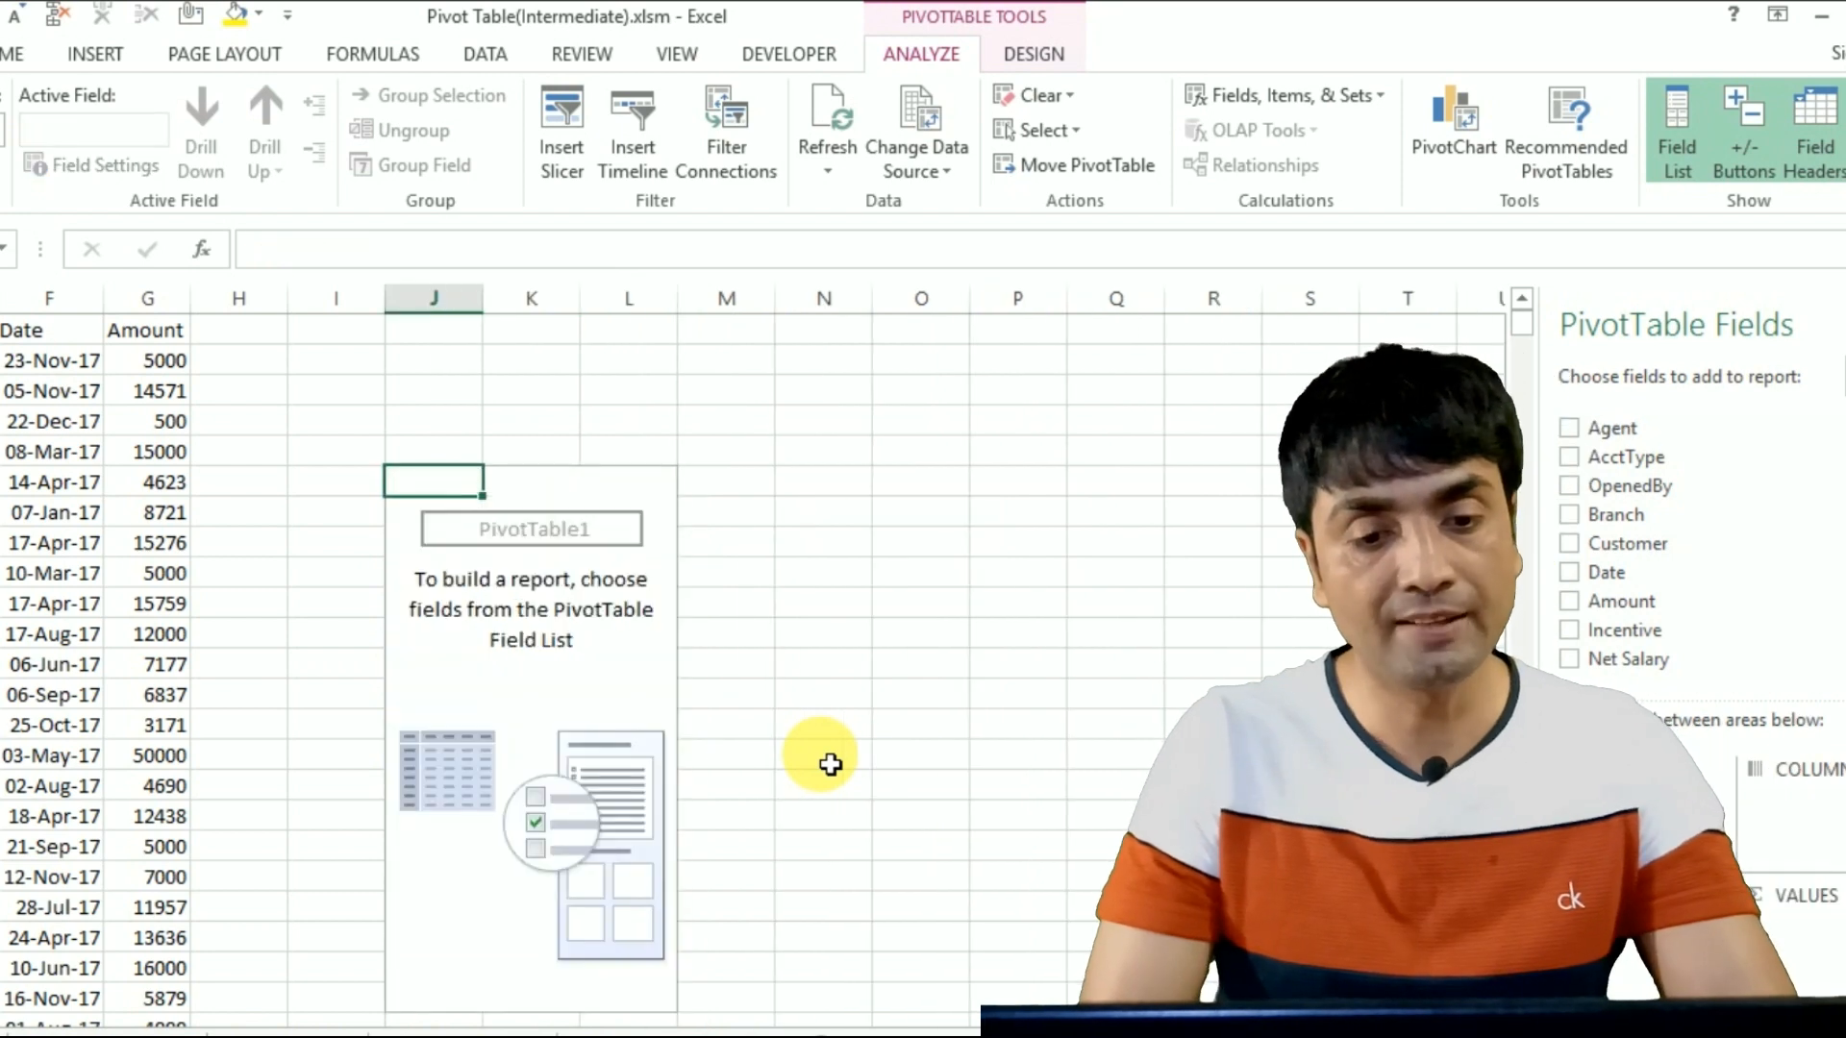
Step: Create a PivotTable from RawData range A1:G725 on a new worksheet, adding the data to the Data Model
{"action": "left_click", "coordinate": [219, 666]}
{"action": "key", "text": "Left"}
{"action": "key", "text": "Left"}
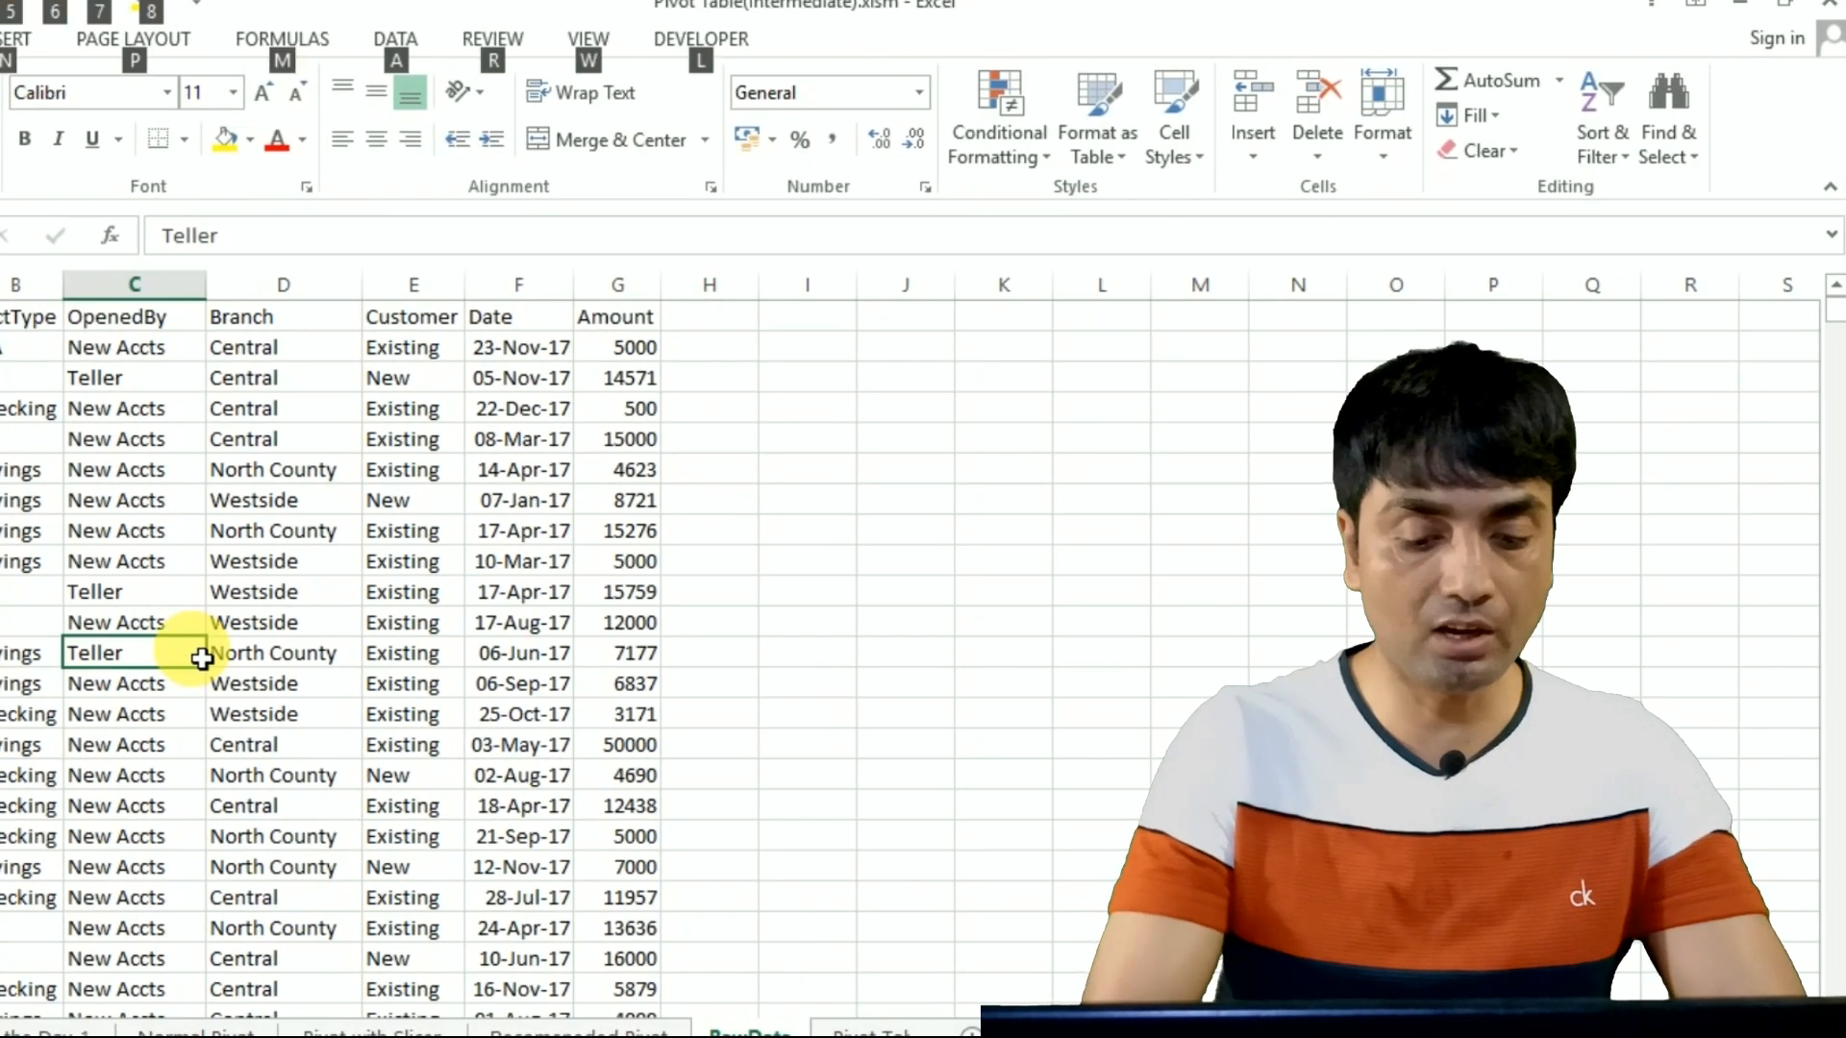
{"action": "key", "text": "alt+n"}
{"action": "key", "text": "v"}
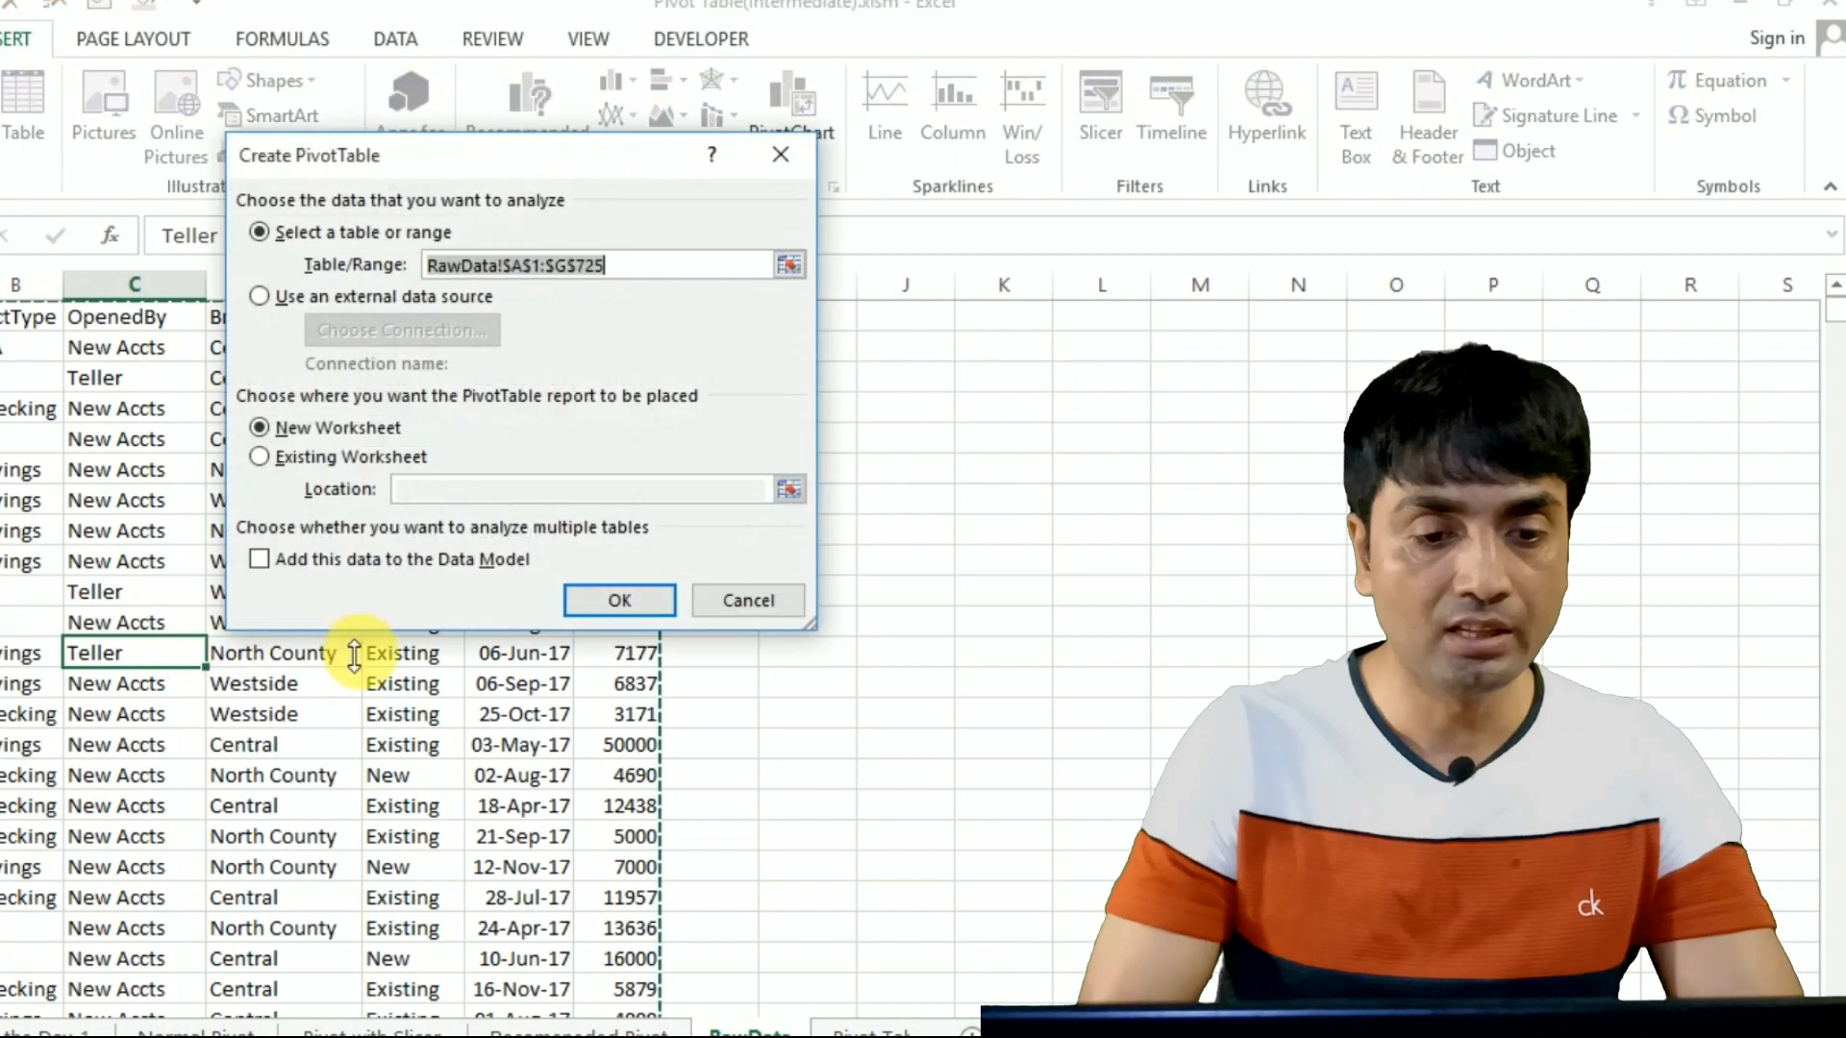
{"action": "left_click", "coordinate": [285, 562]}
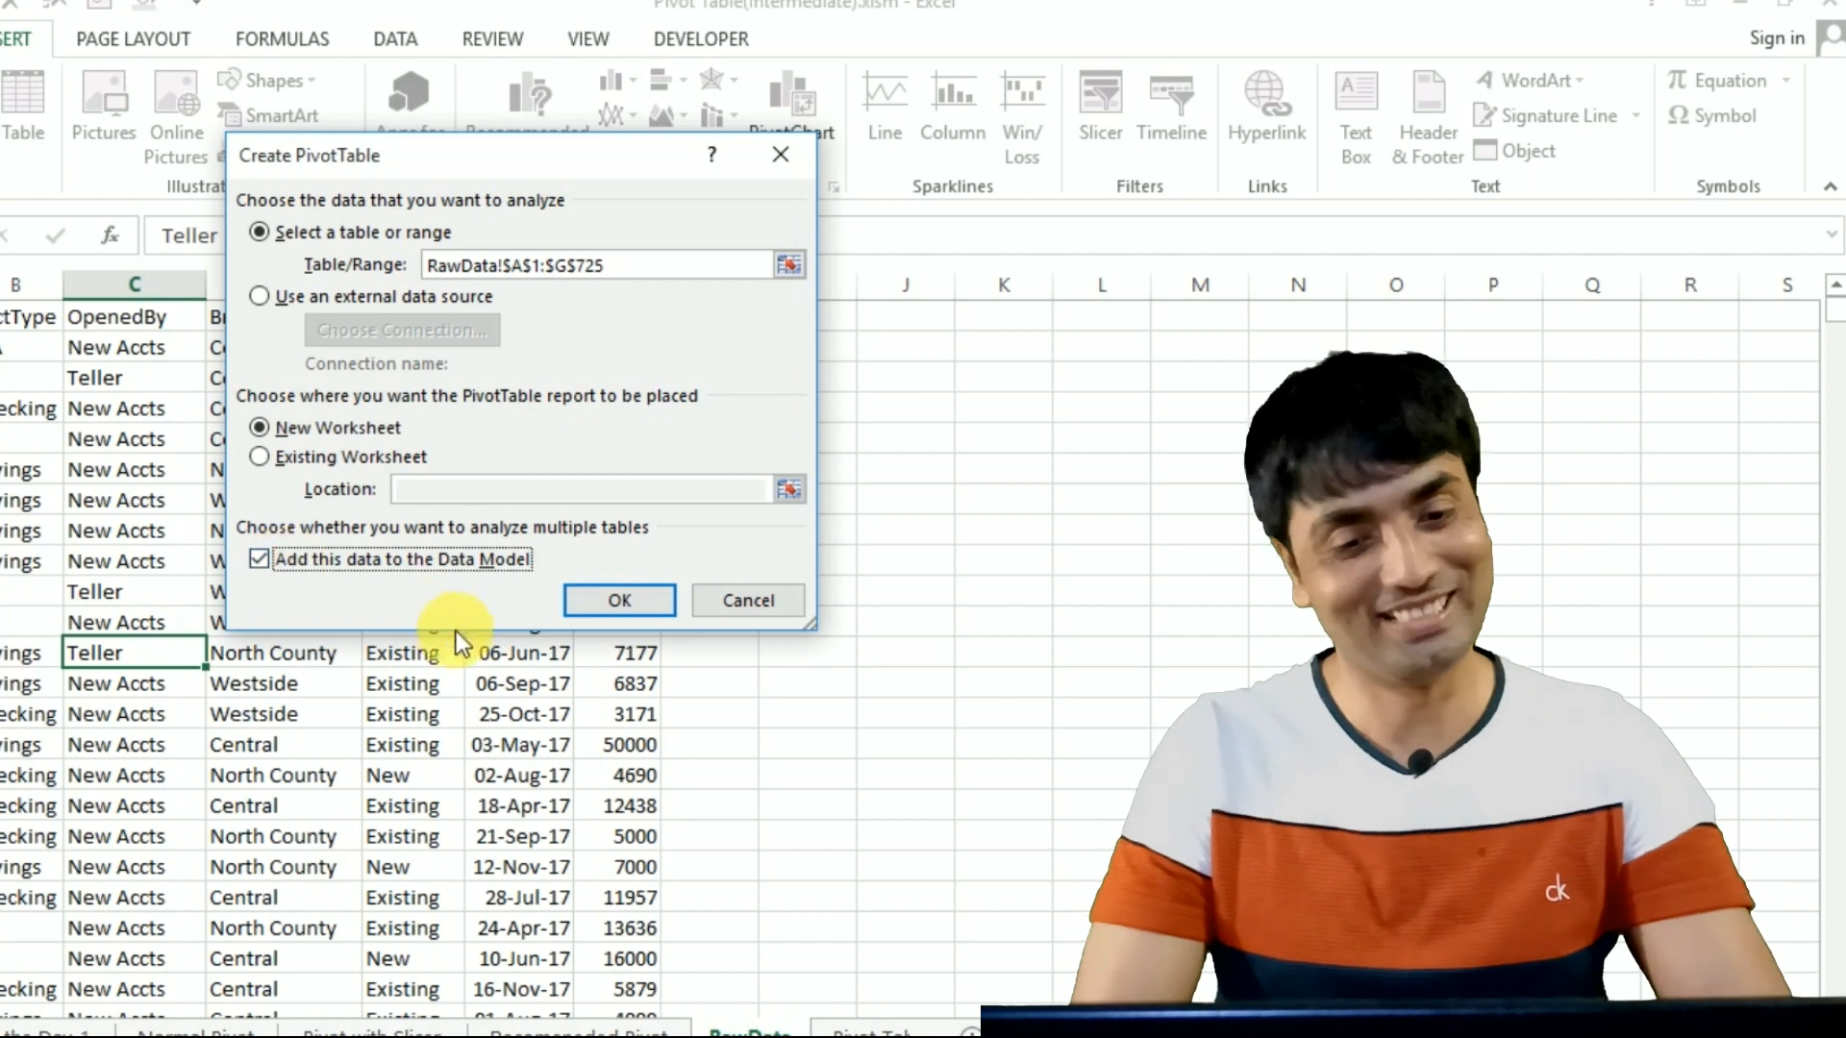
{"action": "left_click", "coordinate": [619, 601]}
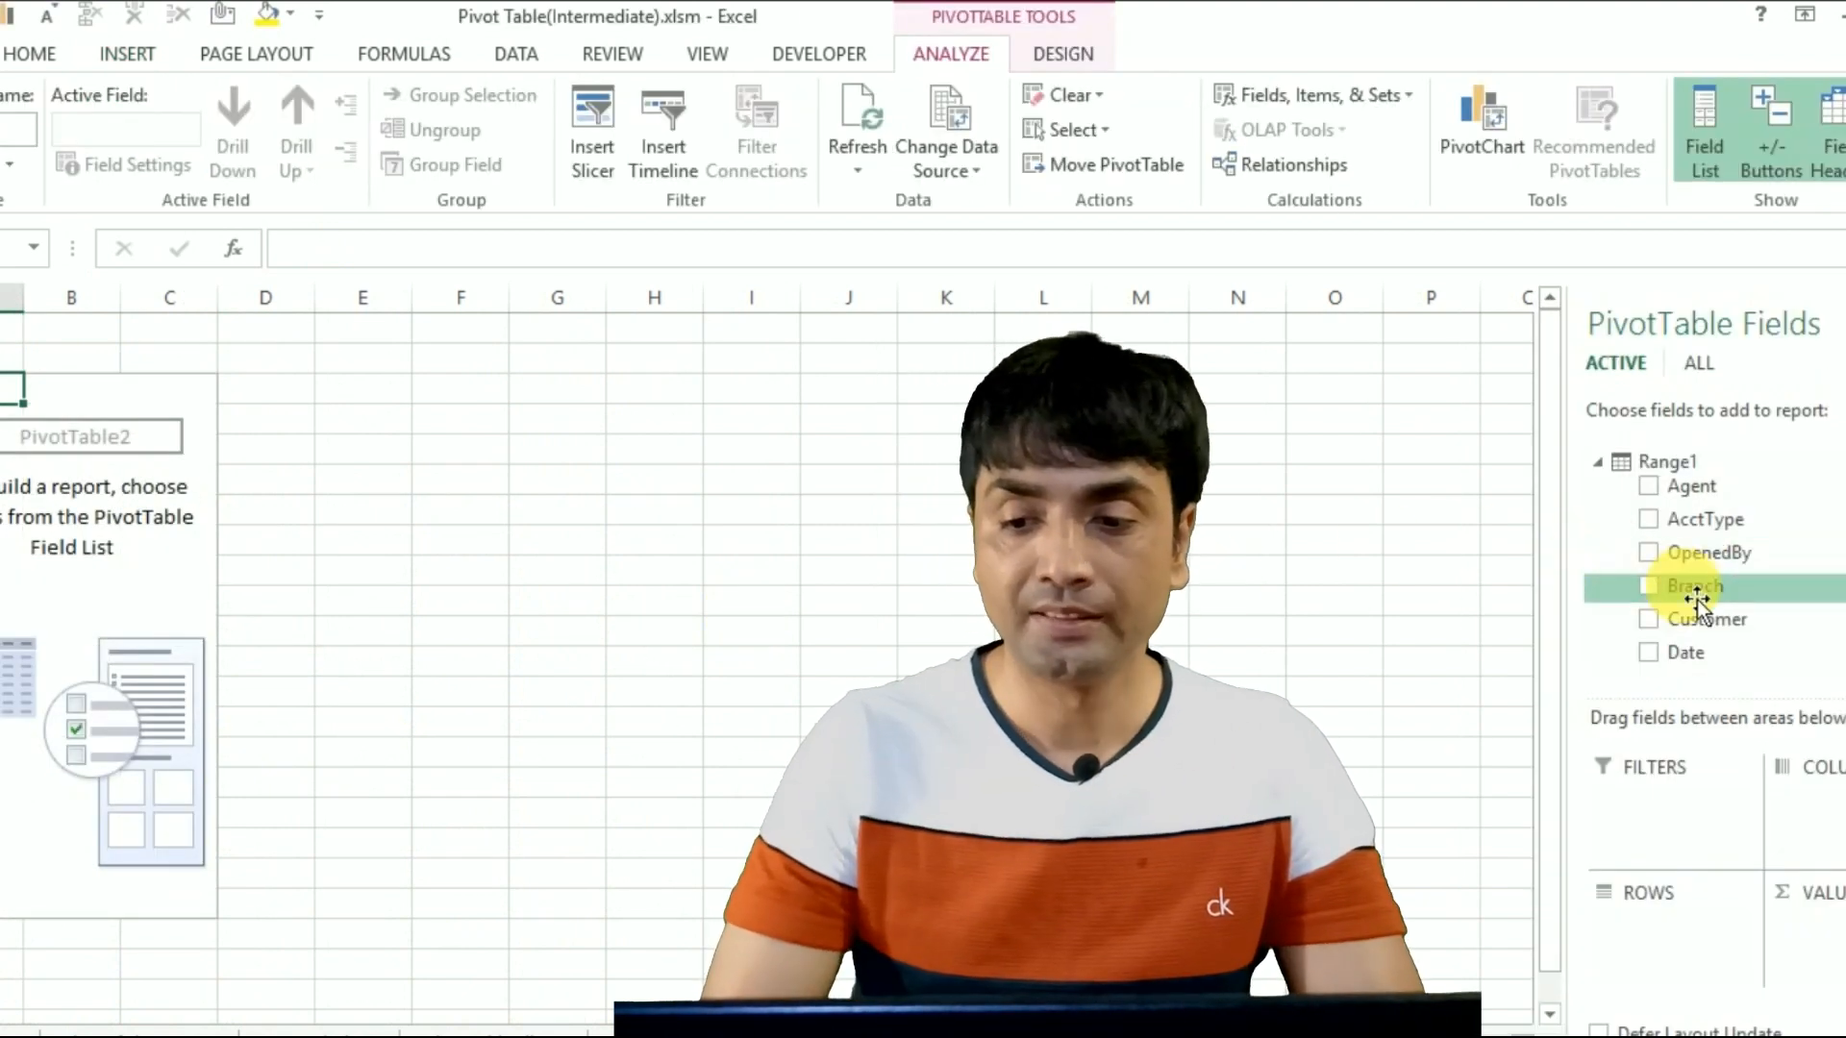
Step: Add Agent from Range1 to the rows and to the values as a count in the new PivotTable
{"action": "scroll", "coordinate": [1695, 496], "scroll_direction": "down", "scroll_amount": 1}
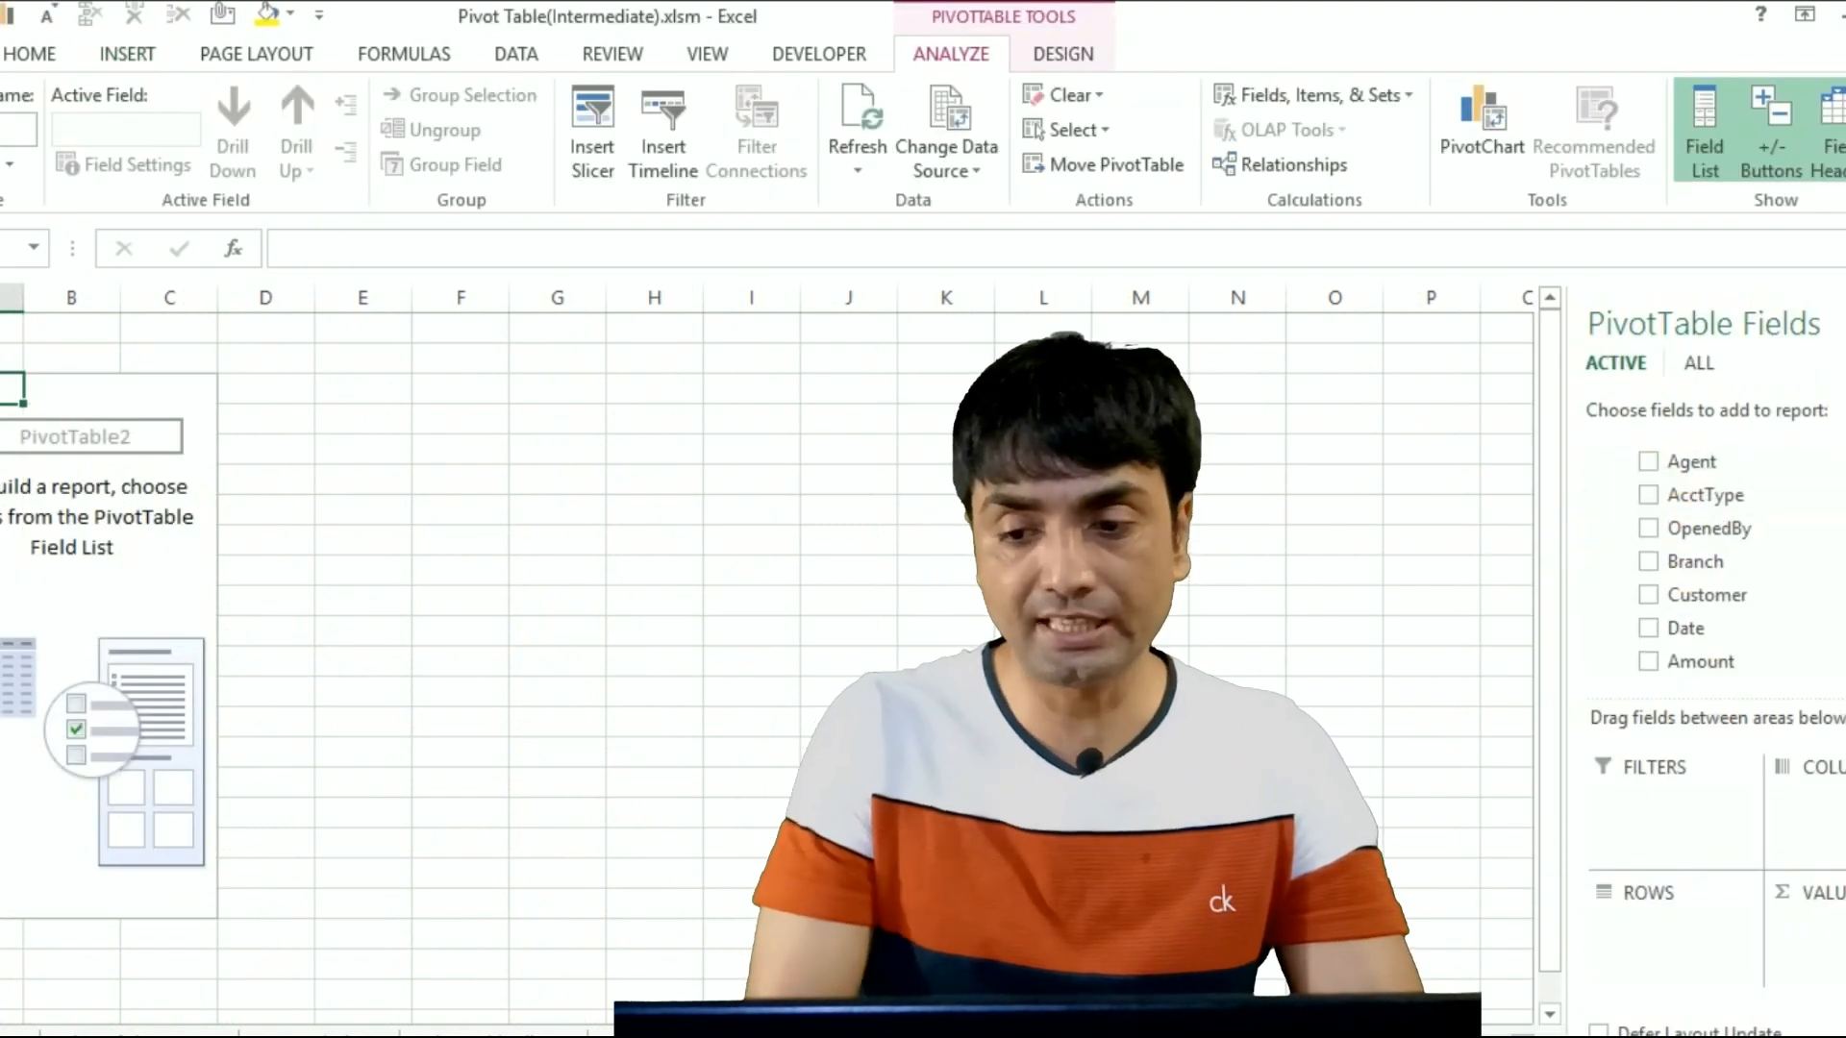
{"action": "left_click_drag", "start_coordinate": [1677, 1029], "coordinate": [1711, 927]}
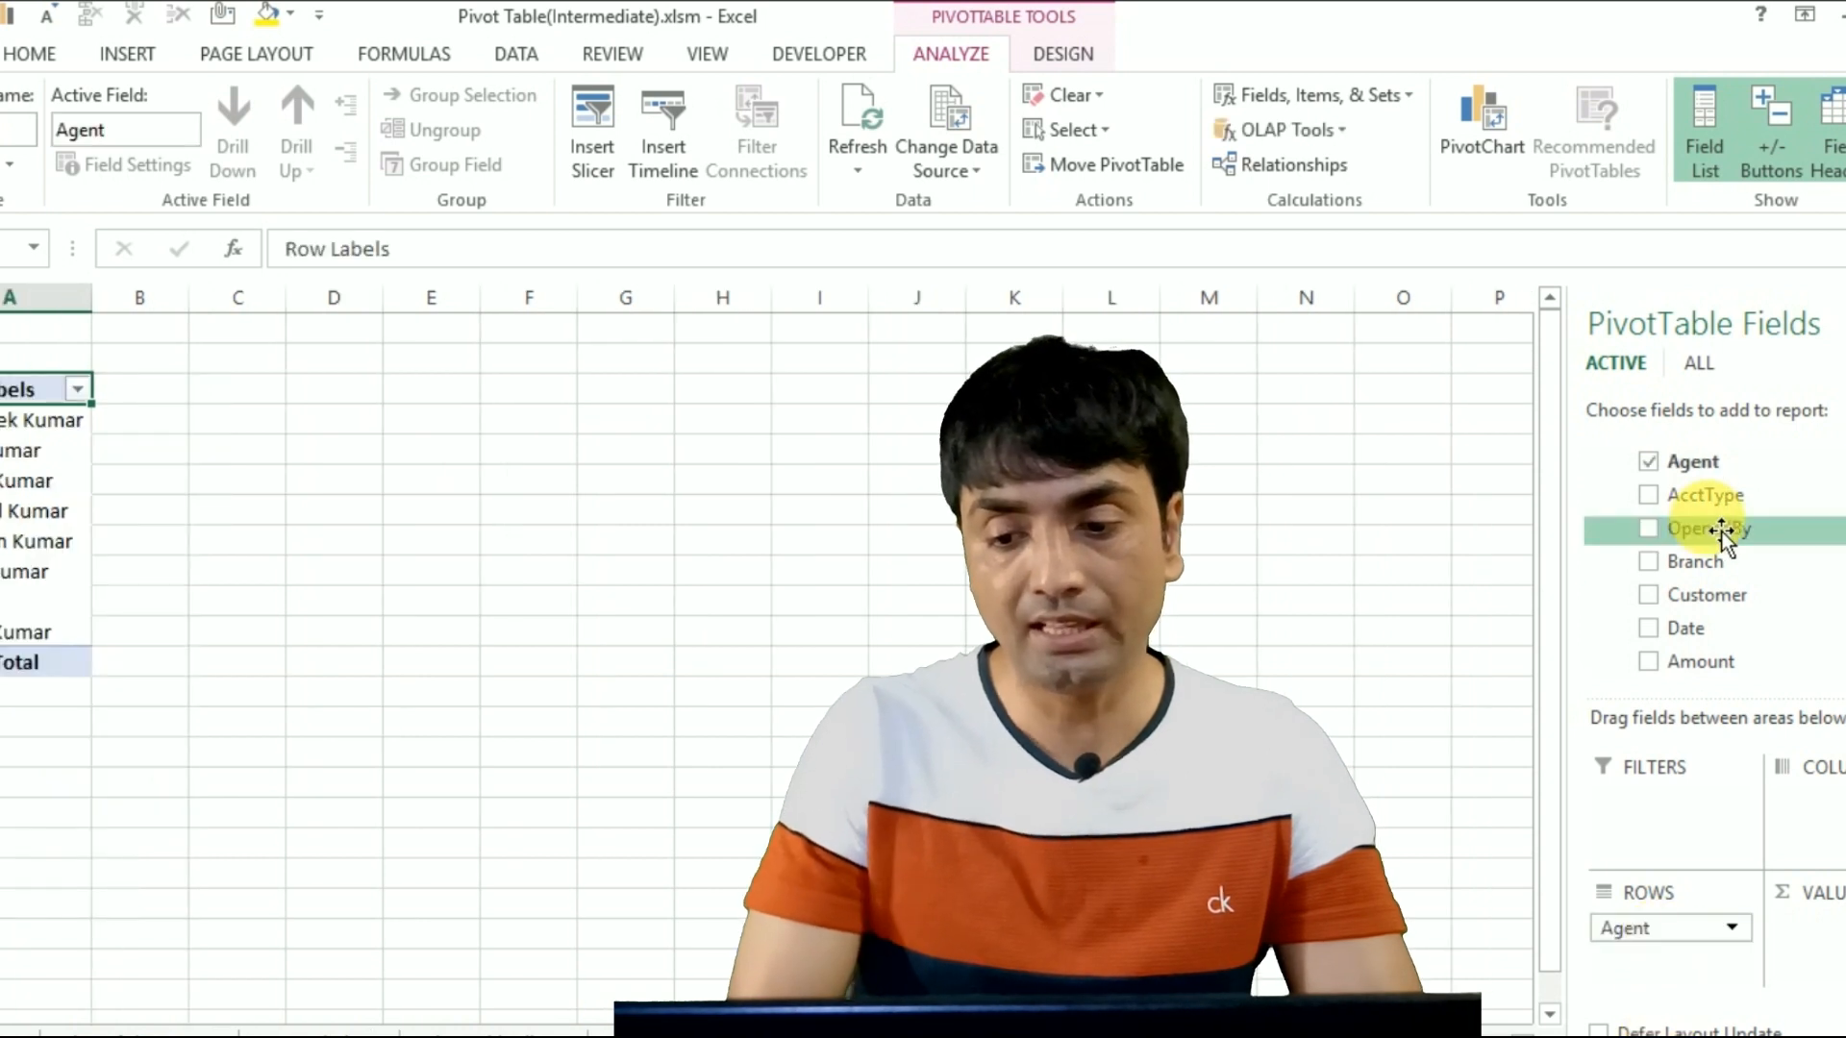
{"action": "left_click_drag", "start_coordinate": [1709, 490], "coordinate": [1813, 942]}
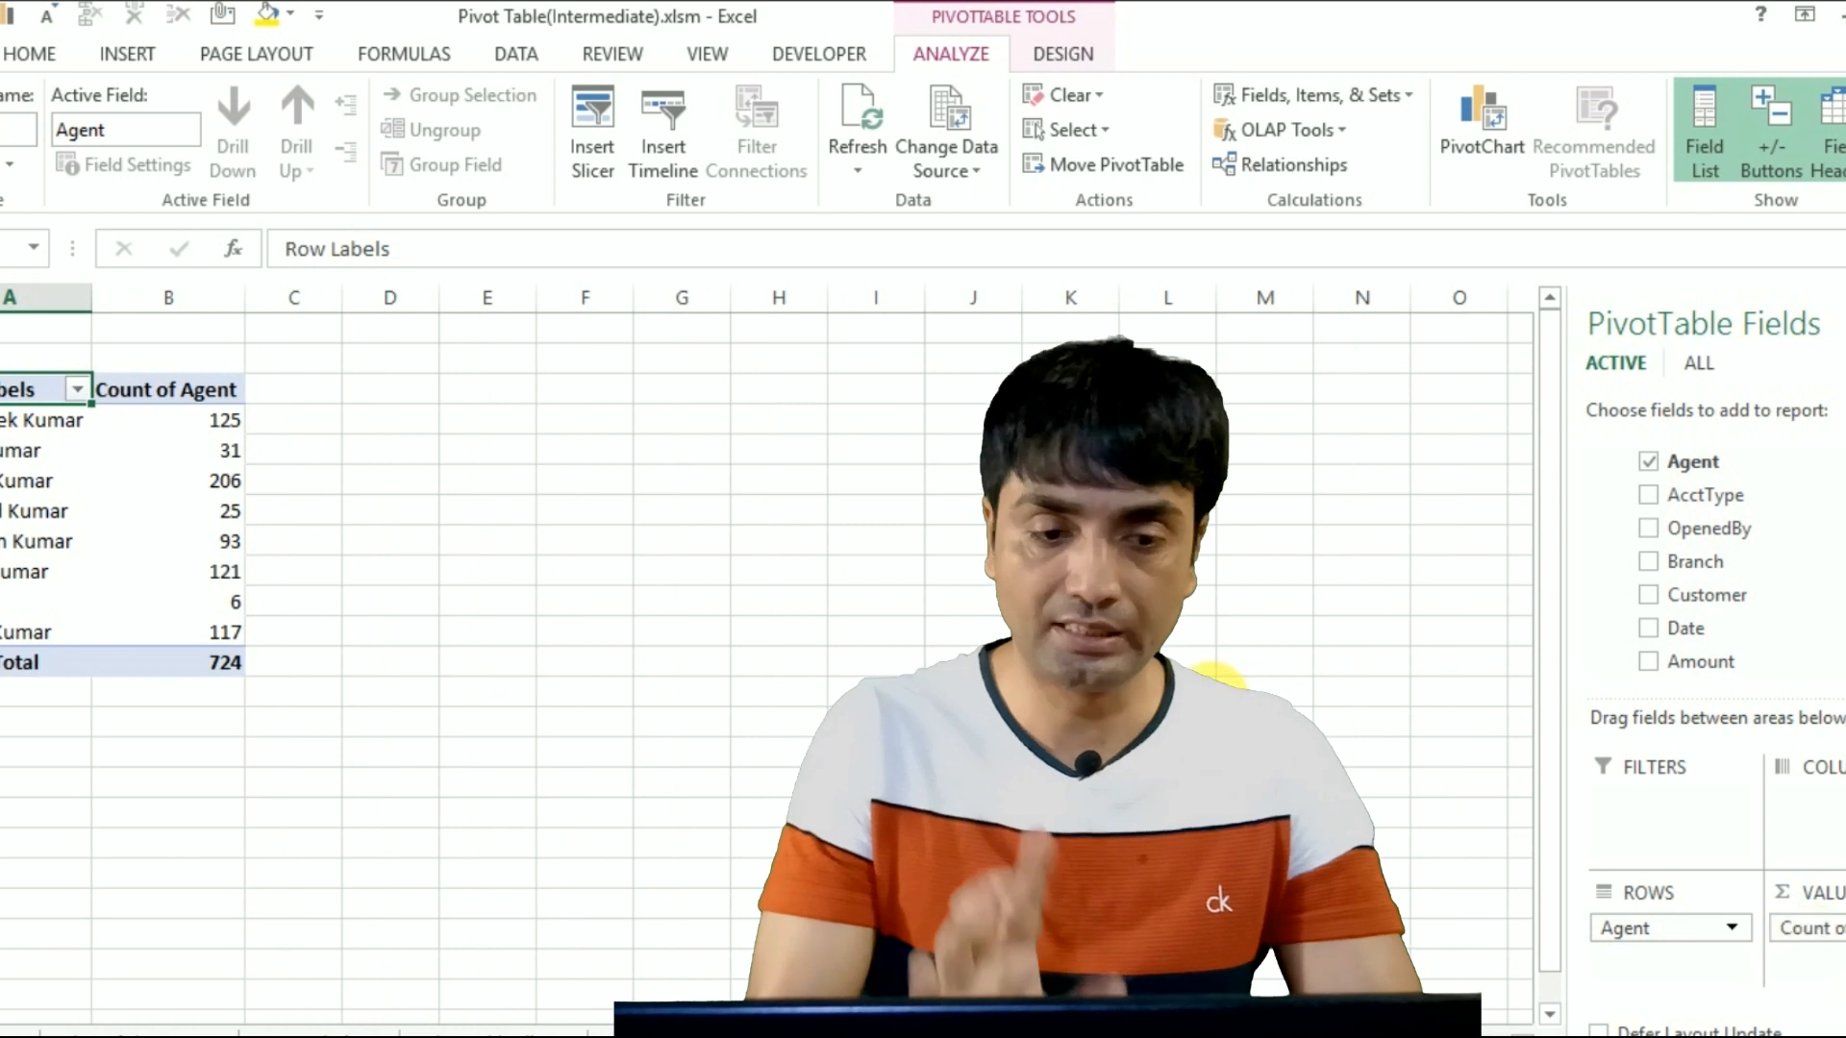
Step: Summarize the Agent value field by Distinct Count instead of Count
{"action": "right_click", "coordinate": [221, 481]}
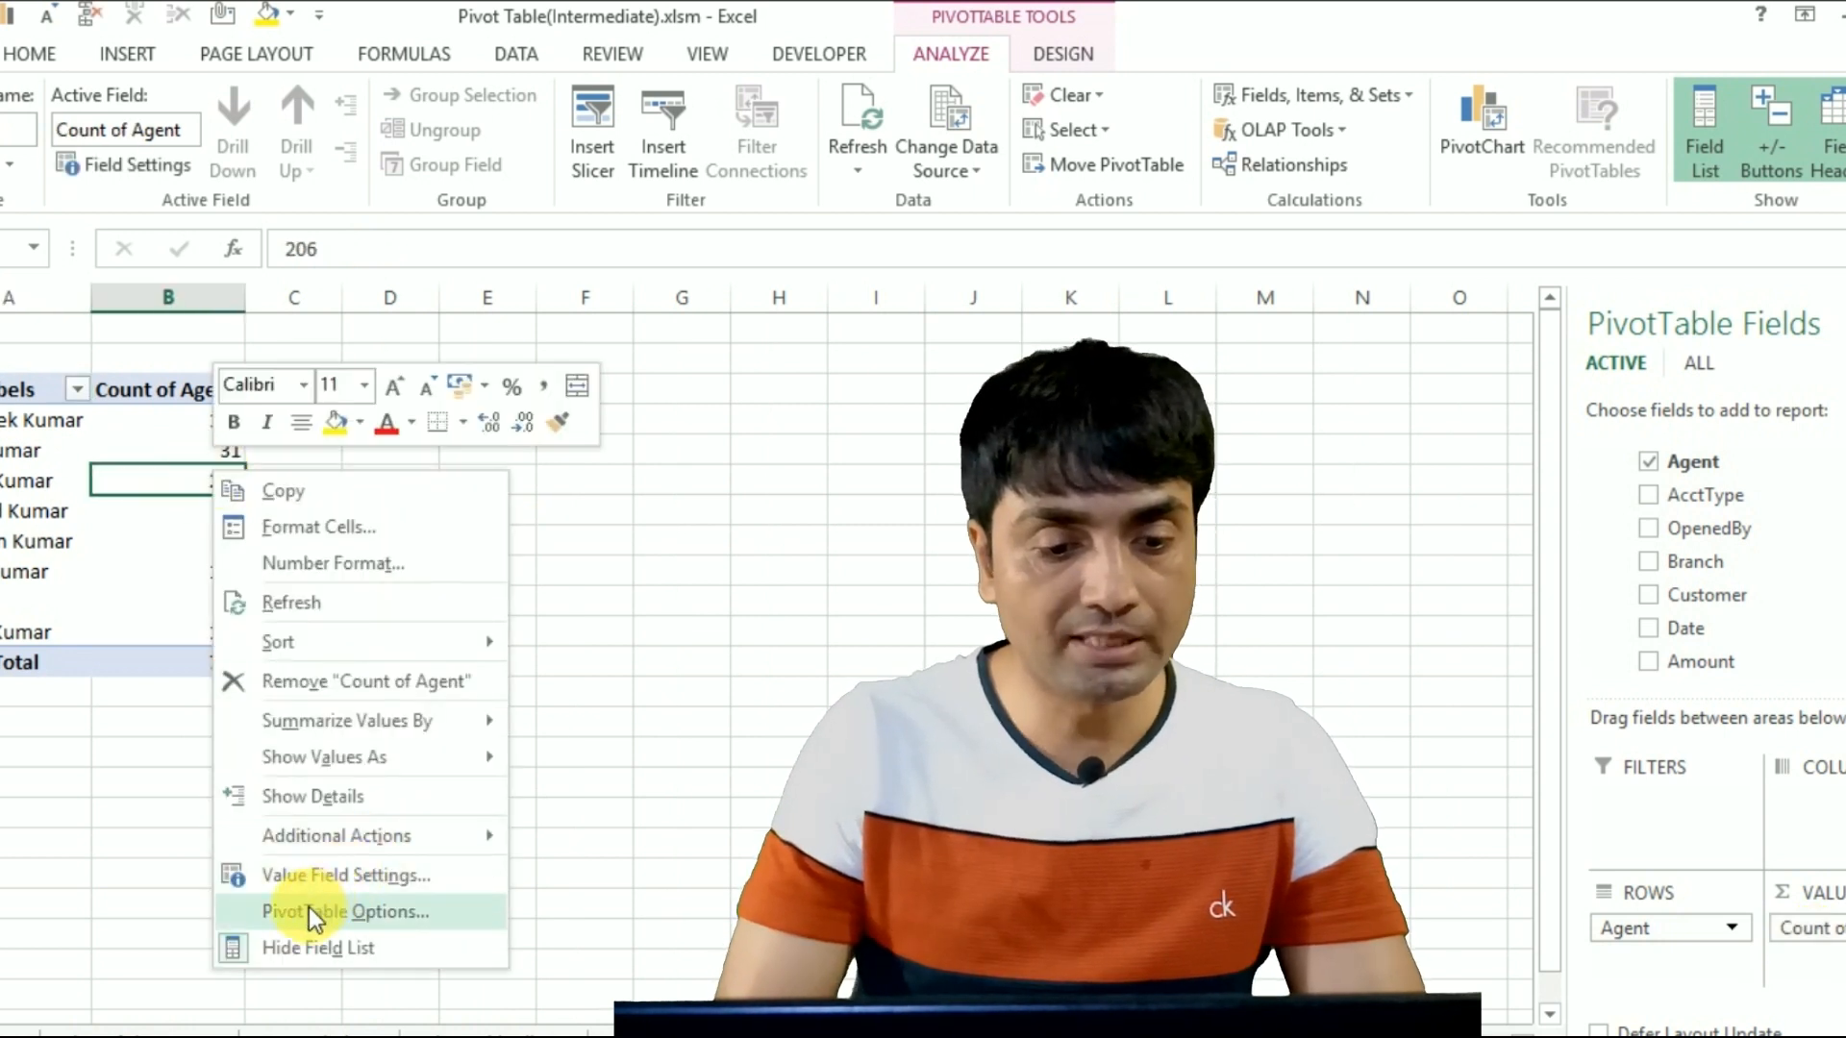
{"action": "left_click", "coordinate": [332, 877]}
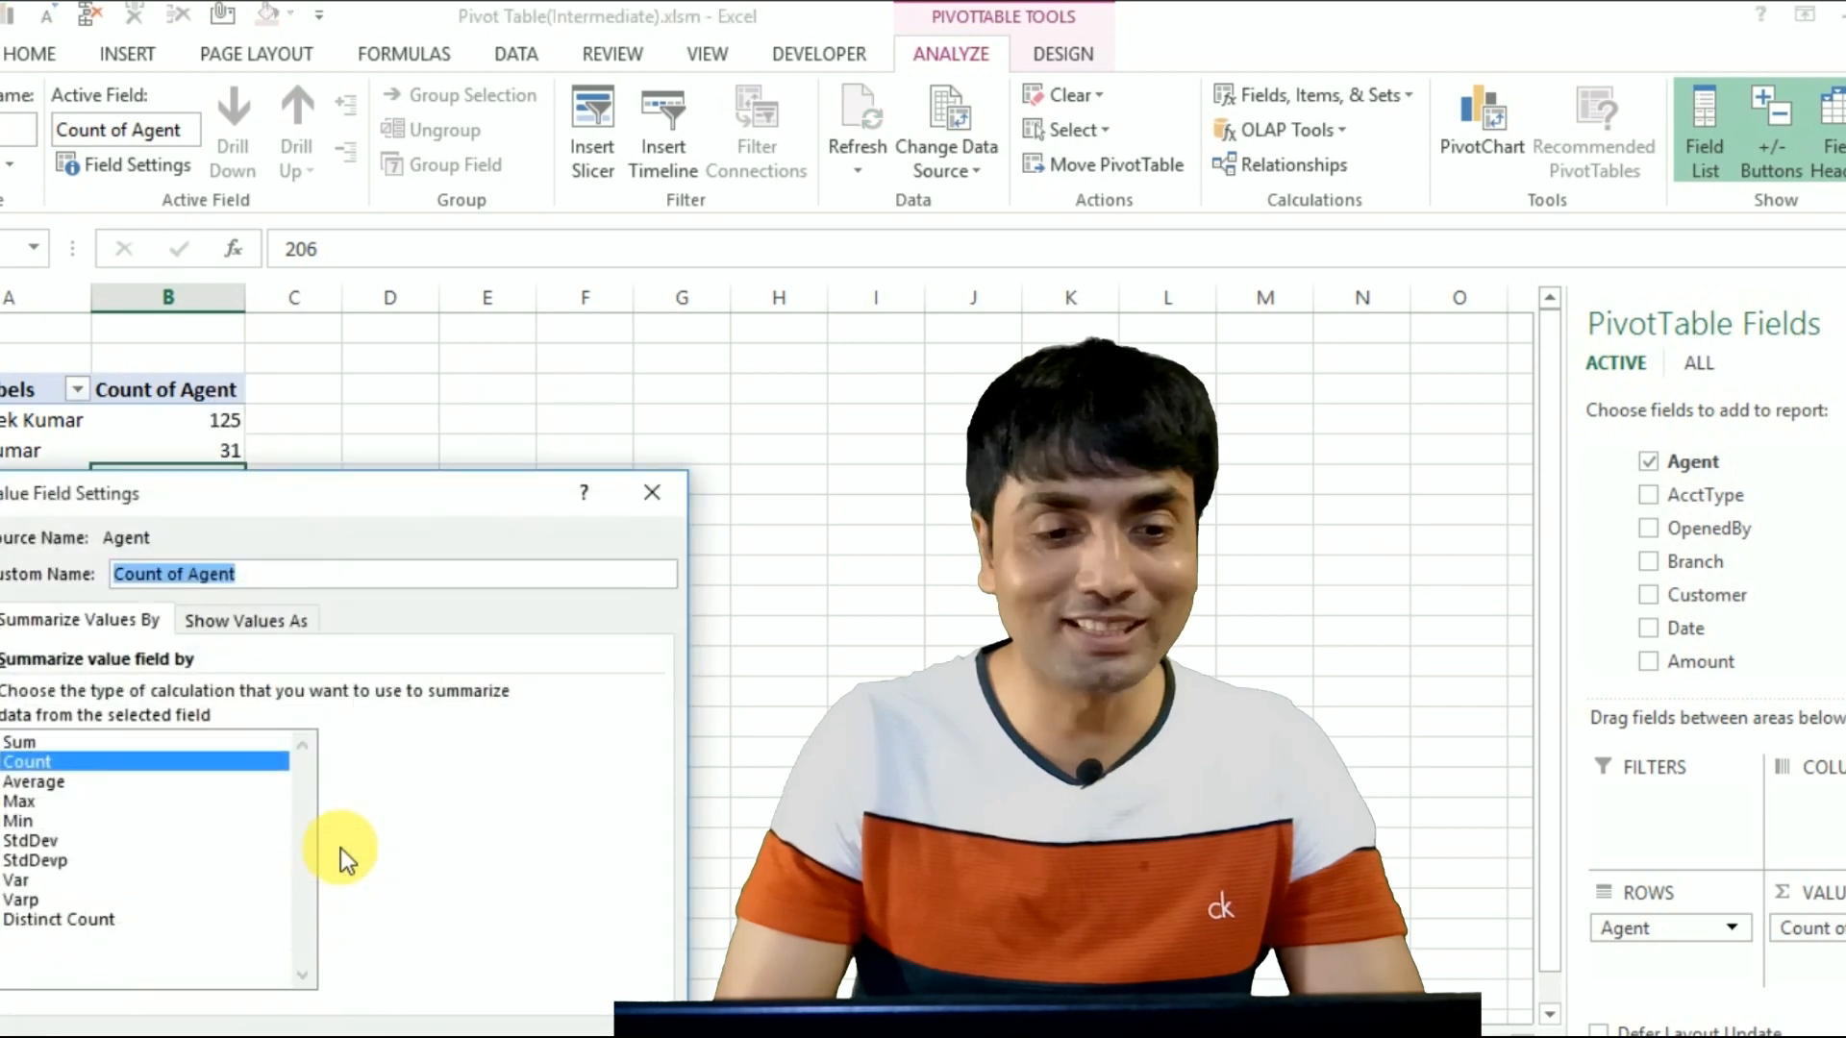
{"action": "left_click_drag", "start_coordinate": [371, 500], "coordinate": [713, 238]}
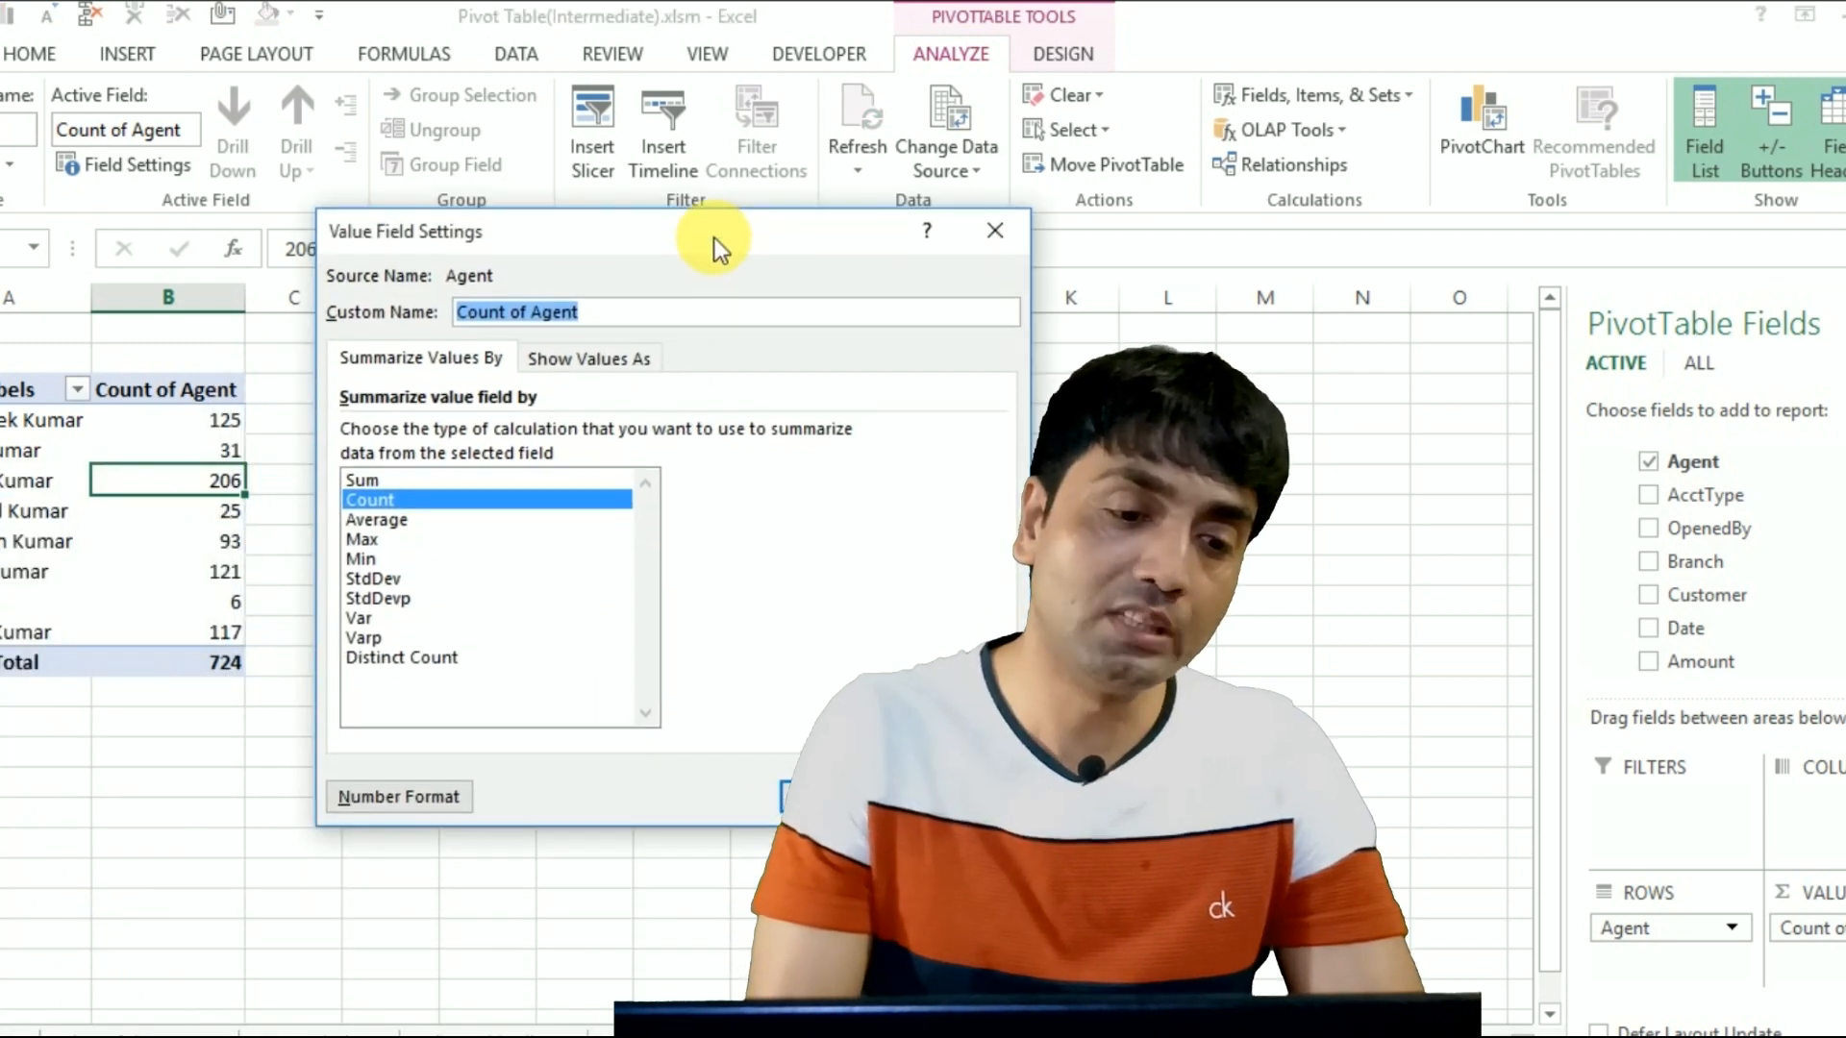
{"action": "left_click", "coordinate": [390, 660]}
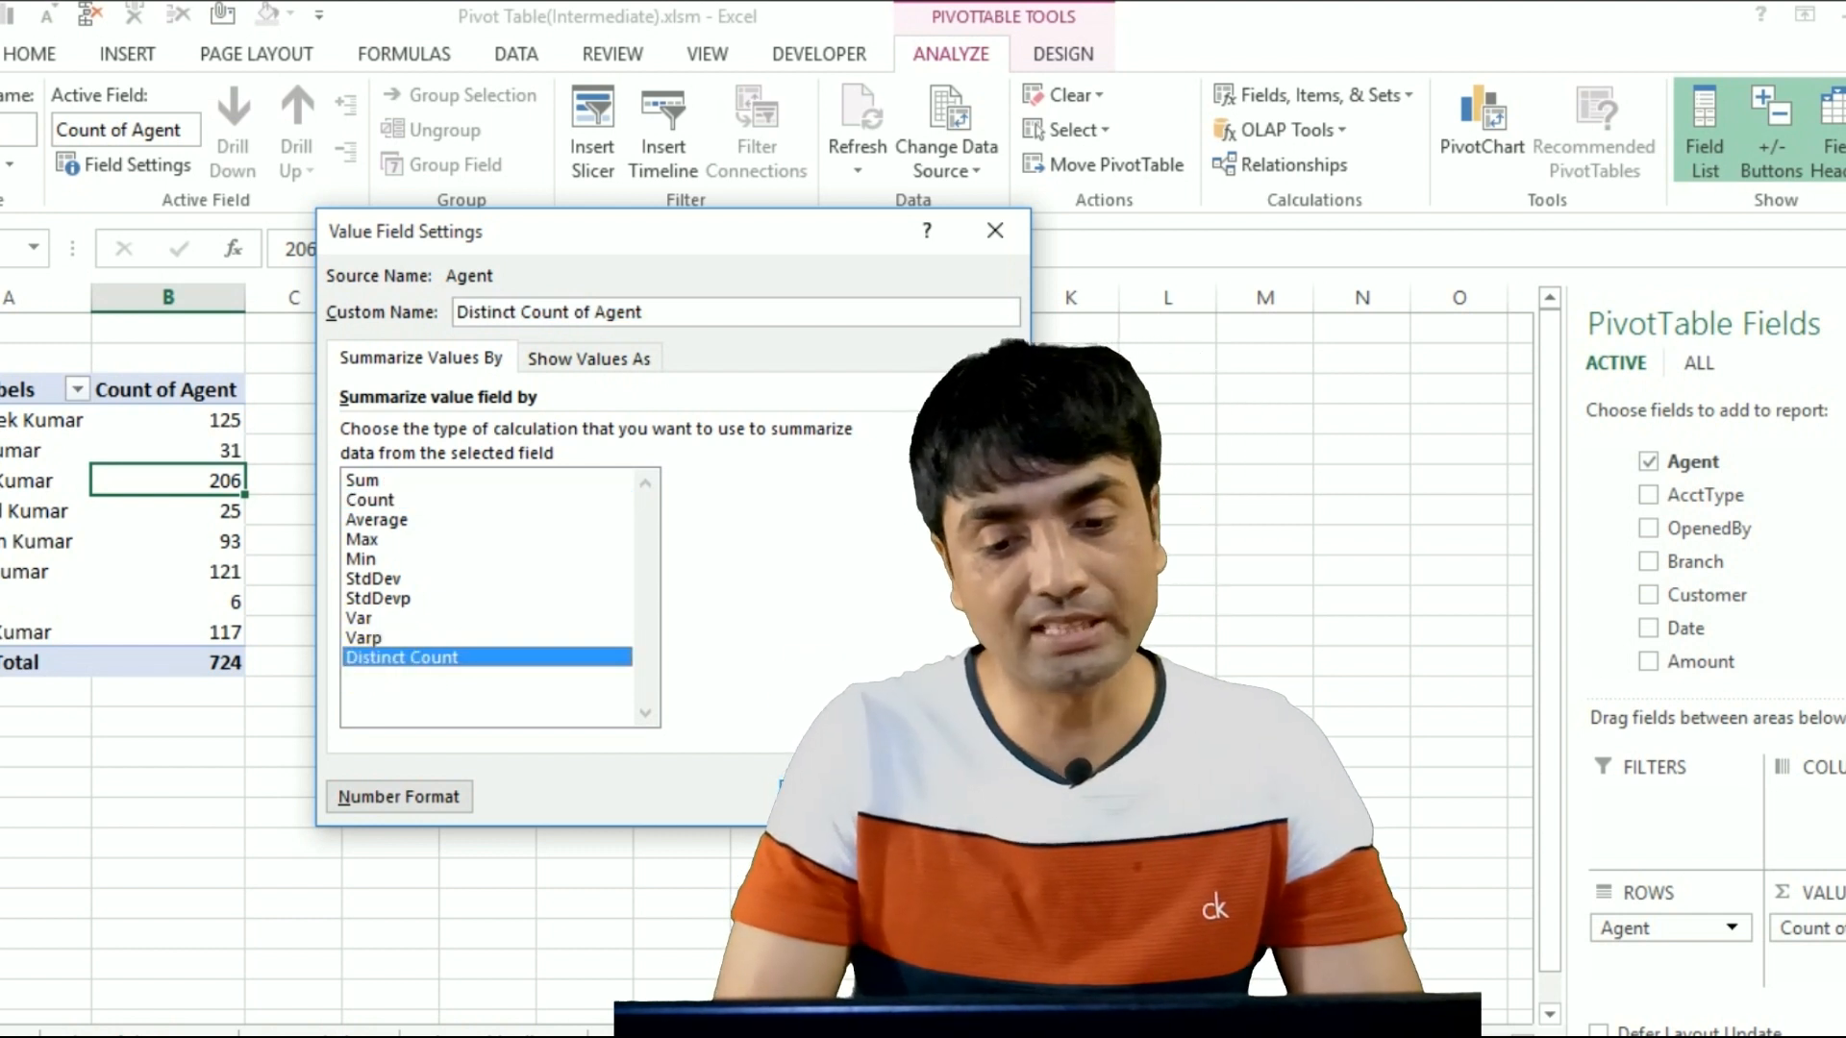
{"action": "key", "text": "Return"}
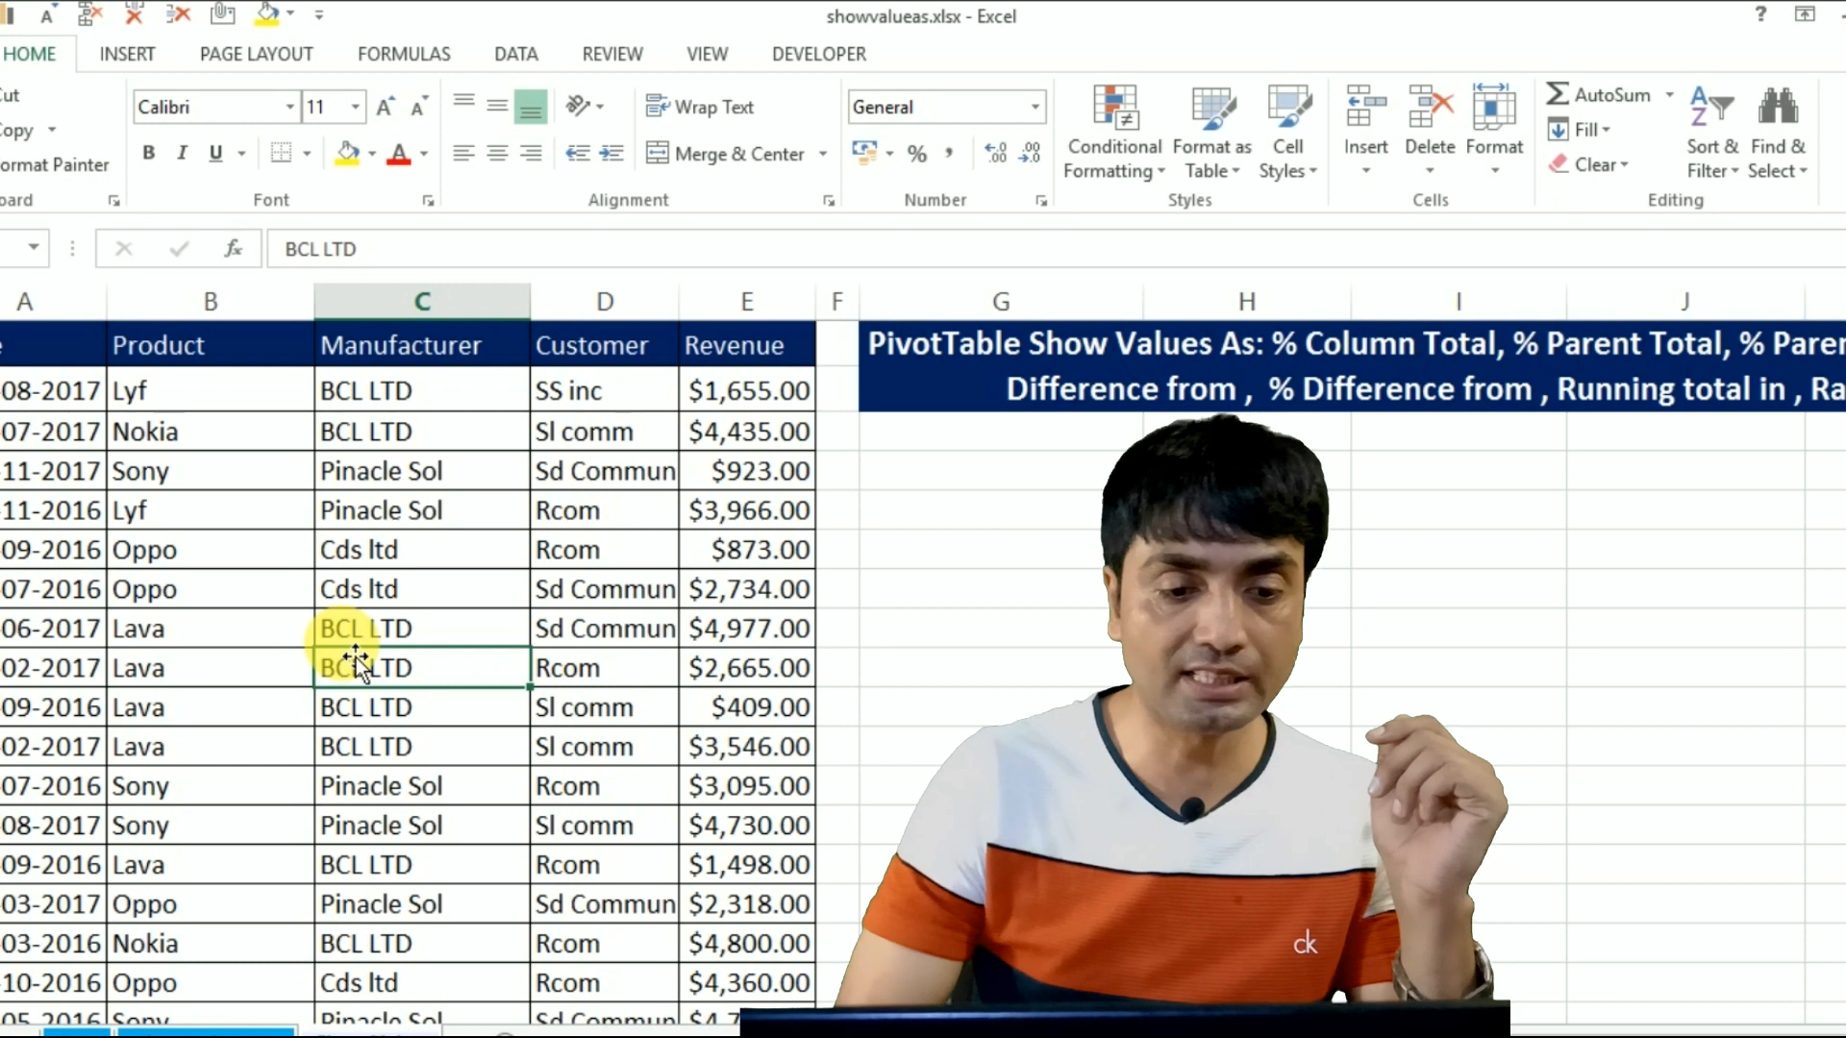
Step: Create a PivotTable from 'Show Value' range A1:E724 on the existing worksheet, in column G below the blue heading
{"action": "key", "text": "alt+n"}
{"action": "key", "text": "v"}
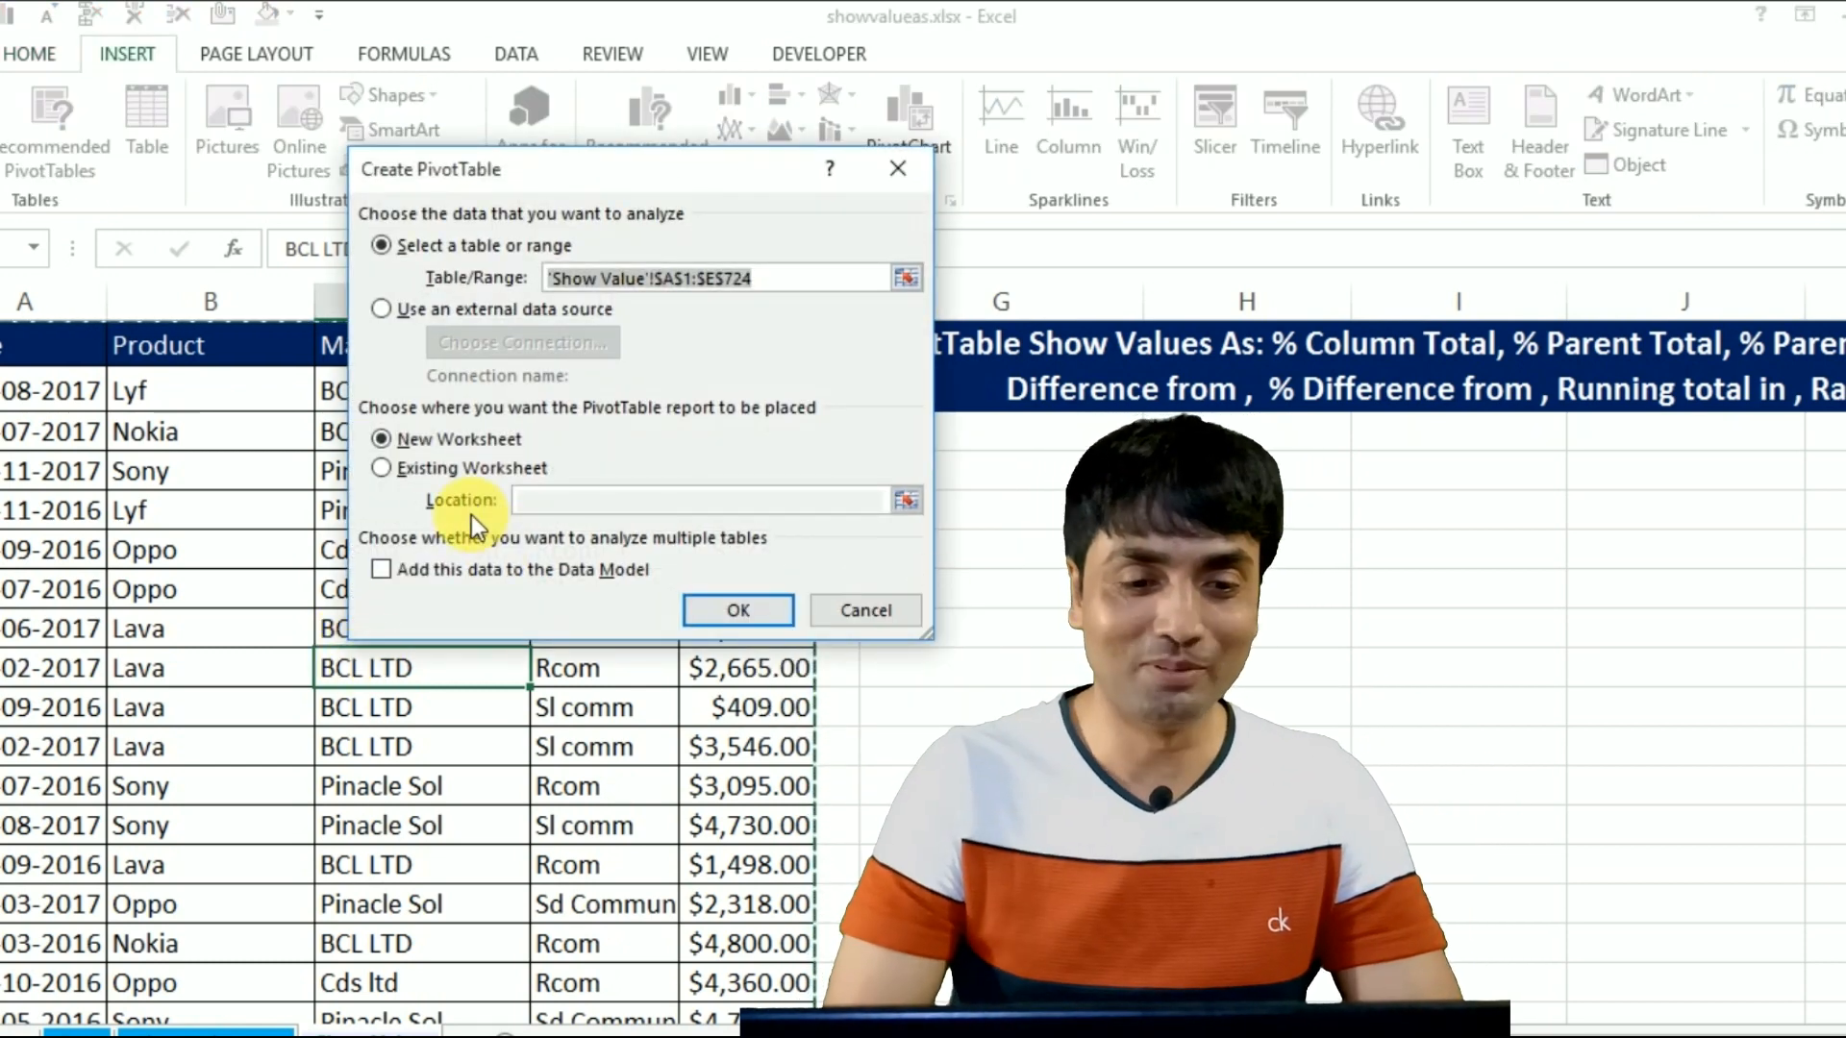
{"action": "left_click", "coordinate": [440, 469]}
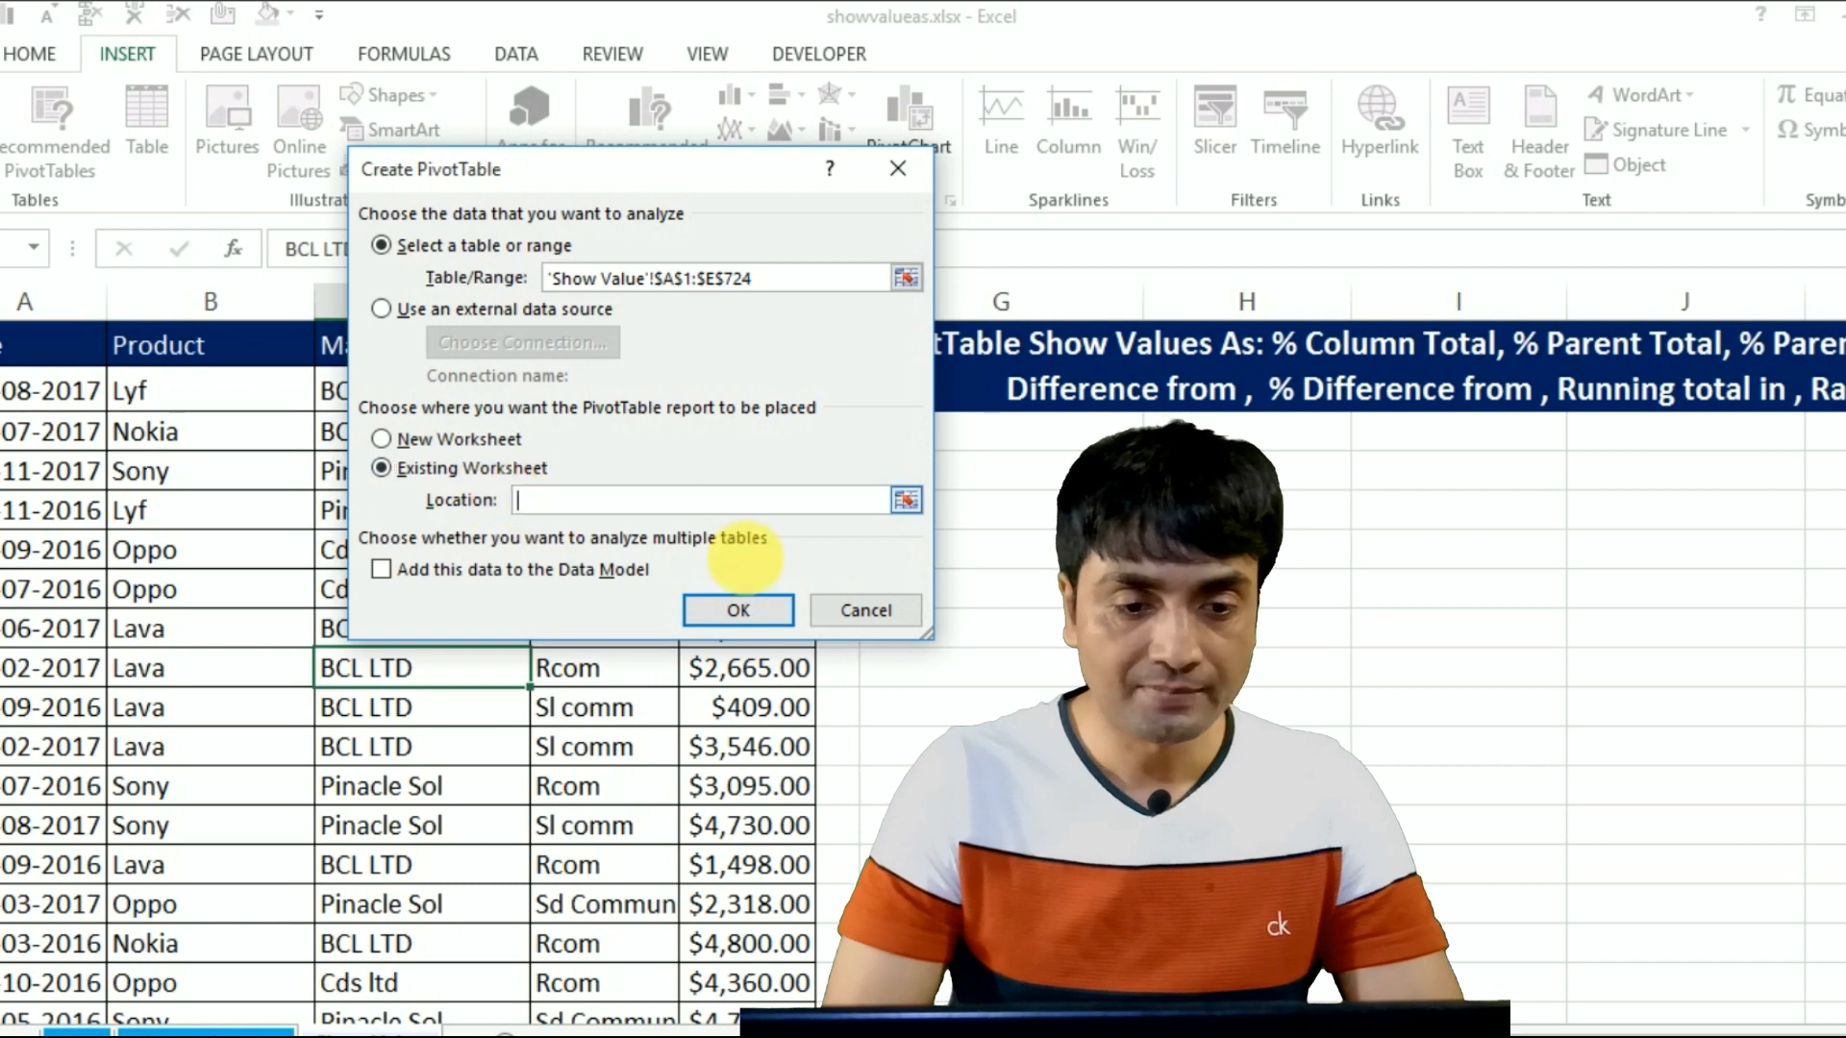
{"action": "left_click", "coordinate": [736, 606]}
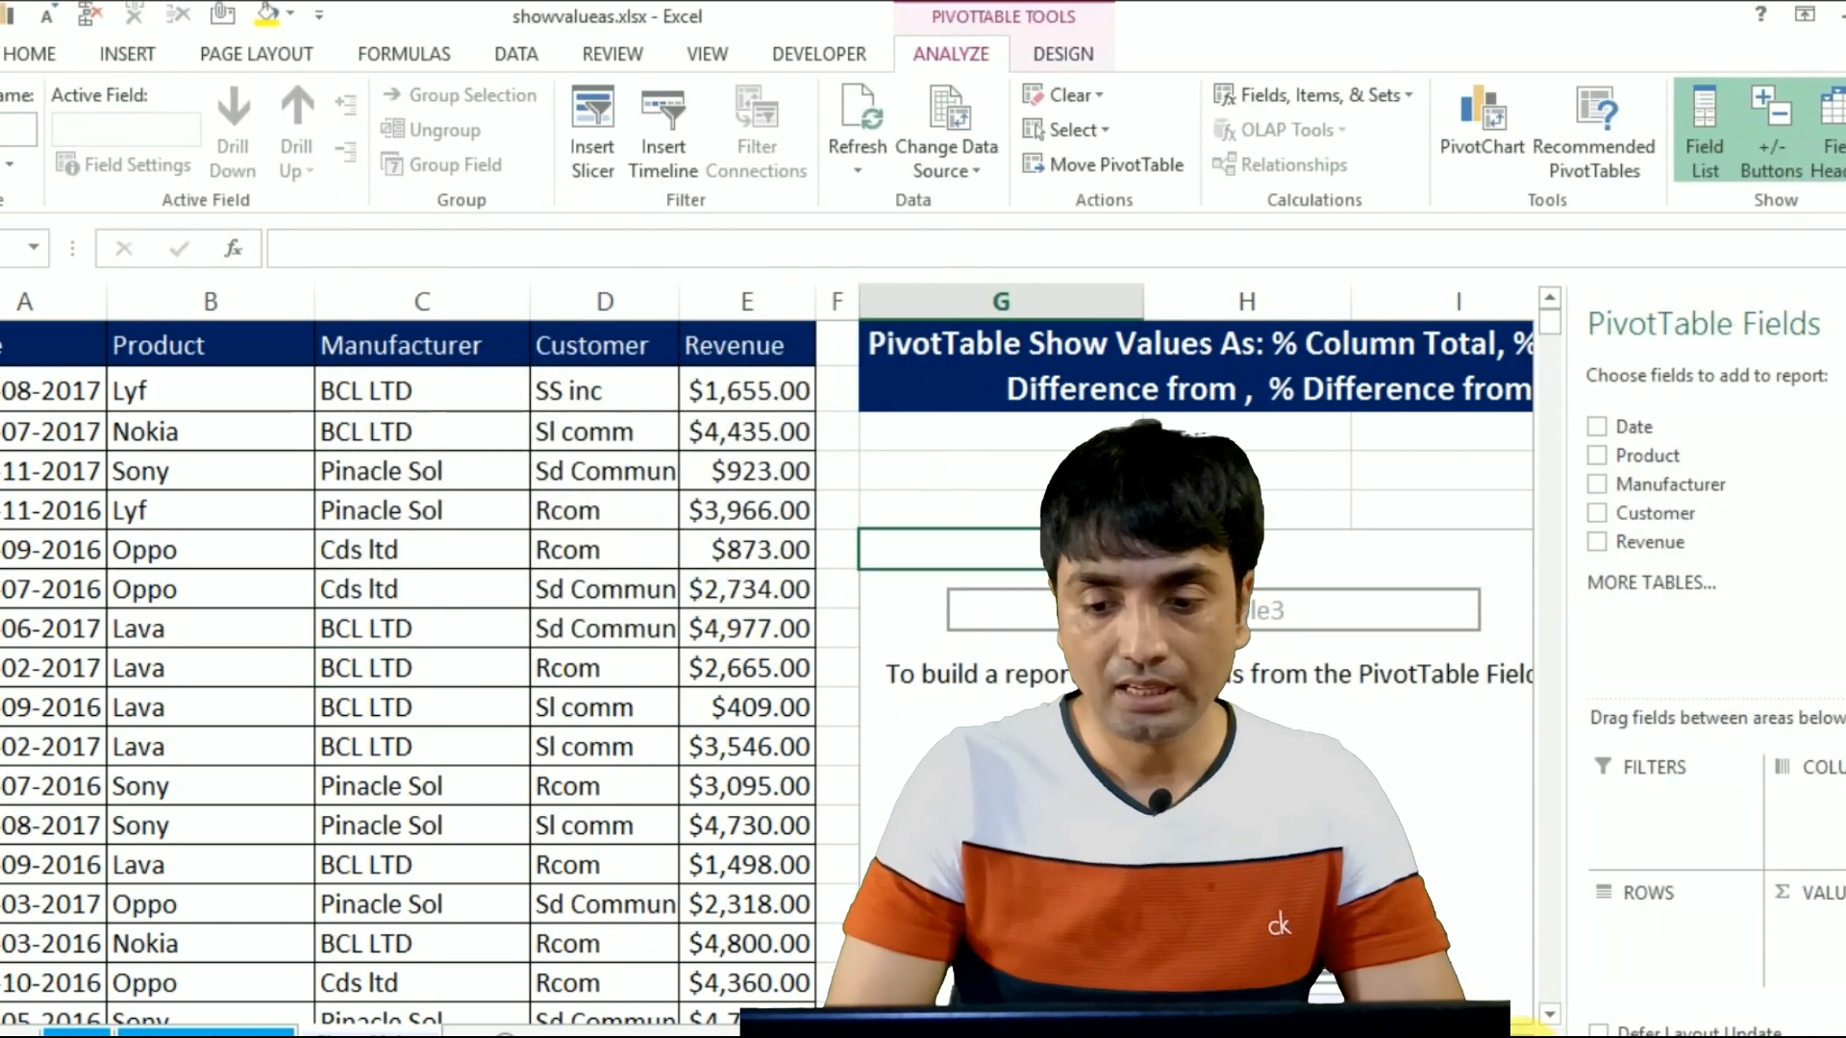
Step: Add Manufacturer and, beneath it, Product to the PivotTable's rows, and Revenue to its values as a sum
{"action": "left_click", "coordinate": [1528, 1034]}
{"action": "left_click", "coordinate": [1528, 1035]}
{"action": "left_click", "coordinate": [1528, 1035]}
{"action": "left_click", "coordinate": [1529, 1034]}
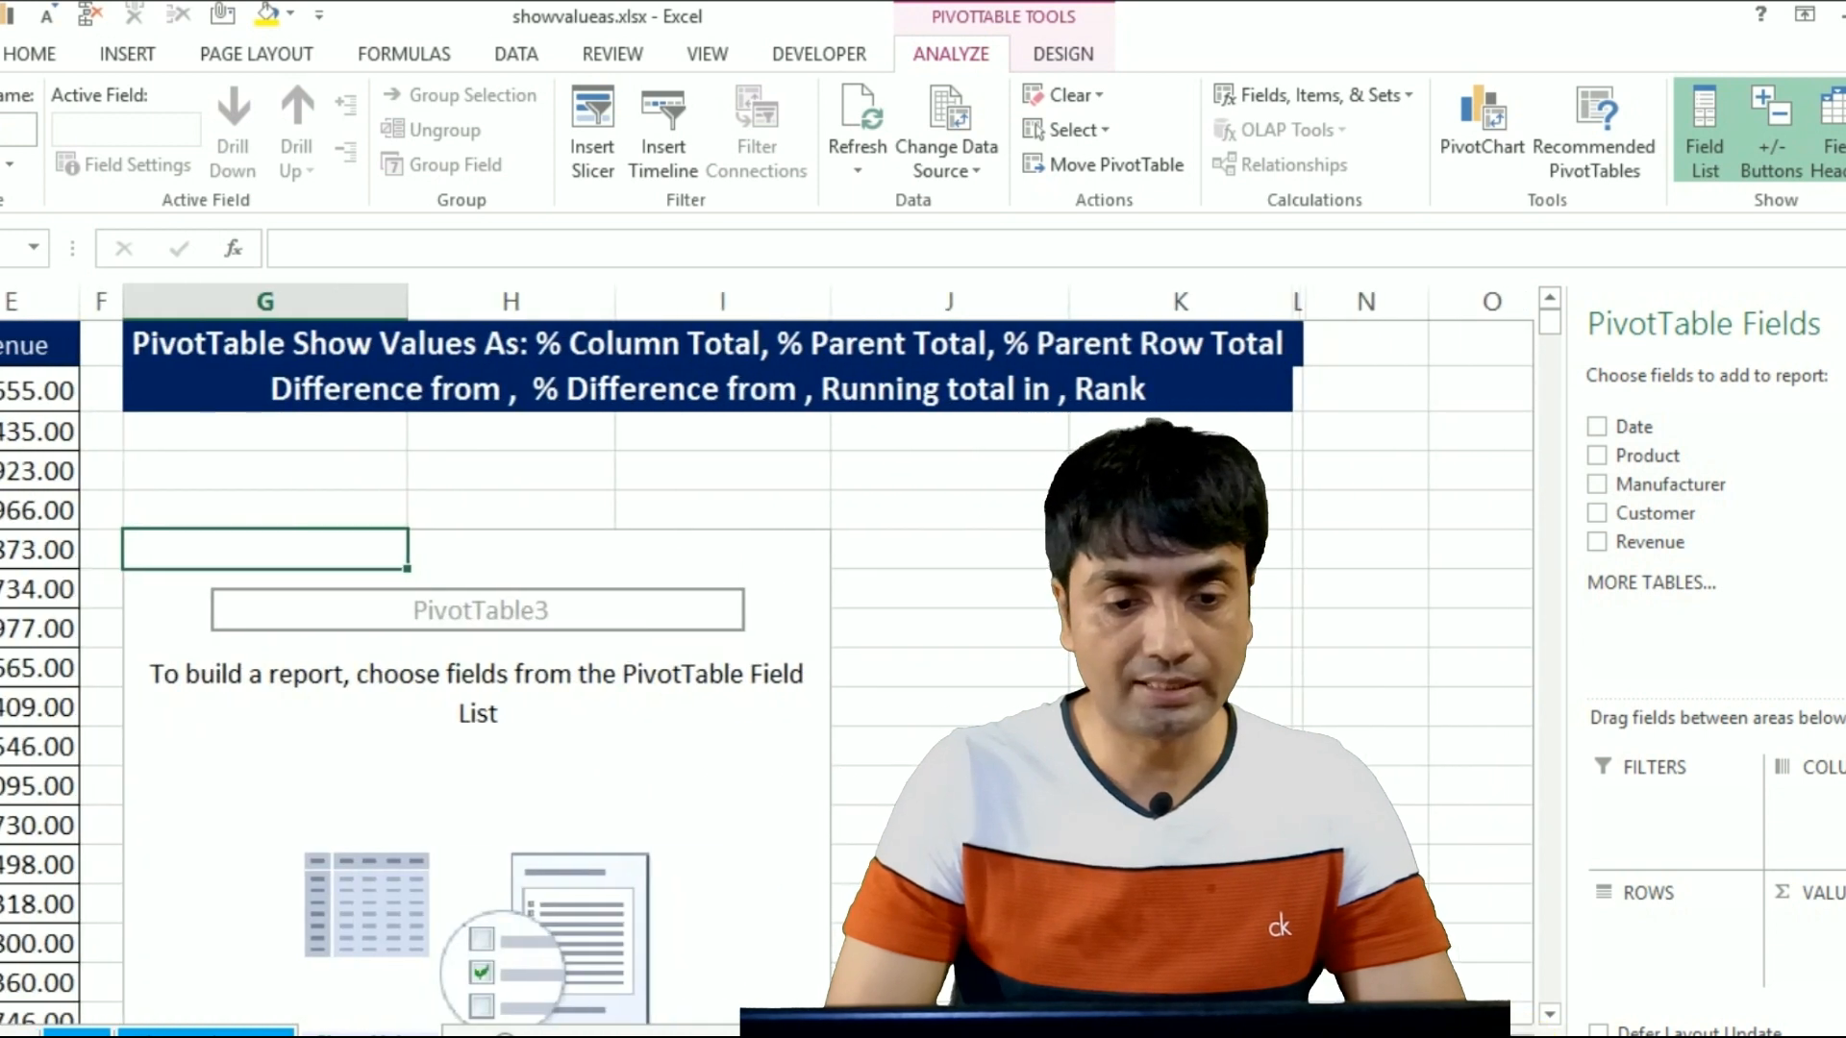
{"action": "left_click", "coordinate": [548, 672]}
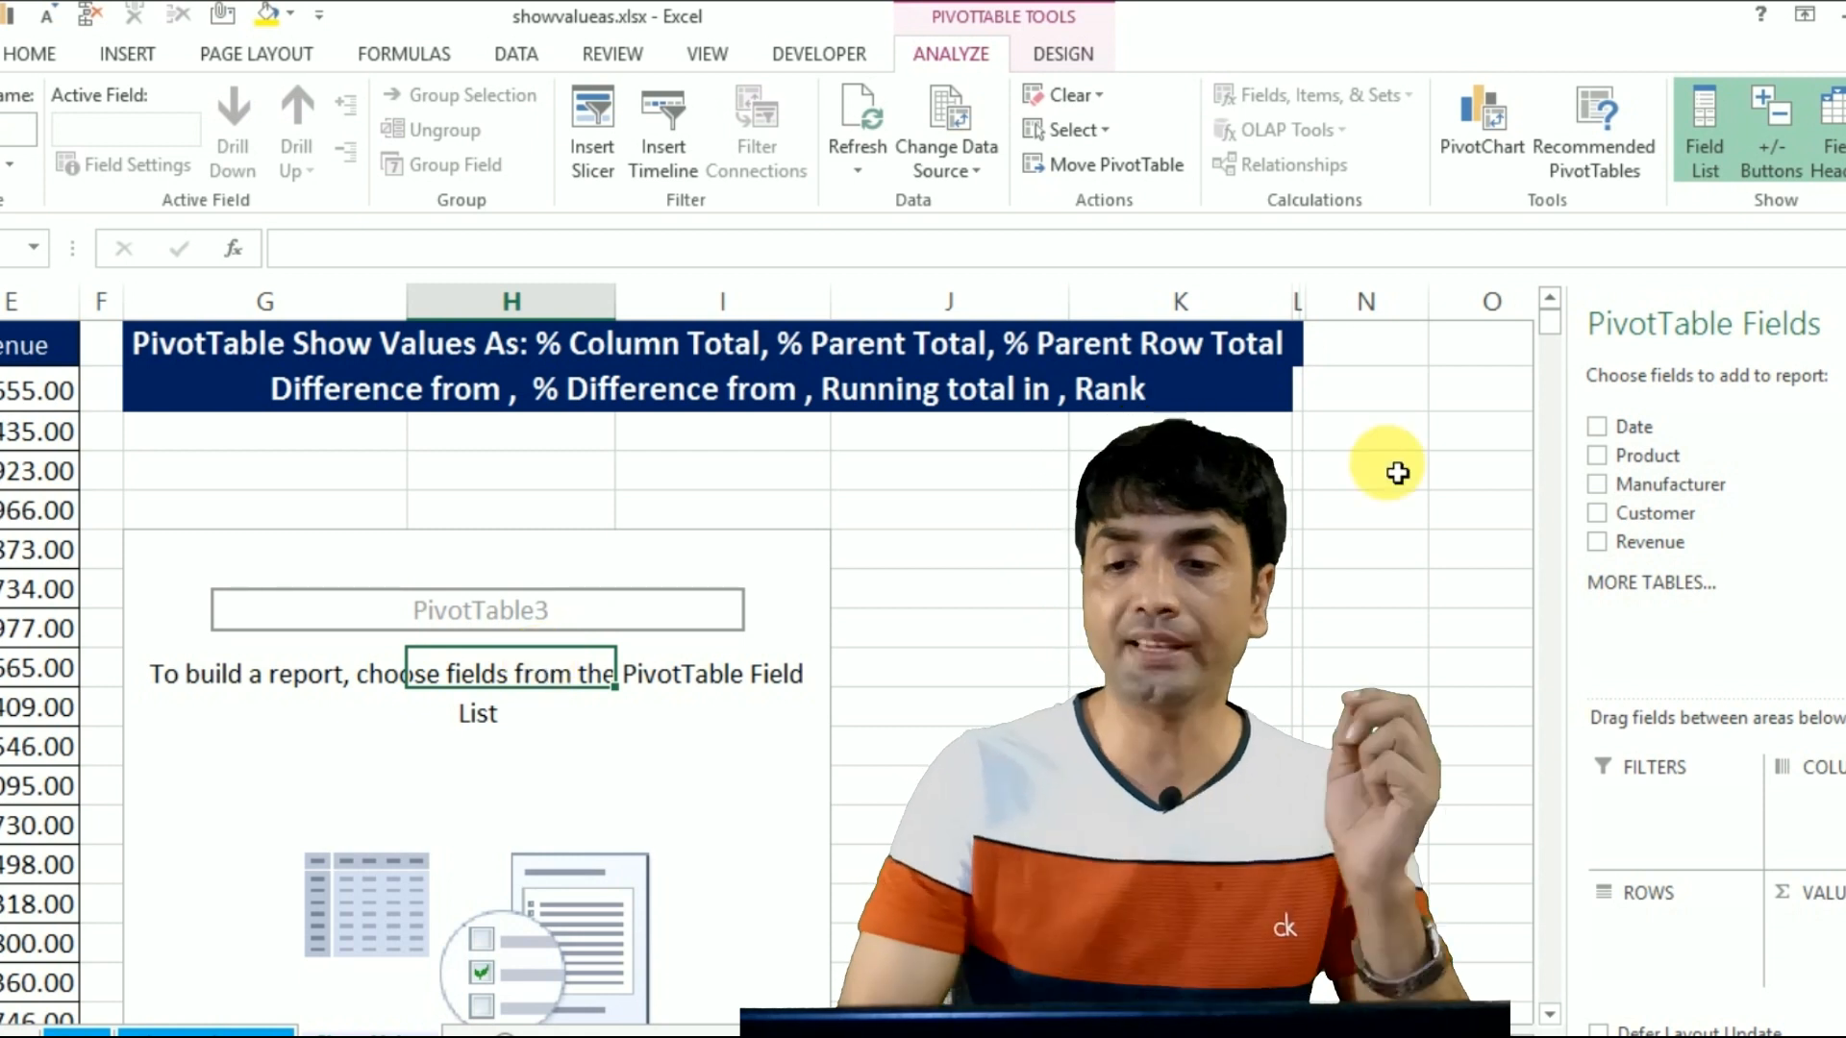
{"action": "left_click_drag", "start_coordinate": [1671, 507], "coordinate": [1687, 947]}
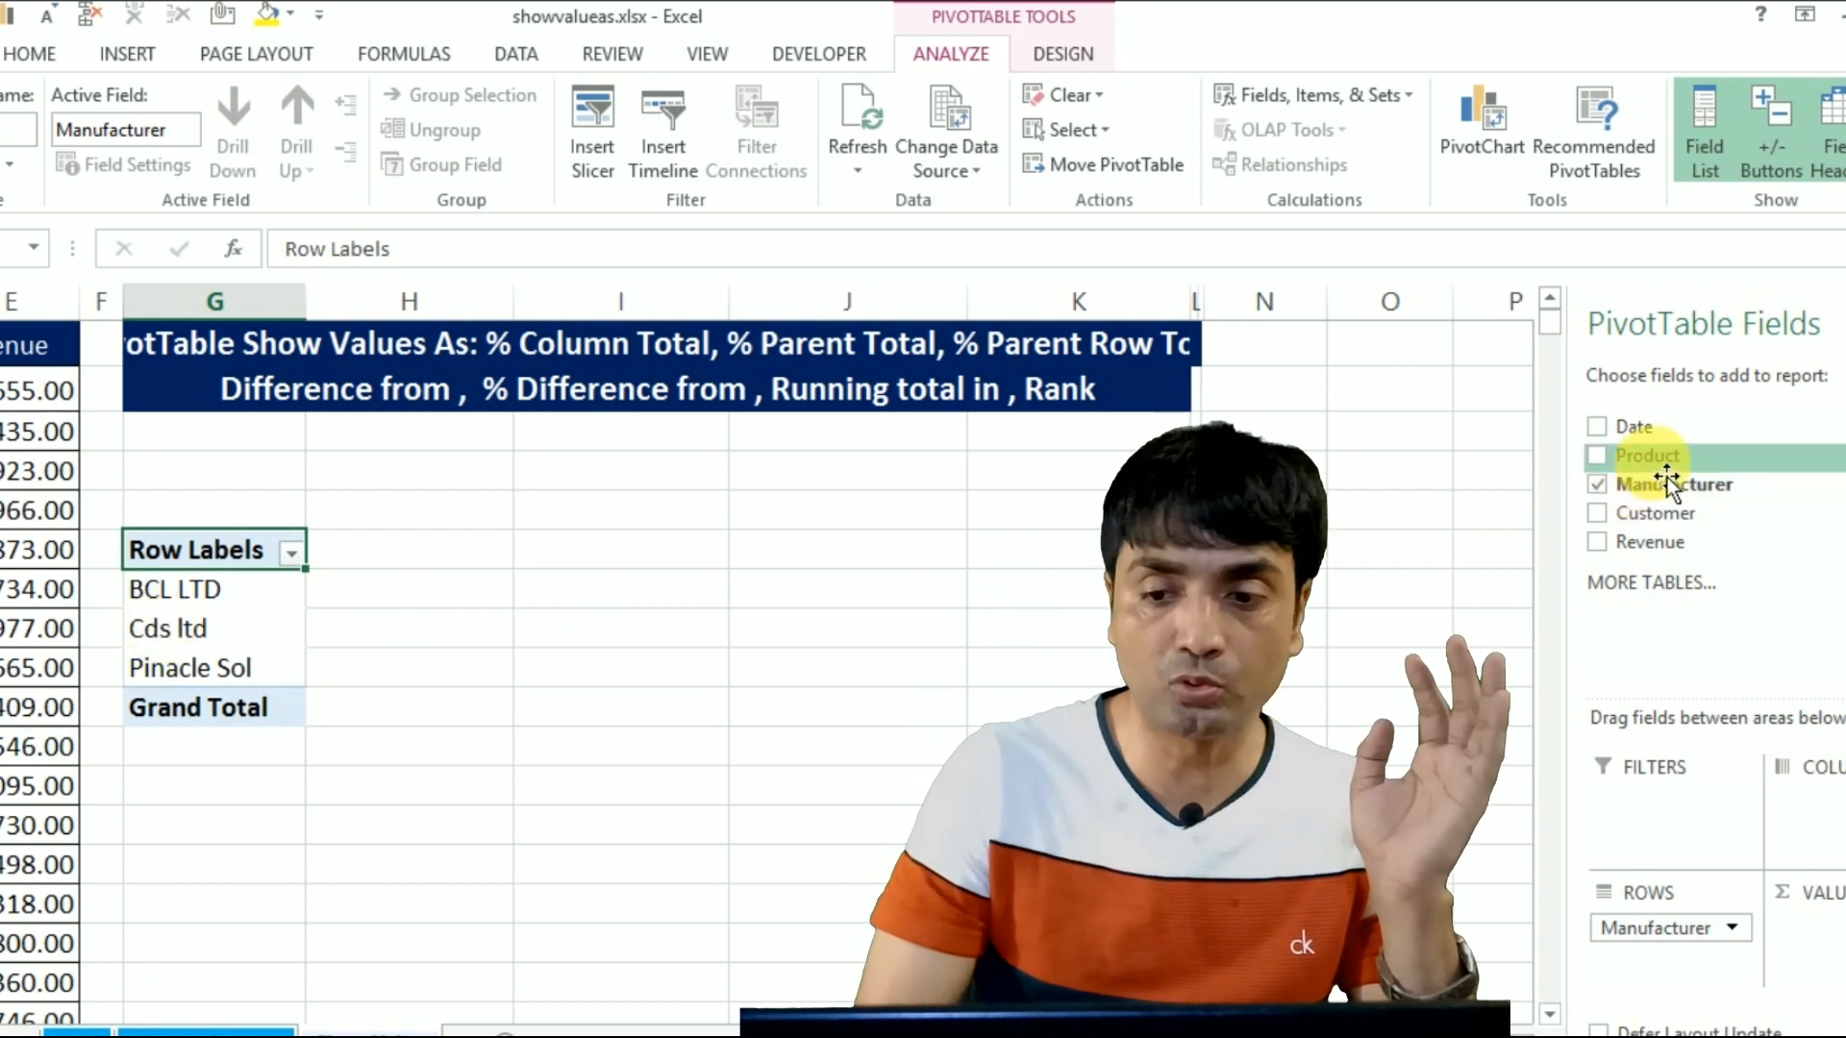
{"action": "left_click_drag", "start_coordinate": [1668, 485], "coordinate": [1663, 972]}
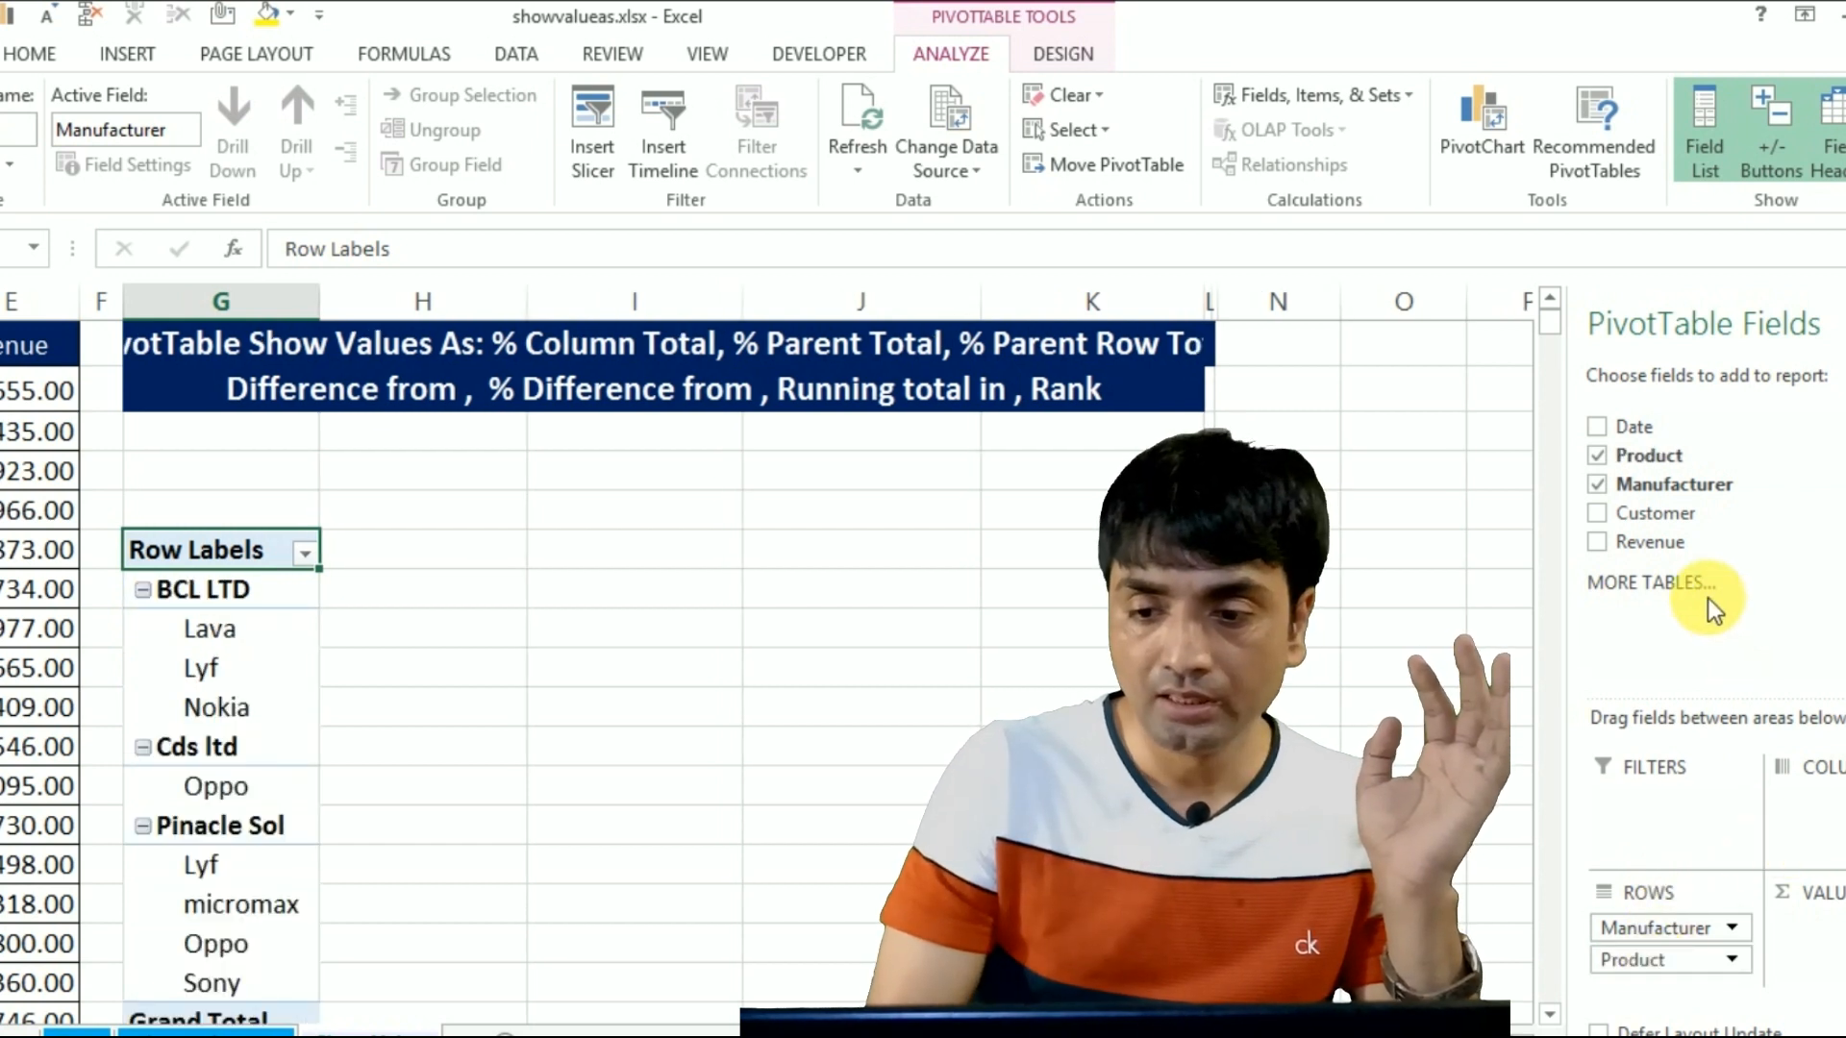
{"action": "left_click_drag", "start_coordinate": [1652, 542], "coordinate": [1832, 951]}
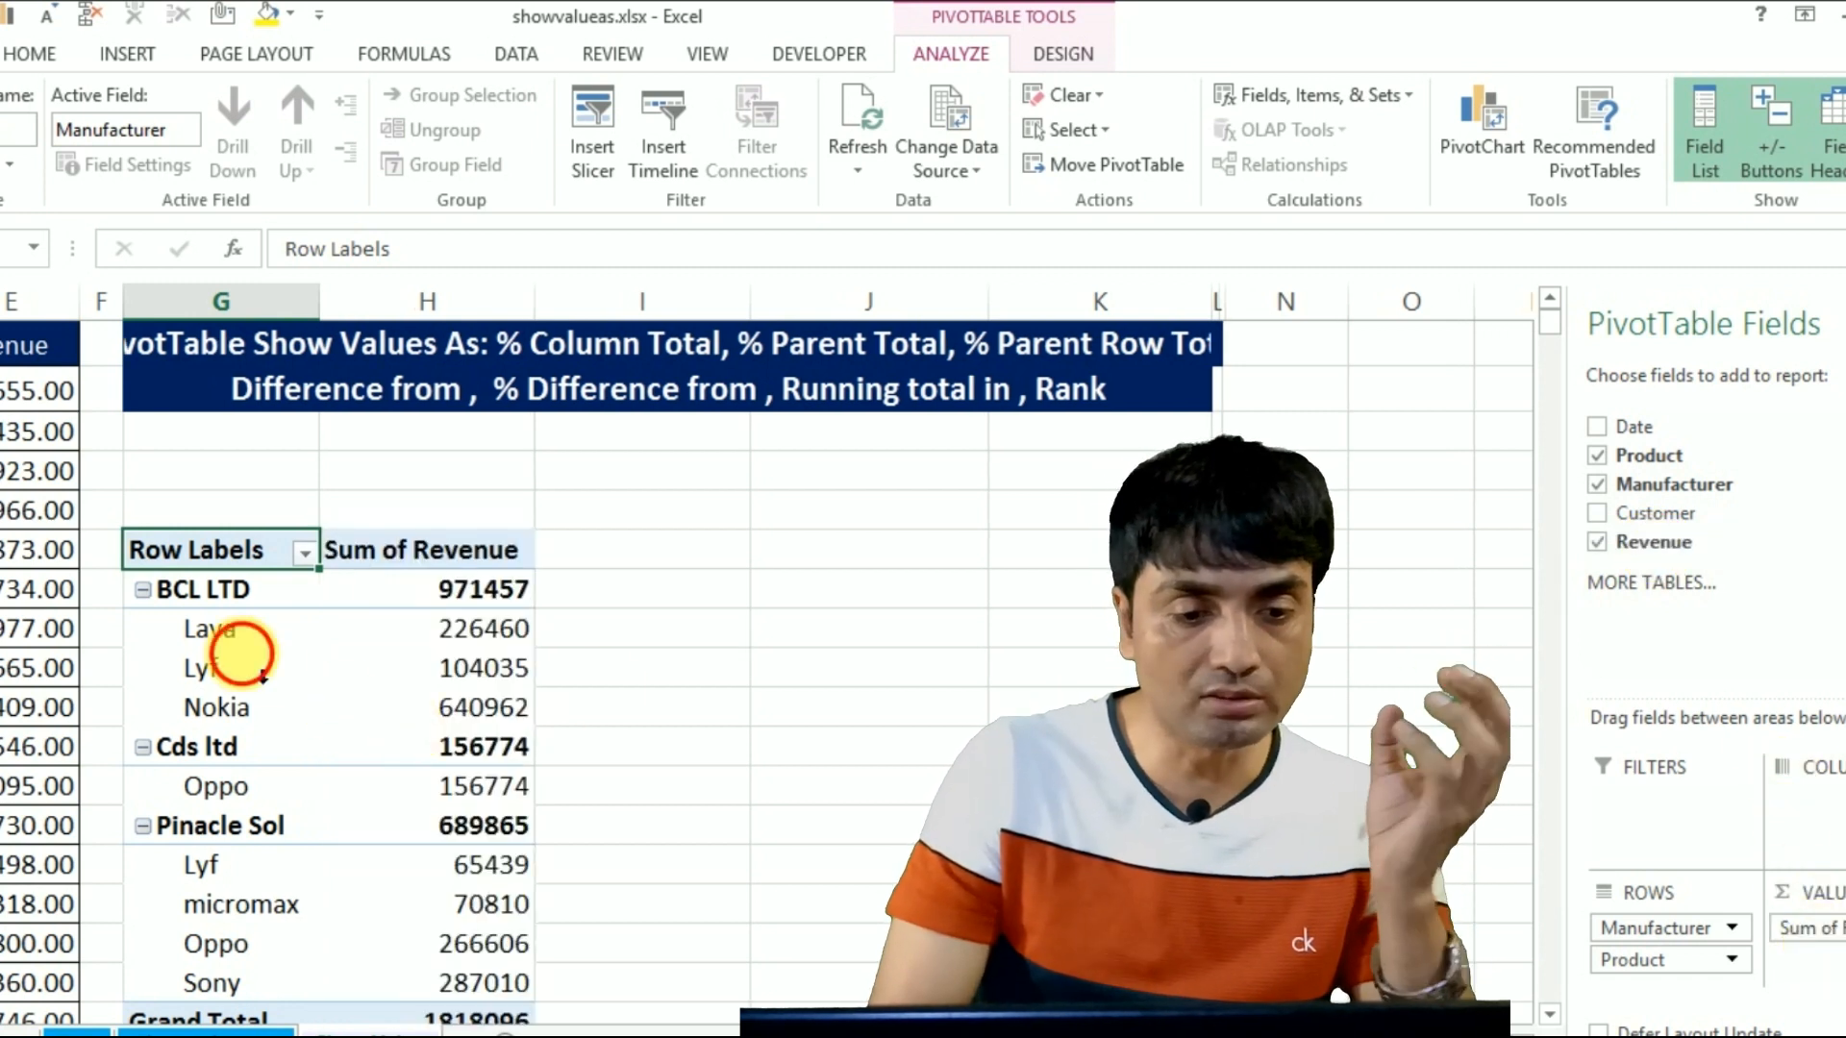
Step: Examine the manufacturers and the products listed beneath them in the PivotTable's row labels
{"action": "left_click", "coordinate": [262, 672]}
{"action": "left_click", "coordinate": [187, 746]}
{"action": "key", "text": "Down"}
{"action": "key", "text": "Down"}
{"action": "key", "text": "Down"}
{"action": "key", "text": "Down"}
{"action": "key", "text": "Down"}
{"action": "key", "text": "Down"}
{"action": "key", "text": "Down"}
{"action": "key", "text": "Down"}
{"action": "key", "text": "Down"}
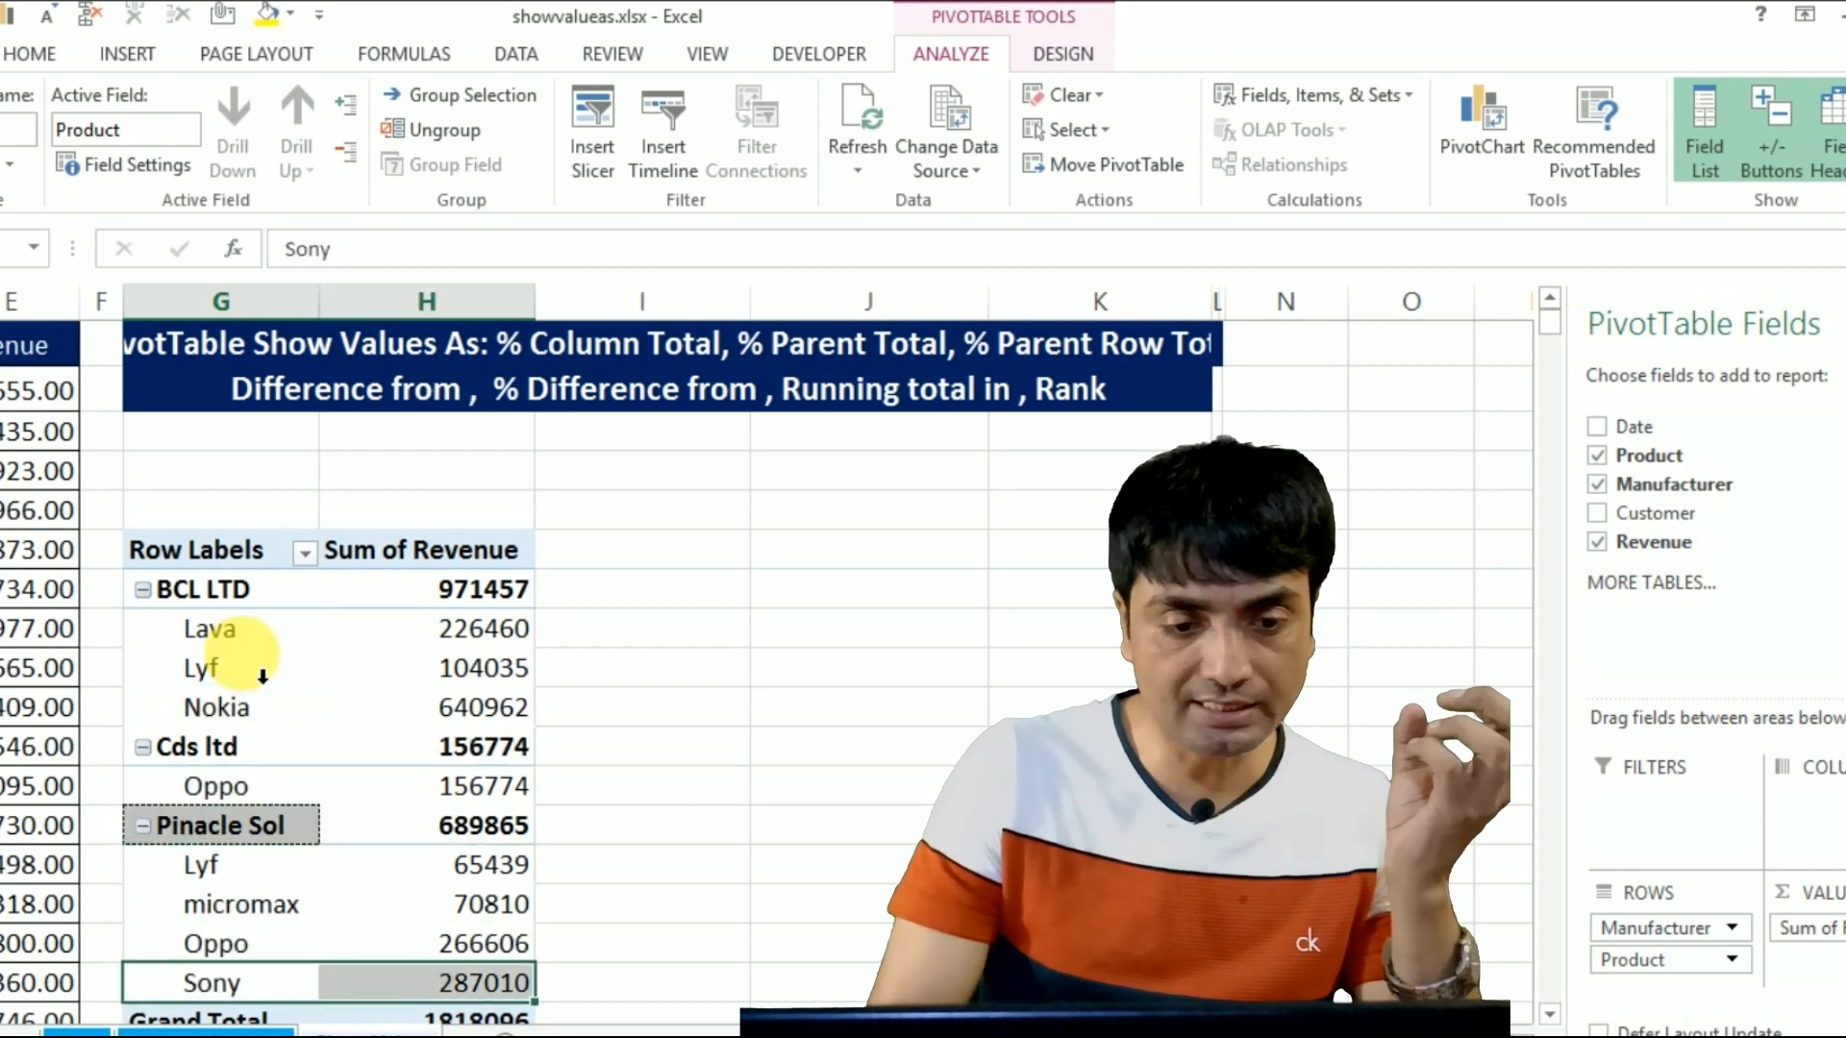
{"action": "key", "text": "Up"}
{"action": "key", "text": "Up"}
{"action": "key", "text": "Up"}
{"action": "key", "text": "Up"}
{"action": "key", "text": "Up"}
{"action": "key", "text": "Up"}
{"action": "key", "text": "Up"}
{"action": "key", "text": "Up"}
{"action": "key", "text": "Up"}
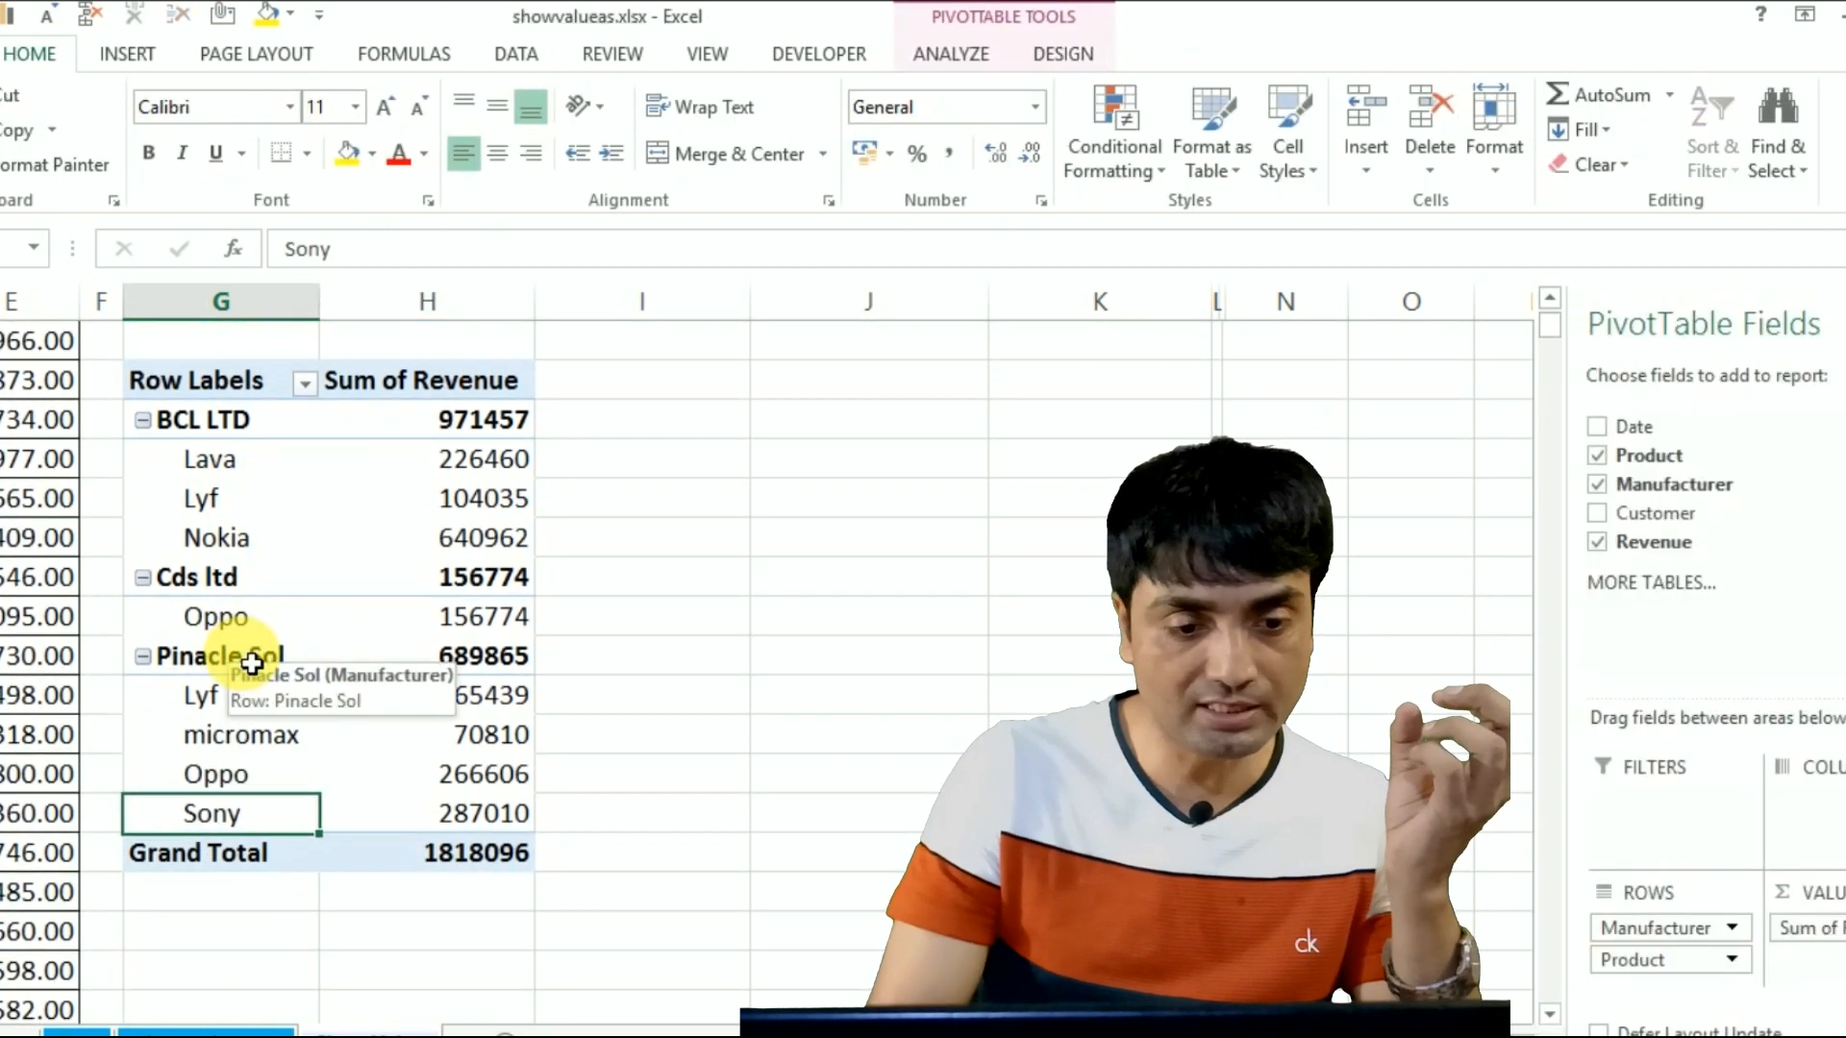
{"action": "key", "text": "Up"}
{"action": "key", "text": "Up"}
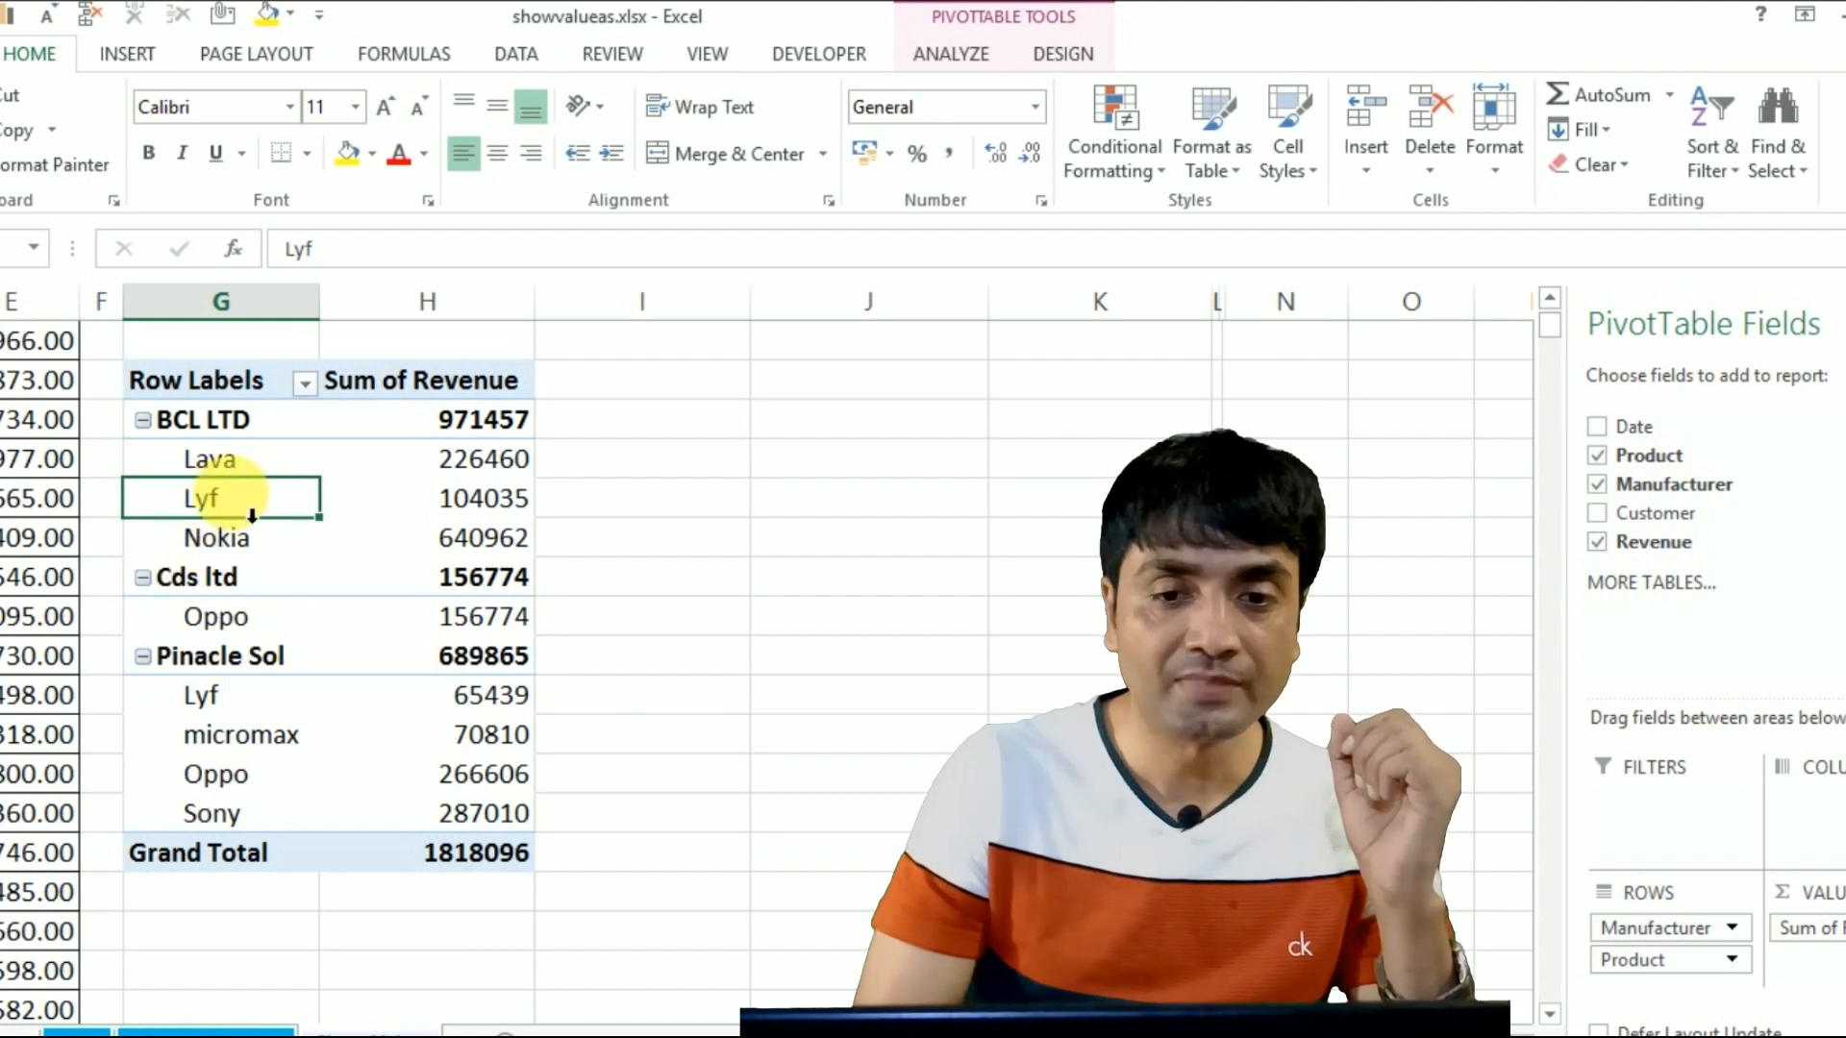
Step: Change the PivotTable's report layout to tabular form so Manufacturer and Product occupy separate columns
{"action": "left_click", "coordinate": [1067, 55]}
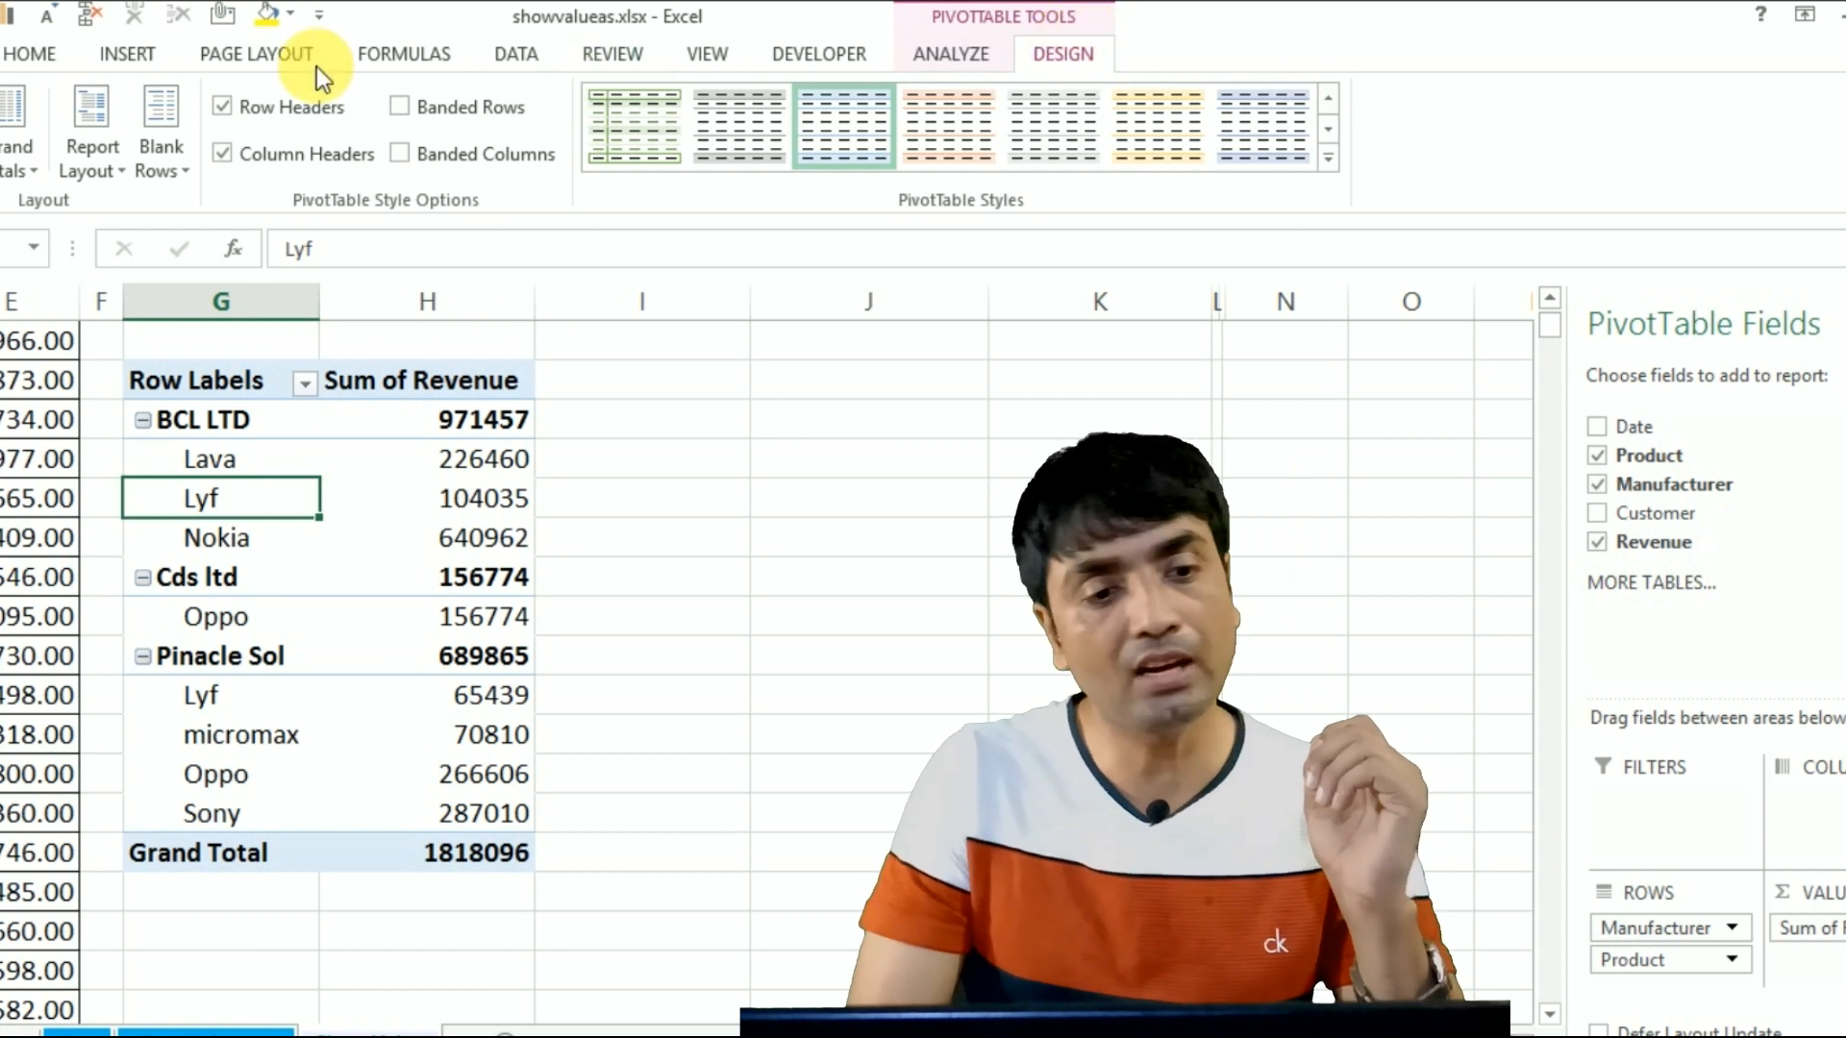
{"action": "left_click", "coordinate": [117, 175]}
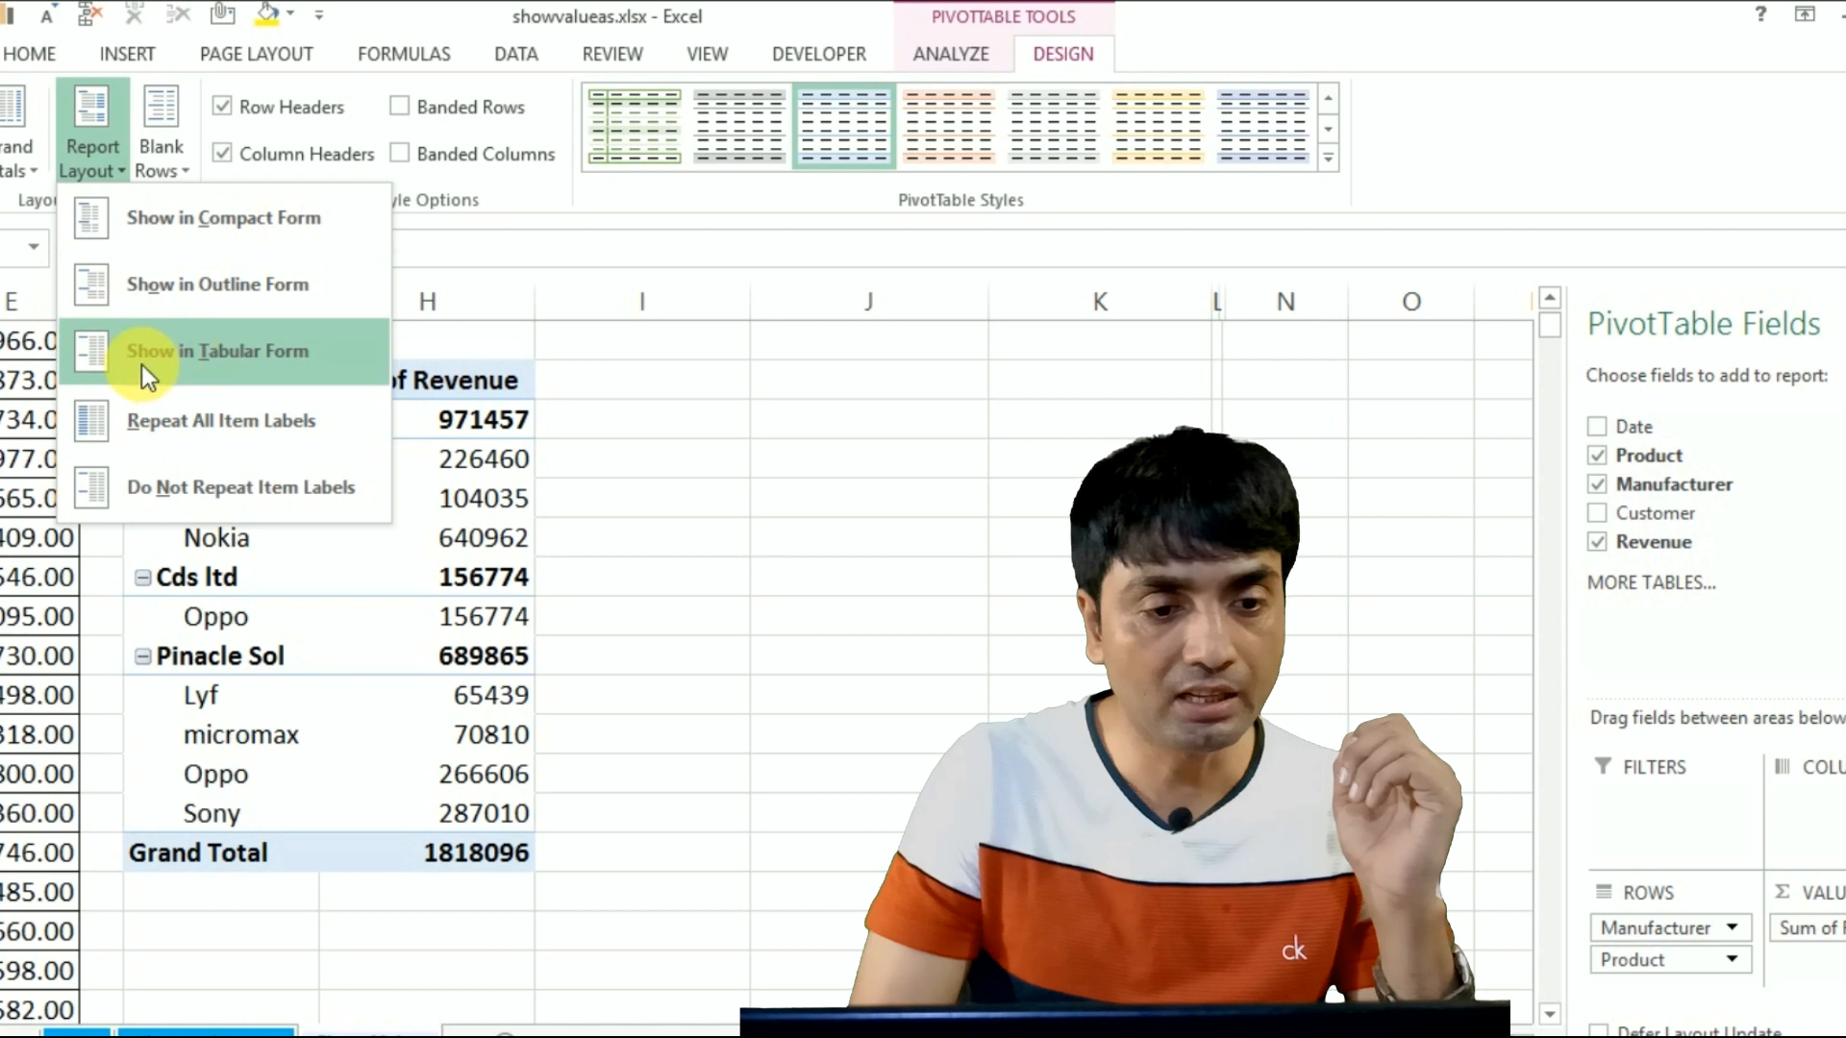
{"action": "left_click", "coordinate": [193, 365]}
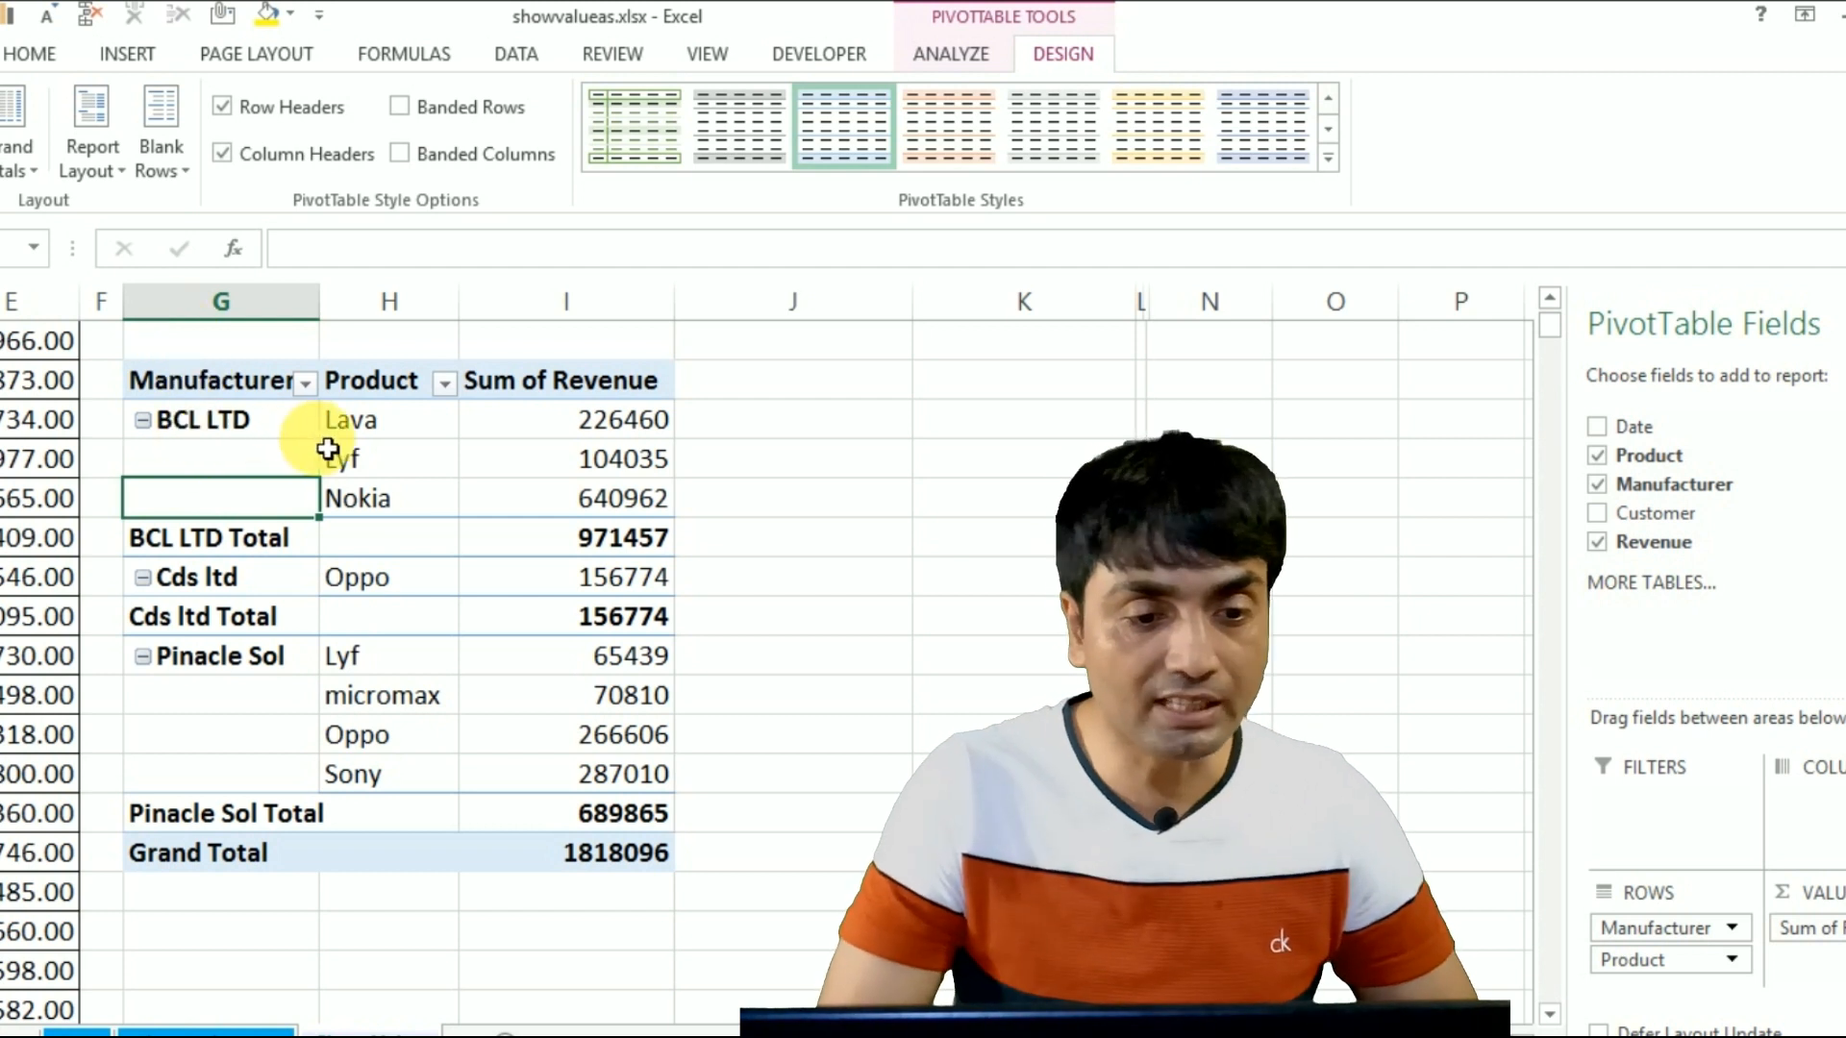
{"action": "left_click", "coordinate": [234, 435]}
{"action": "left_click", "coordinate": [346, 421]}
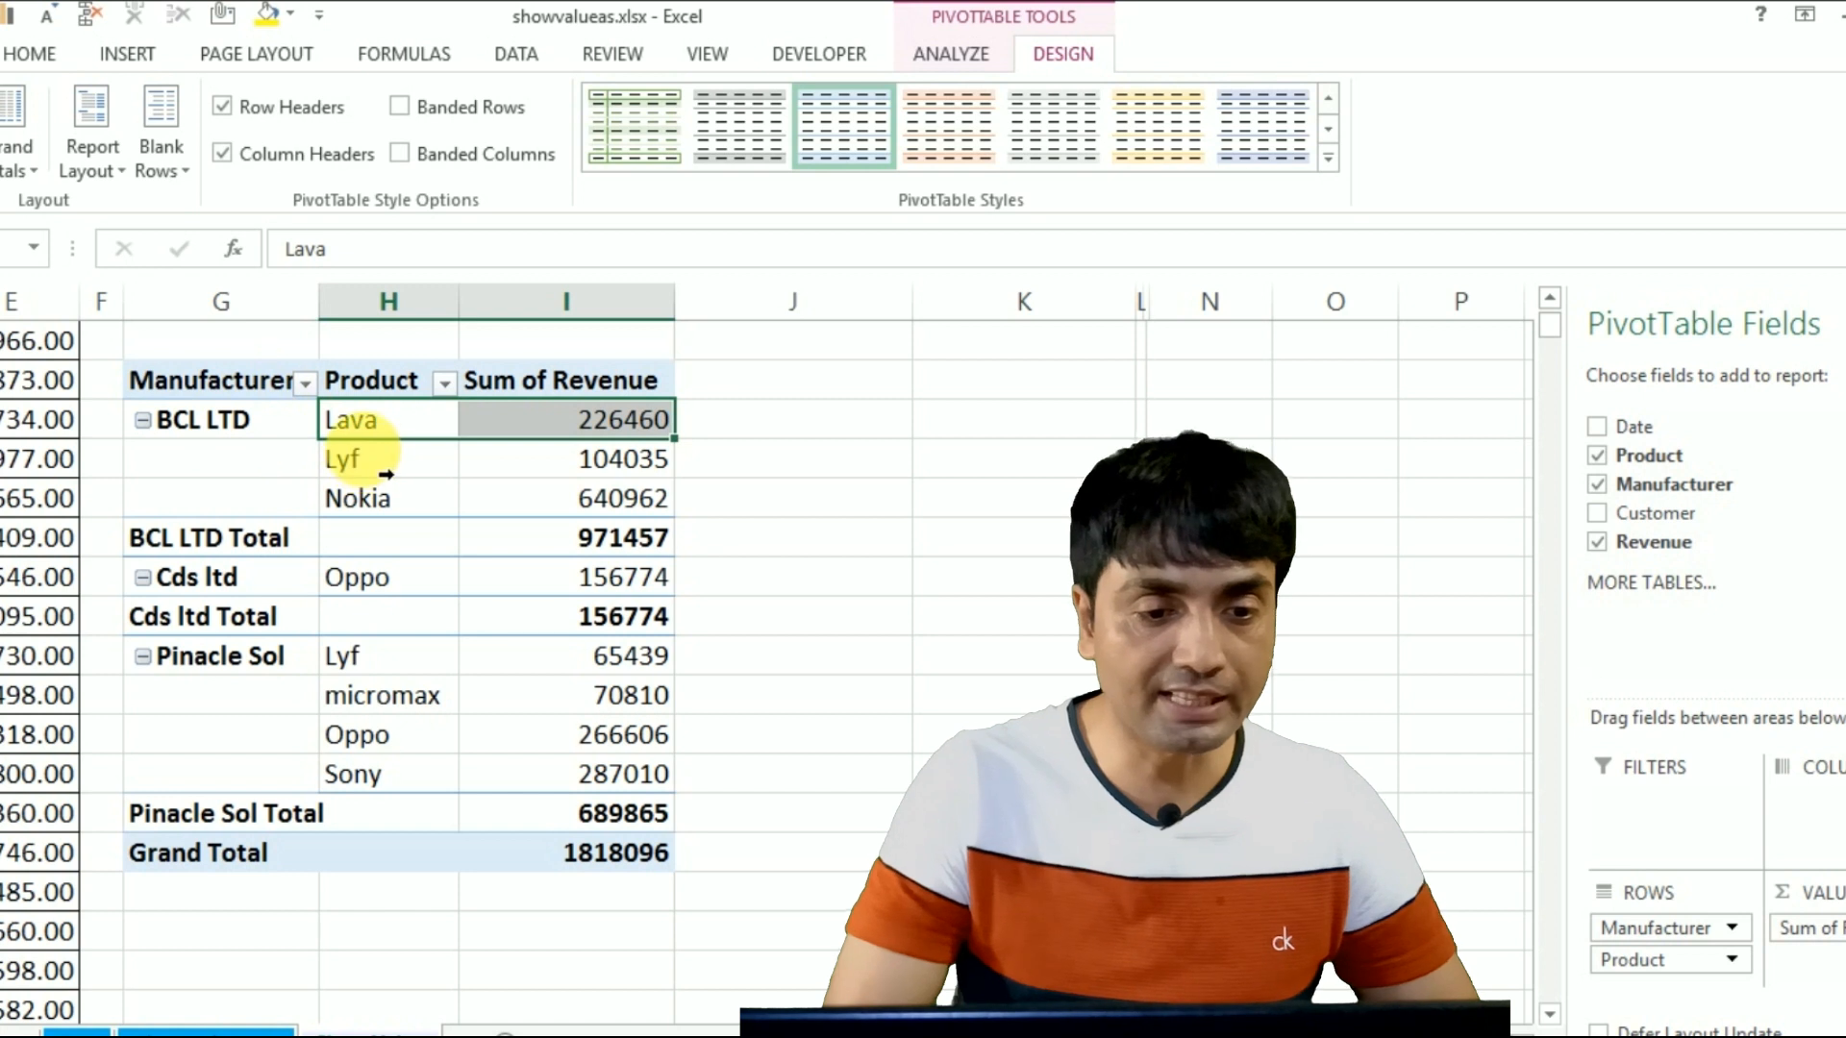
{"action": "left_click", "coordinate": [211, 433]}
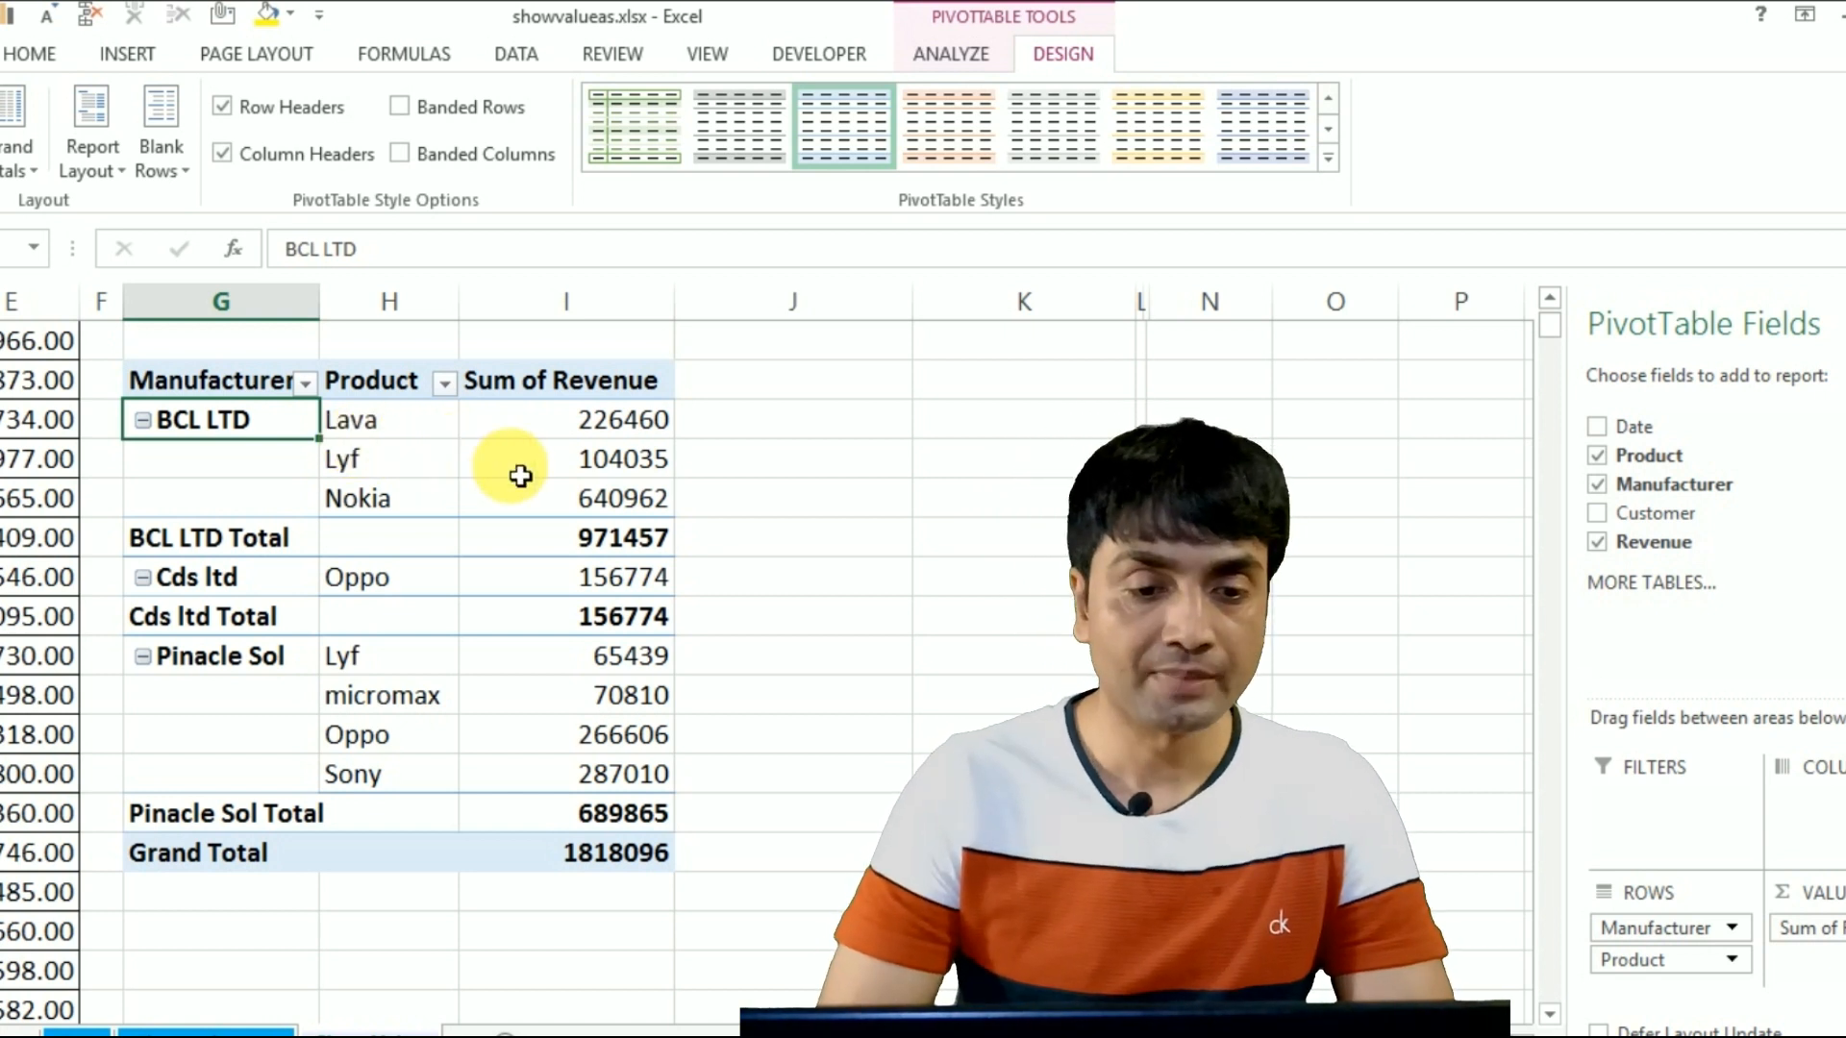
{"action": "left_click", "coordinate": [627, 427]}
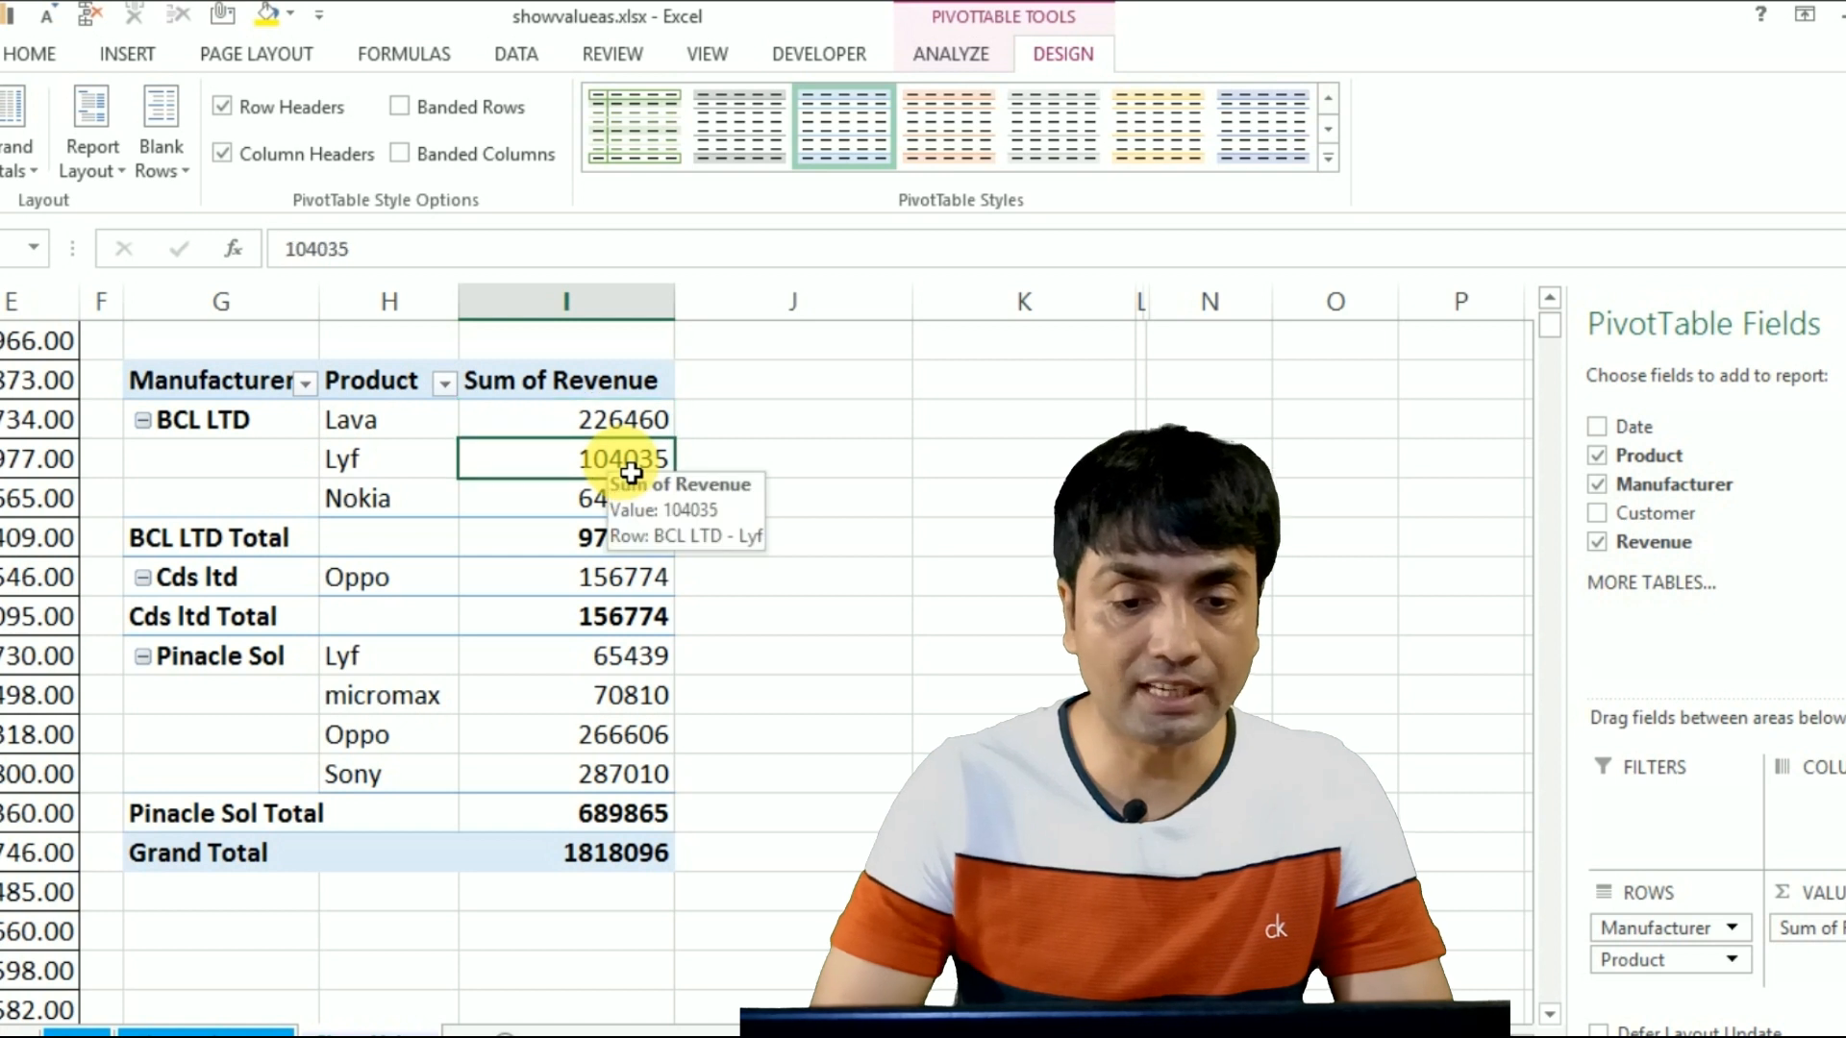
{"action": "right_click", "coordinate": [630, 469]}
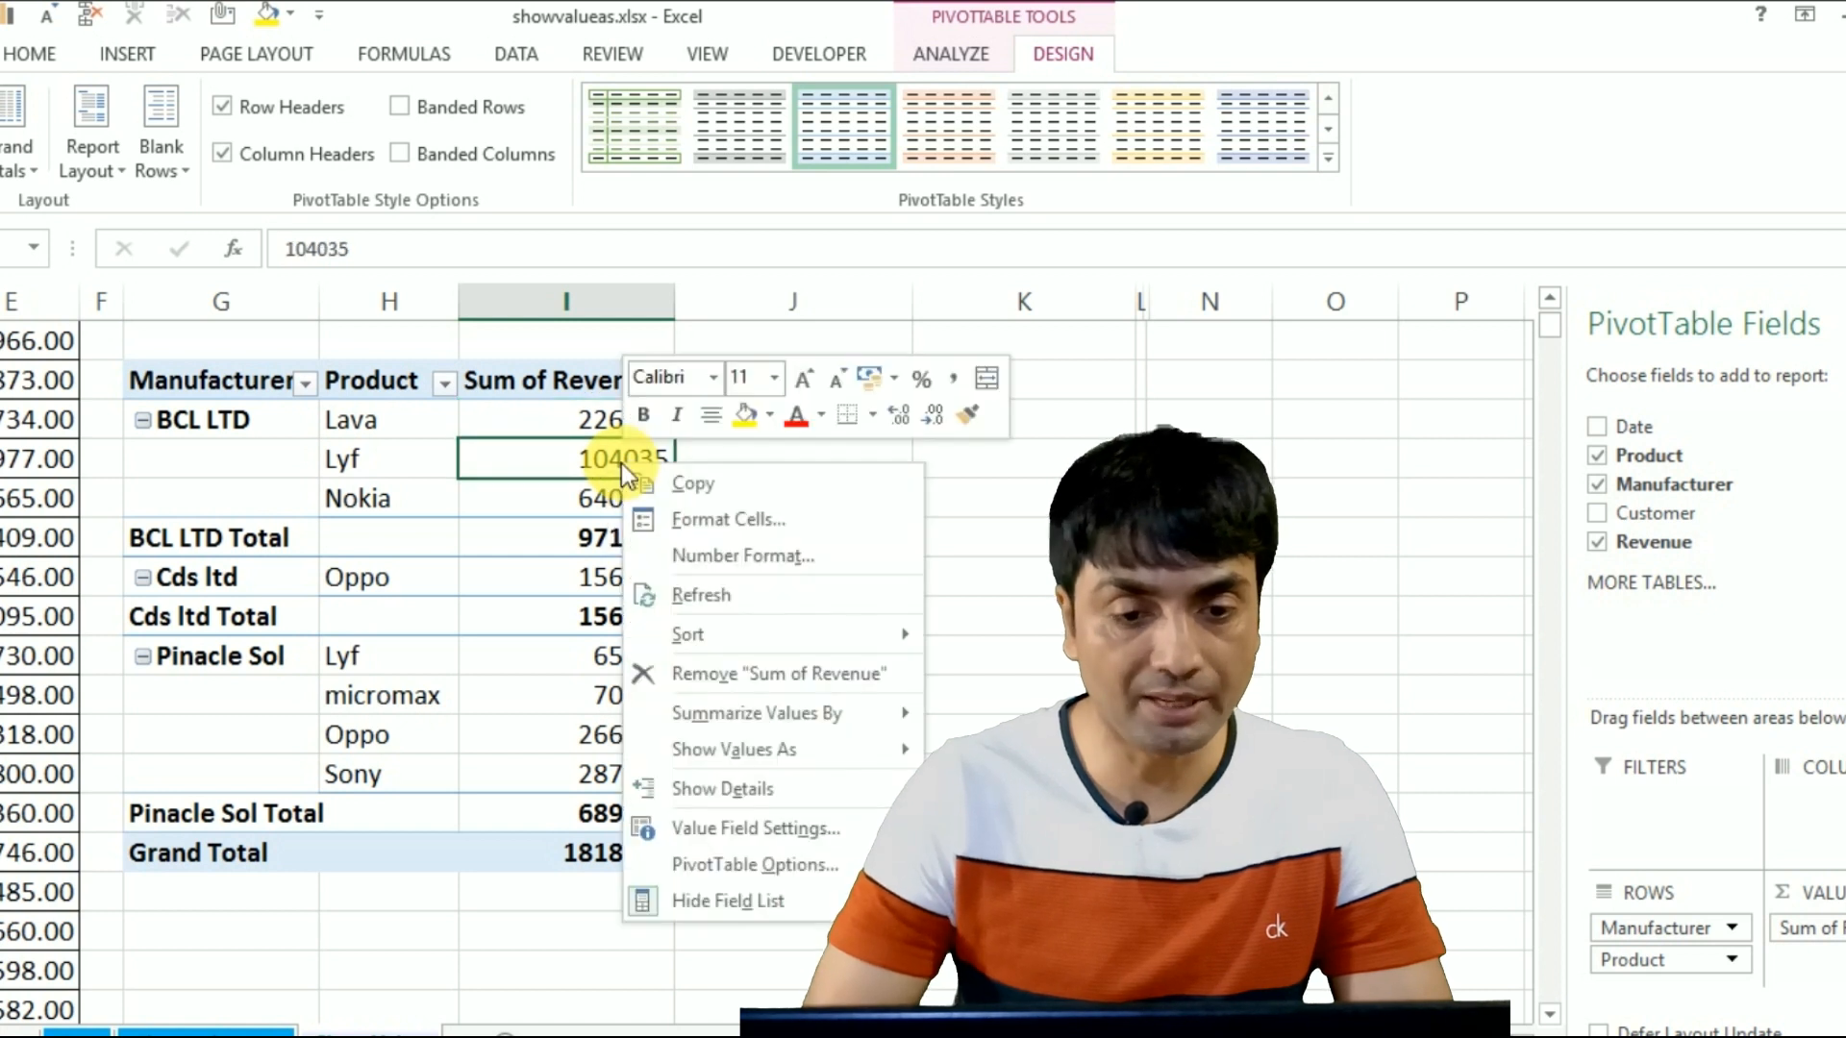
{"action": "left_click", "coordinate": [692, 521]}
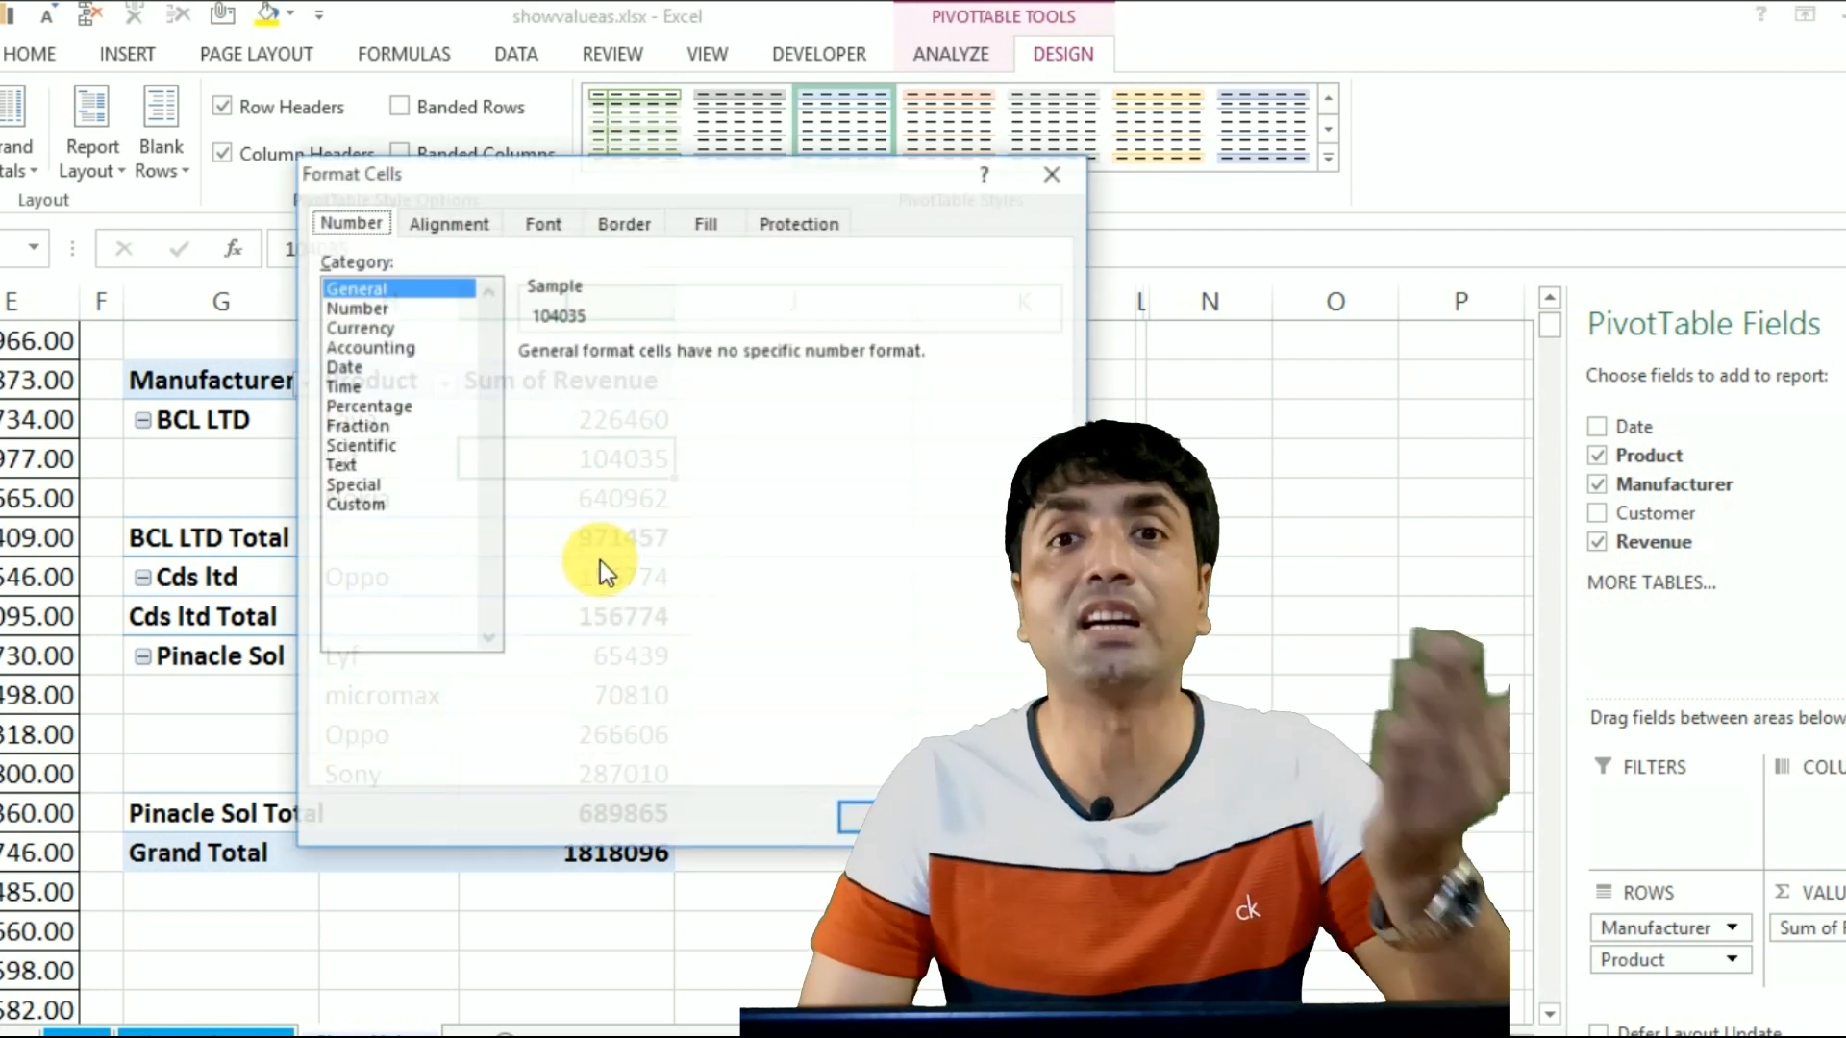
{"action": "left_click", "coordinate": [367, 326]}
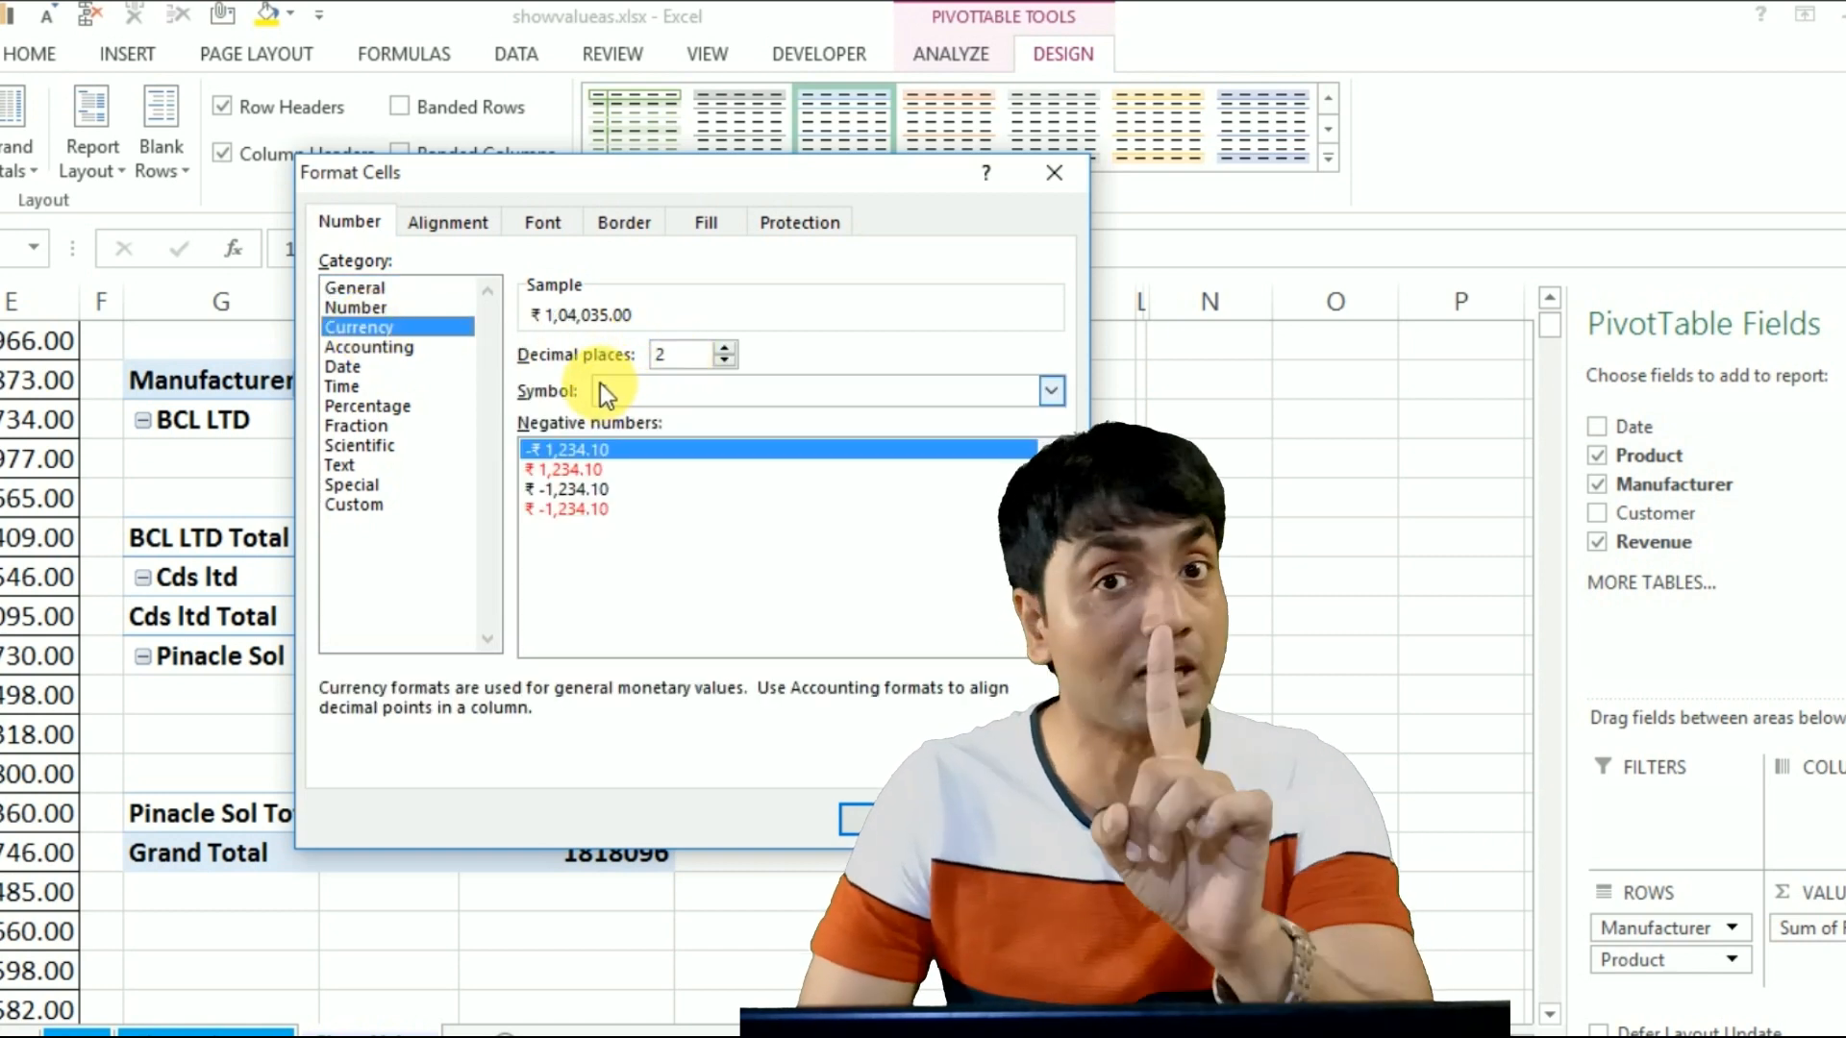
{"action": "key", "text": "Escape"}
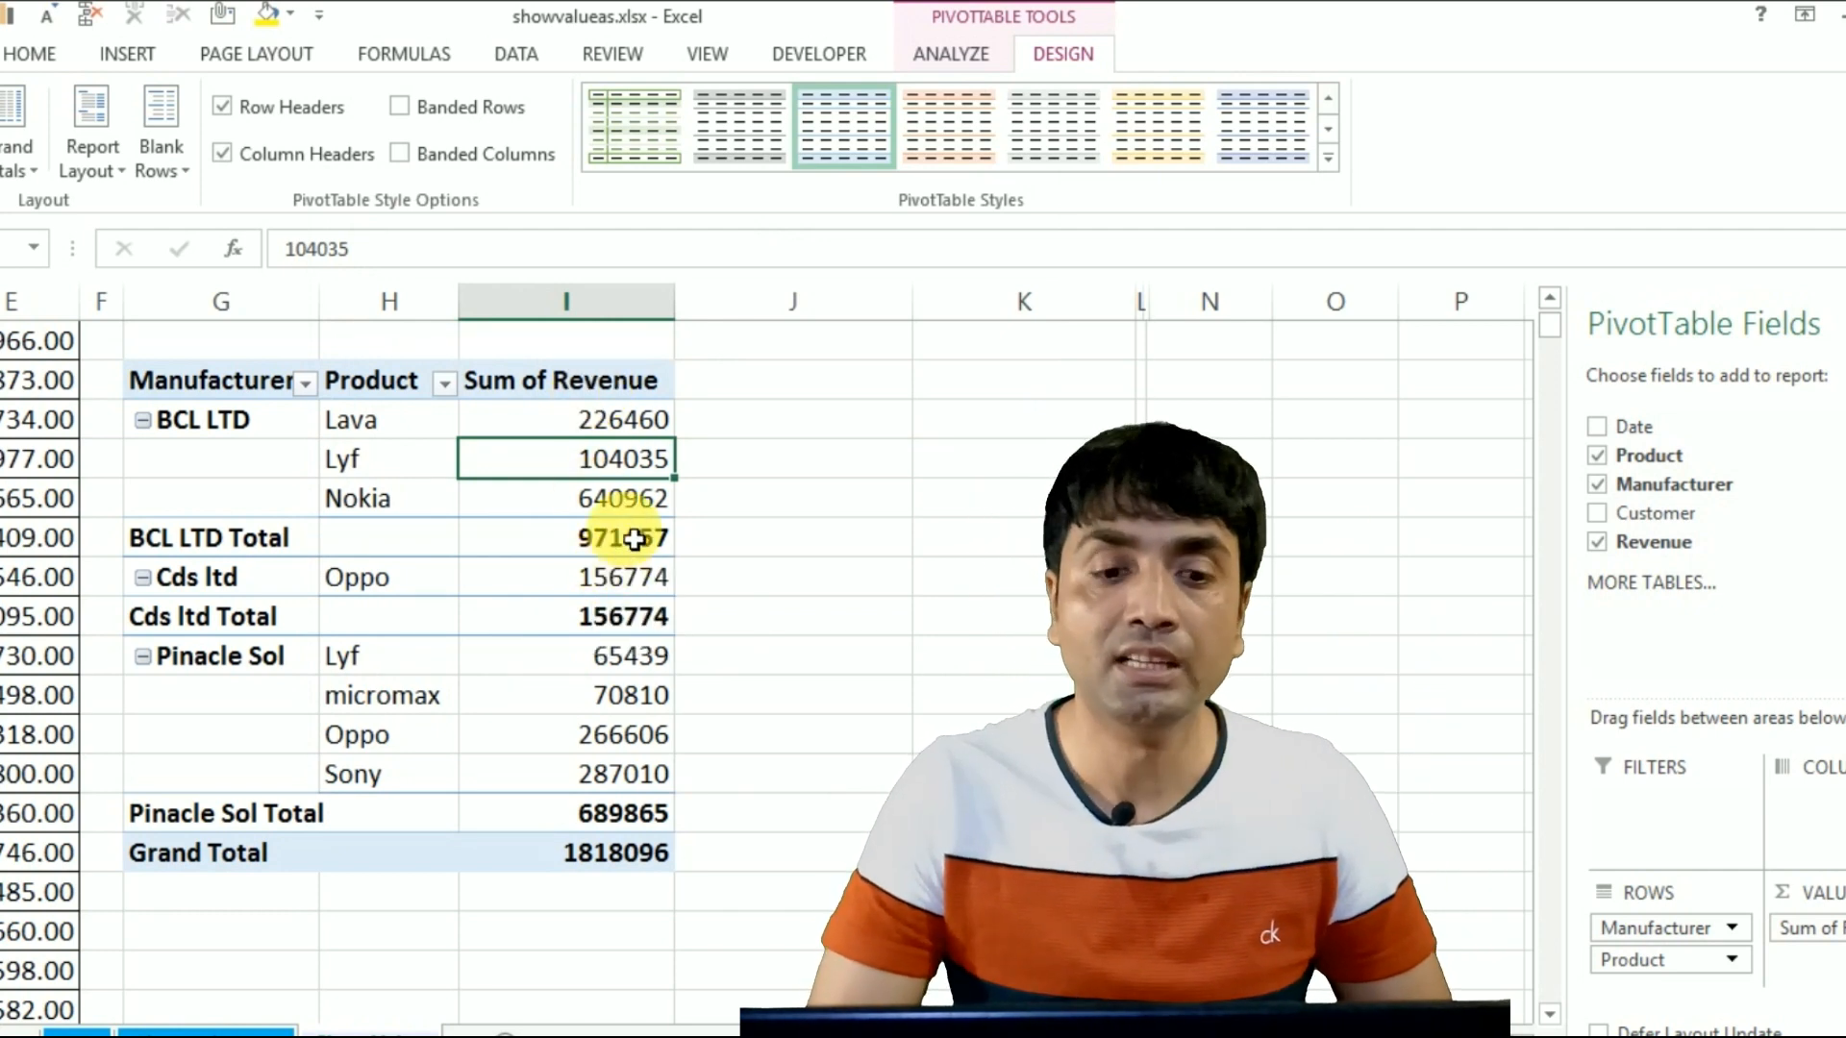
{"action": "right_click", "coordinate": [618, 473]}
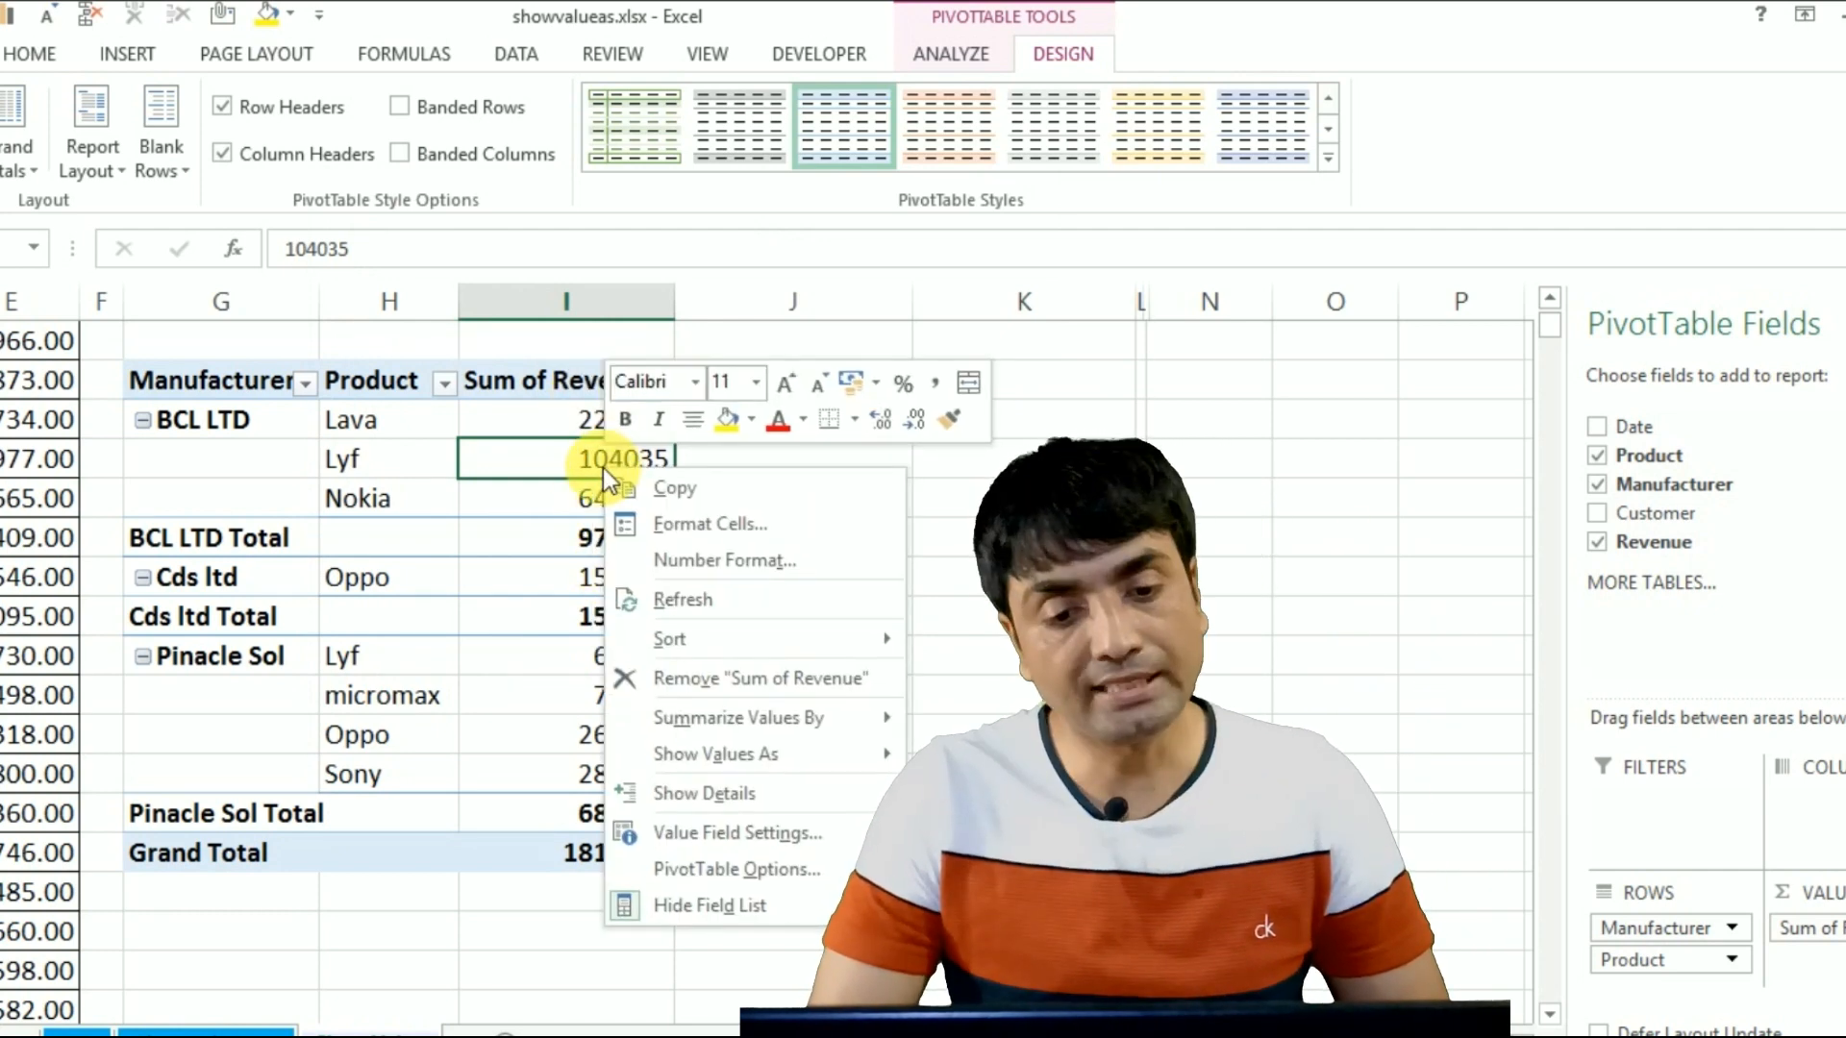
{"action": "left_click", "coordinate": [709, 523]}
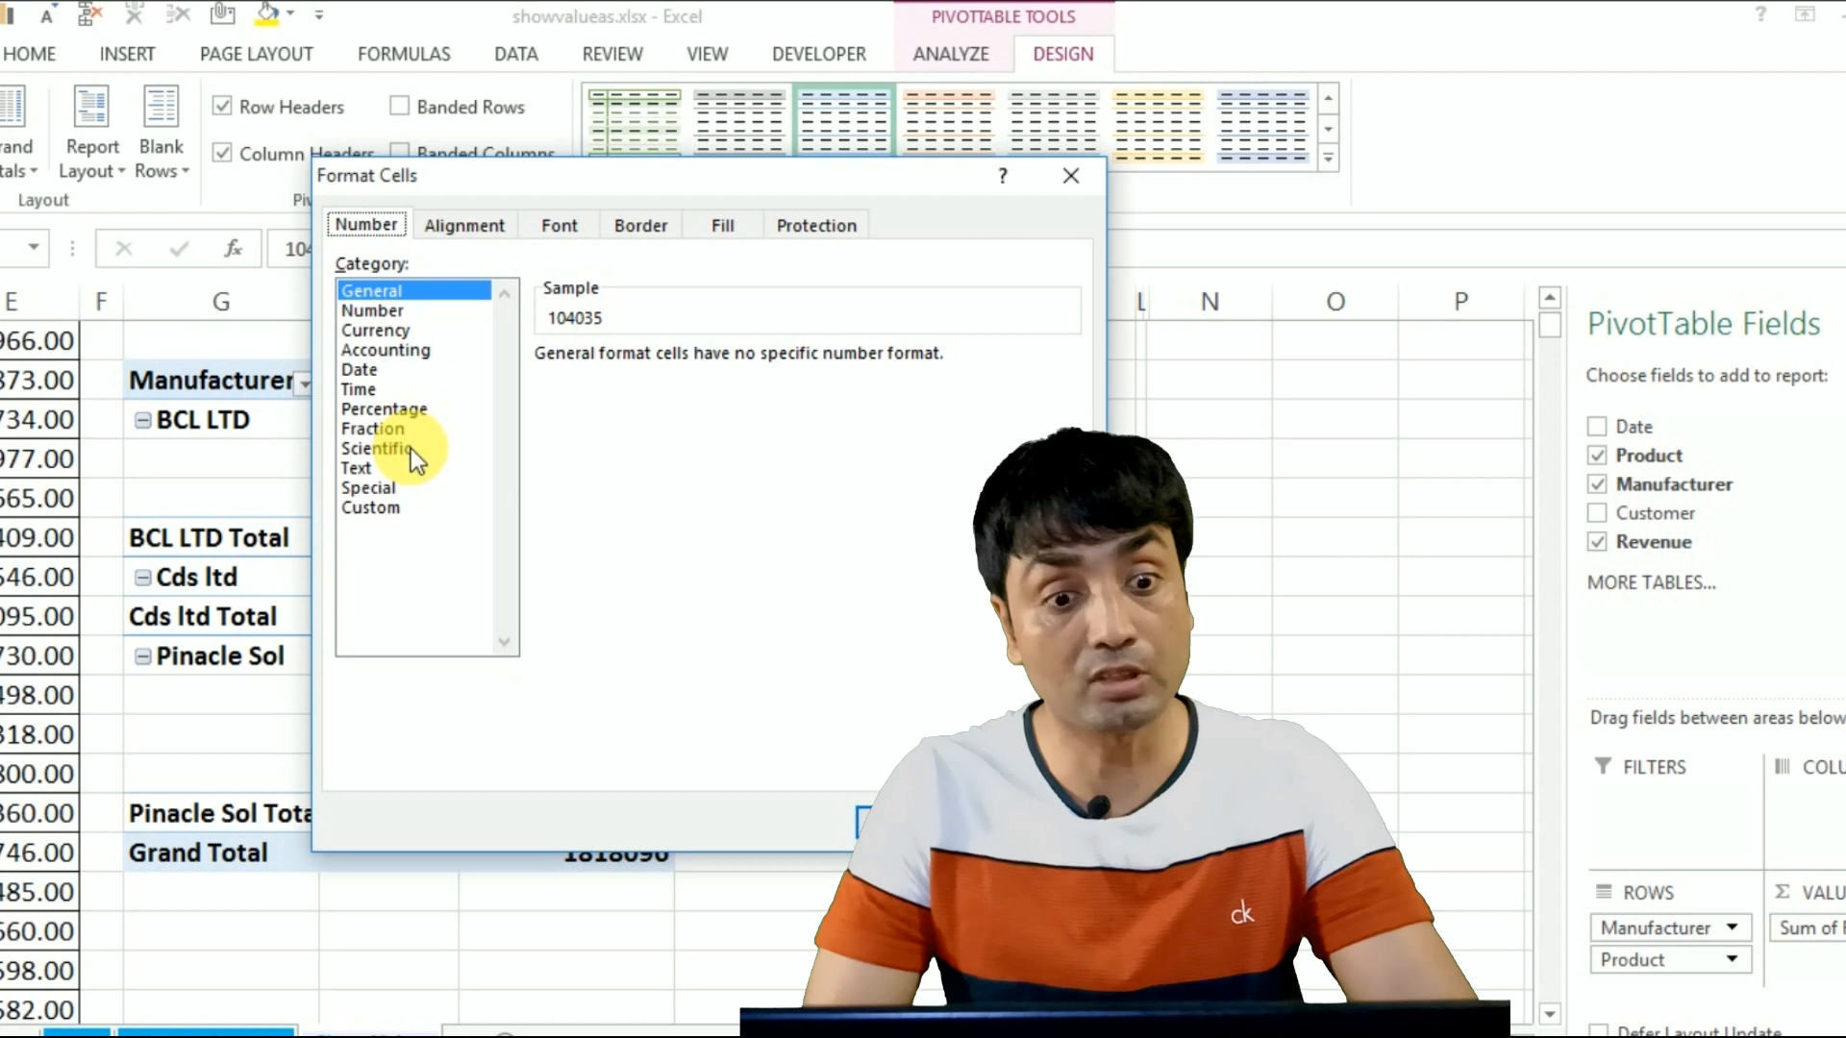
{"action": "key", "text": "Escape"}
Step: Set the number format of the whole Sum of Revenue field to Currency with the ₹ symbol and 0 decimal places
{"action": "right_click", "coordinate": [548, 464]}
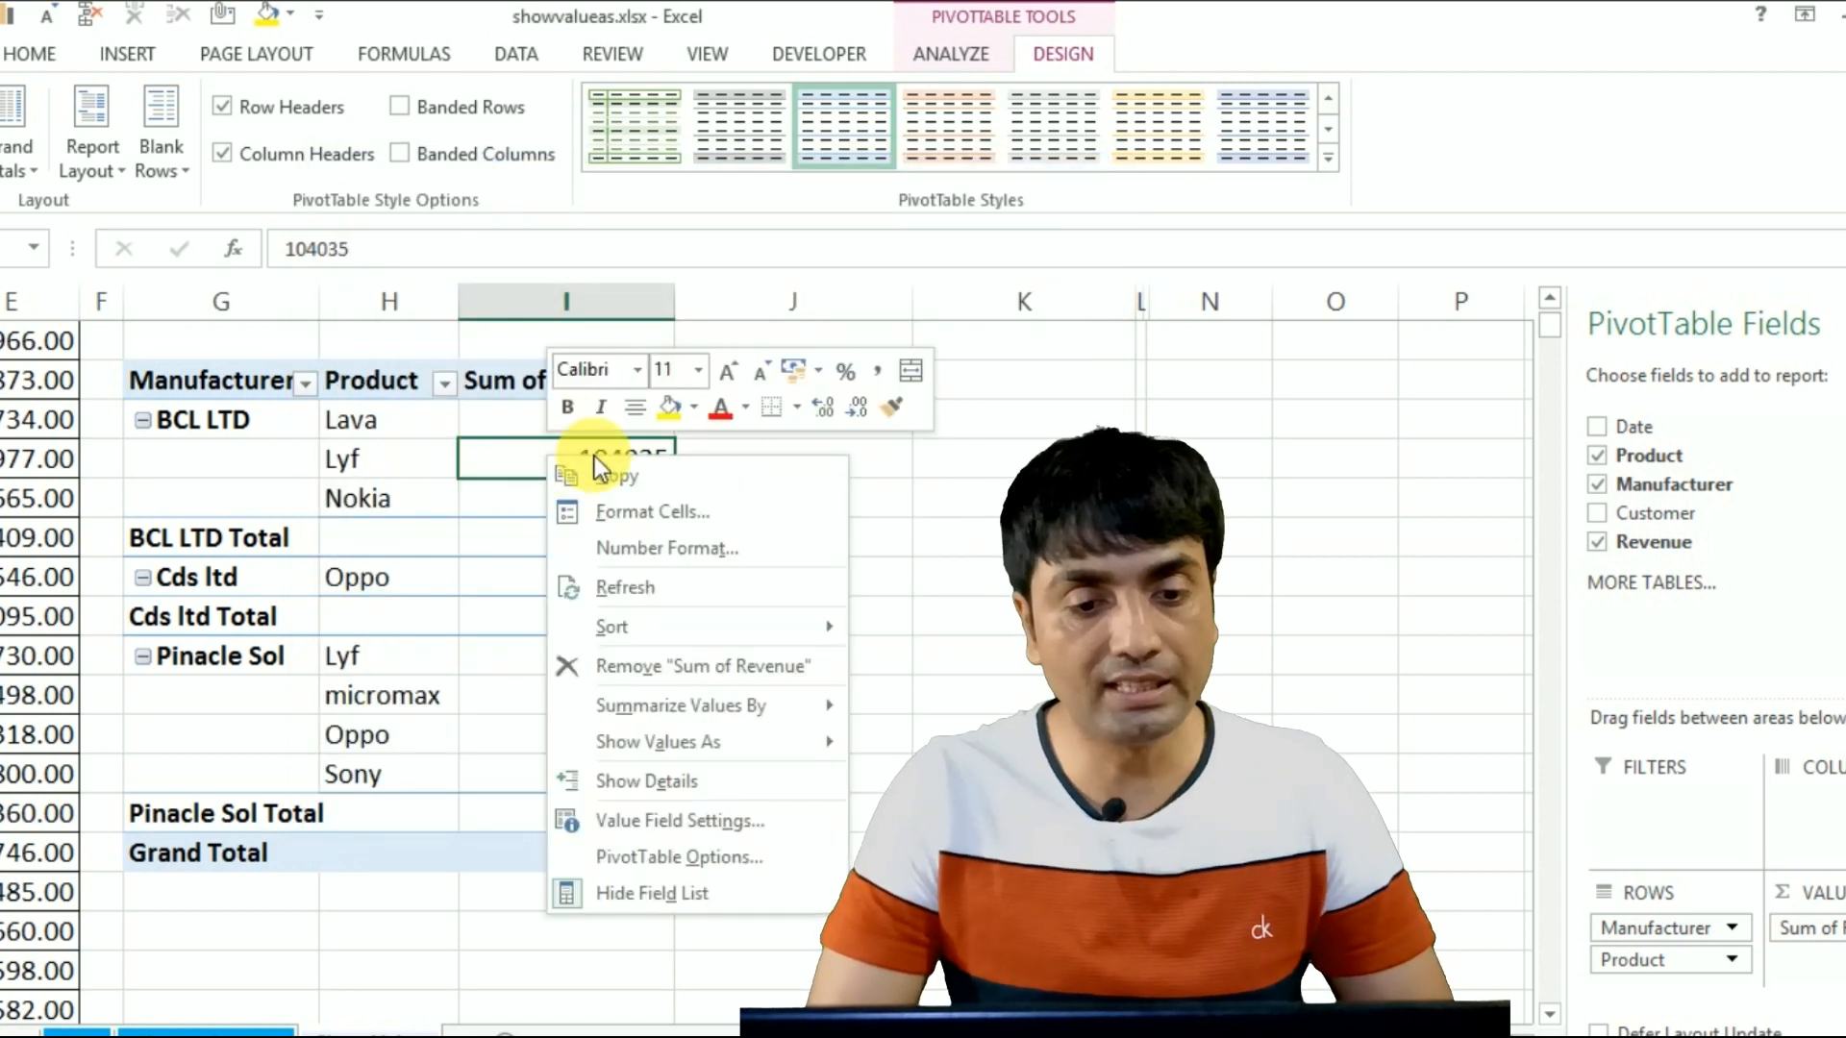
{"action": "left_click", "coordinate": [671, 554]}
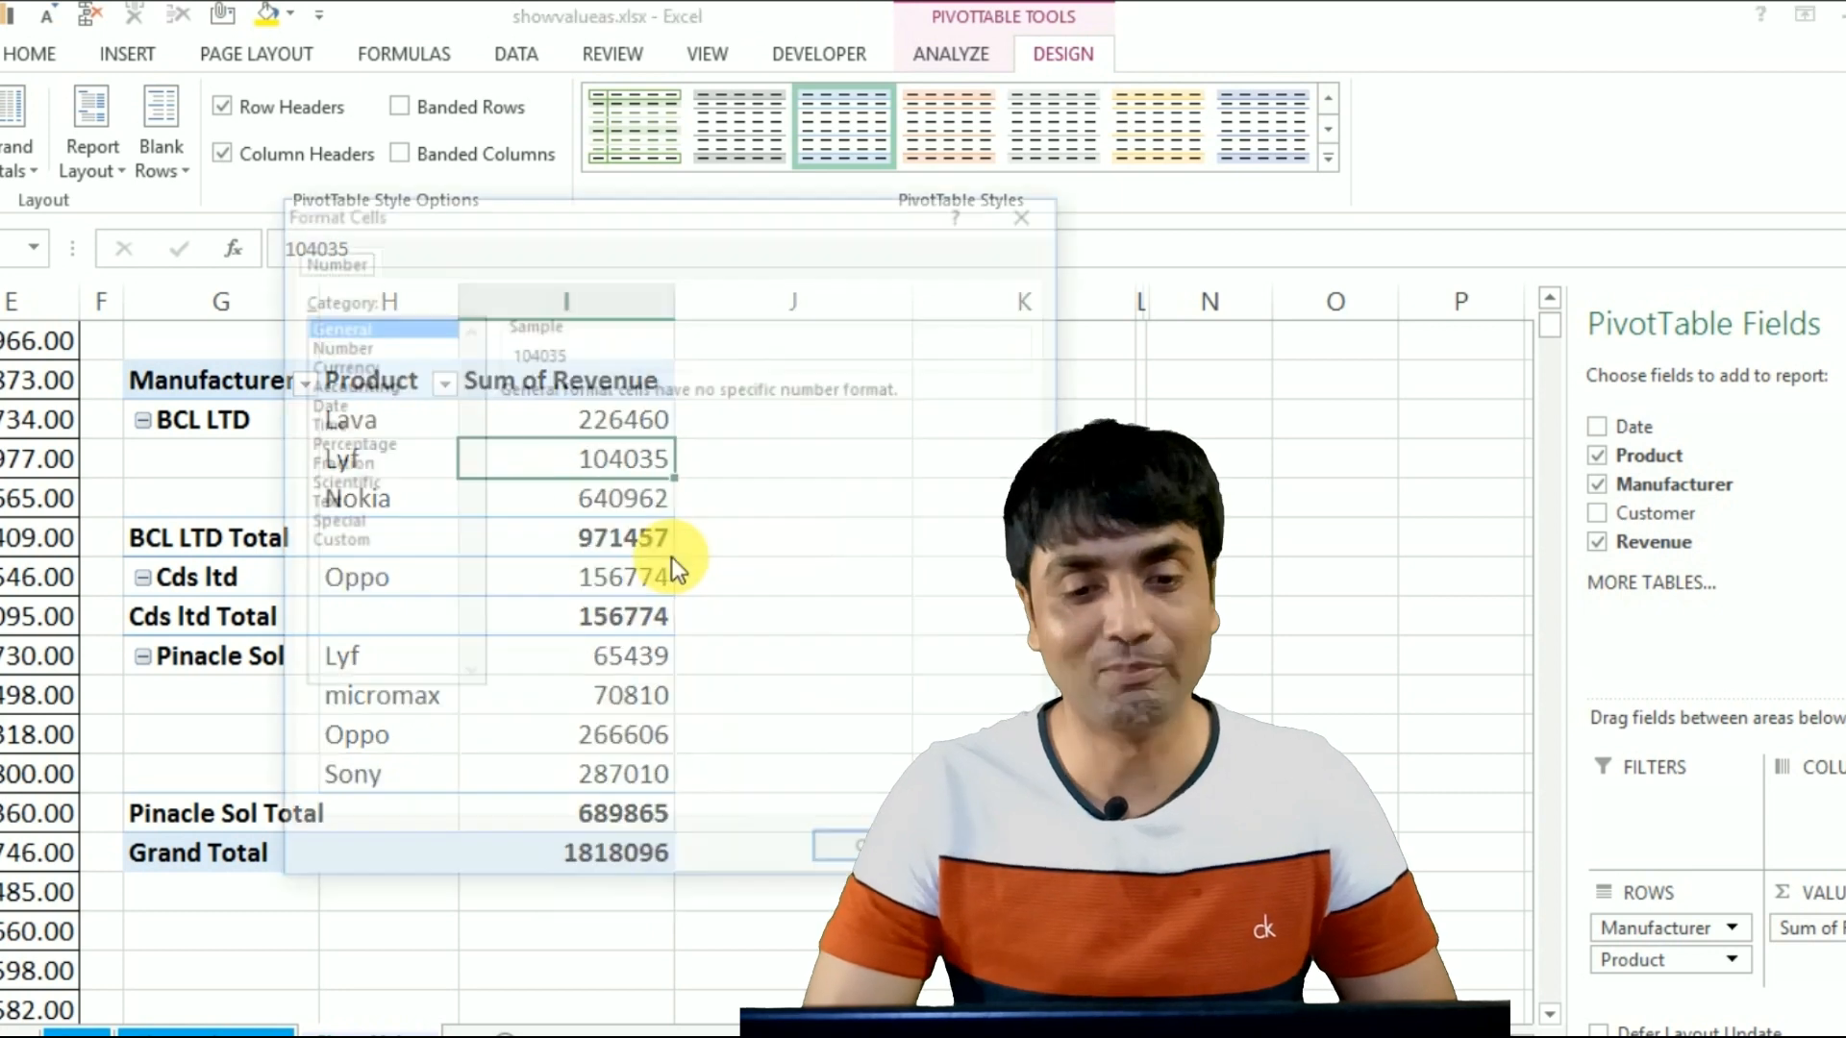
{"action": "left_click", "coordinate": [338, 365]}
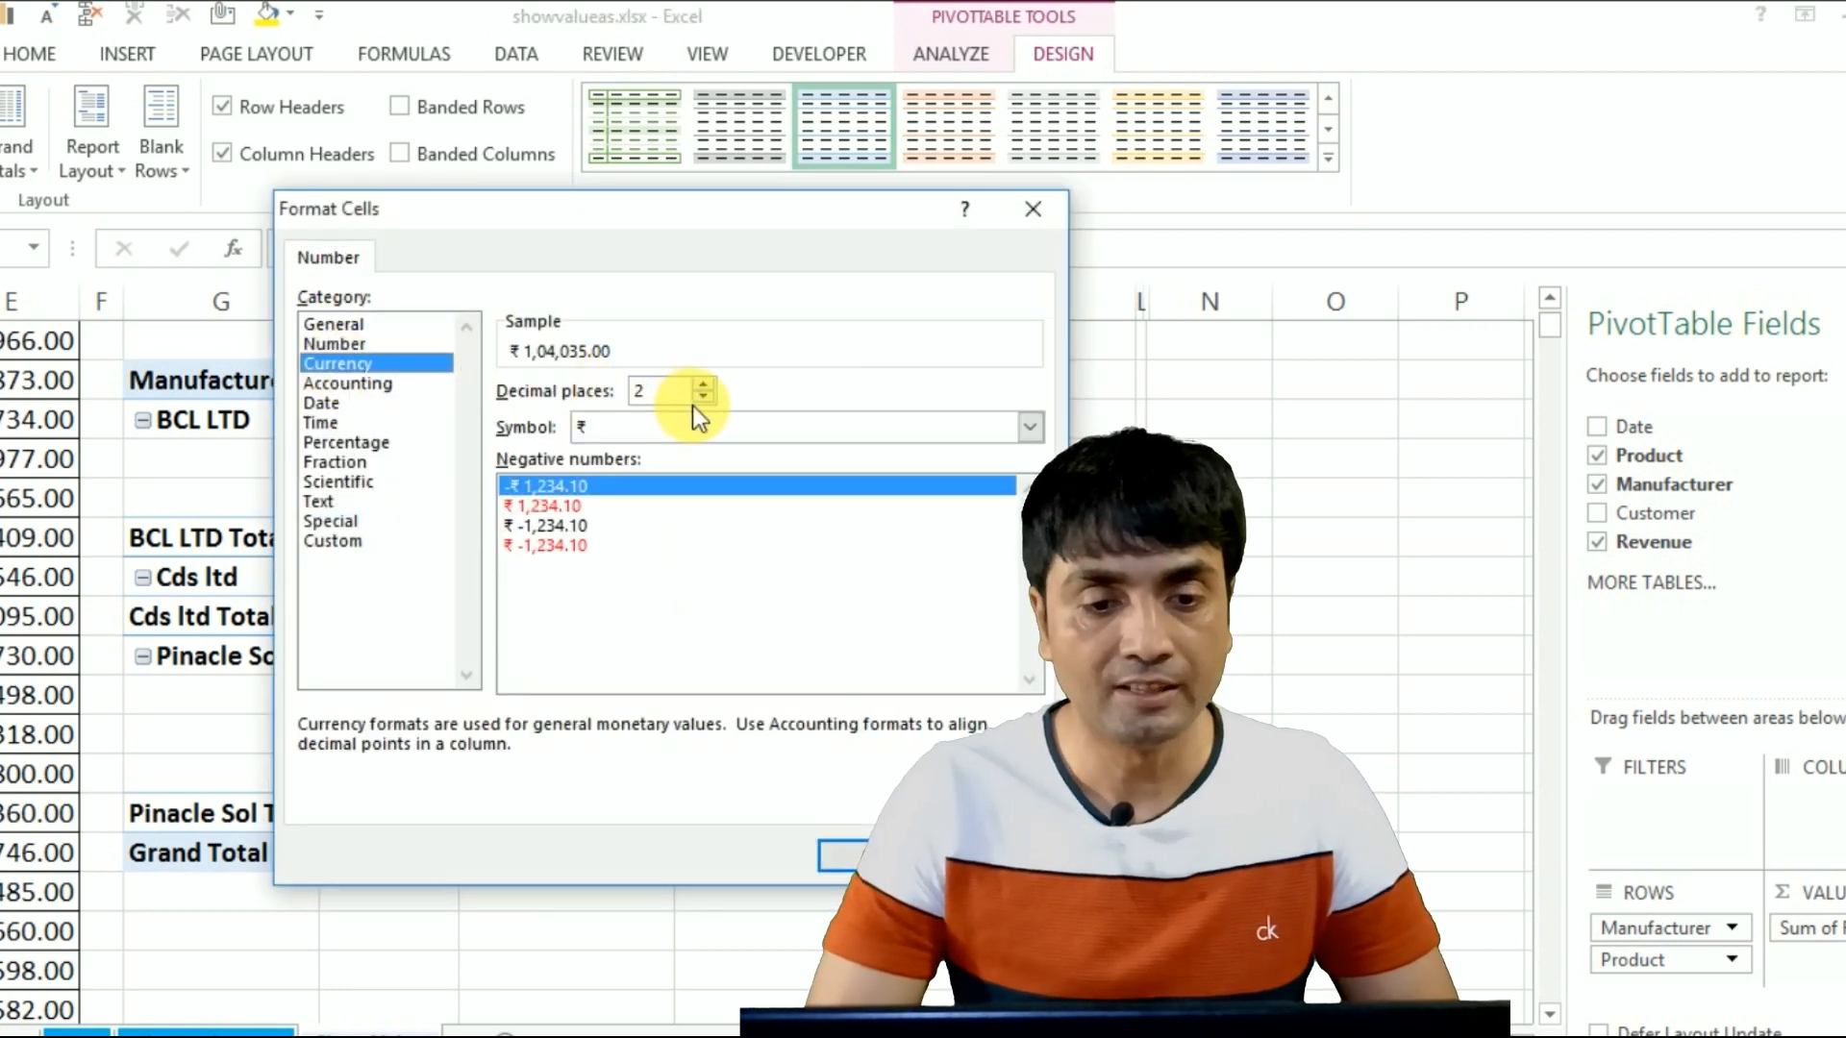
{"action": "left_click", "coordinate": [705, 396]}
{"action": "left_click", "coordinate": [706, 396]}
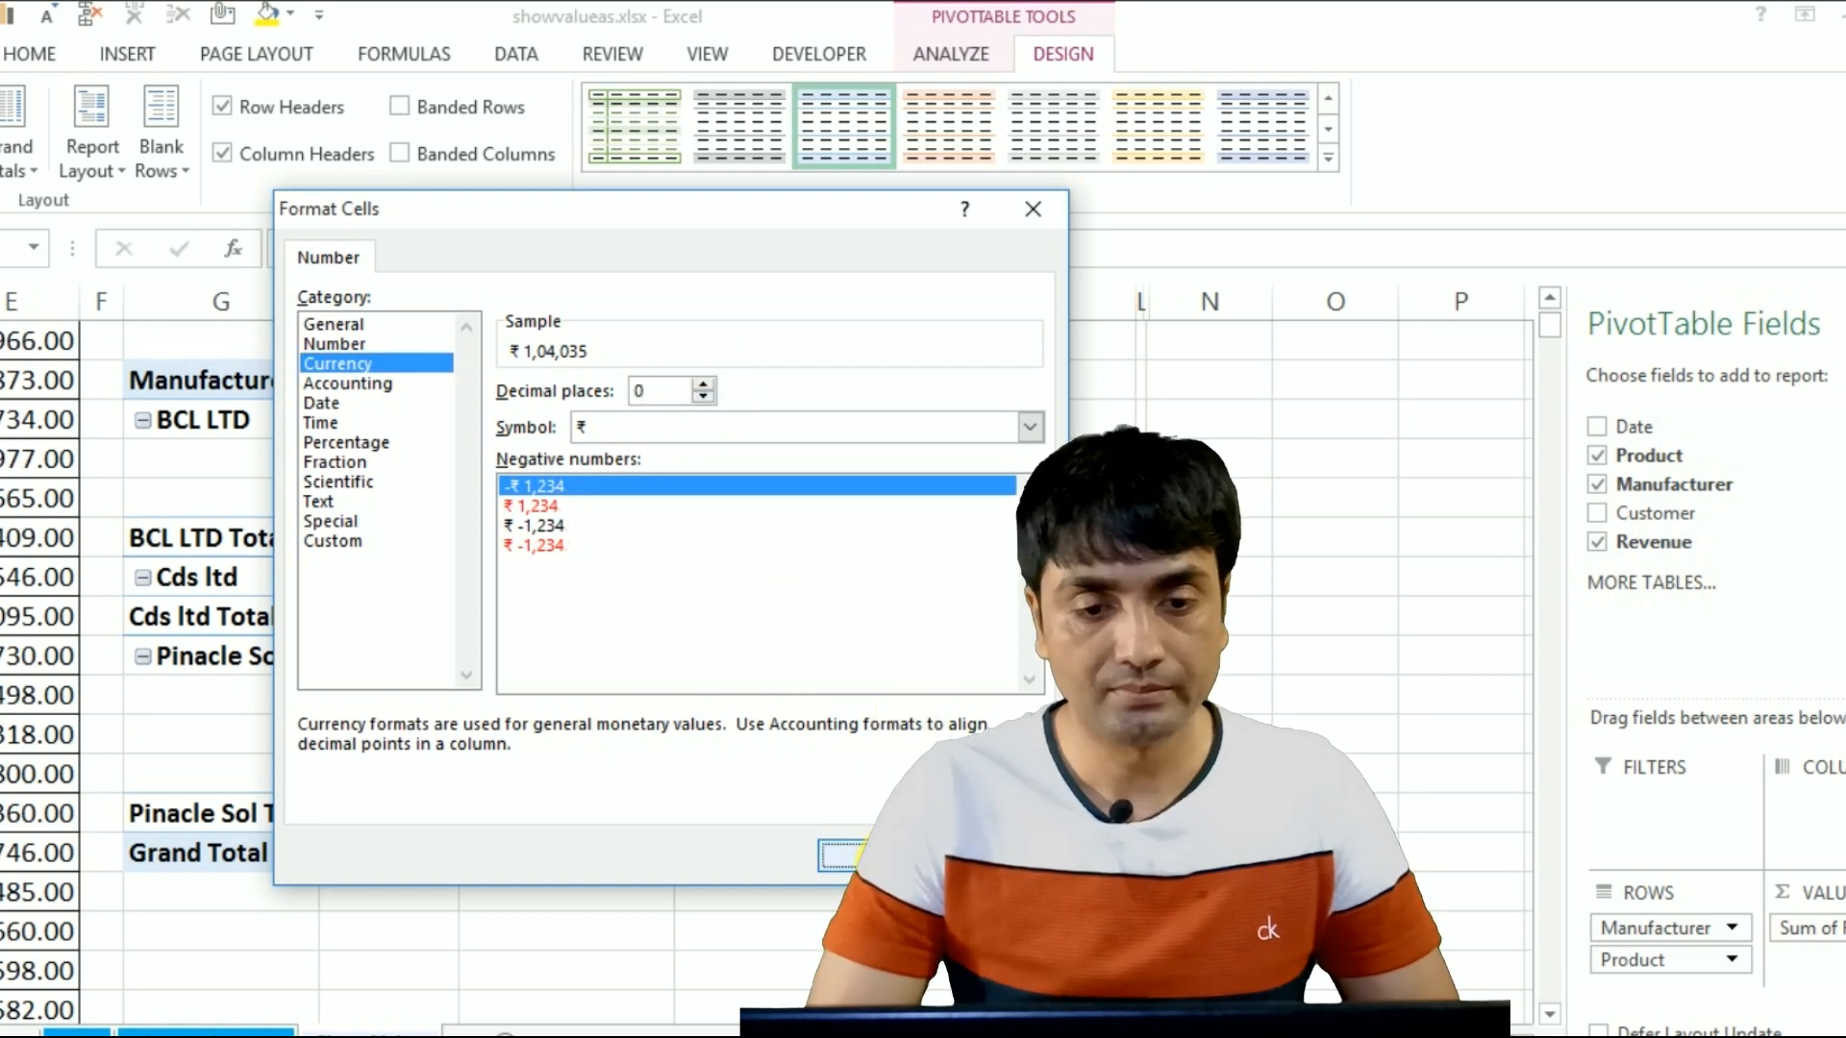
{"action": "left_click", "coordinate": [846, 856]}
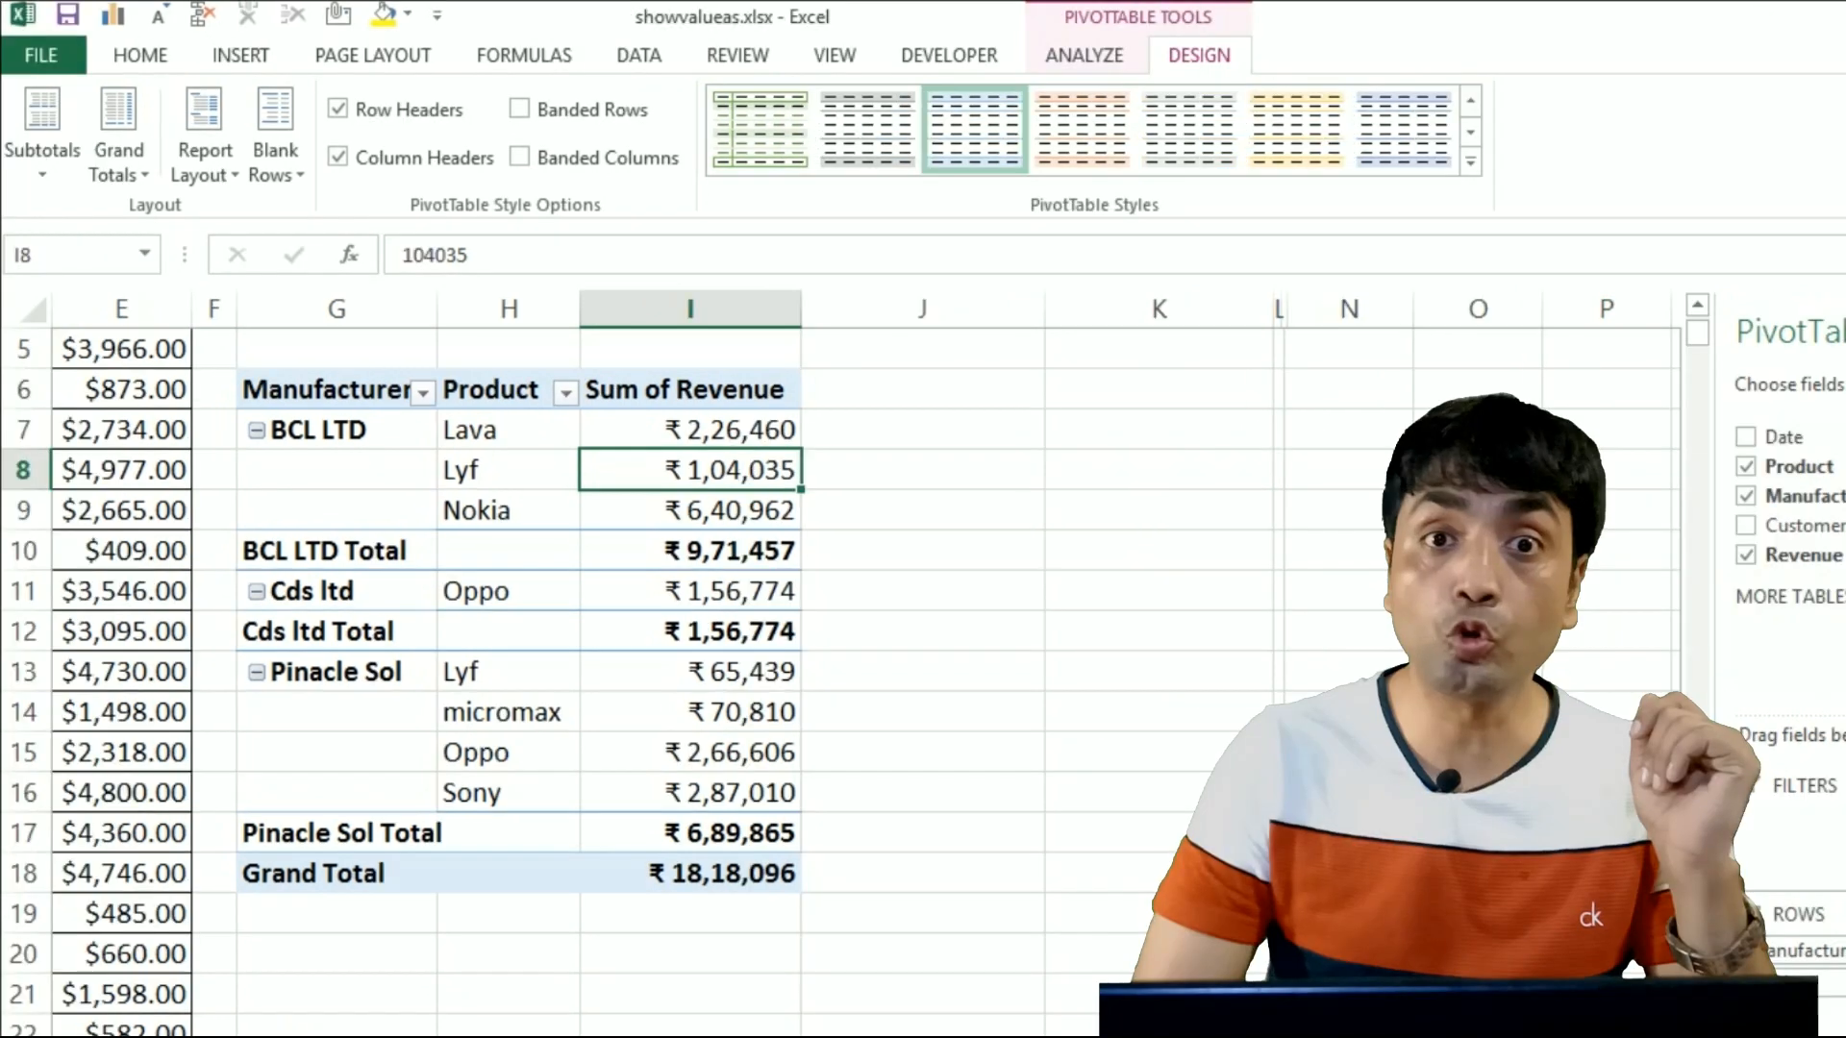
Step: Examine the explanations of % of Grand Total and % of Column Total on the Show Values As Calculation sheet
{"action": "left_click", "coordinate": [187, 1029]}
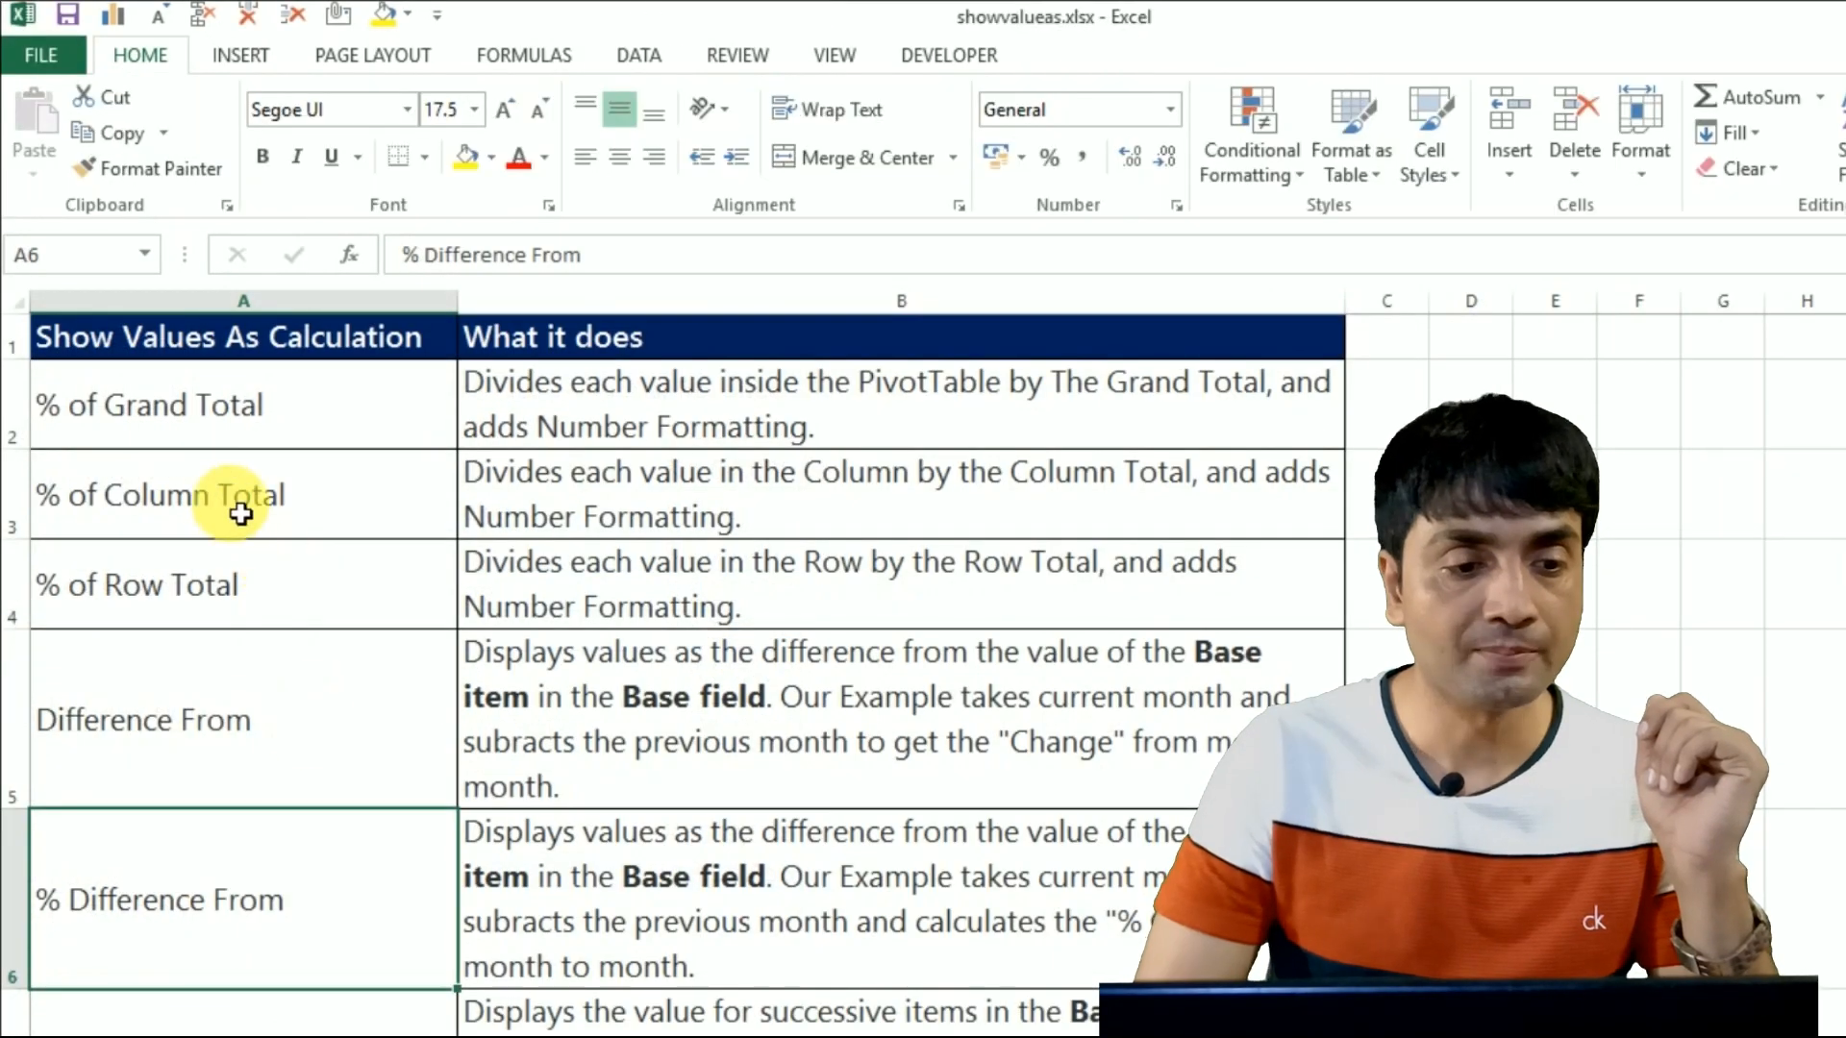
{"action": "left_click", "coordinate": [189, 448]}
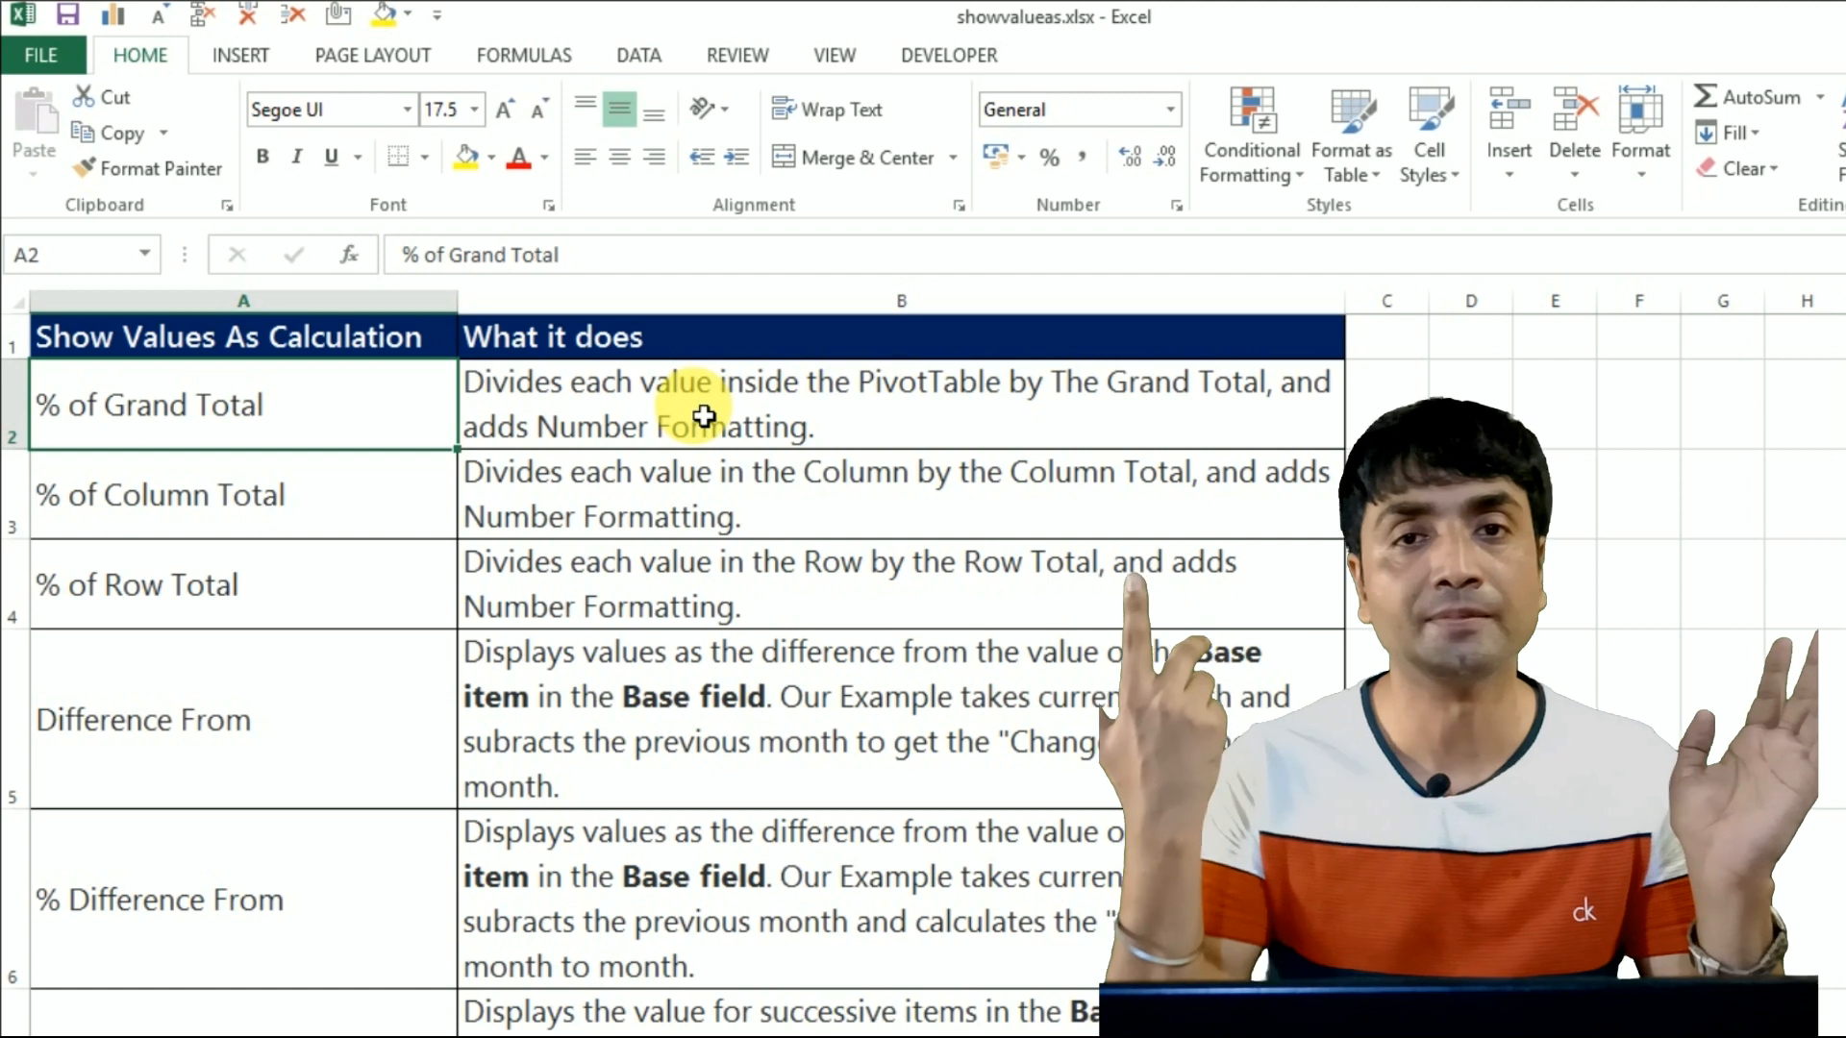
{"action": "left_click", "coordinate": [279, 527]}
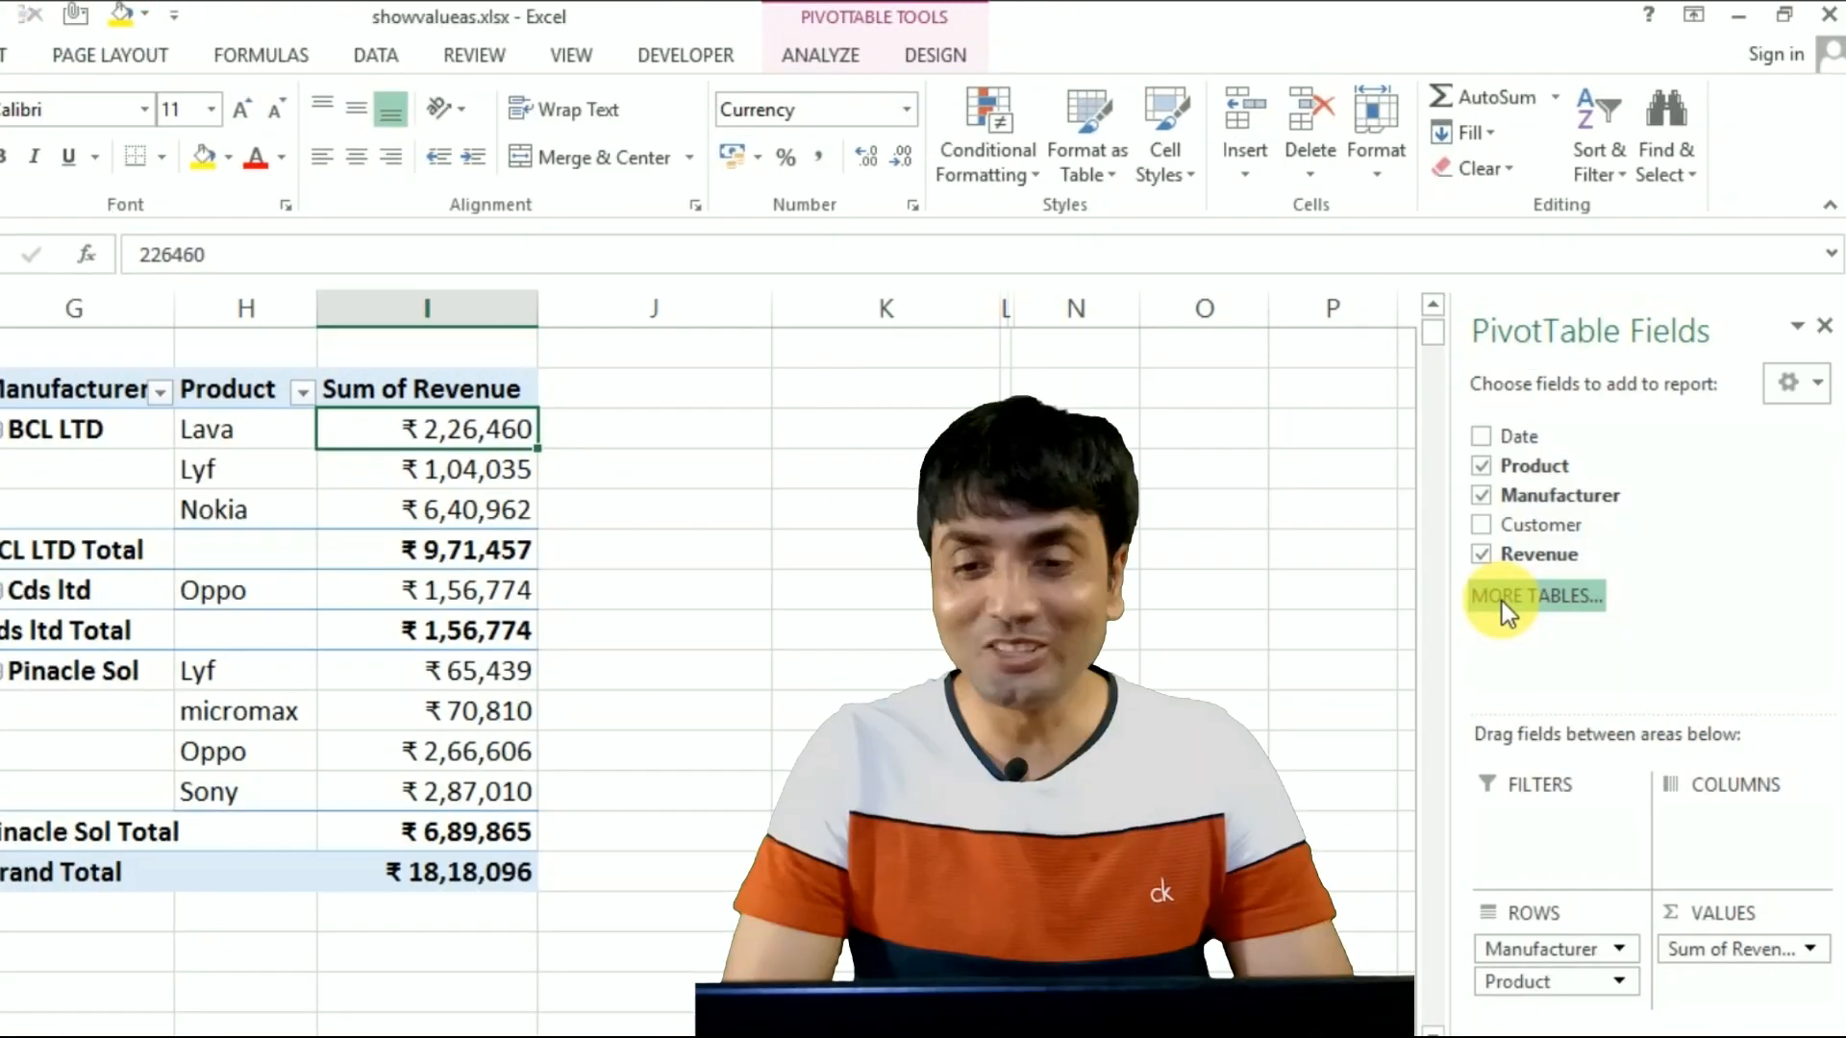
Step: Add Revenue to the PivotTable's values a second time, shown as % of Grand Total, and title the column "% of Grand Total"
{"action": "left_click_drag", "start_coordinate": [1552, 574], "coordinate": [1728, 996]}
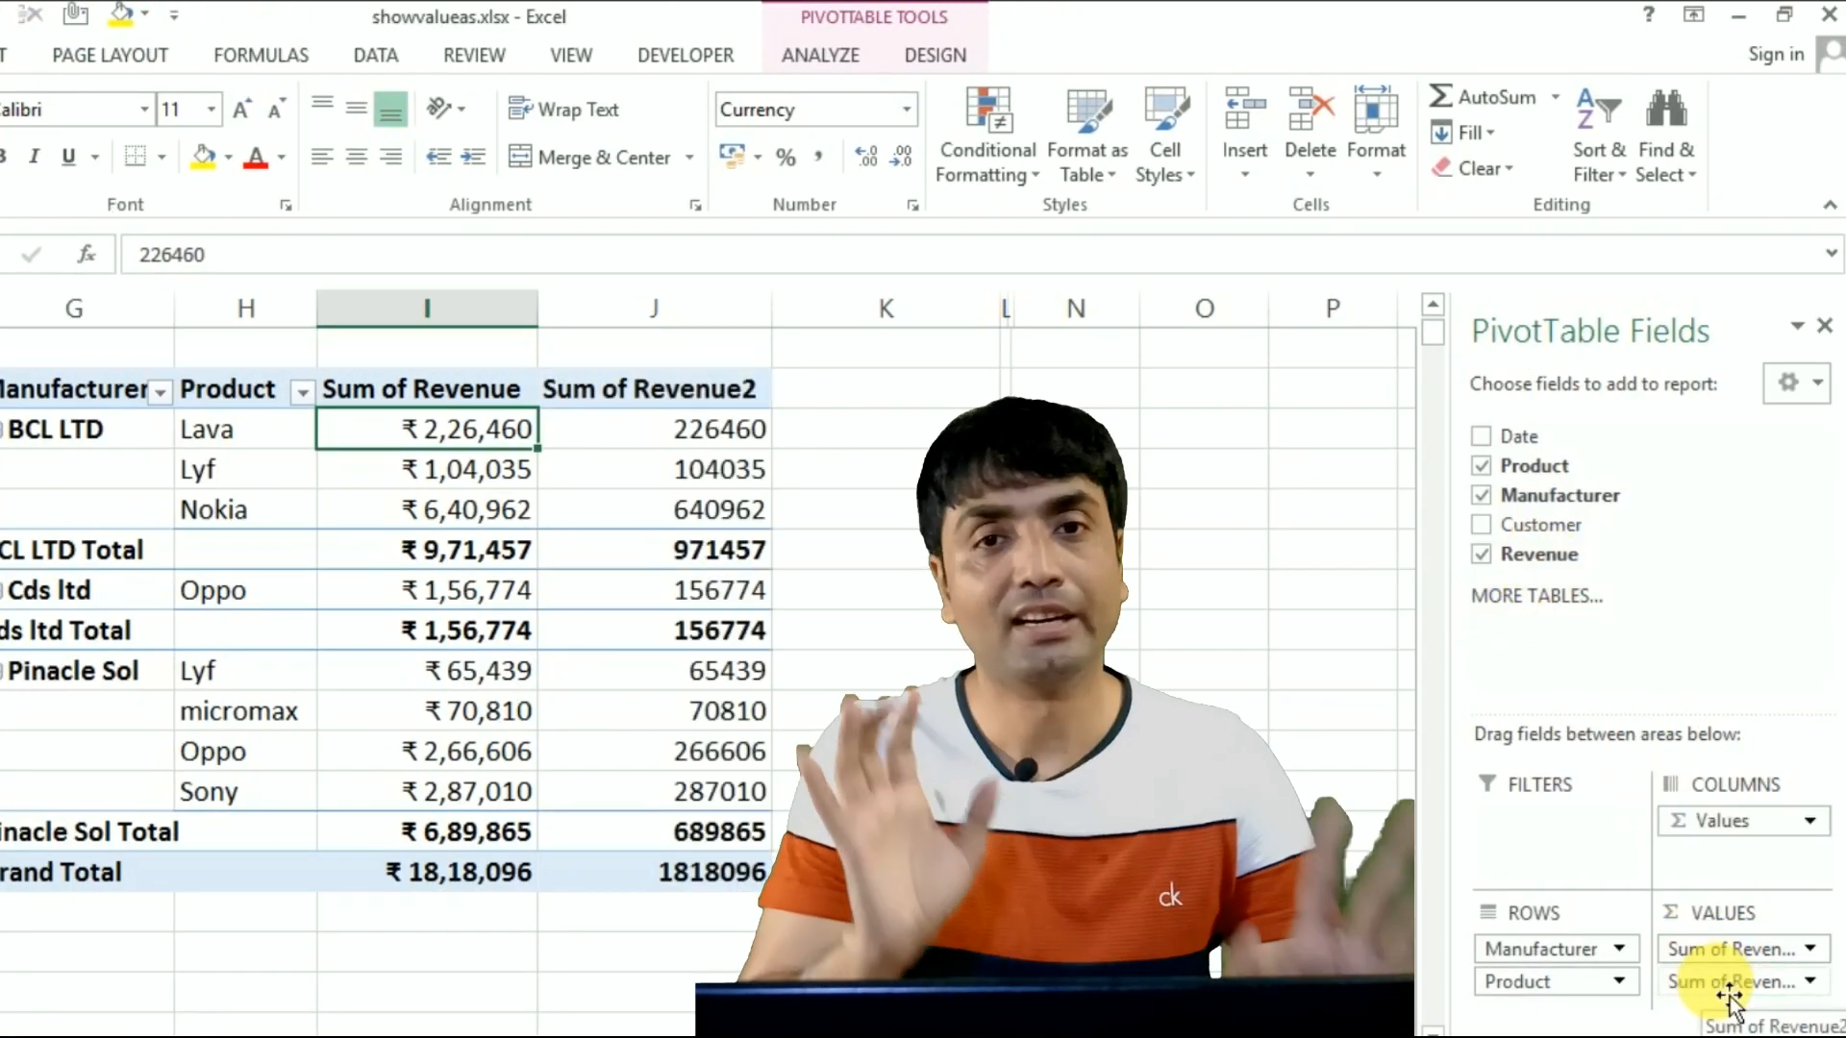
{"action": "left_click", "coordinate": [716, 429]}
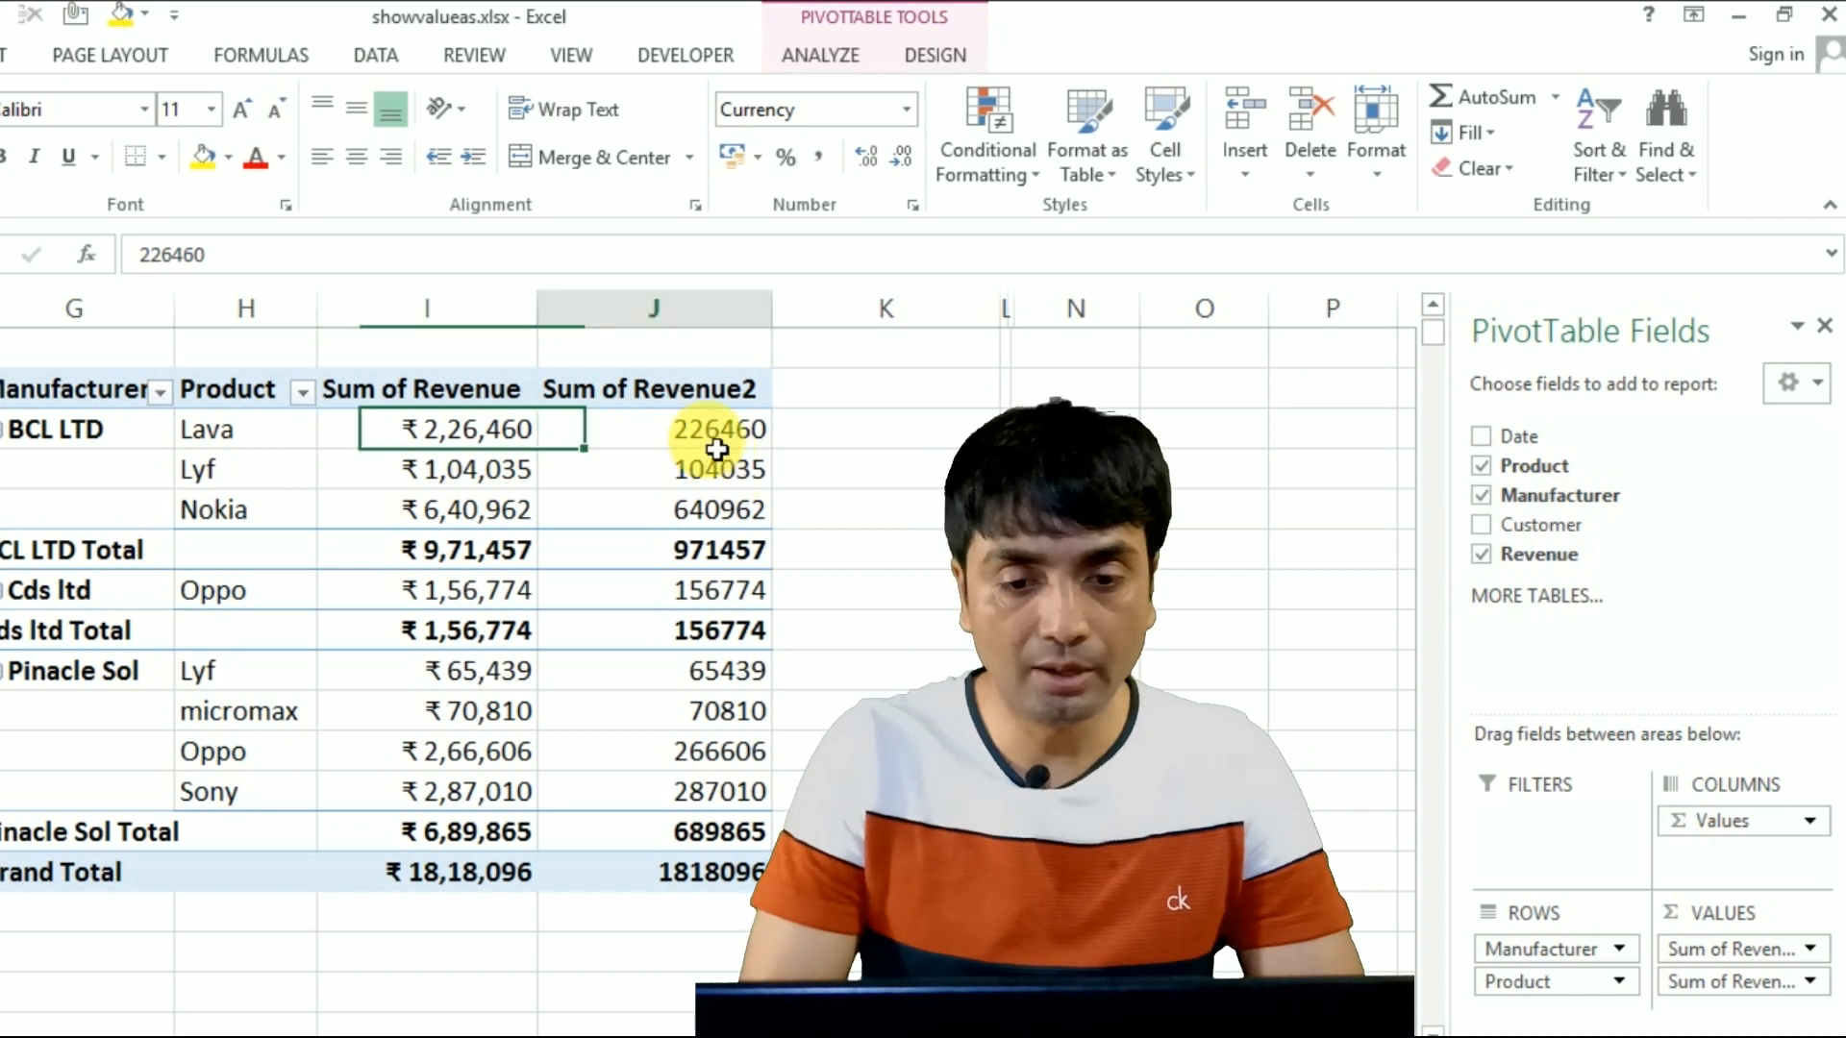
{"action": "right_click", "coordinate": [716, 430]}
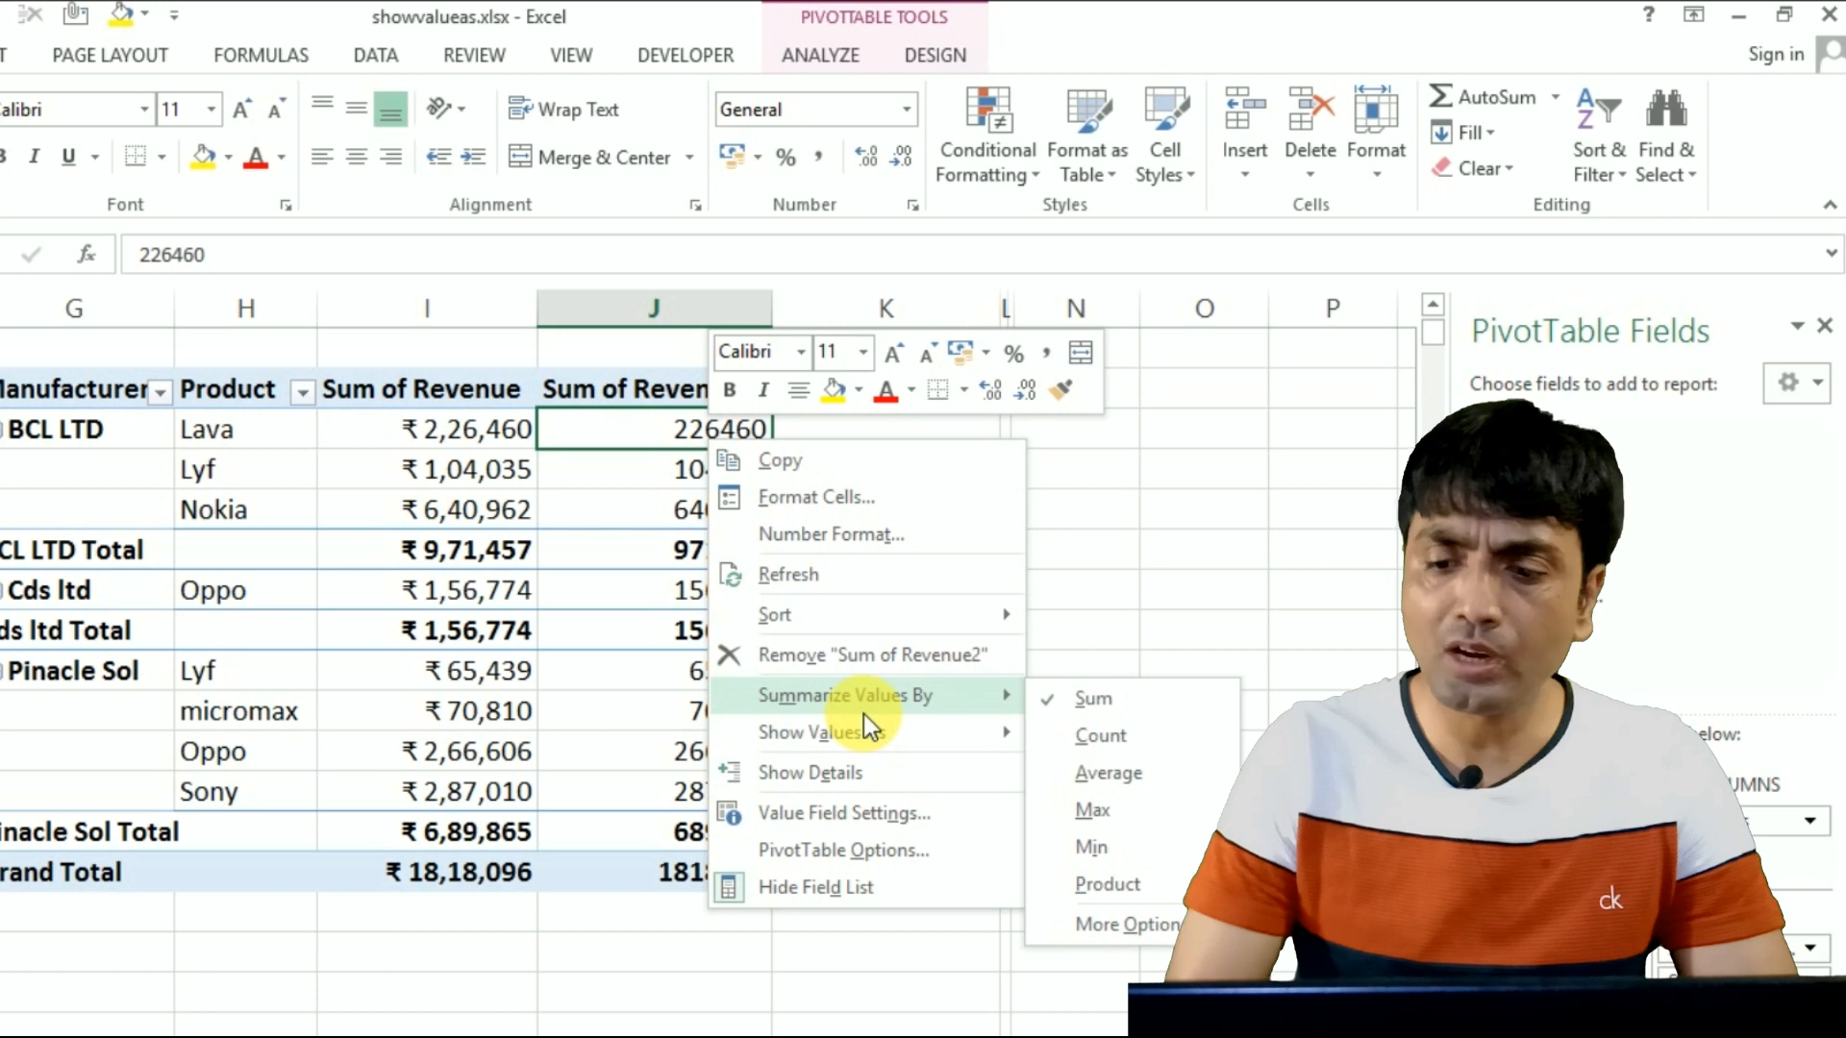
{"action": "mouse_move", "coordinate": [842, 734]}
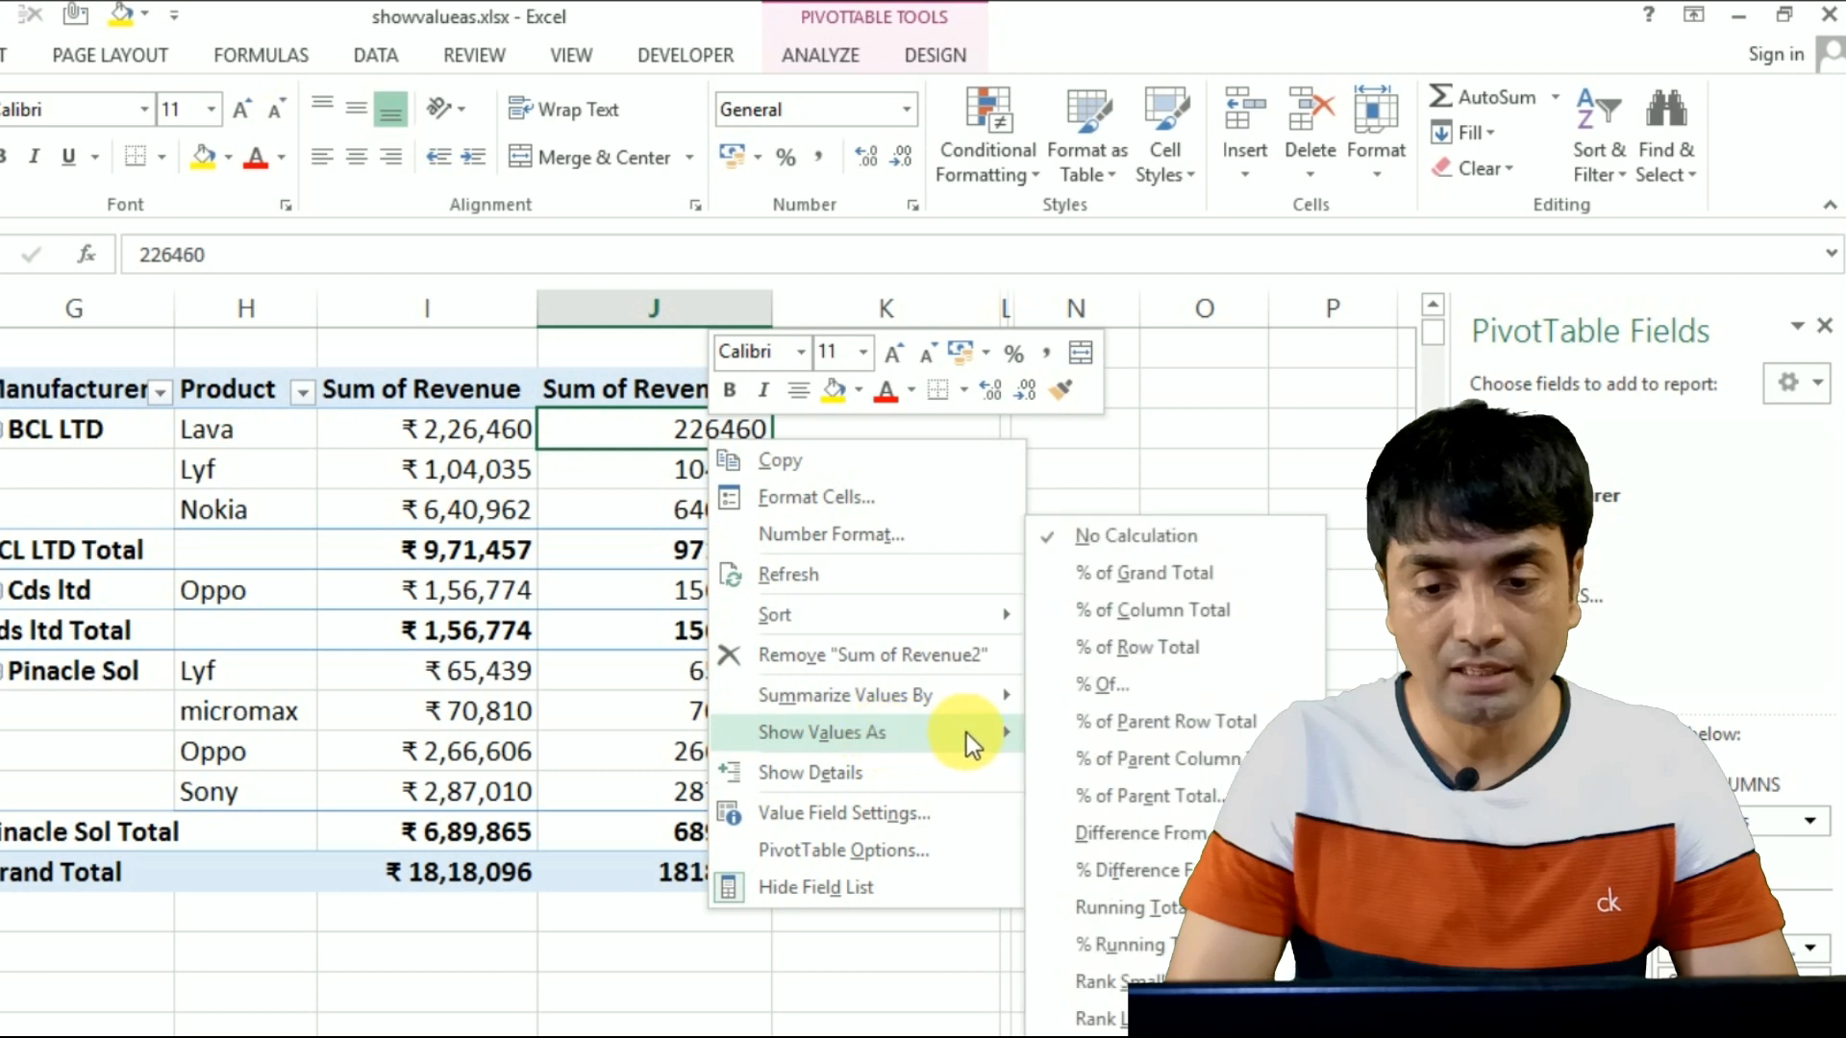
{"action": "left_click", "coordinate": [1140, 573]}
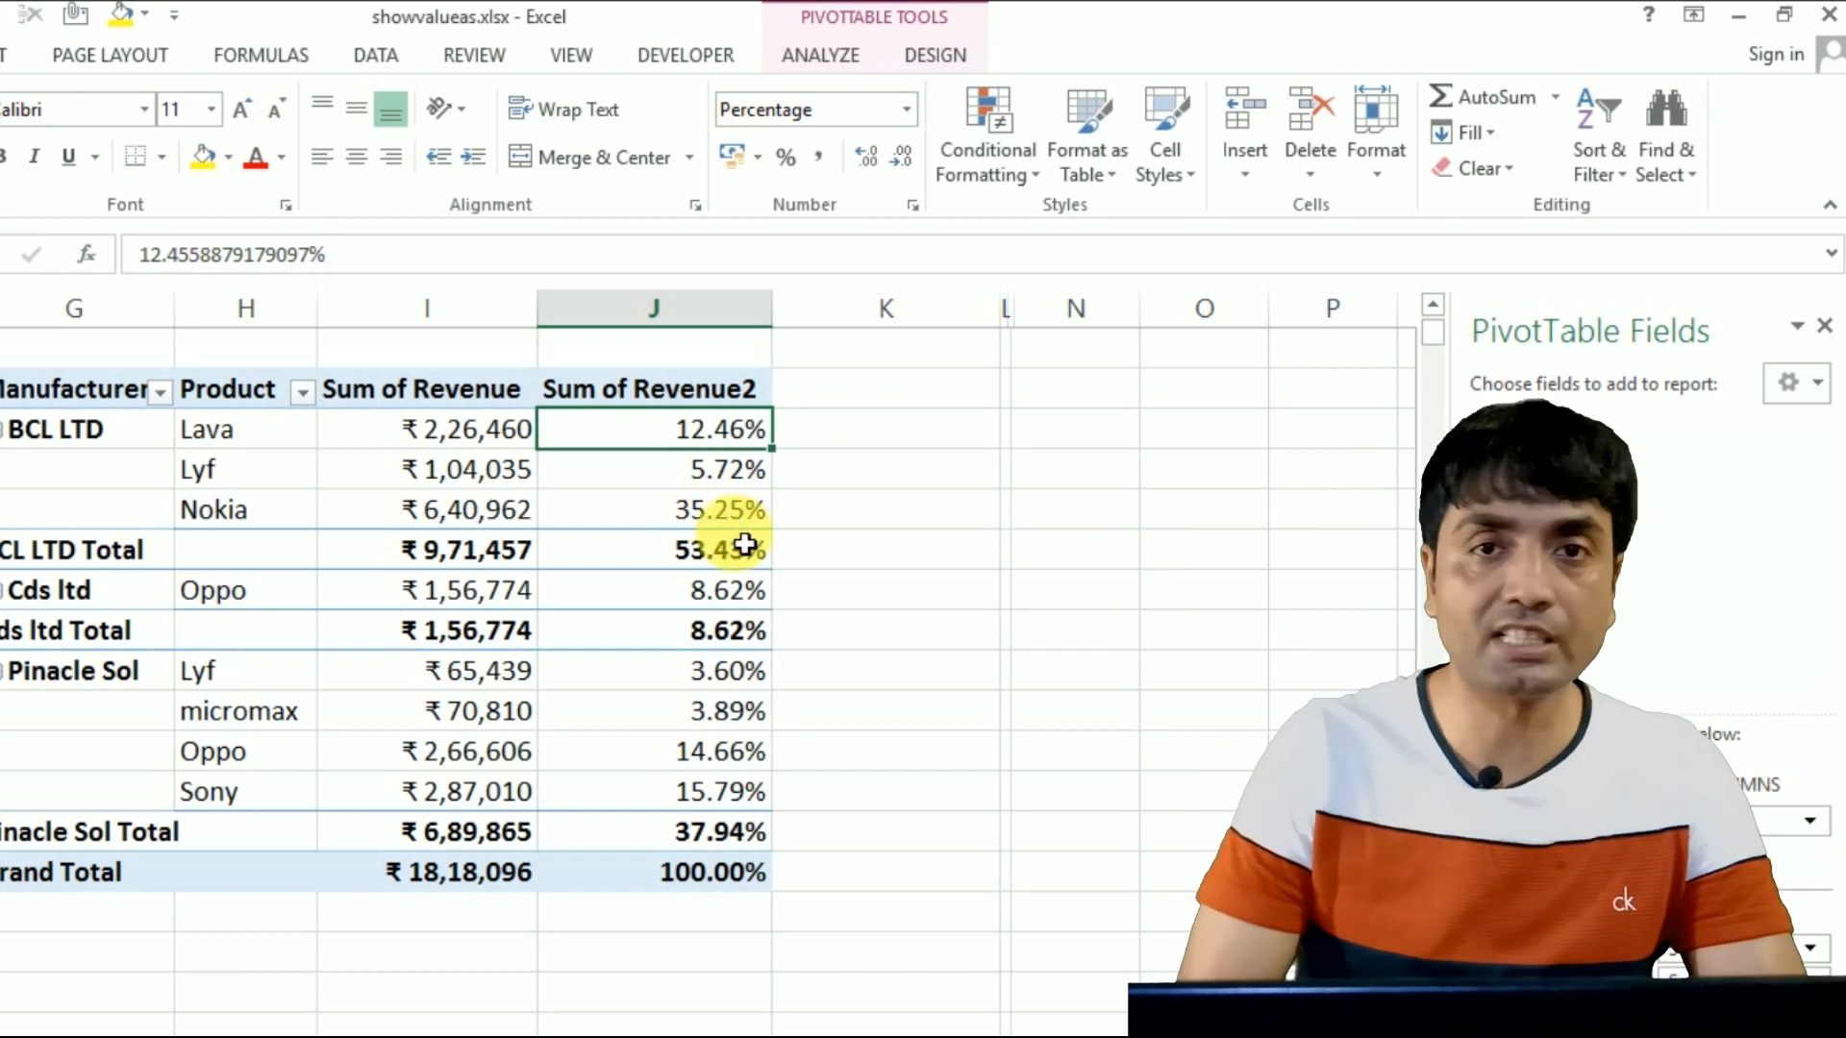
{"action": "mouse_move", "coordinate": [681, 586]}
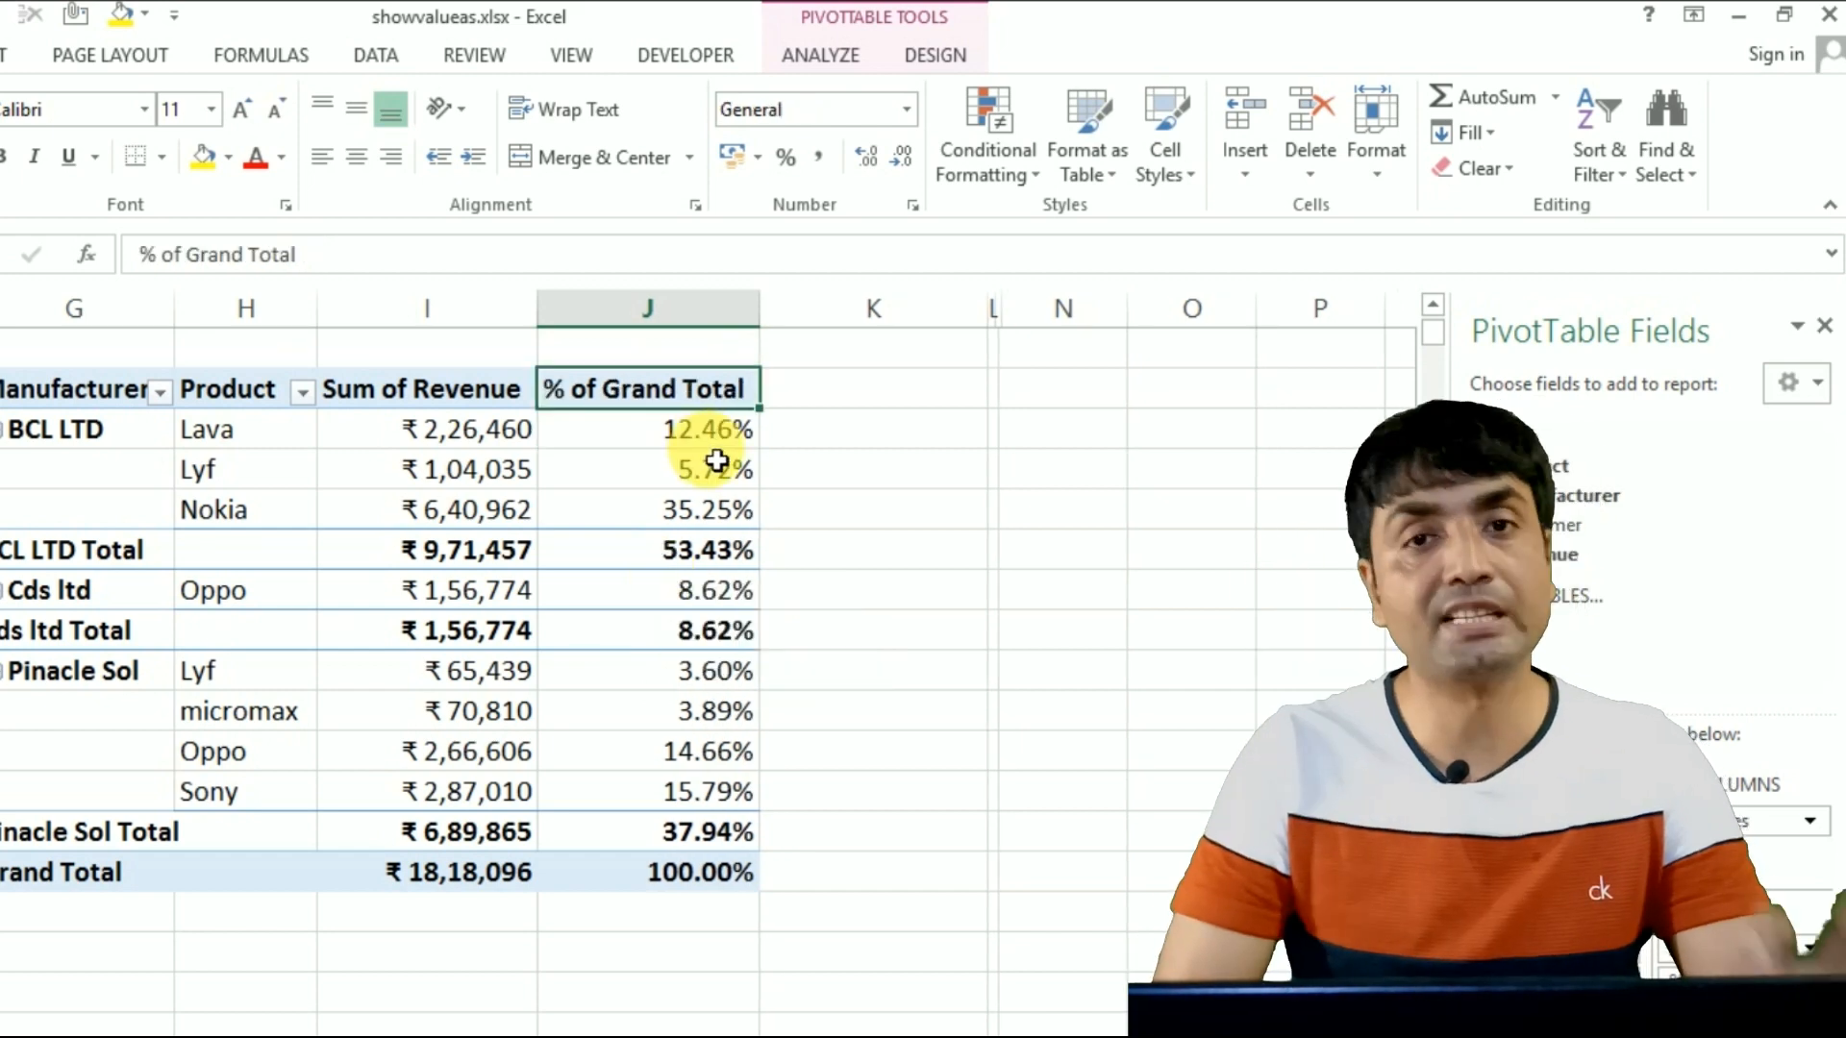
Step: Add Revenue to the values a third time and show it as % of Parent Total with Manufacturer as the base field
{"action": "mouse_move", "coordinate": [716, 460]}
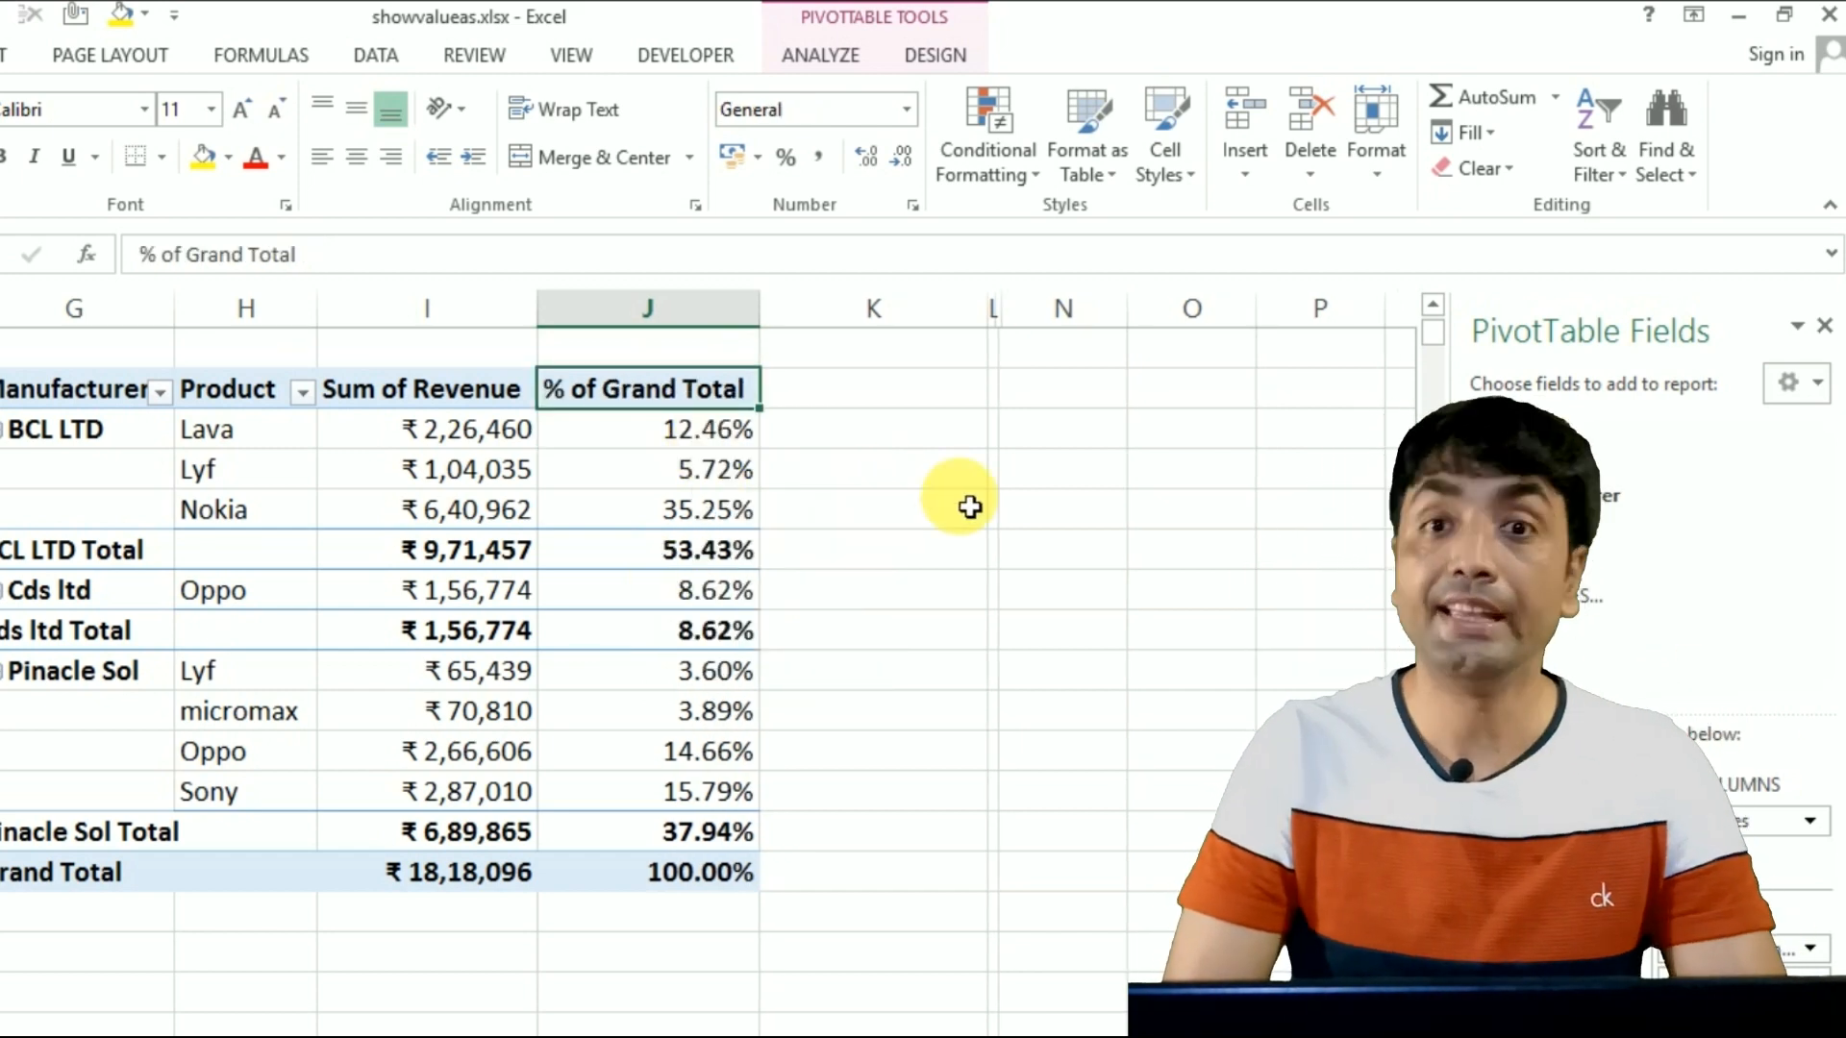
{"action": "left_click_drag", "start_coordinate": [1534, 579], "coordinate": [1711, 990]}
{"action": "left_click", "coordinate": [941, 450]}
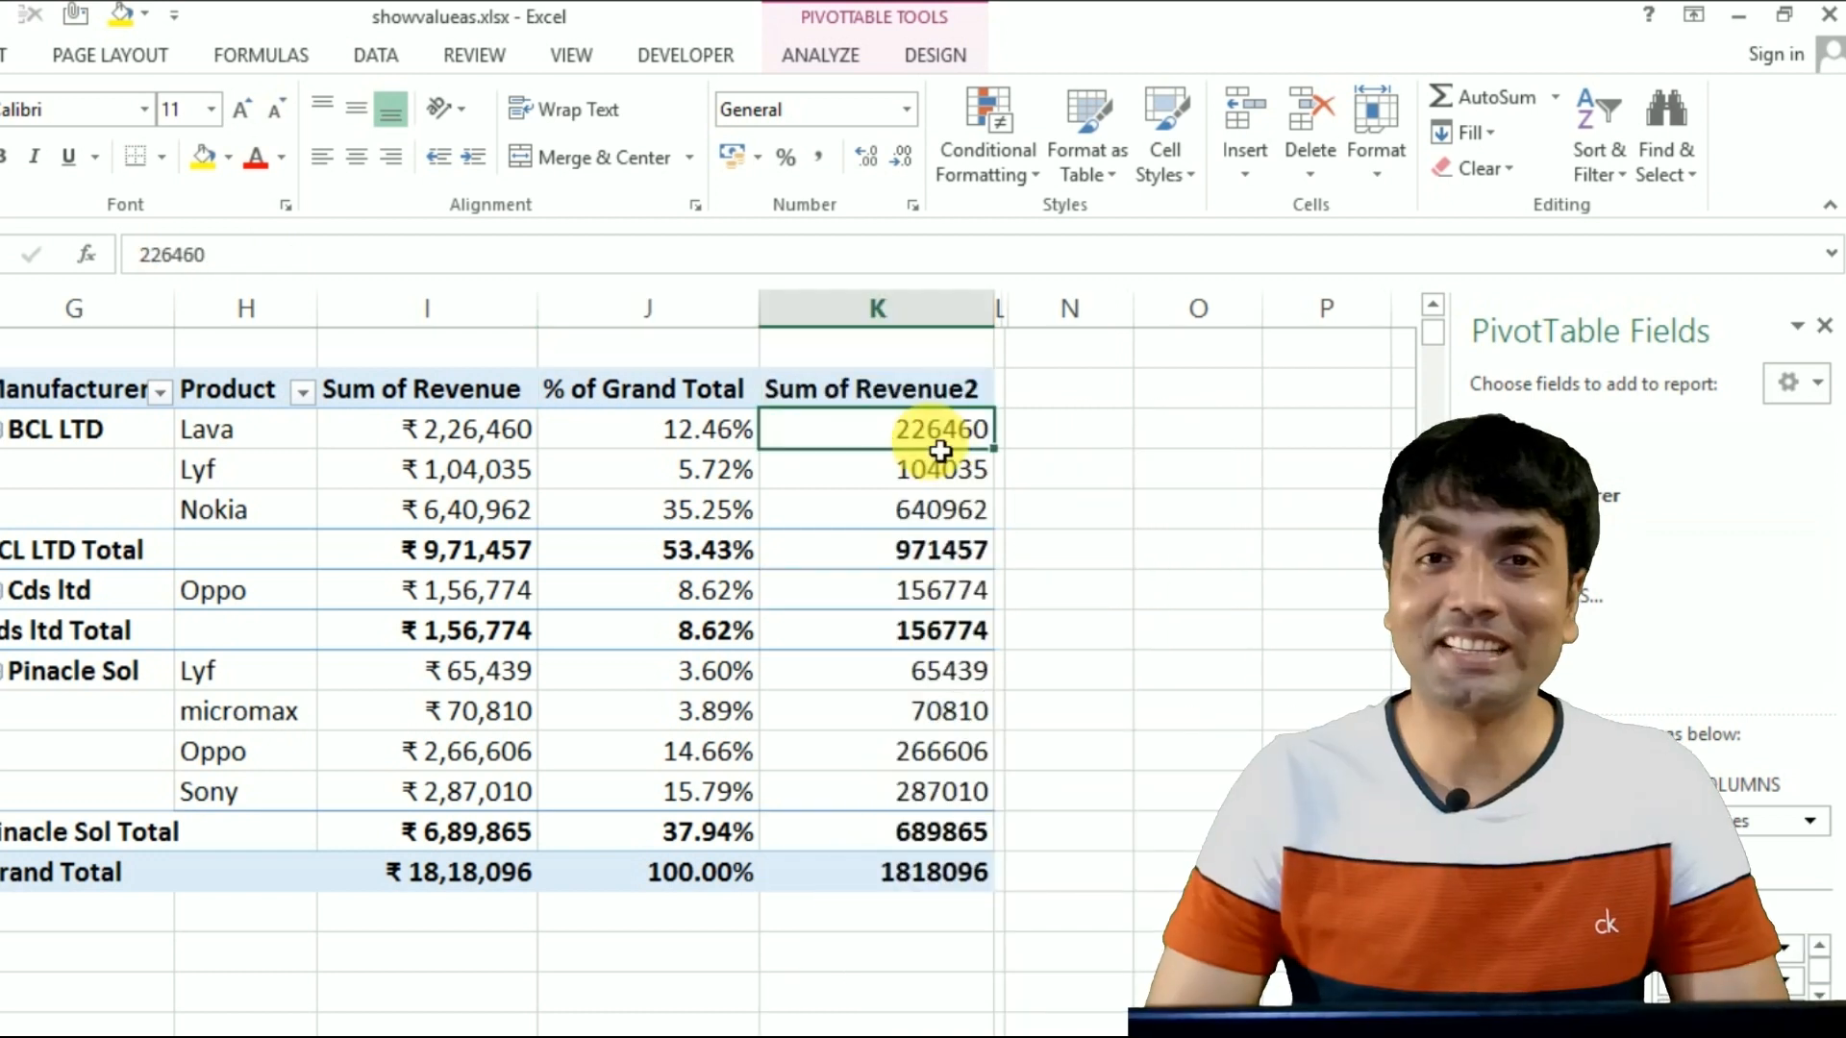
{"action": "right_click", "coordinate": [925, 434]}
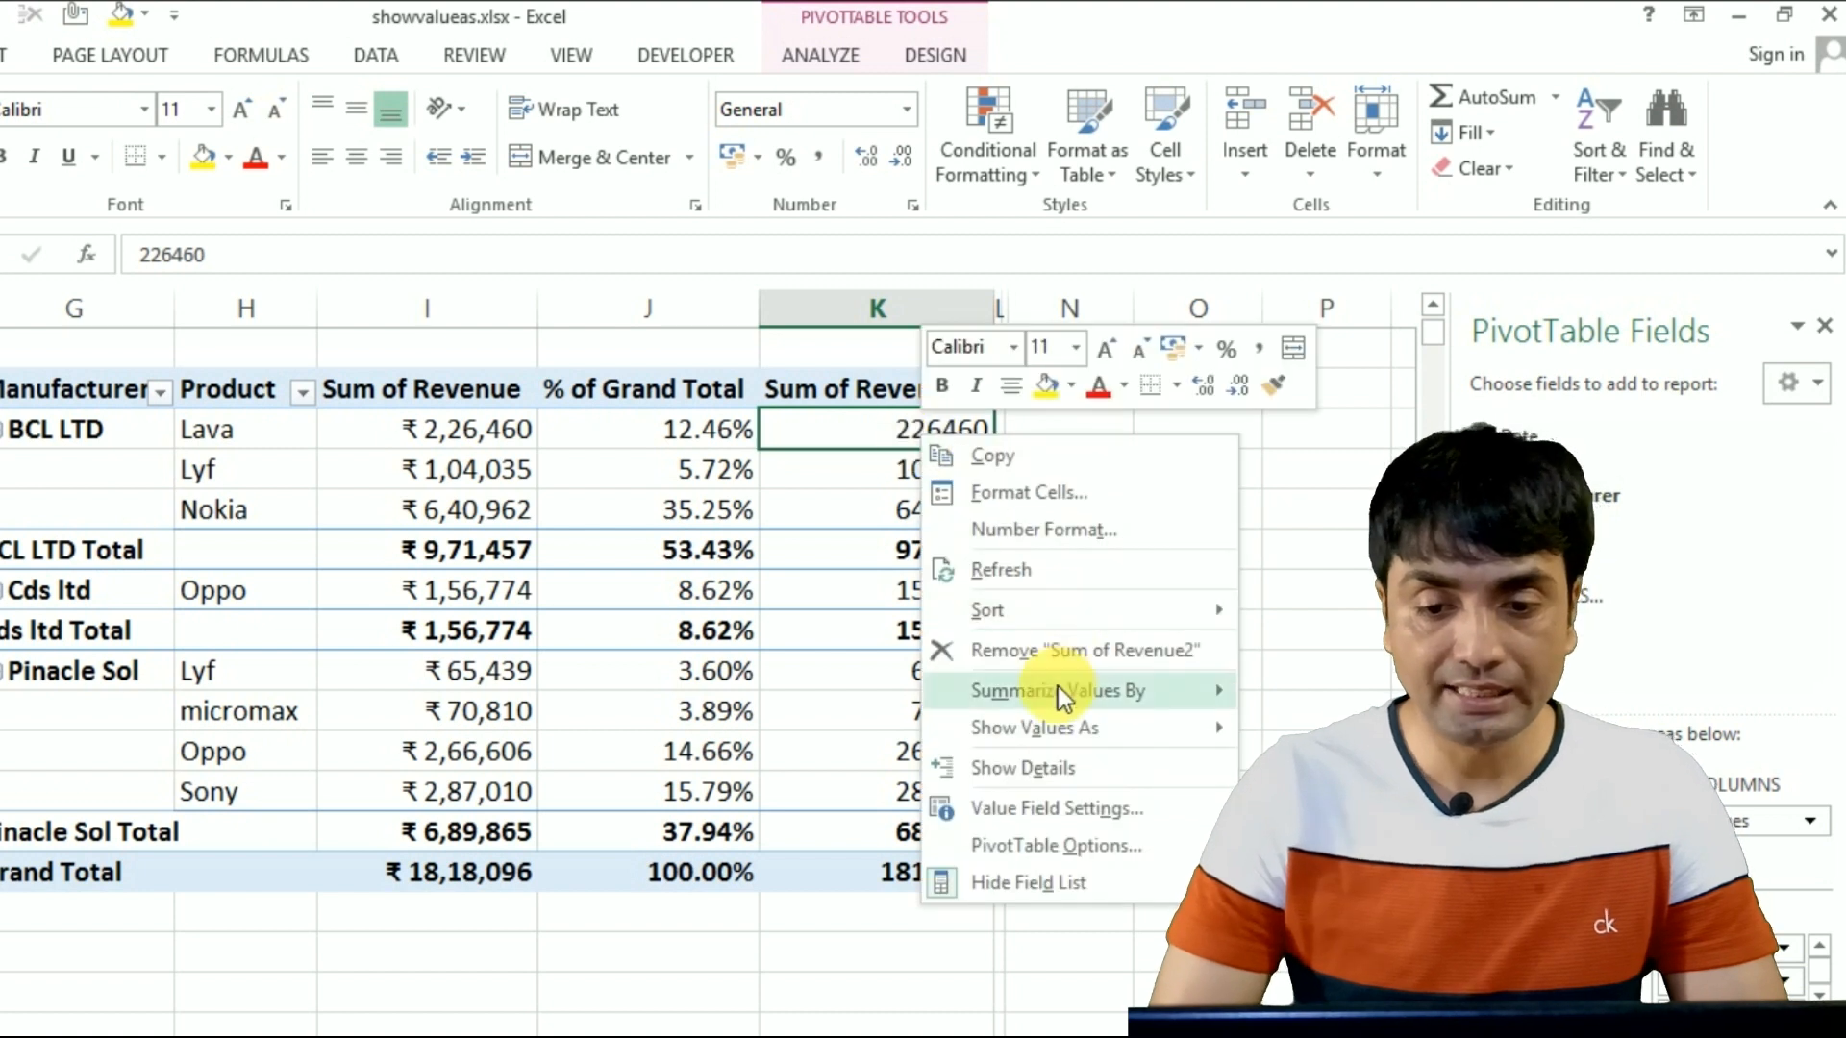
{"action": "mouse_move", "coordinate": [1044, 727]}
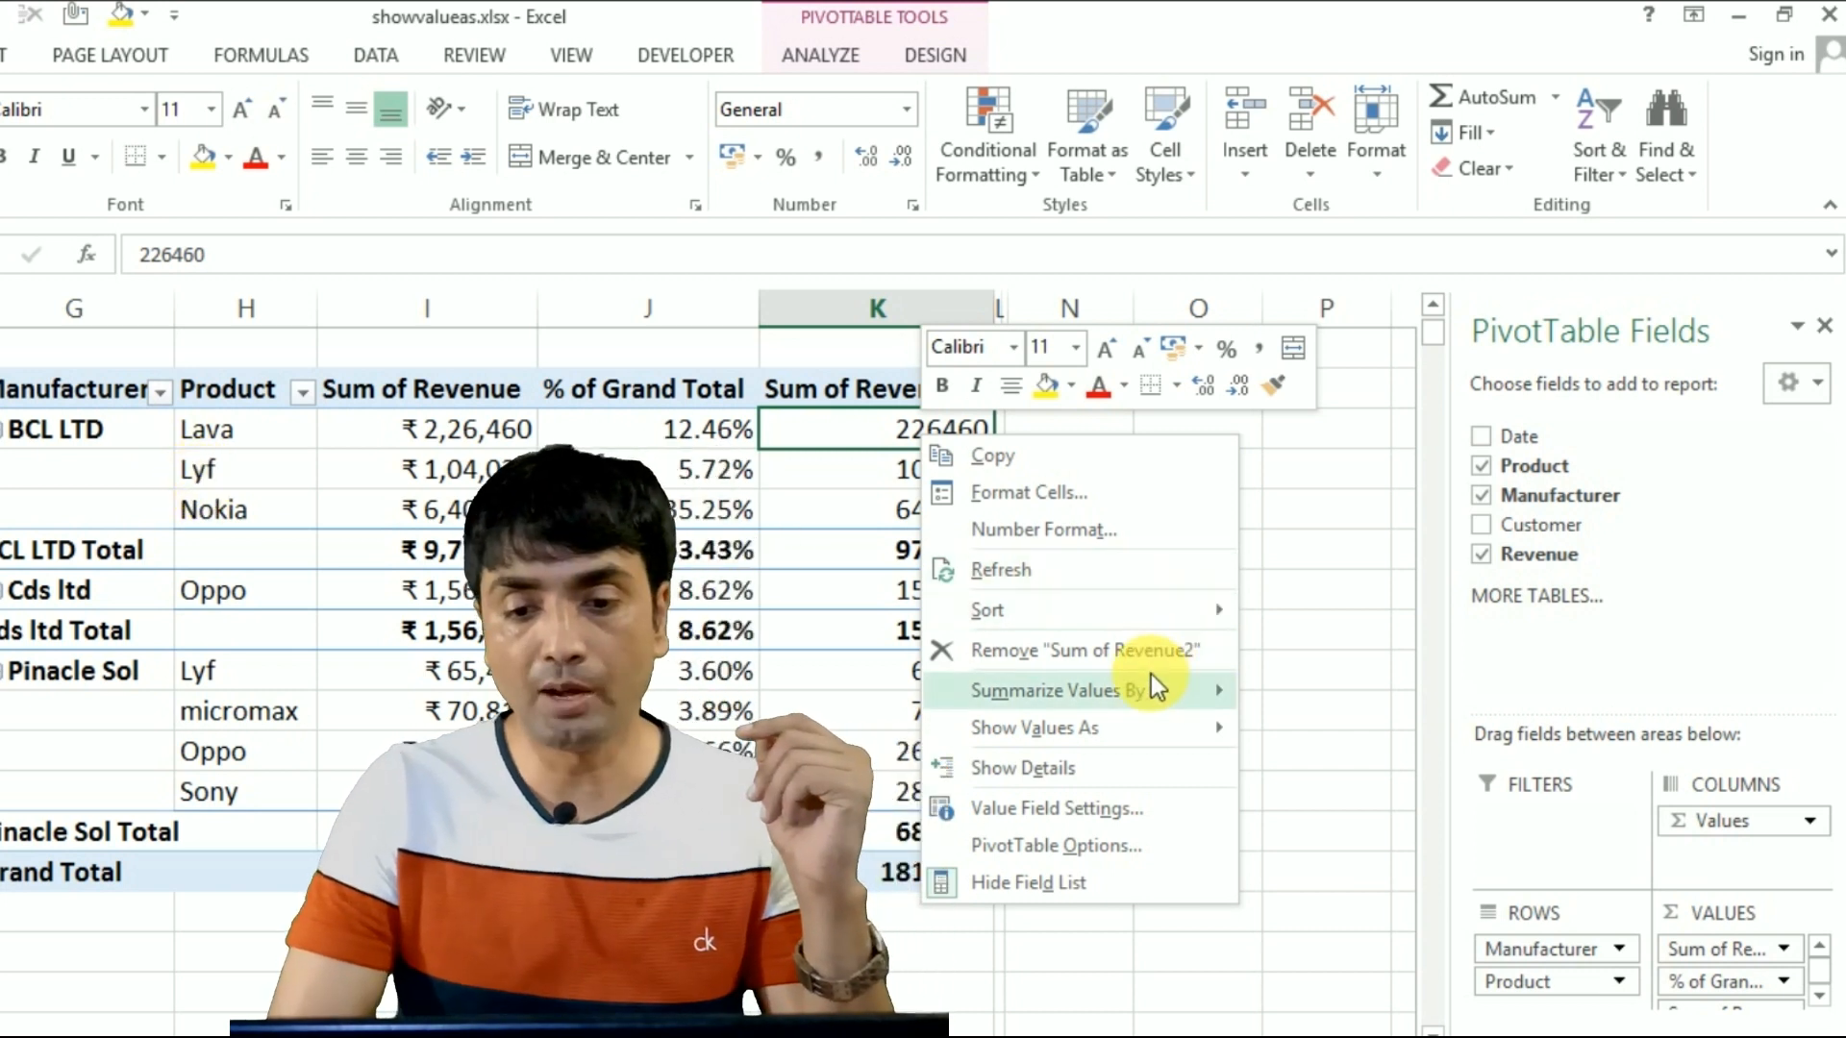
{"action": "mouse_move", "coordinate": [1126, 735]}
{"action": "left_click", "coordinate": [1370, 796]}
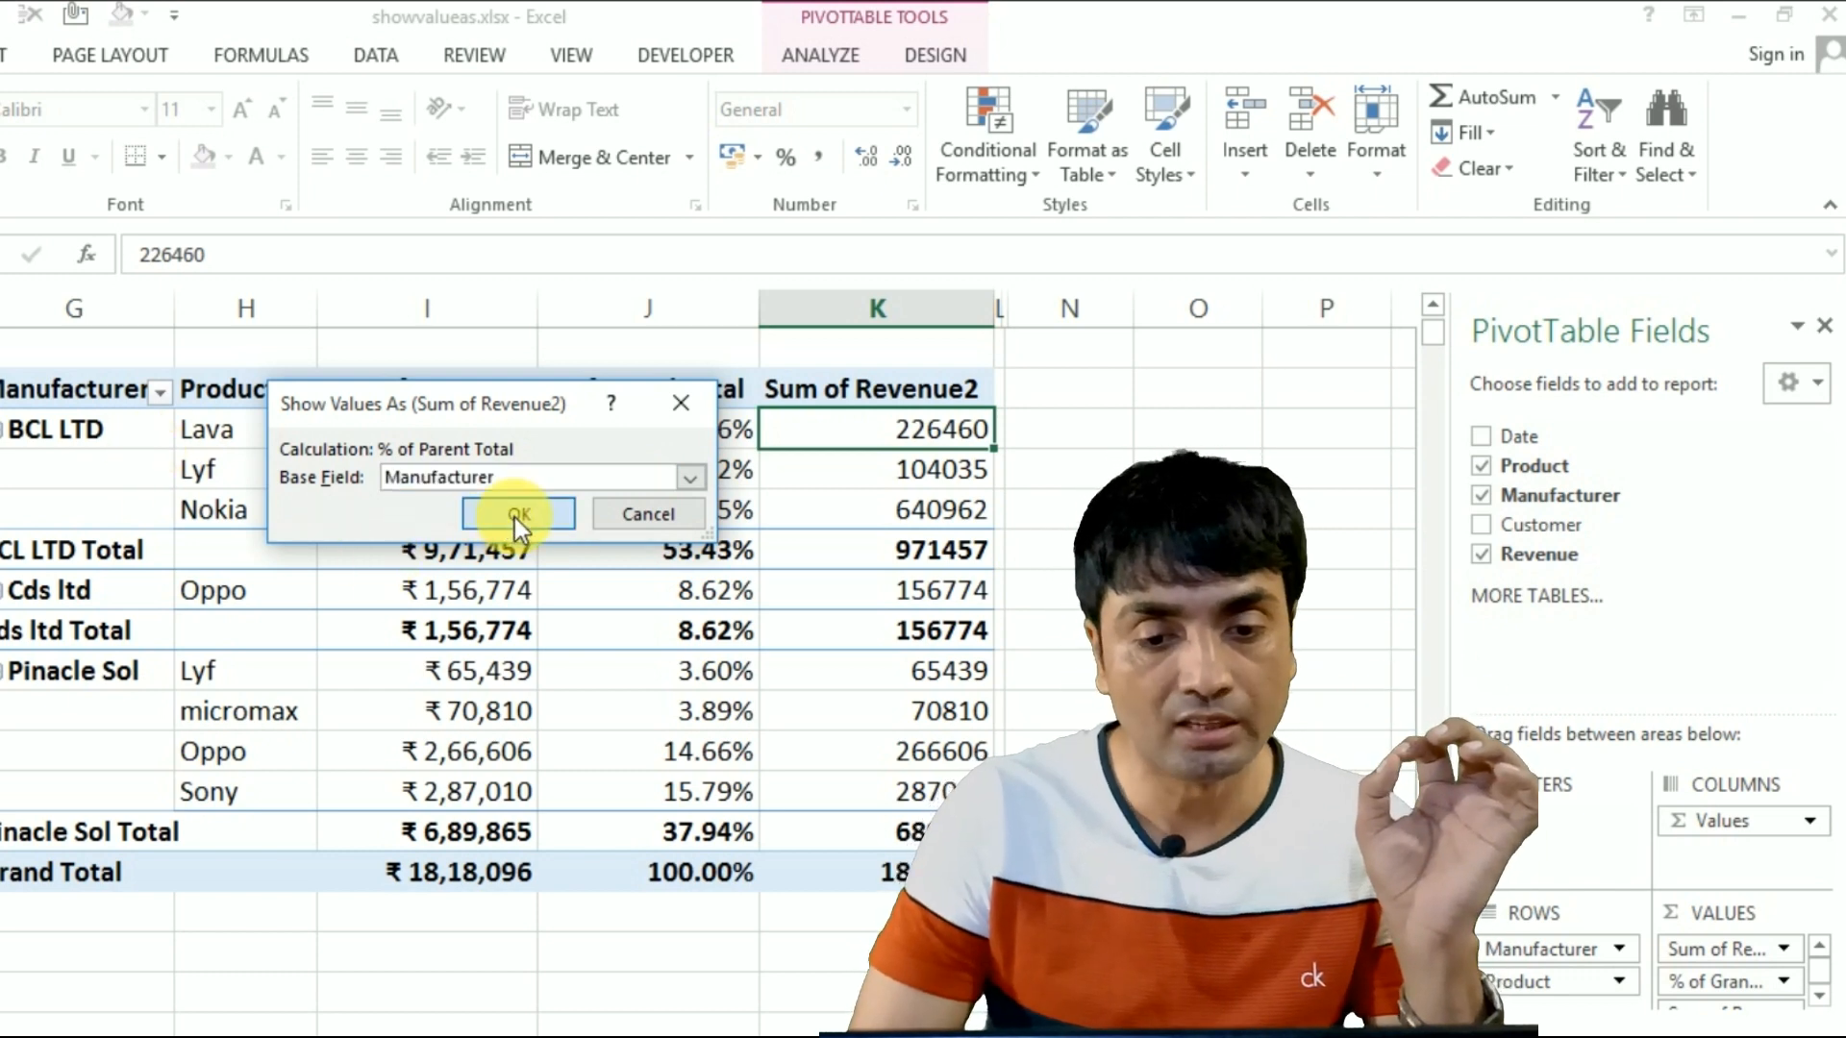
{"action": "left_click", "coordinate": [515, 517]}
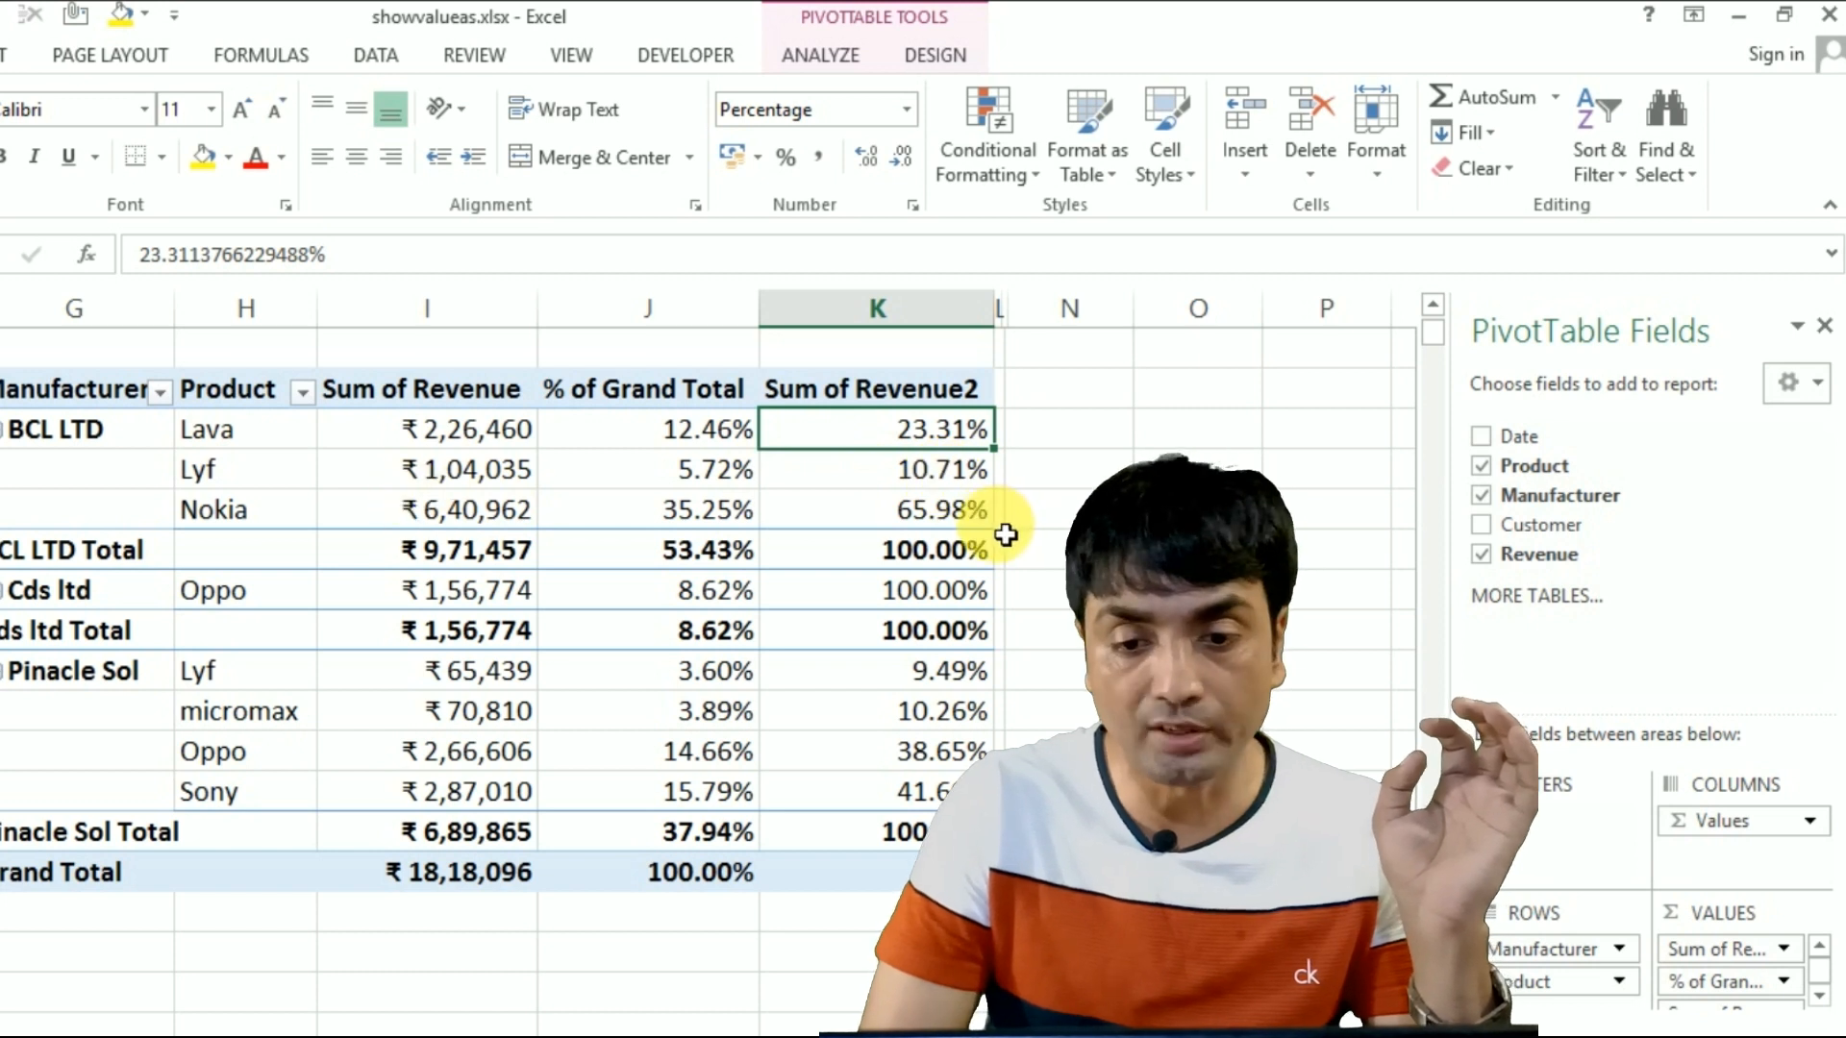
Step: Check the manufacturer subtotals and the grand total cell in the Sum of Revenue2 column
{"action": "mouse_move", "coordinate": [901, 591]}
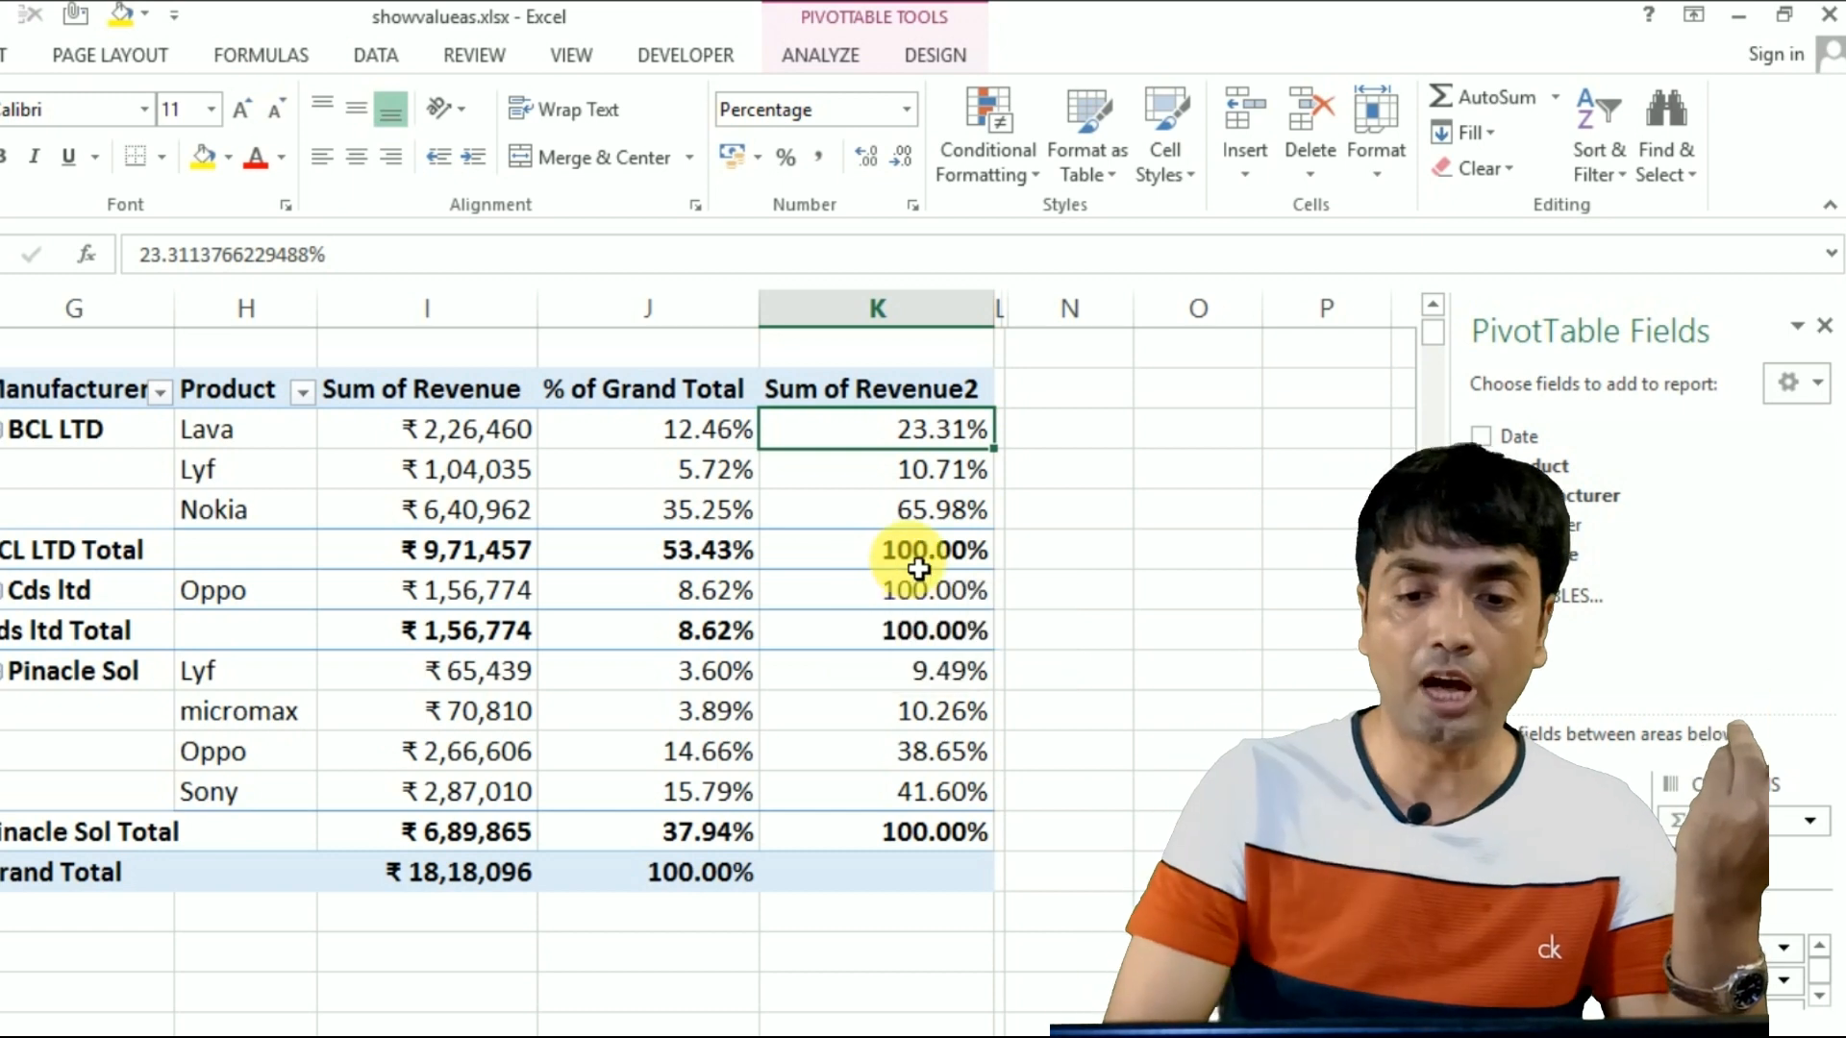
{"action": "left_click", "coordinate": [908, 635]}
{"action": "left_click", "coordinate": [898, 838]}
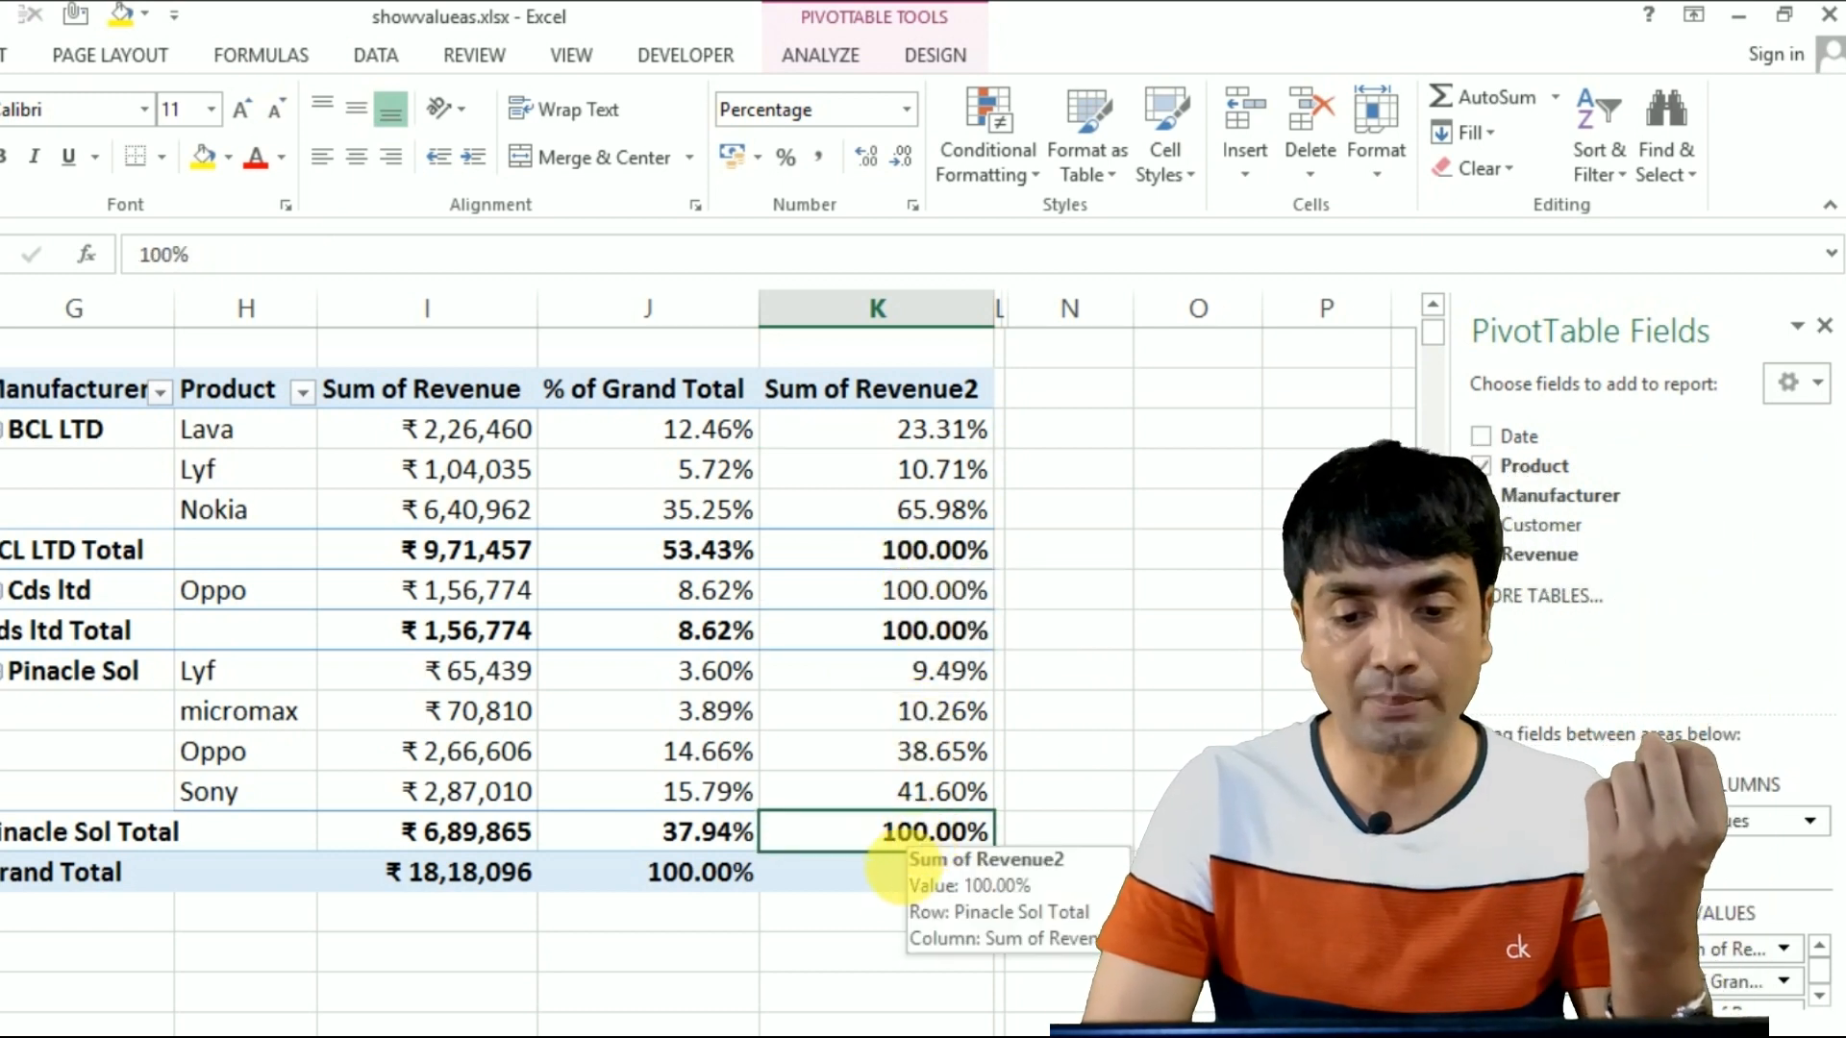
{"action": "left_click", "coordinate": [902, 882]}
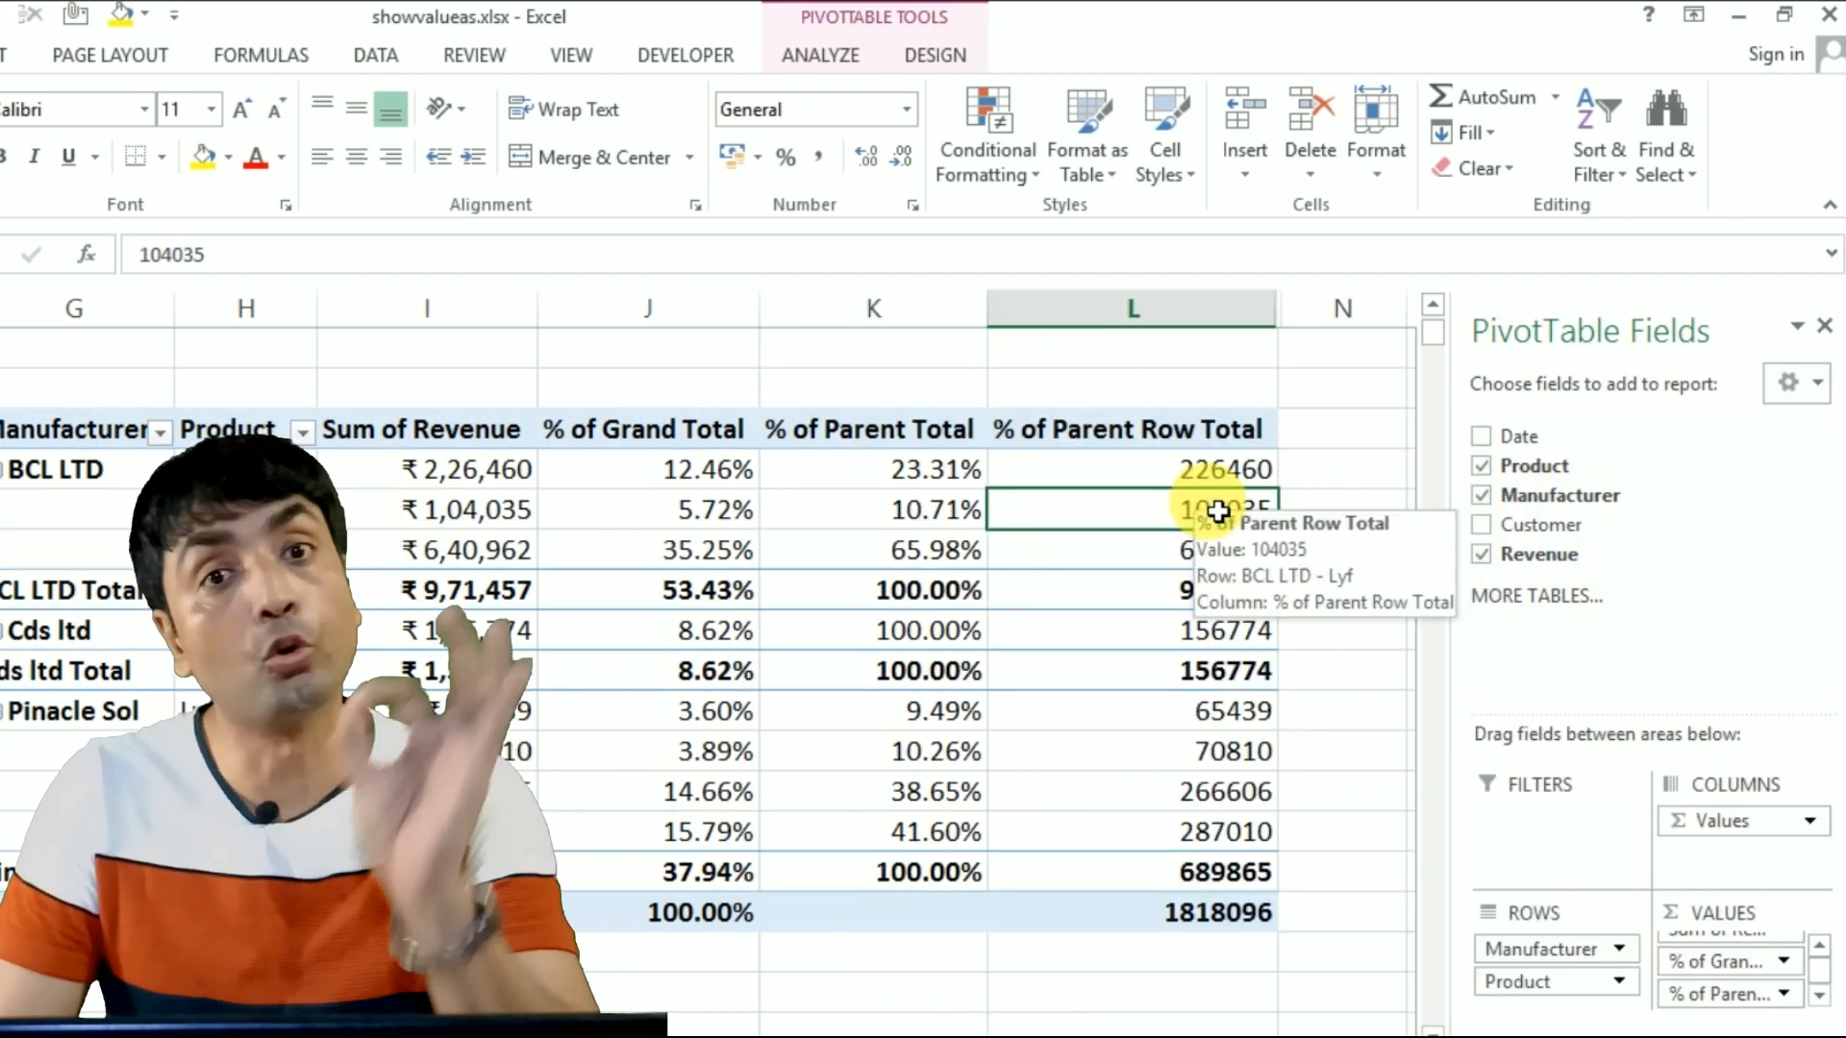
Step: Show the values of the column titled "% of Parent Row Total" as % of Parent Row Total
{"action": "right_click", "coordinate": [1136, 511]}
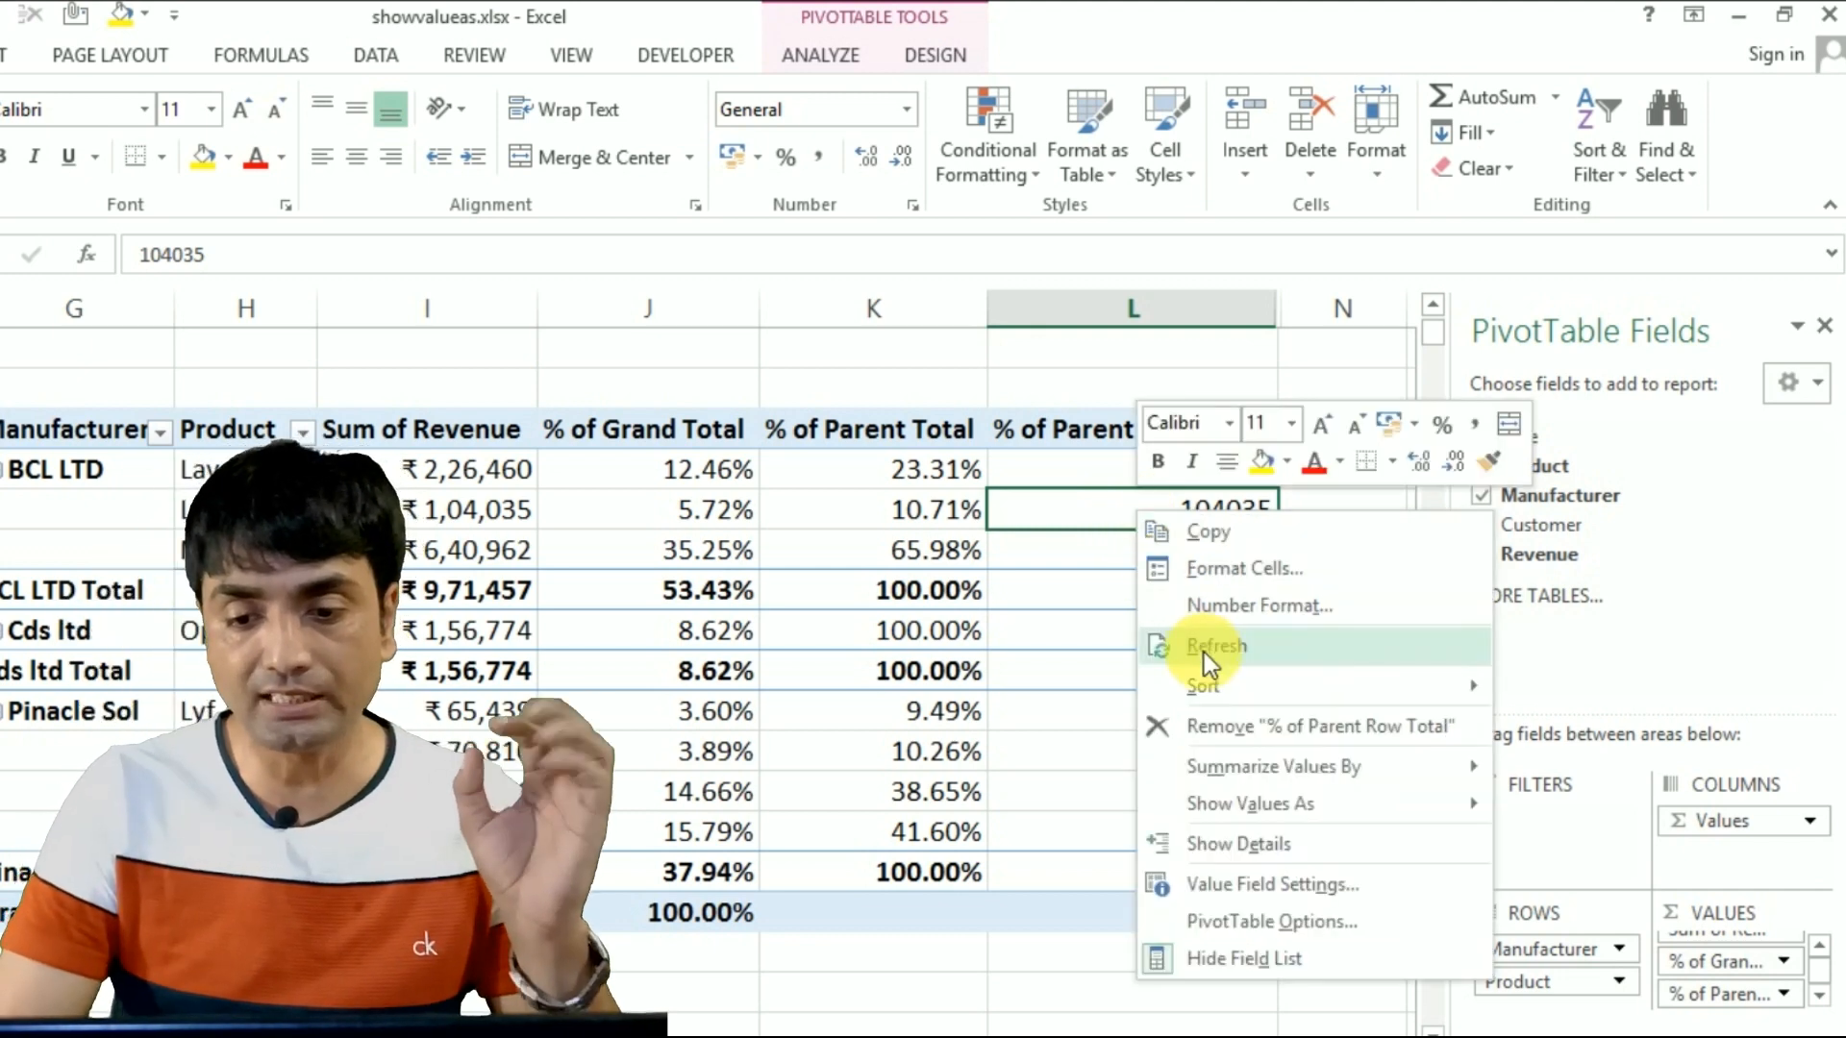
{"action": "mouse_move", "coordinate": [1219, 804]}
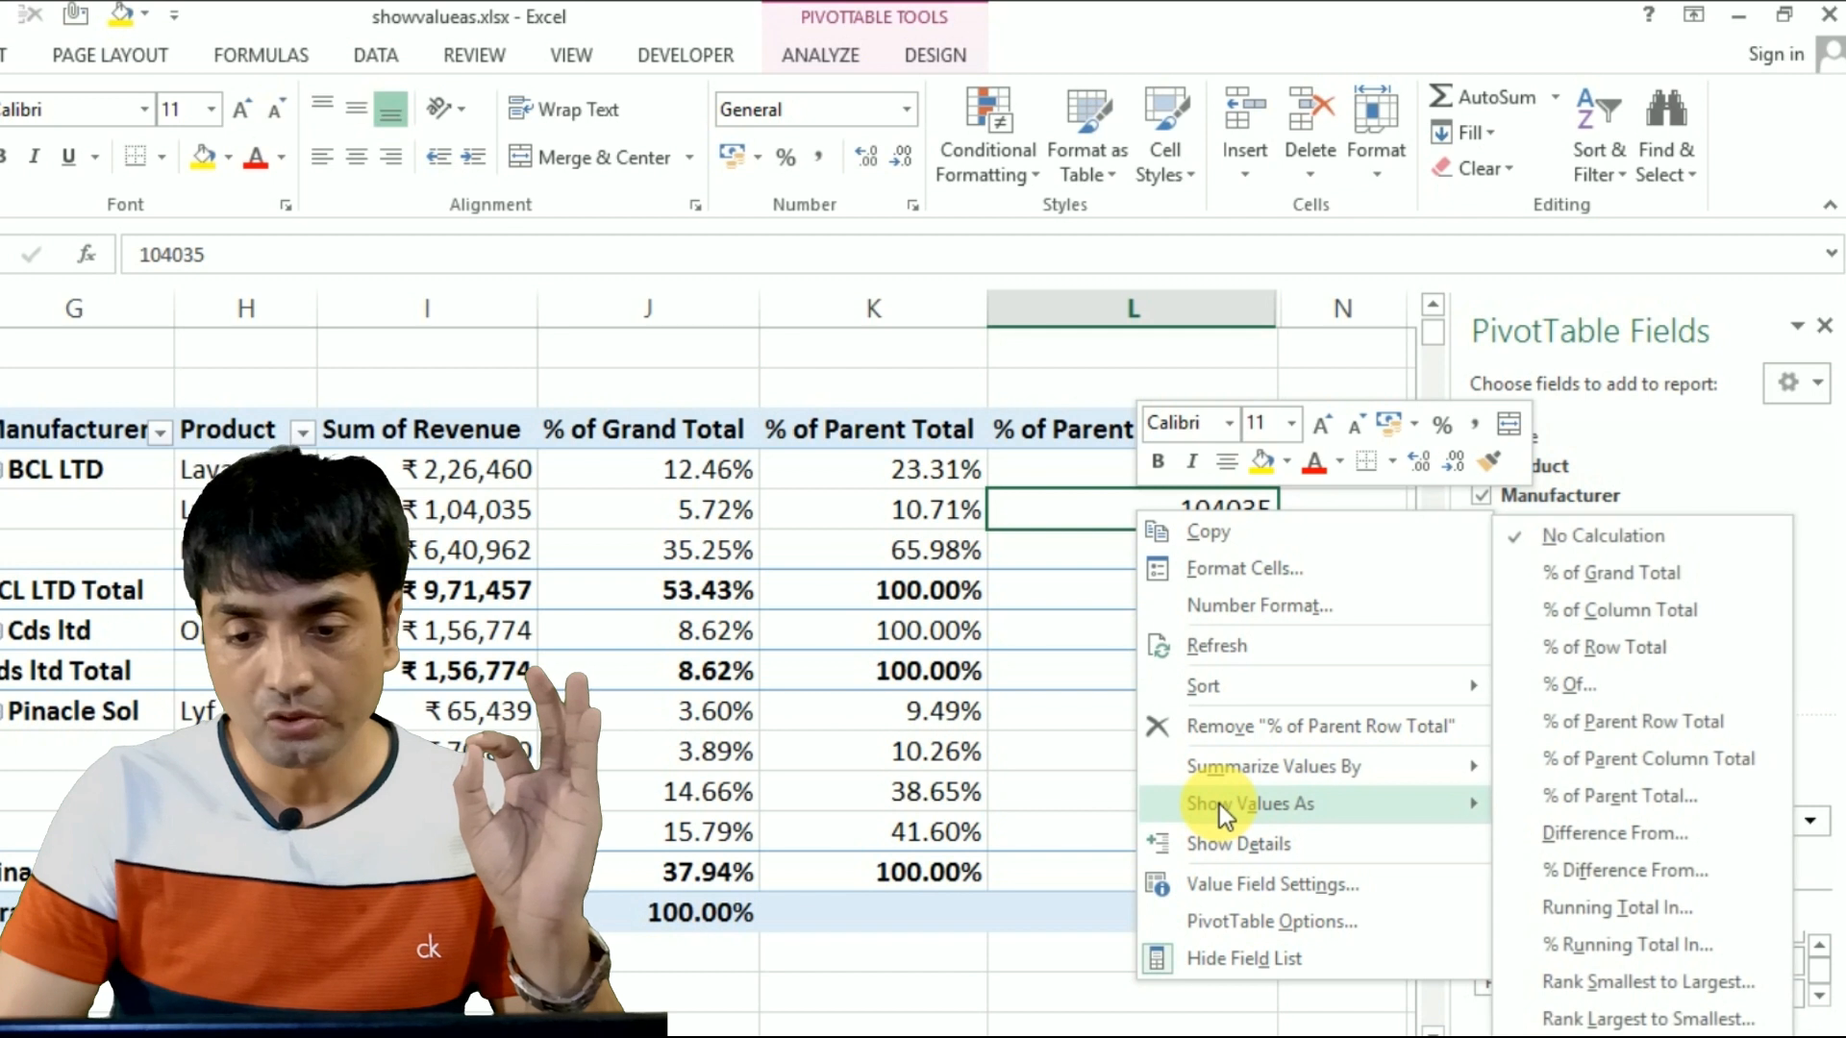
{"action": "left_click", "coordinate": [1589, 729]}
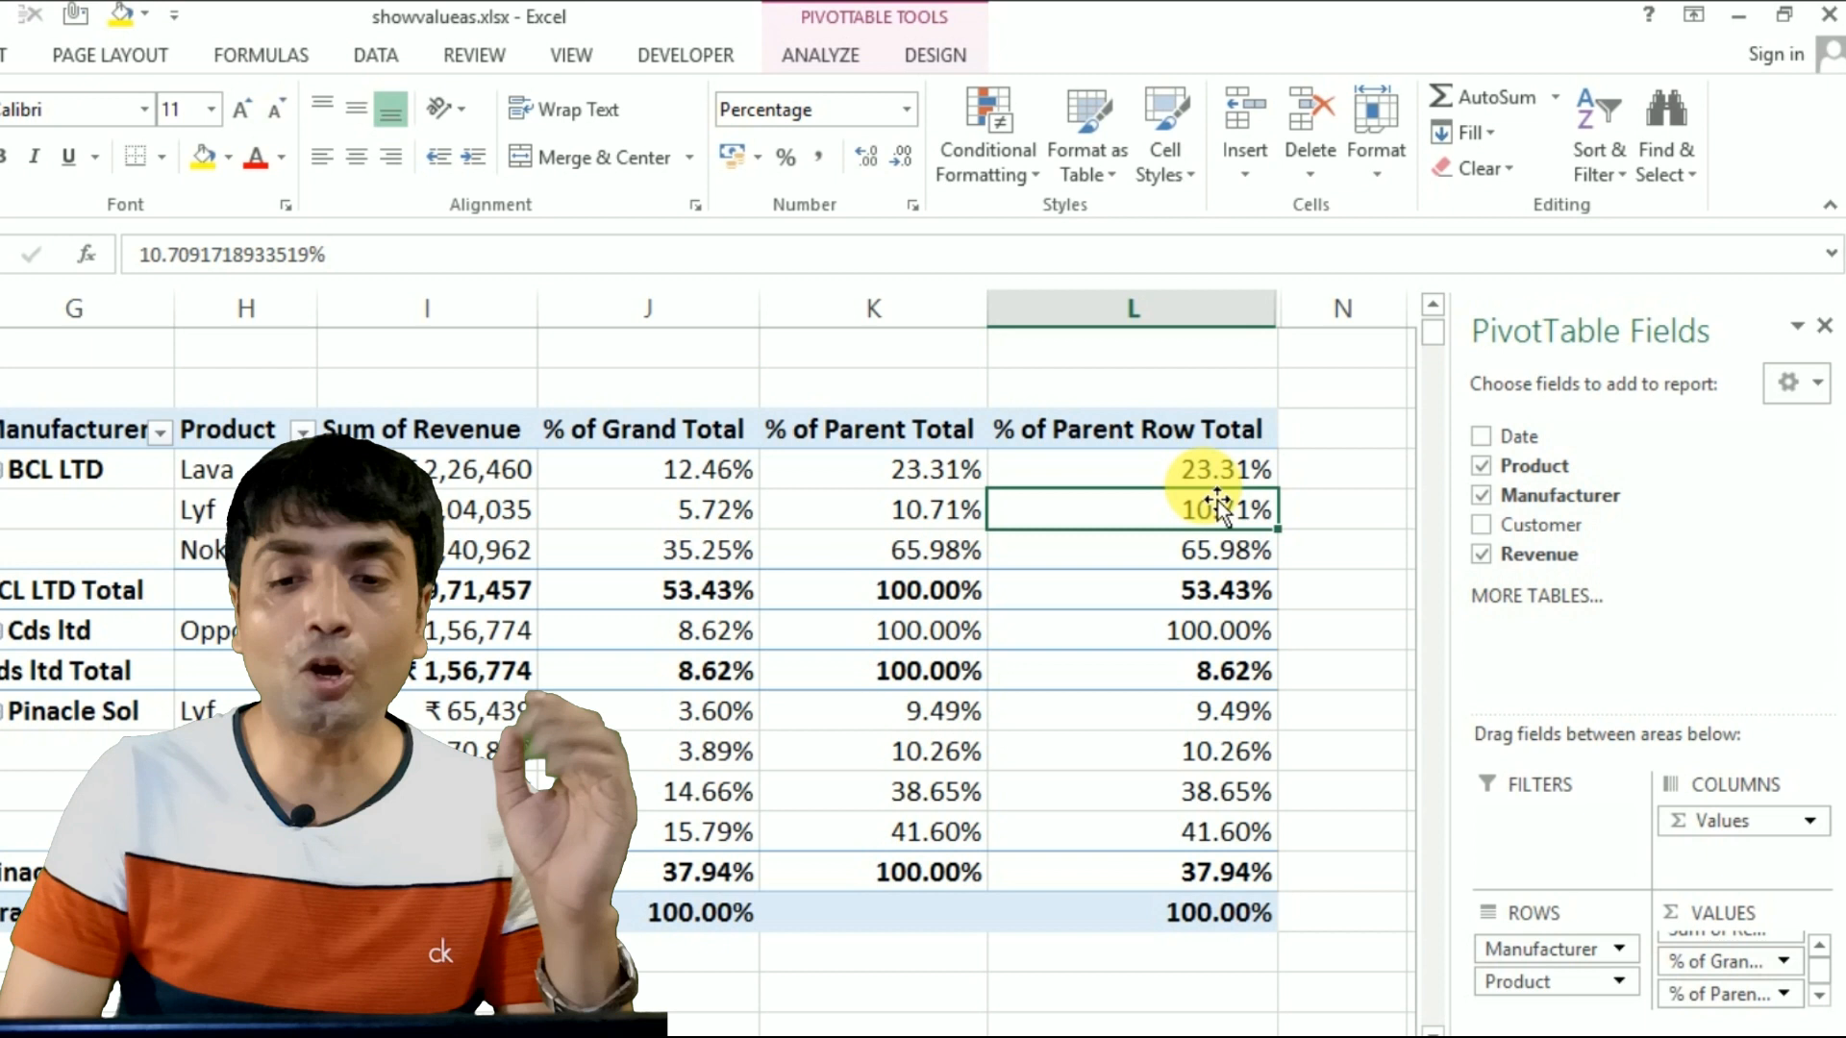
Step: Compare the BCL LTD product percentages and subtotals across the % of Grand Total, % of Parent Total and % of Parent Row Total columns
{"action": "left_click_drag", "start_coordinate": [1226, 471], "coordinate": [1224, 550]}
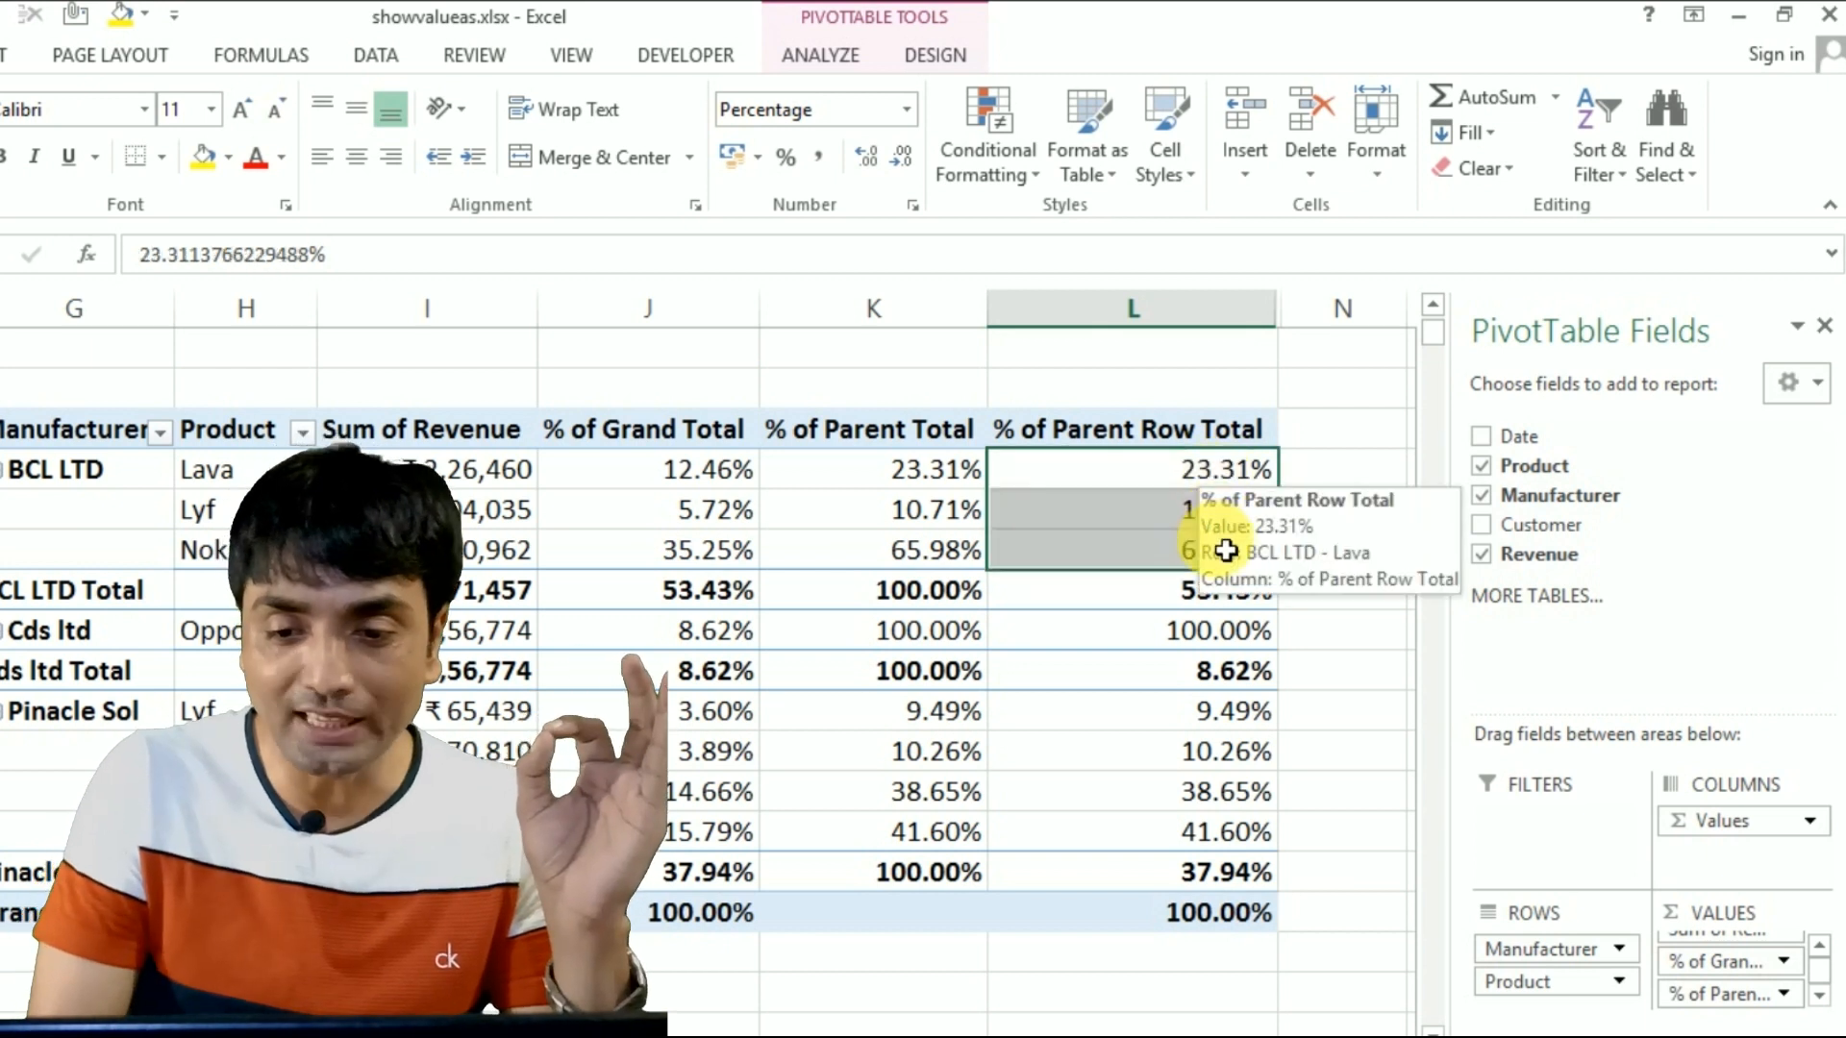
{"action": "left_click", "coordinate": [921, 471]}
{"action": "left_click_drag", "start_coordinate": [923, 475], "coordinate": [908, 546]}
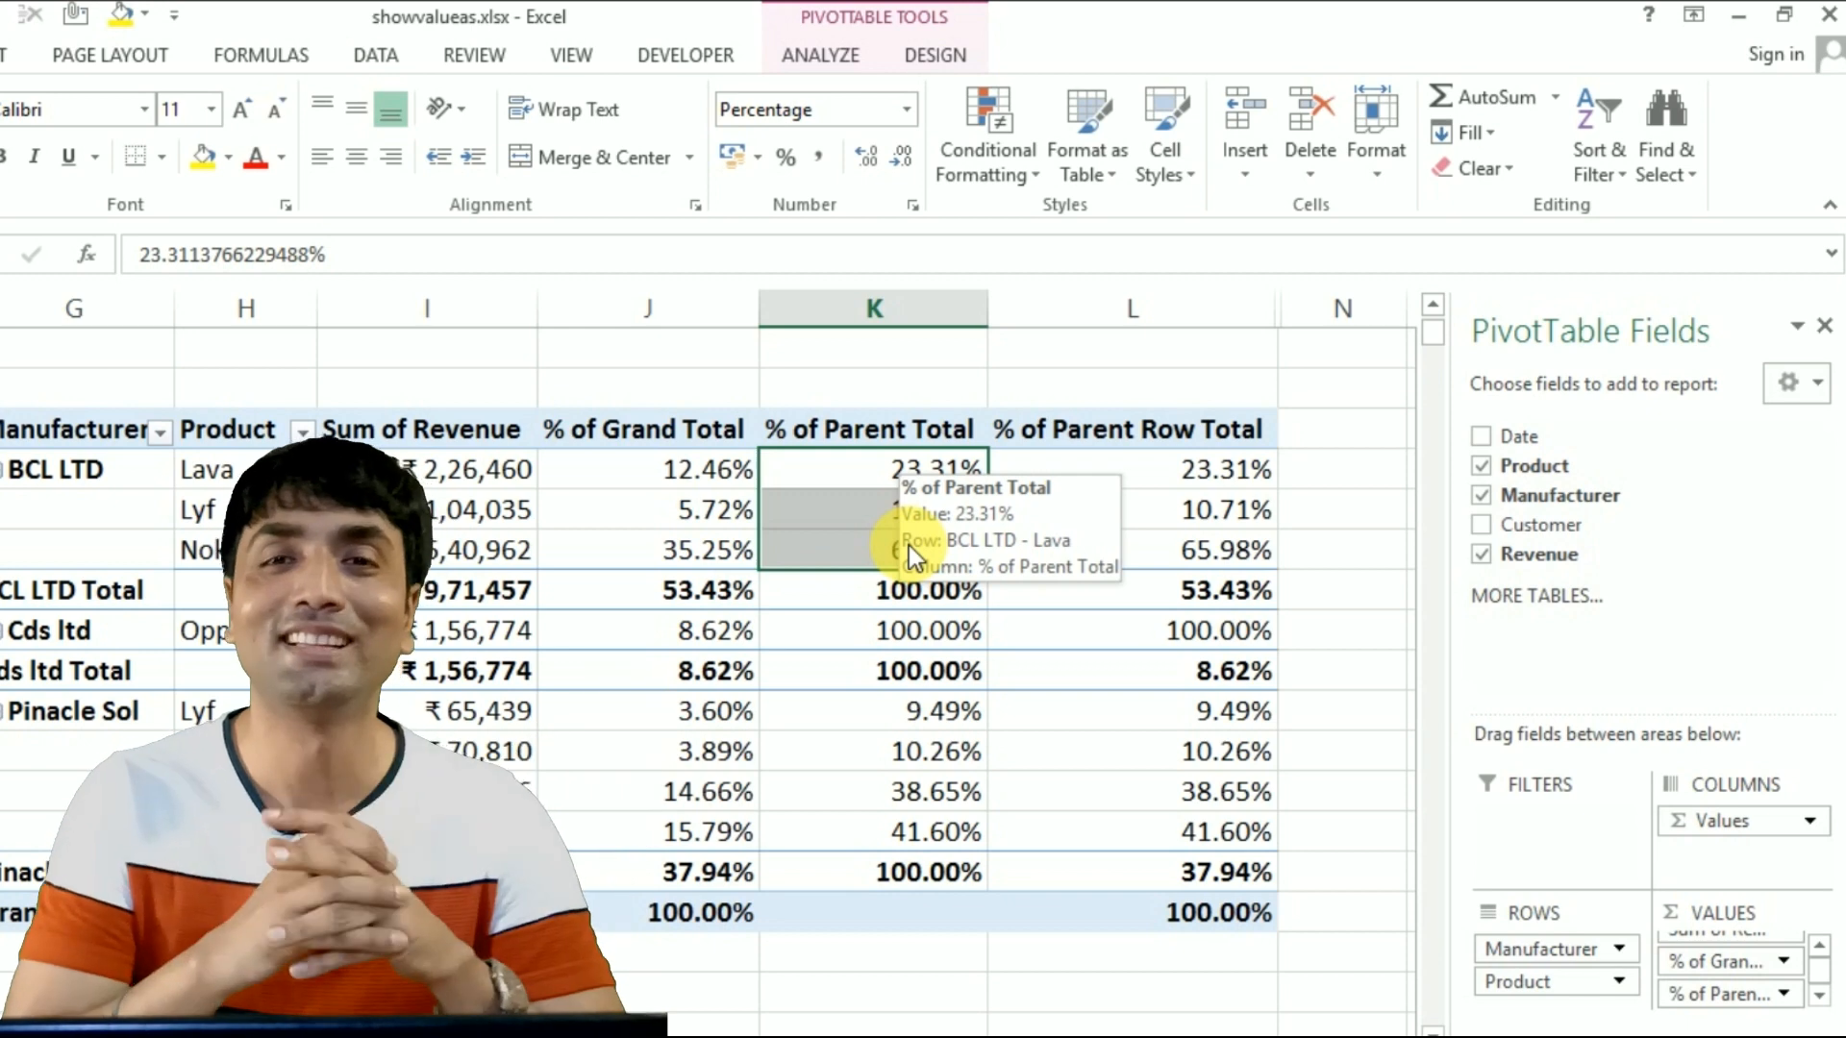
{"action": "left_click", "coordinate": [1211, 594]}
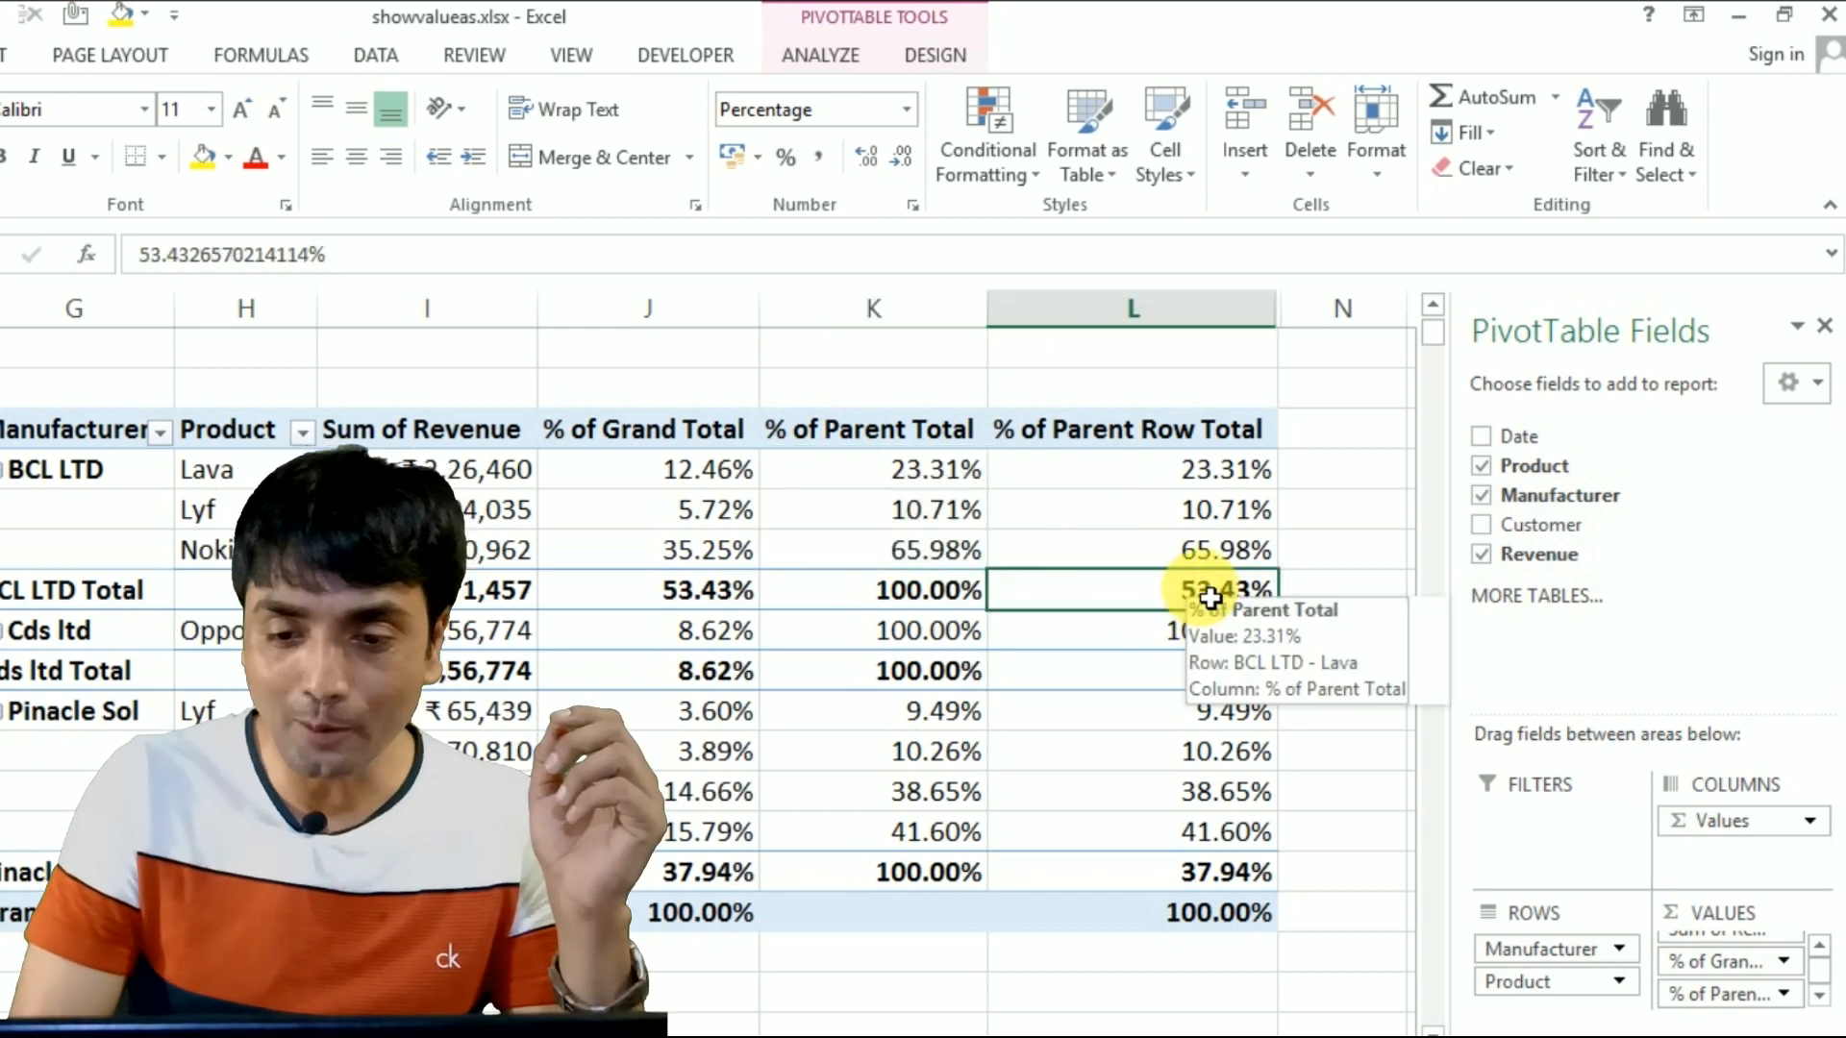
{"action": "left_click", "coordinate": [684, 595]}
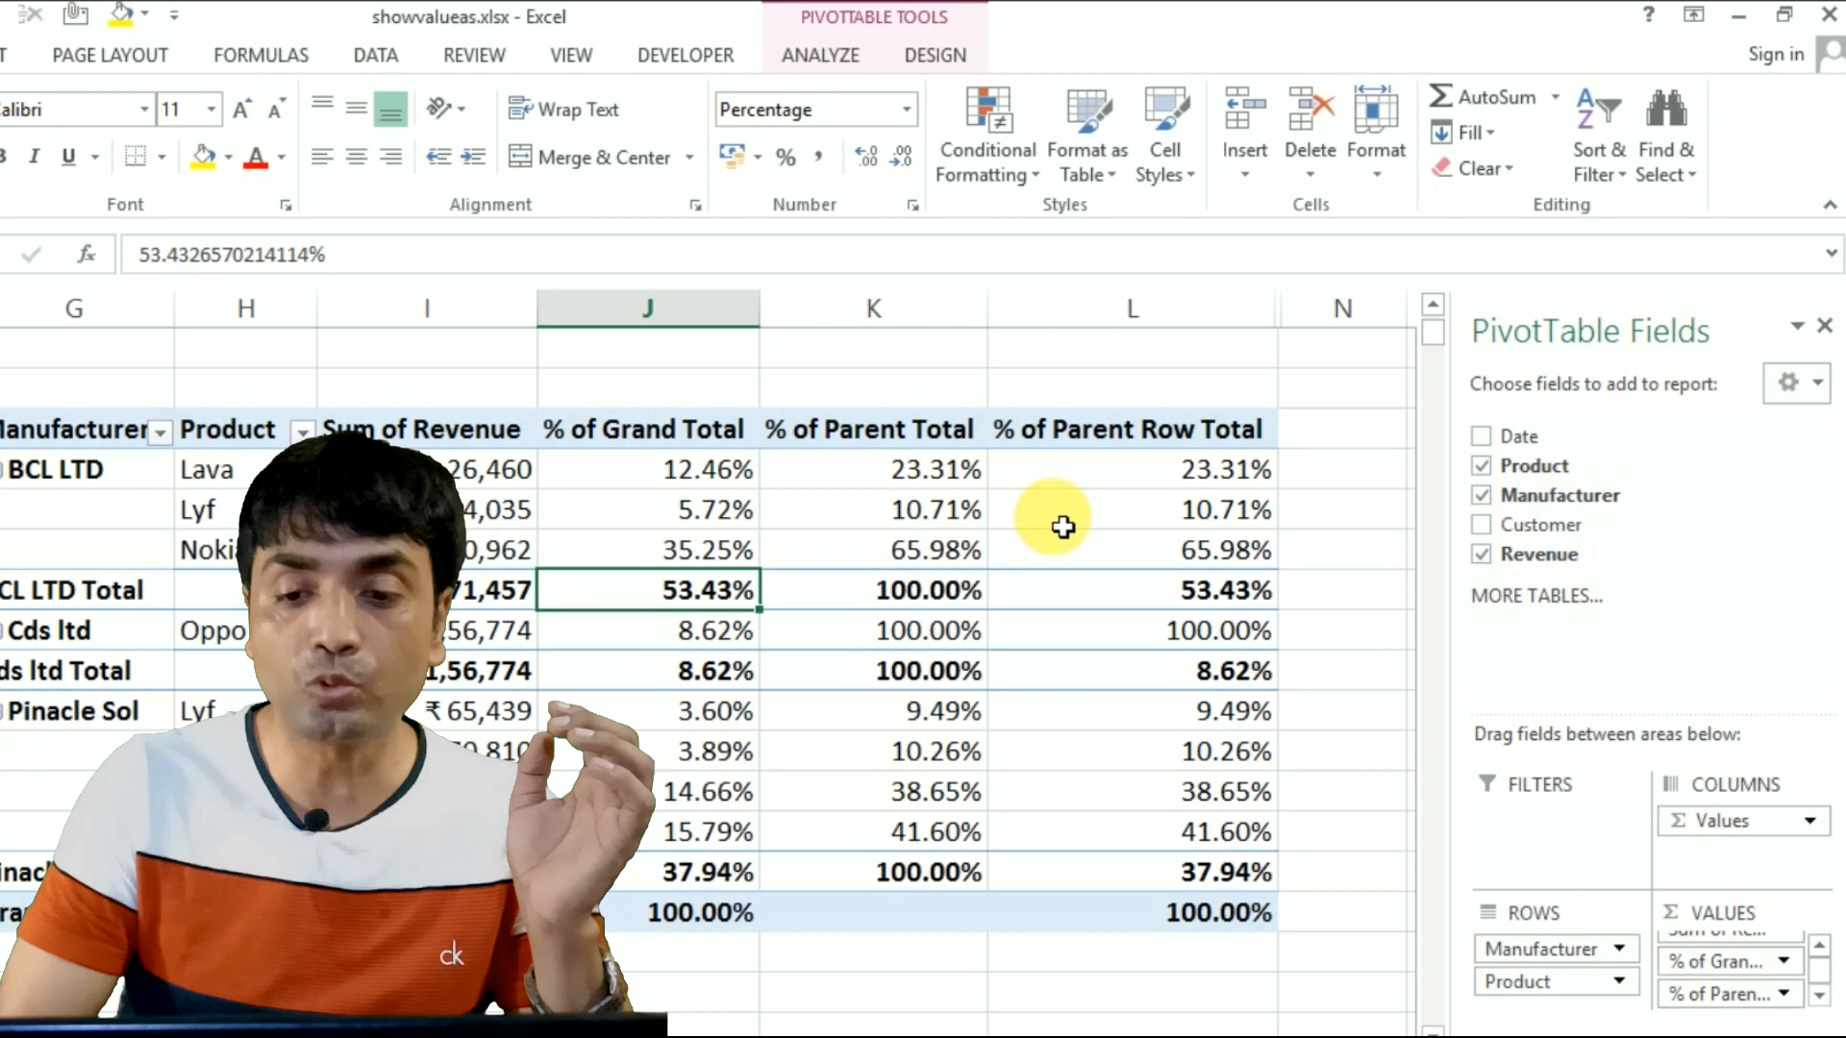
{"action": "left_click", "coordinate": [1209, 510]}
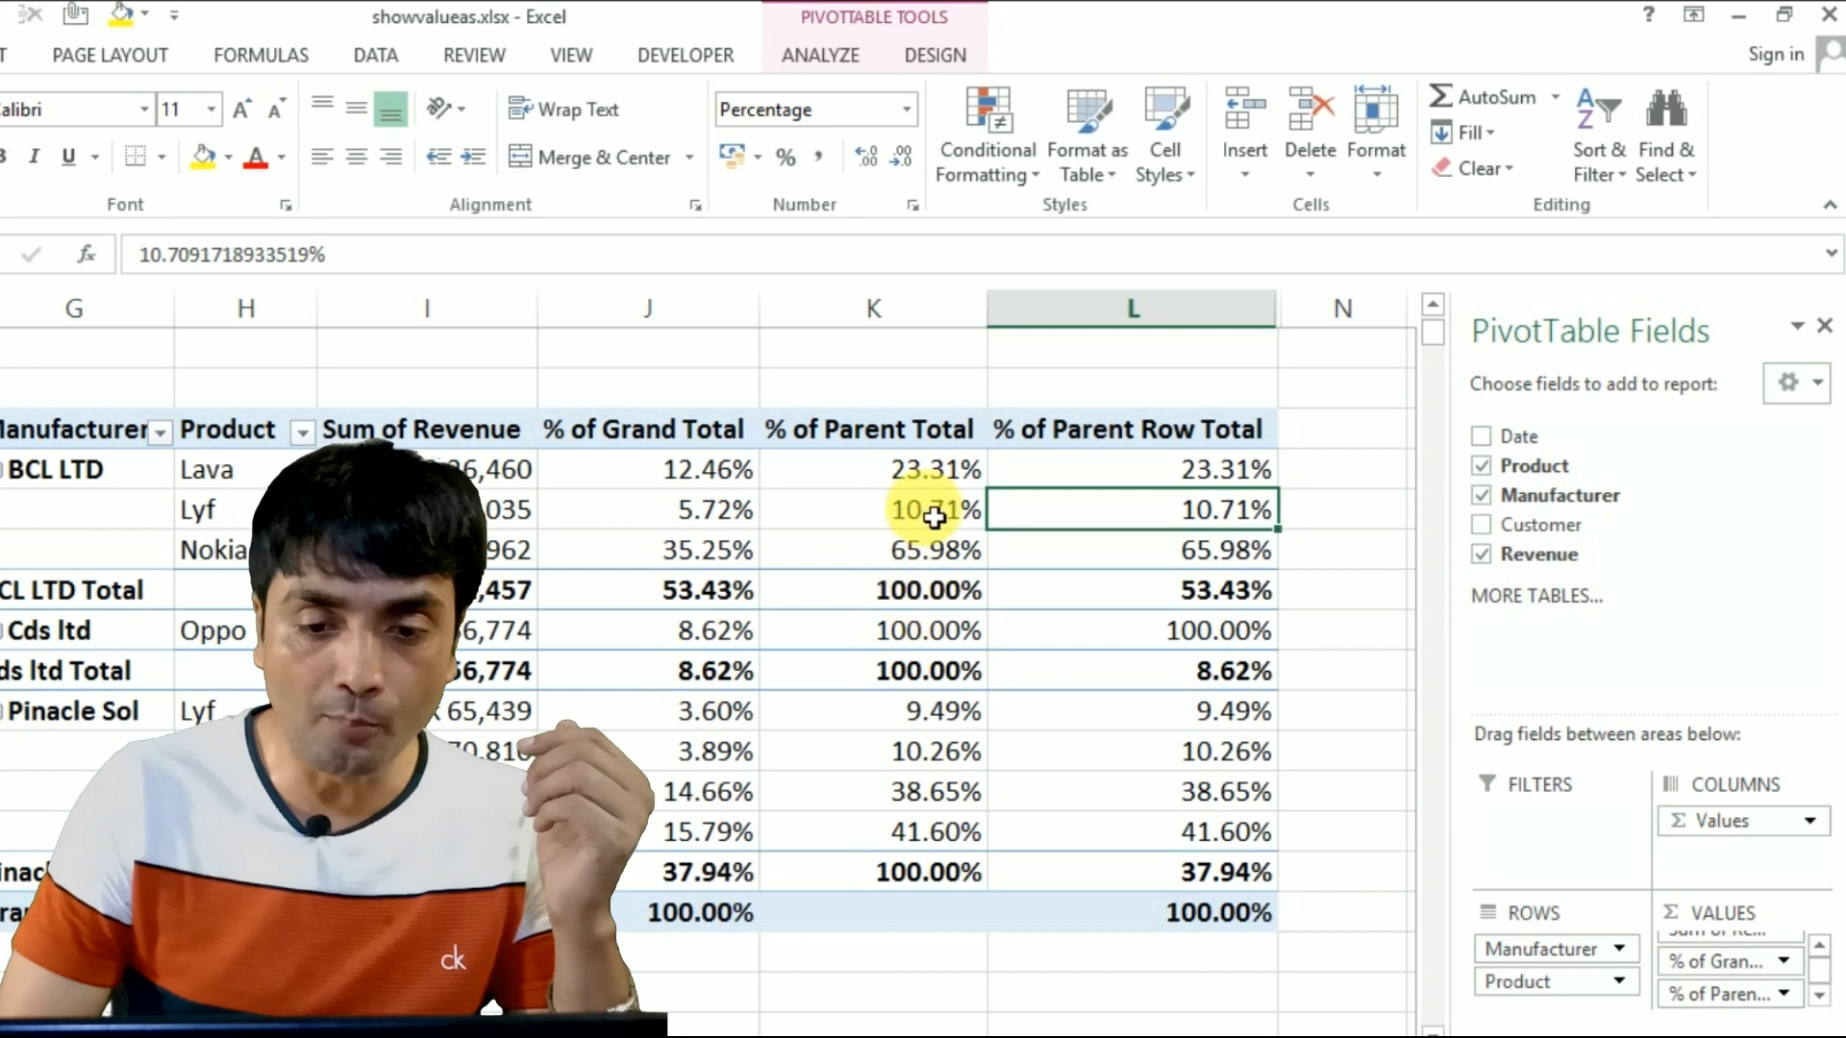
{"action": "left_click", "coordinate": [931, 479]}
{"action": "left_click_drag", "start_coordinate": [930, 479], "coordinate": [930, 555]}
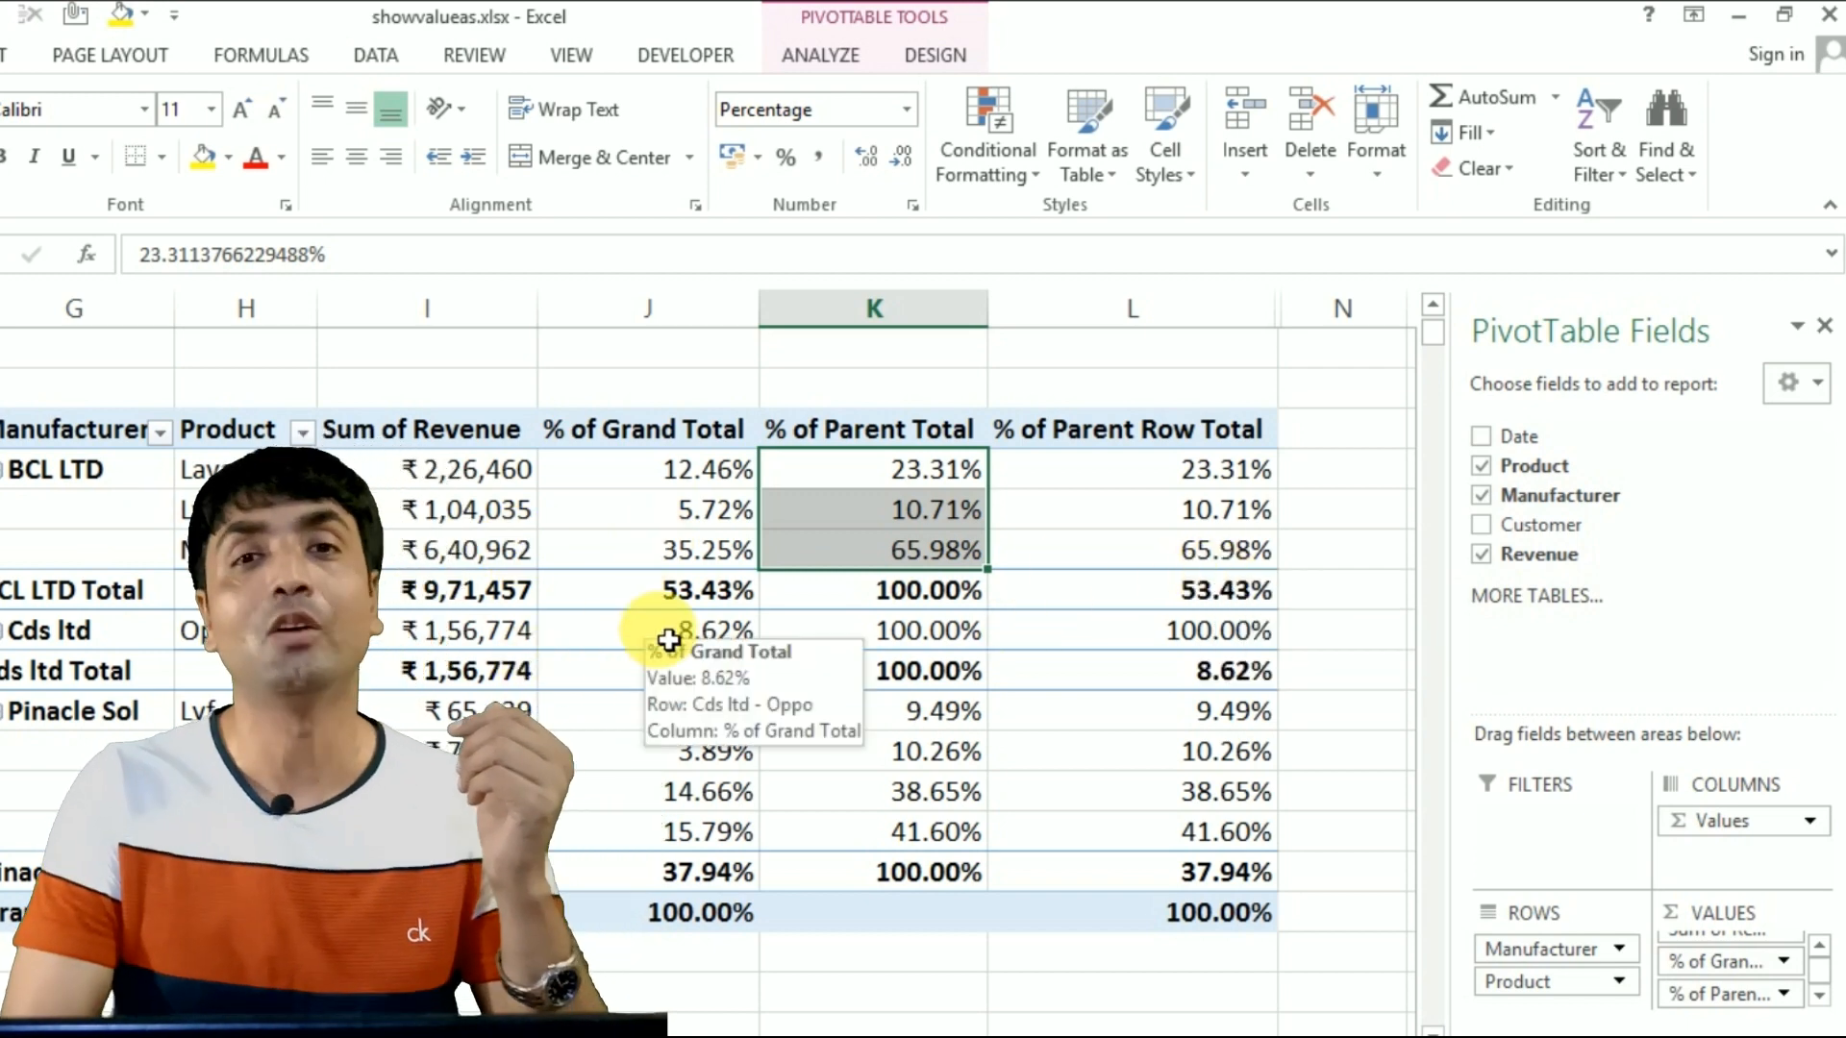
{"action": "left_click", "coordinate": [195, 612]}
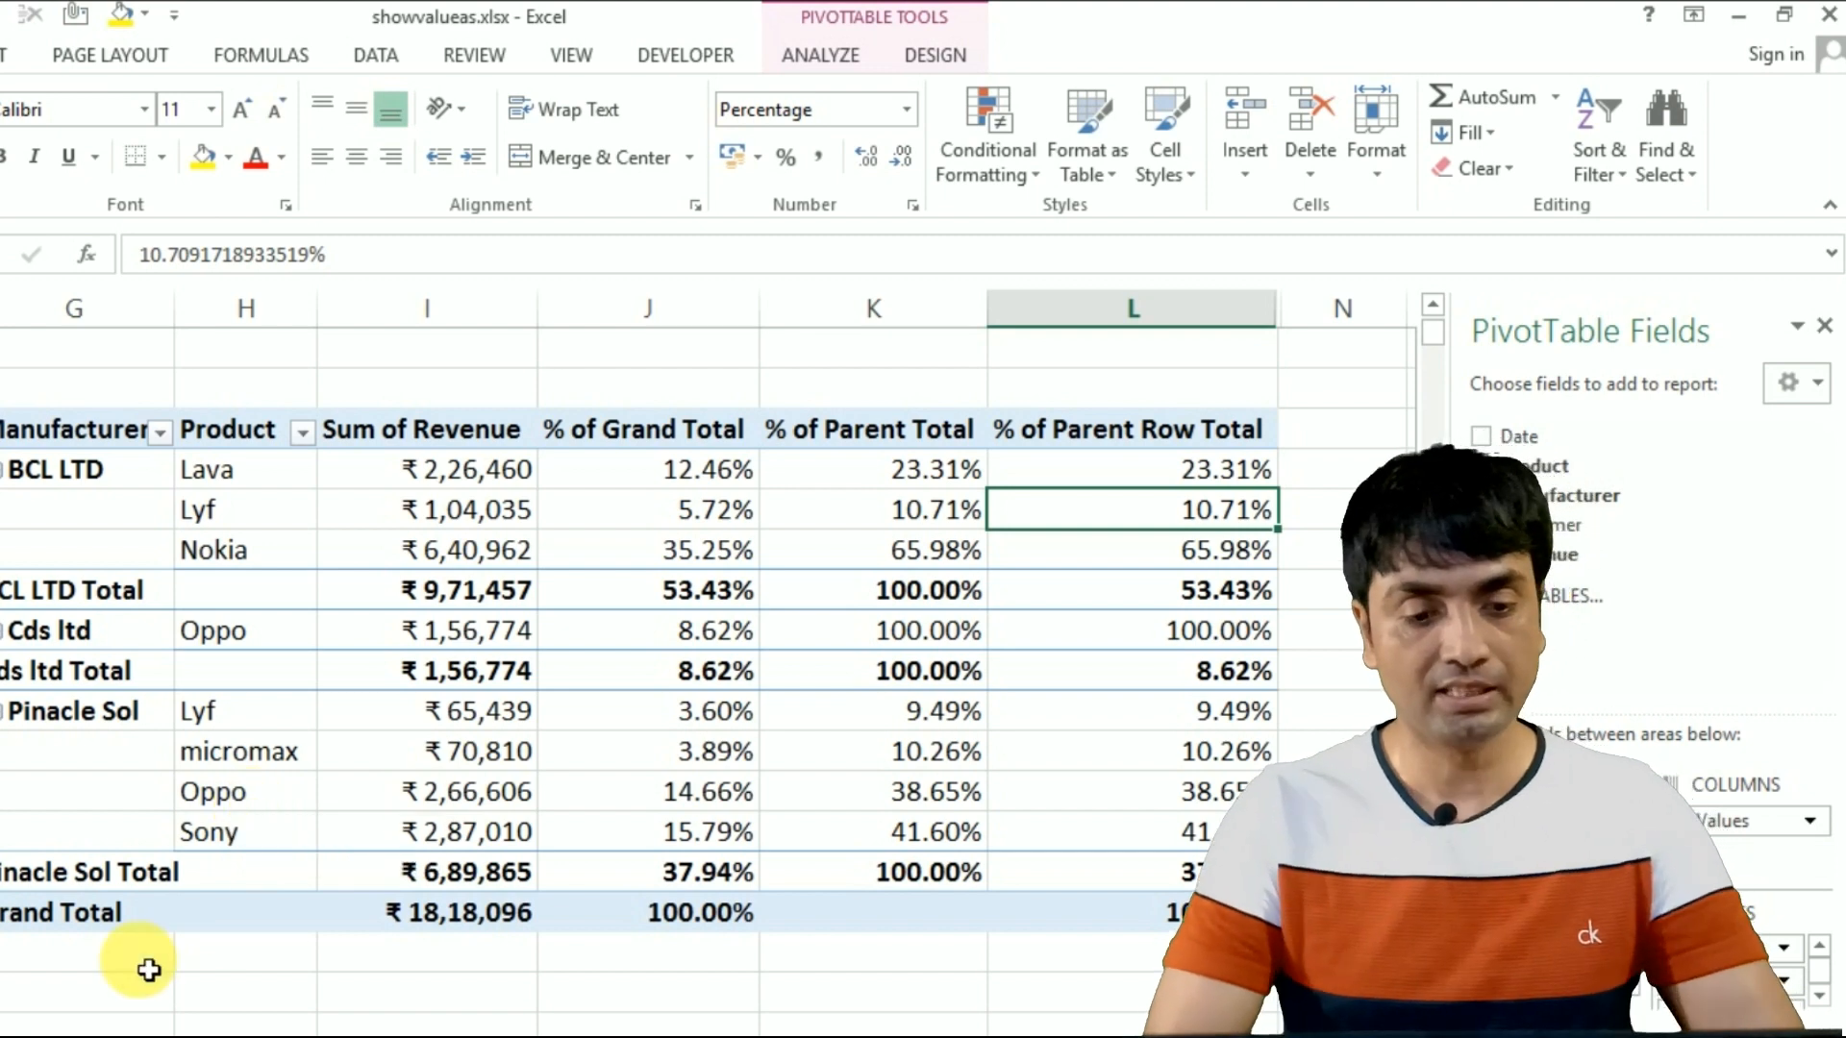
Step: Create a second PivotTable from 'Show Value'!$A$1:$E$724 on the existing worksheet at cell G24, below the first one
{"action": "left_click", "coordinate": [109, 965]}
{"action": "key", "text": "Down"}
{"action": "key", "text": "Down"}
{"action": "key", "text": "Down"}
{"action": "key", "text": "Down"}
{"action": "key", "text": "Down"}
{"action": "key", "text": "Down"}
{"action": "key", "text": "Down"}
{"action": "key", "text": "Down"}
{"action": "key", "text": "Down"}
{"action": "key", "text": "Down"}
{"action": "key", "text": "Down"}
{"action": "key", "text": "Down"}
{"action": "key", "text": "Down"}
{"action": "key", "text": "Down"}
{"action": "key", "text": "Down"}
{"action": "key", "text": "Down"}
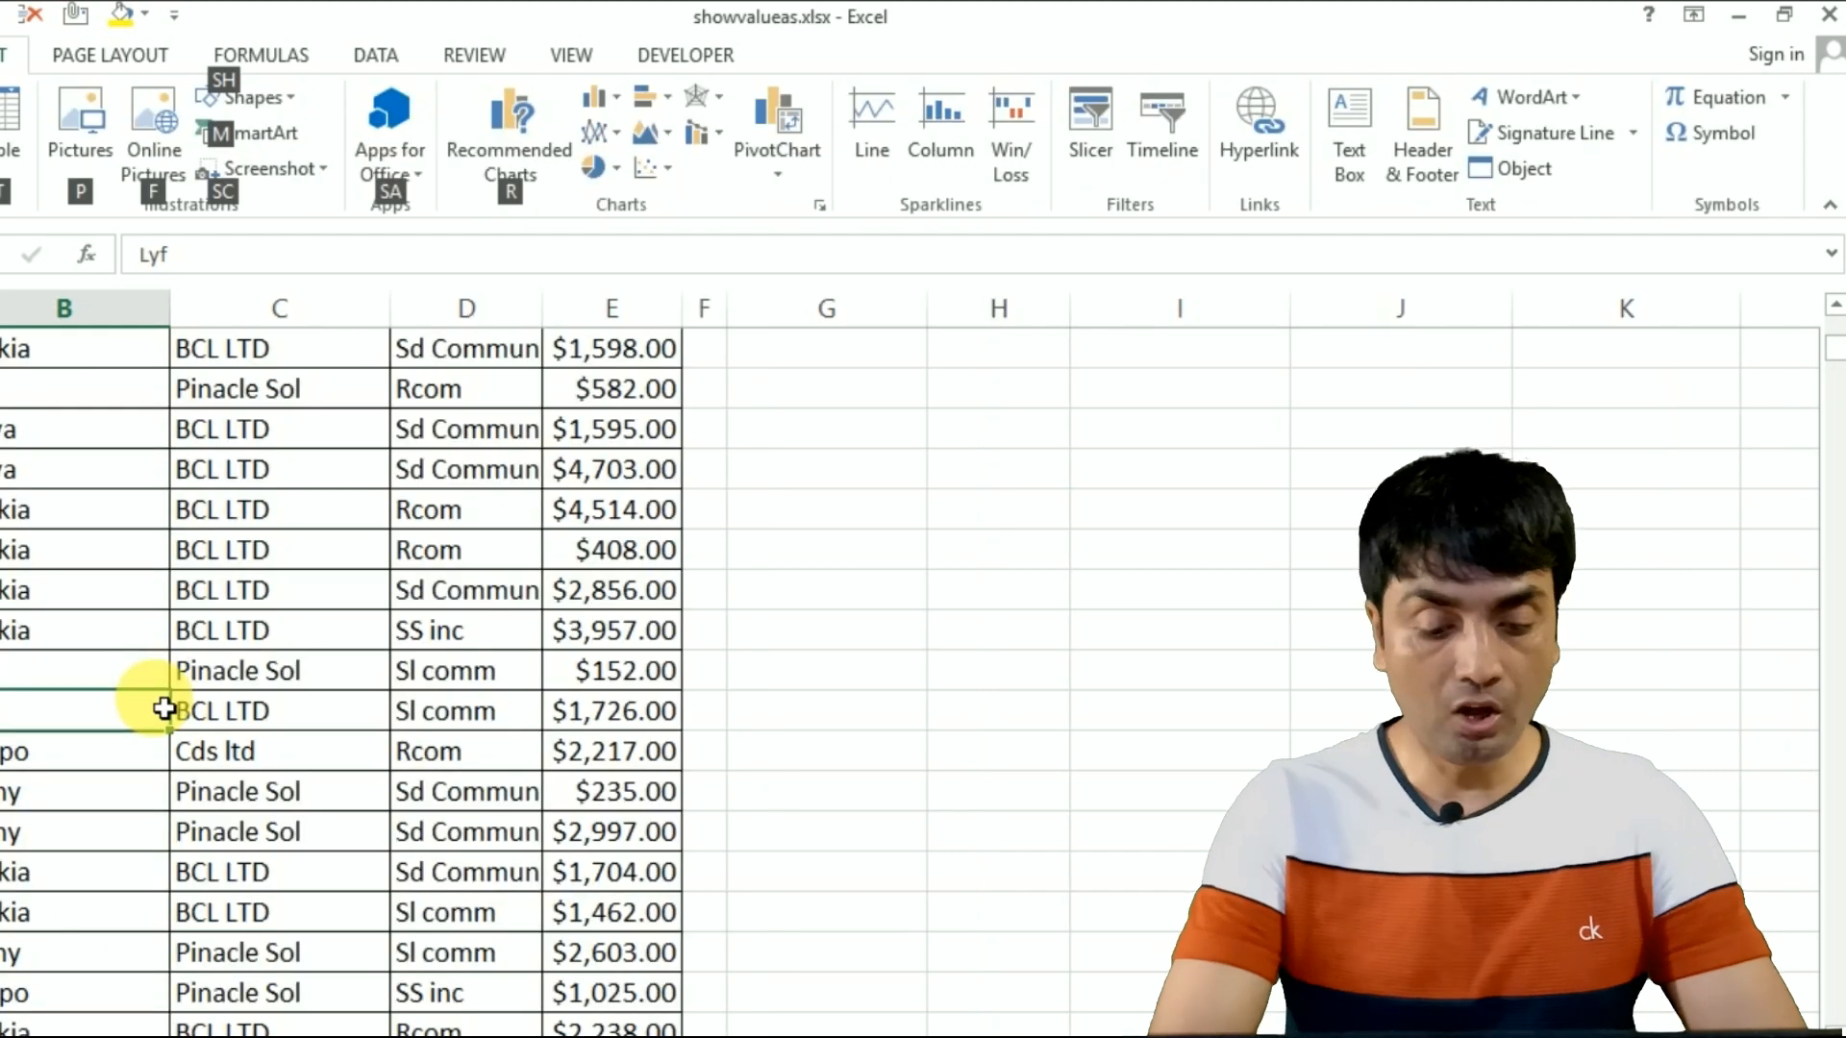
{"action": "key", "text": "v"}
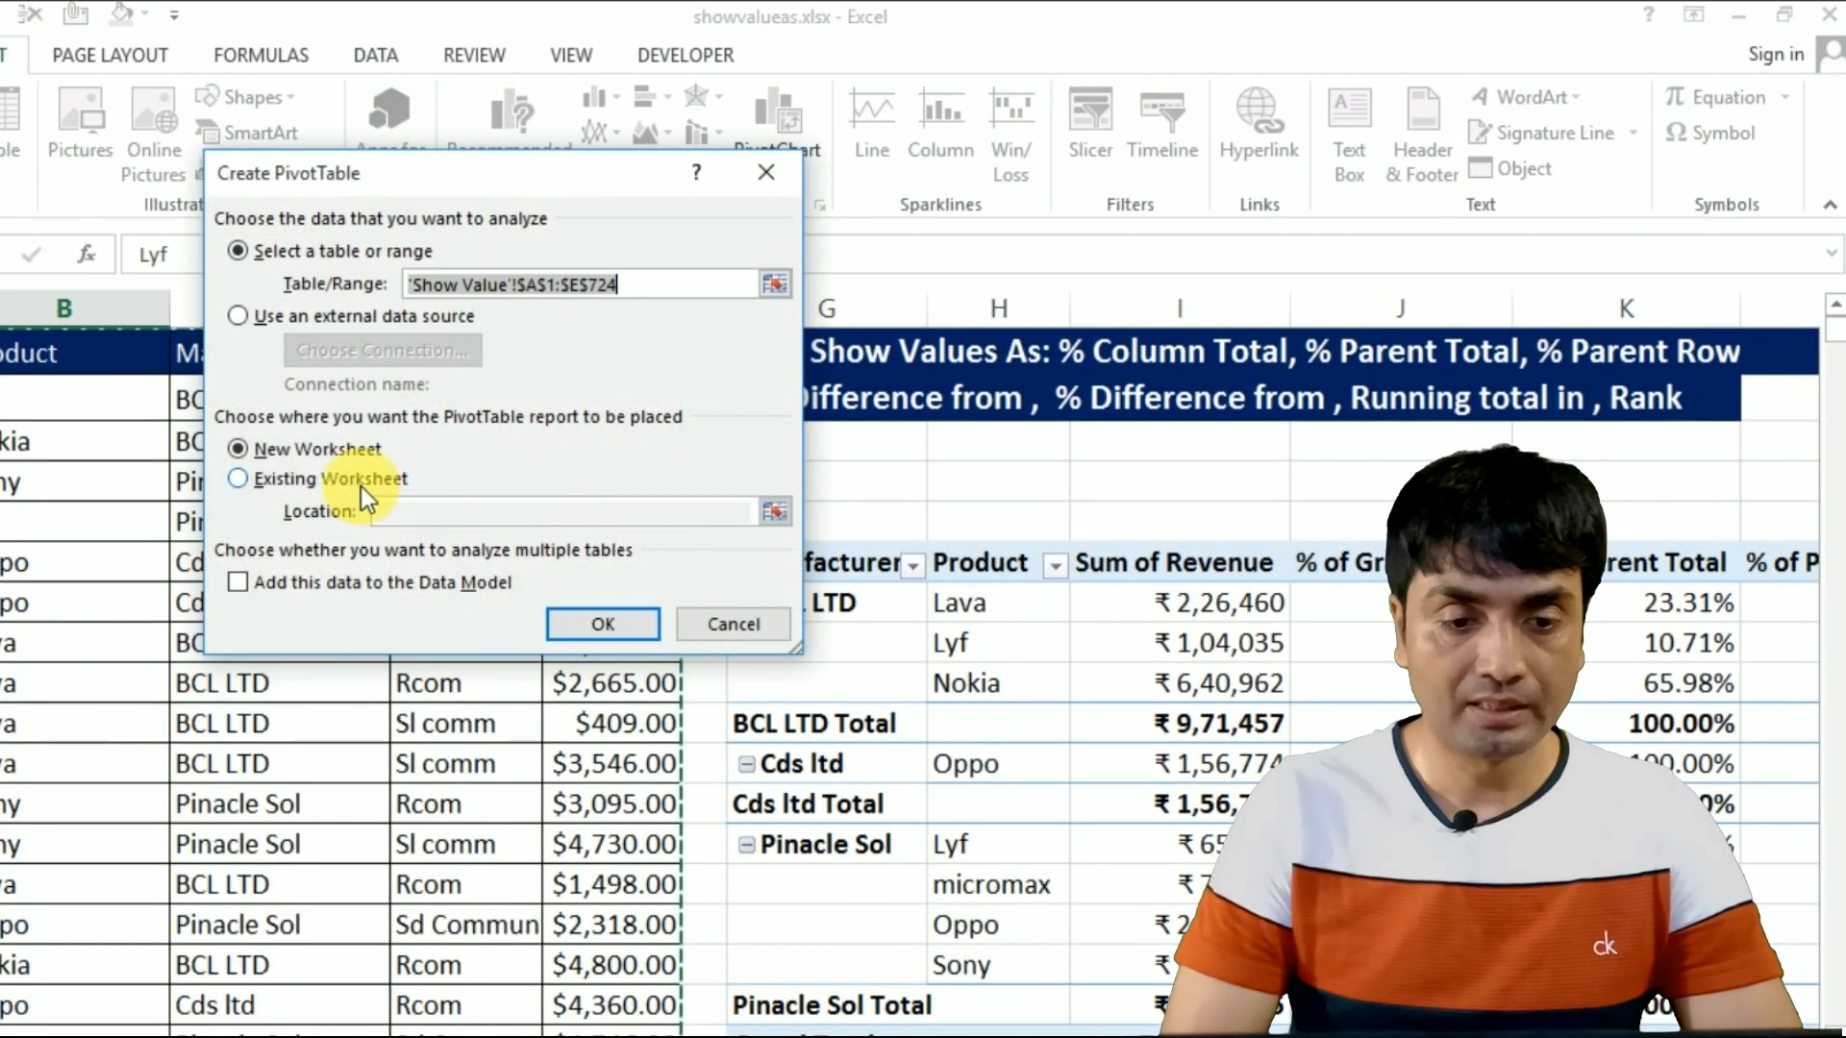
{"action": "left_click", "coordinate": [360, 481]}
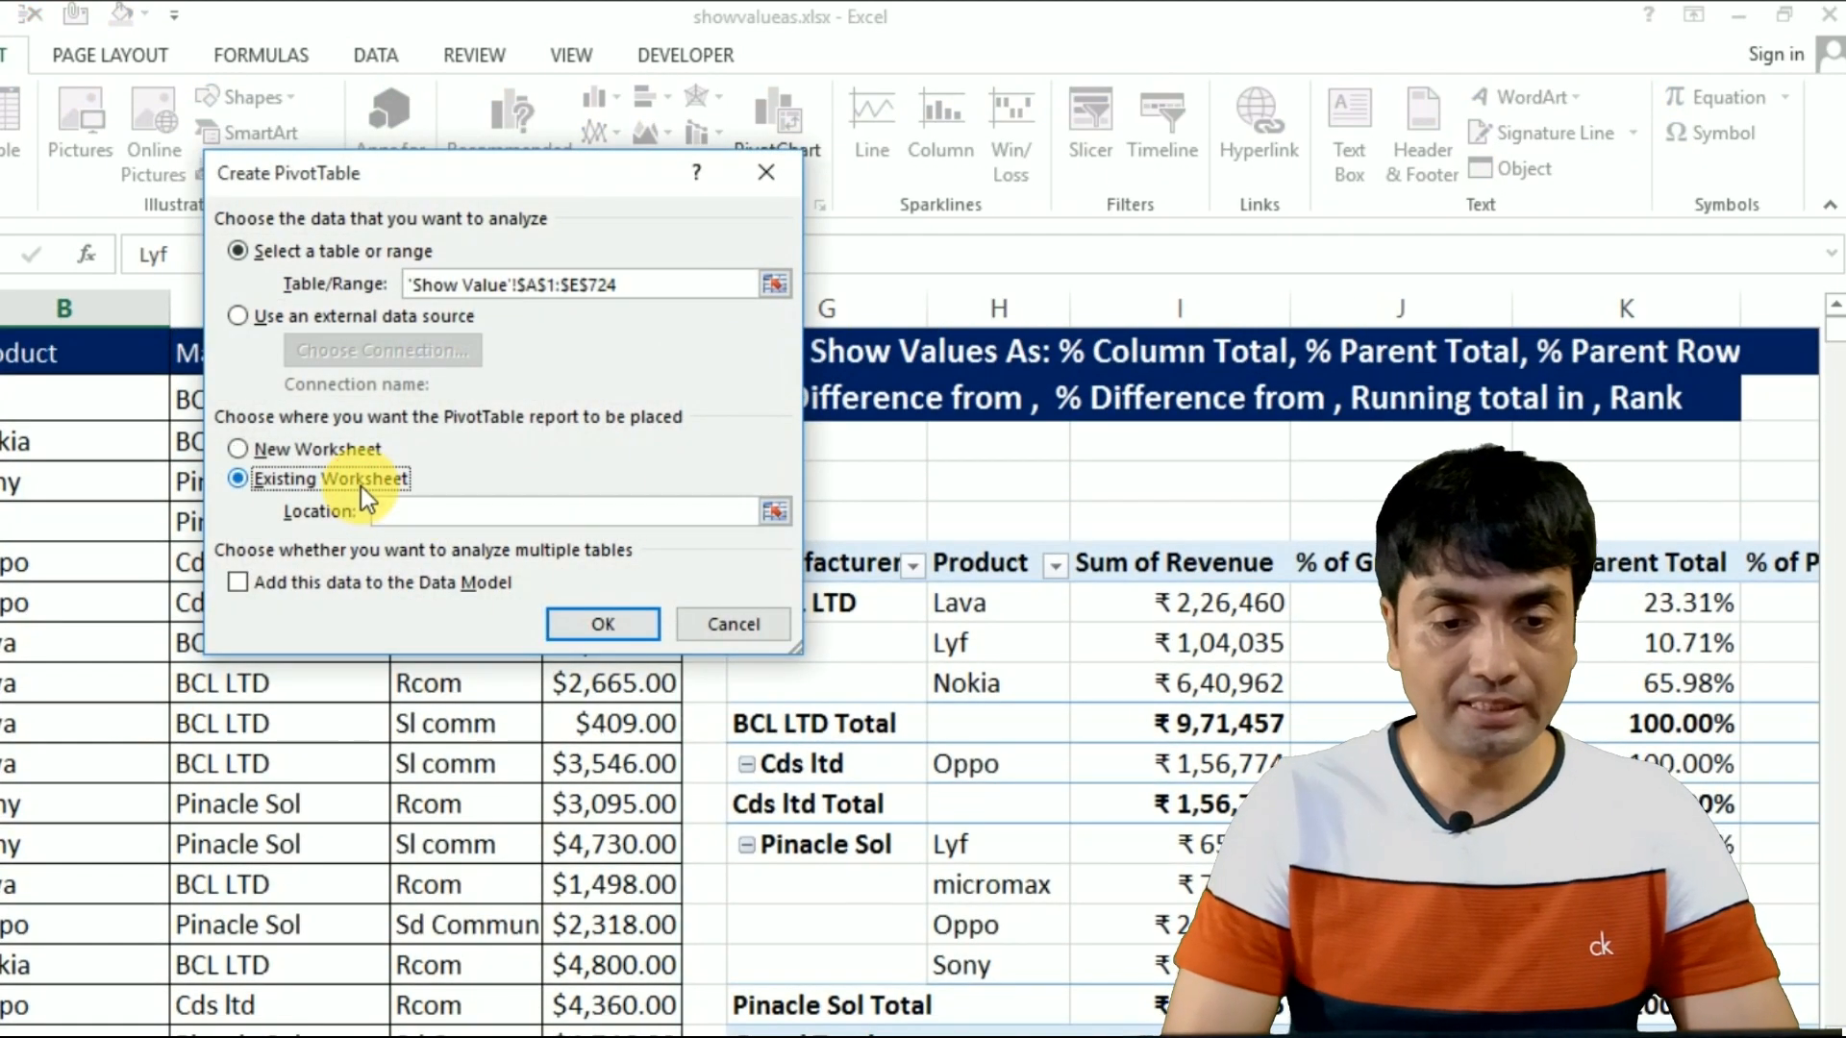
{"action": "left_click", "coordinate": [599, 871]}
{"action": "scroll", "coordinate": [601, 875], "scroll_direction": "down", "scroll_amount": 5}
{"action": "key", "text": "Right"}
{"action": "key", "text": "Right"}
{"action": "key", "text": "Up"}
{"action": "key", "text": "Up"}
{"action": "key", "text": "Up"}
{"action": "key", "text": "Up"}
{"action": "key", "text": "Up"}
{"action": "key", "text": "Up"}
{"action": "key", "text": "Up"}
{"action": "key", "text": "Up"}
{"action": "key", "text": "Up"}
{"action": "key", "text": "Up"}
{"action": "key", "text": "Up"}
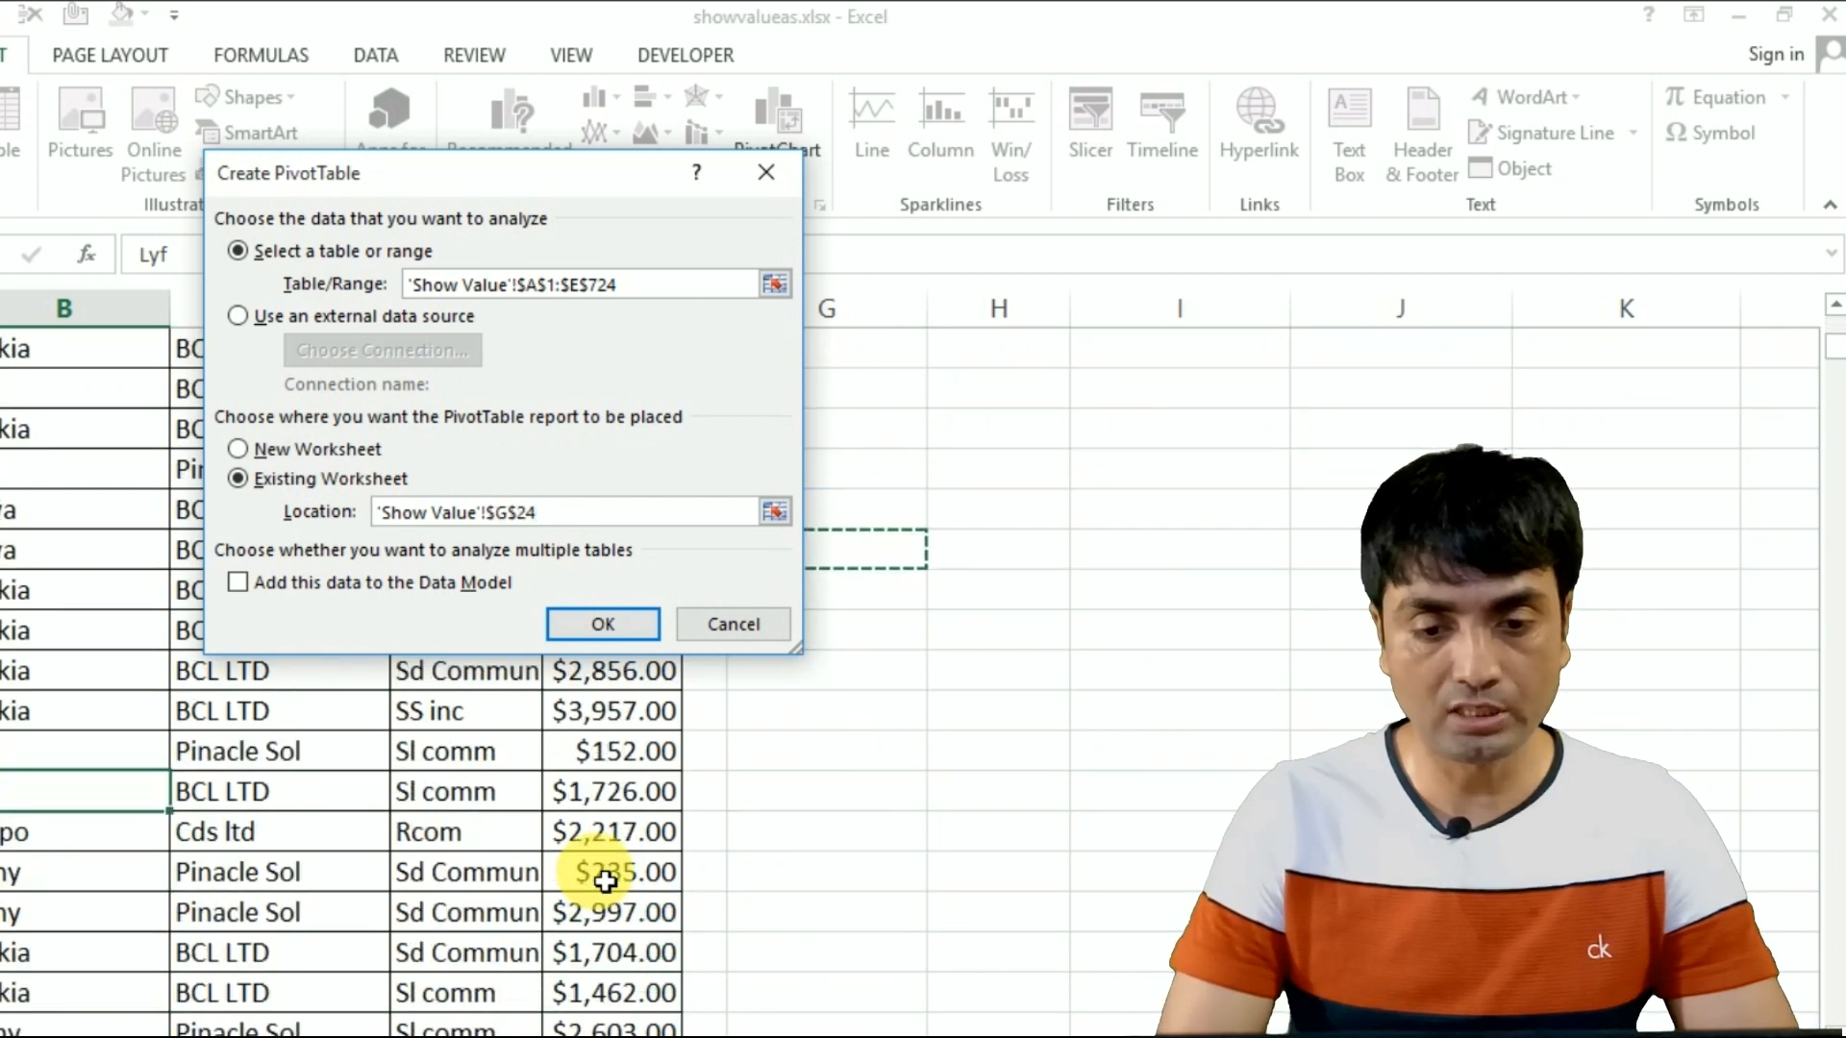
{"action": "left_click", "coordinate": [605, 627]}
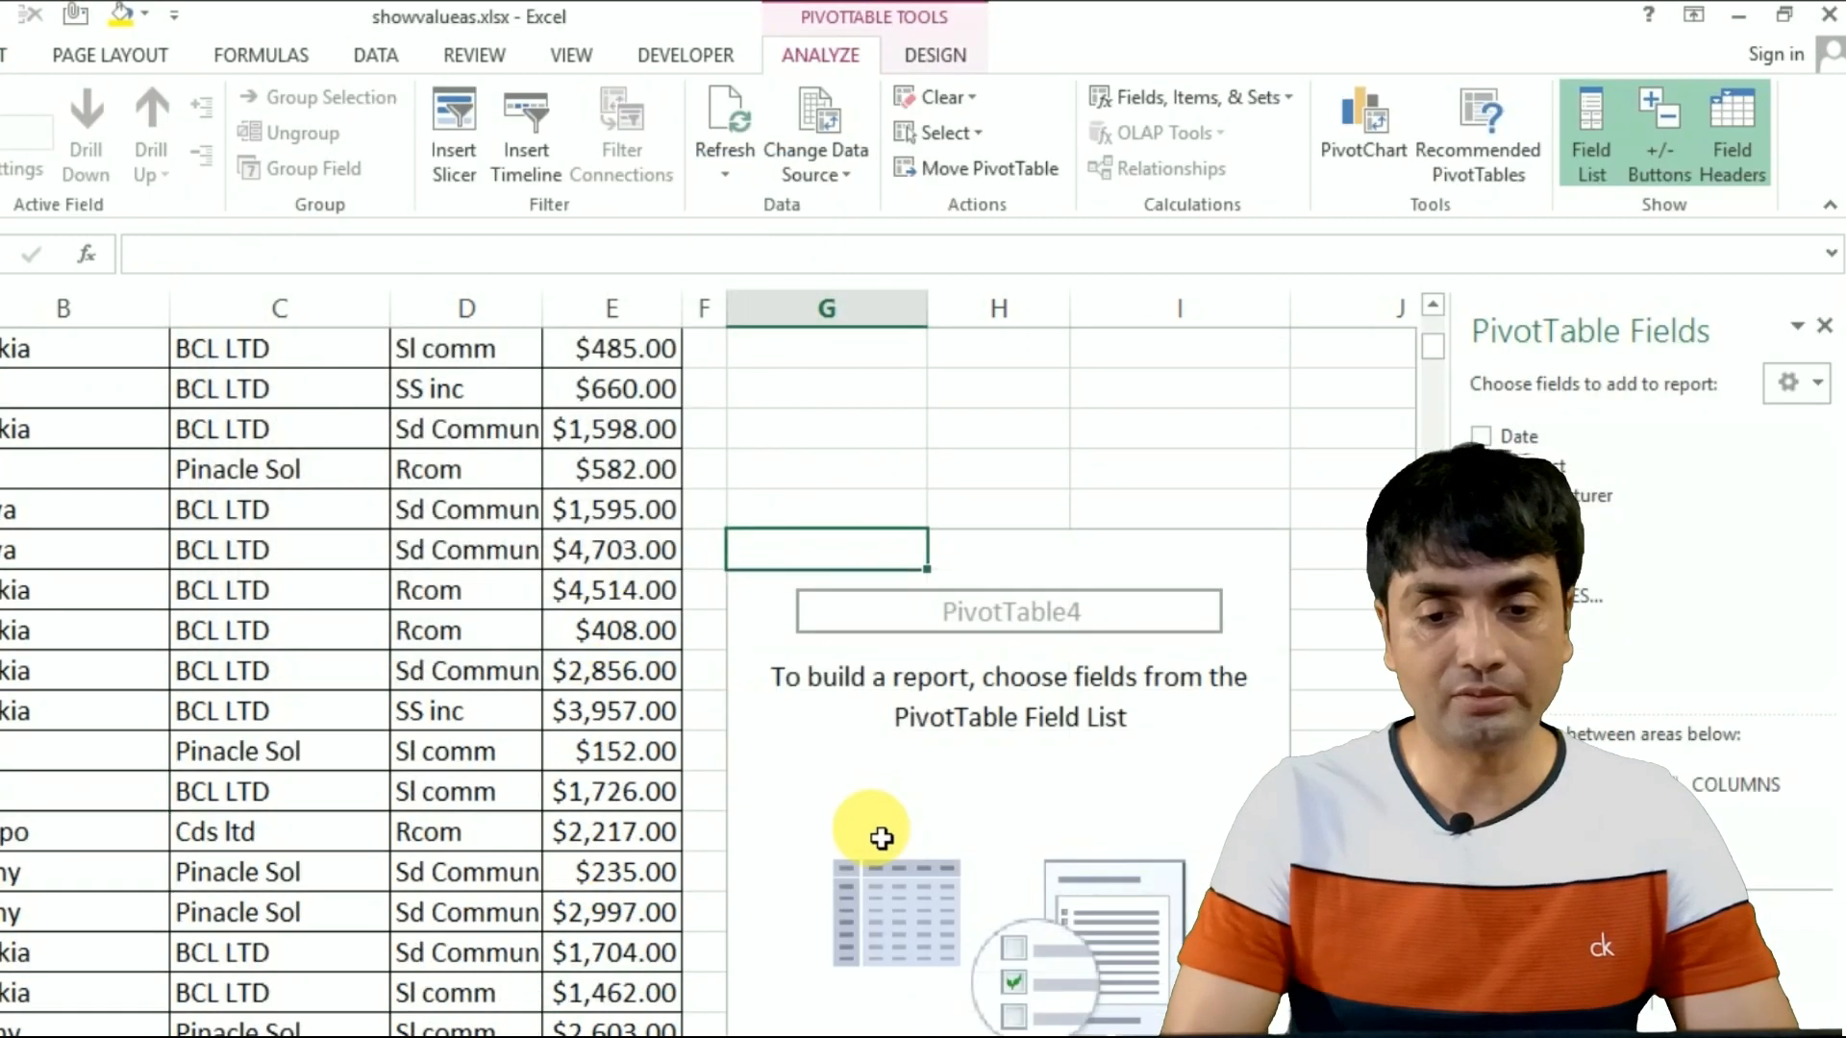
Step: Add Date to the rows of the new PivotTable and group it by Months and Years
{"action": "scroll", "coordinate": [1010, 673], "scroll_direction": "right", "scroll_amount": 5}
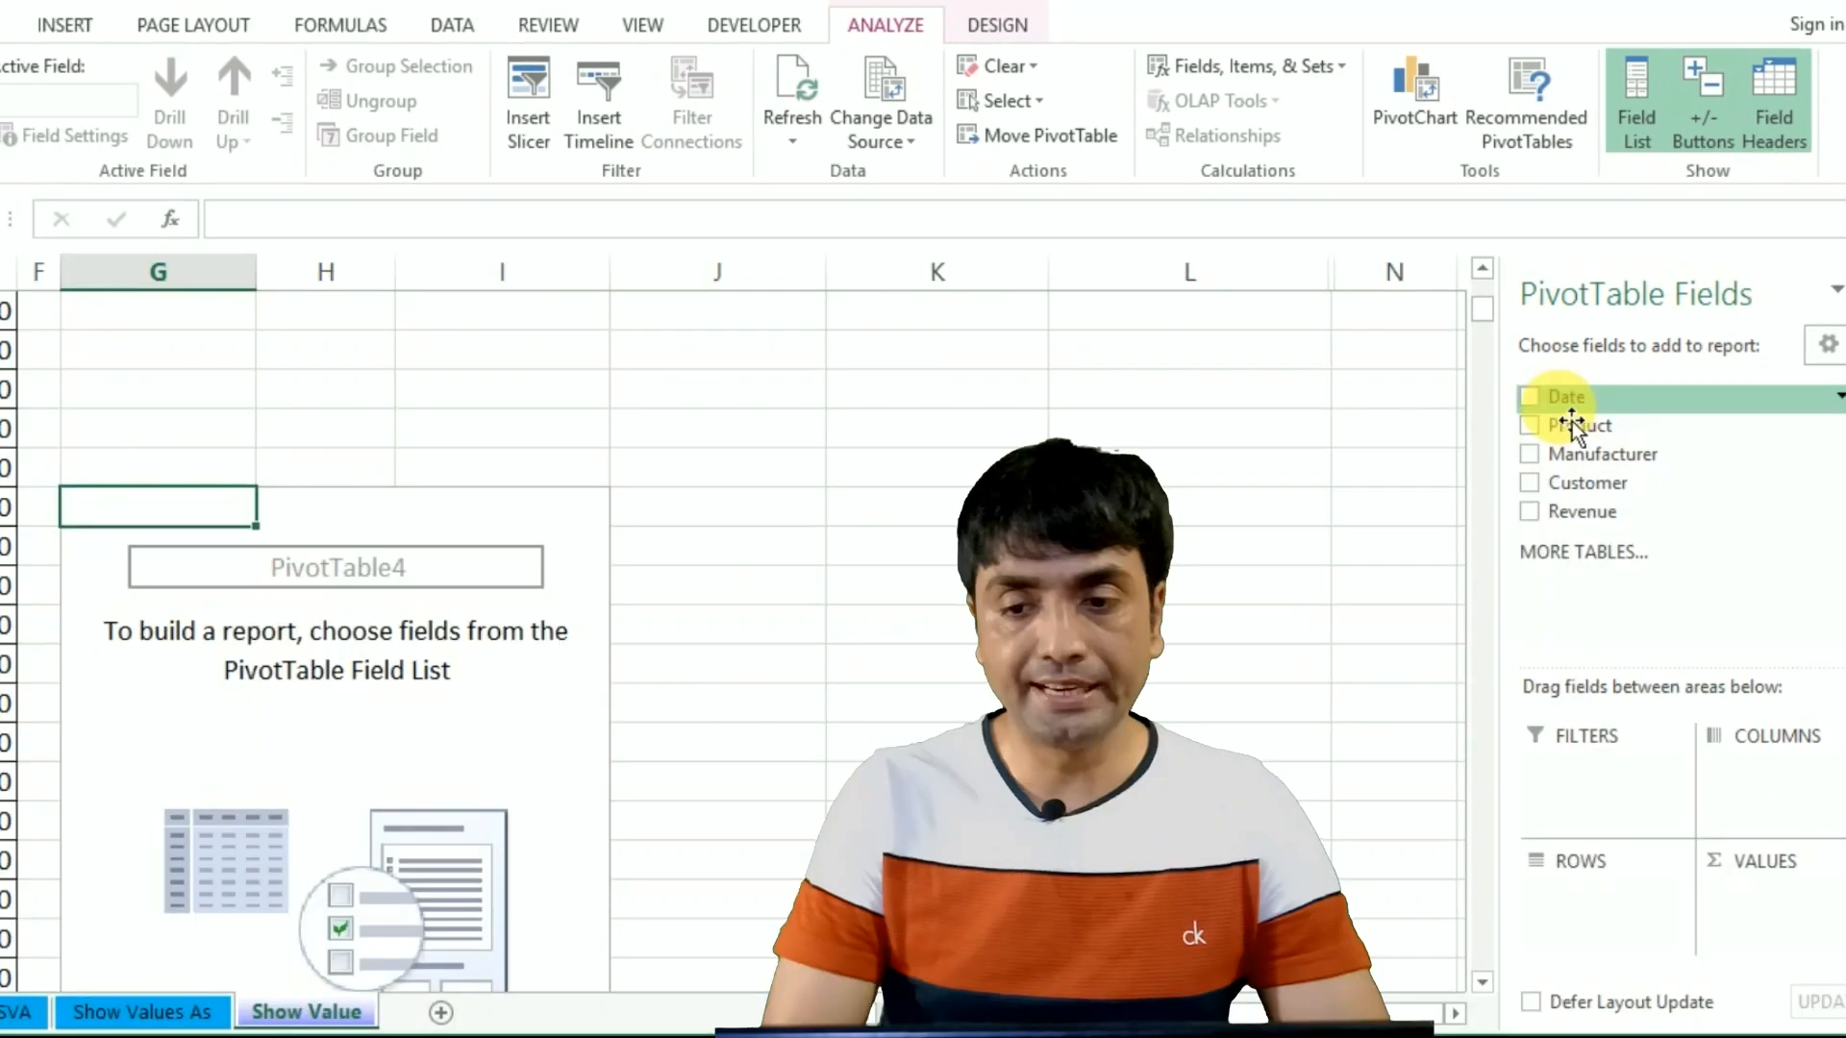
{"action": "left_click_drag", "start_coordinate": [1572, 421], "coordinate": [1587, 883]}
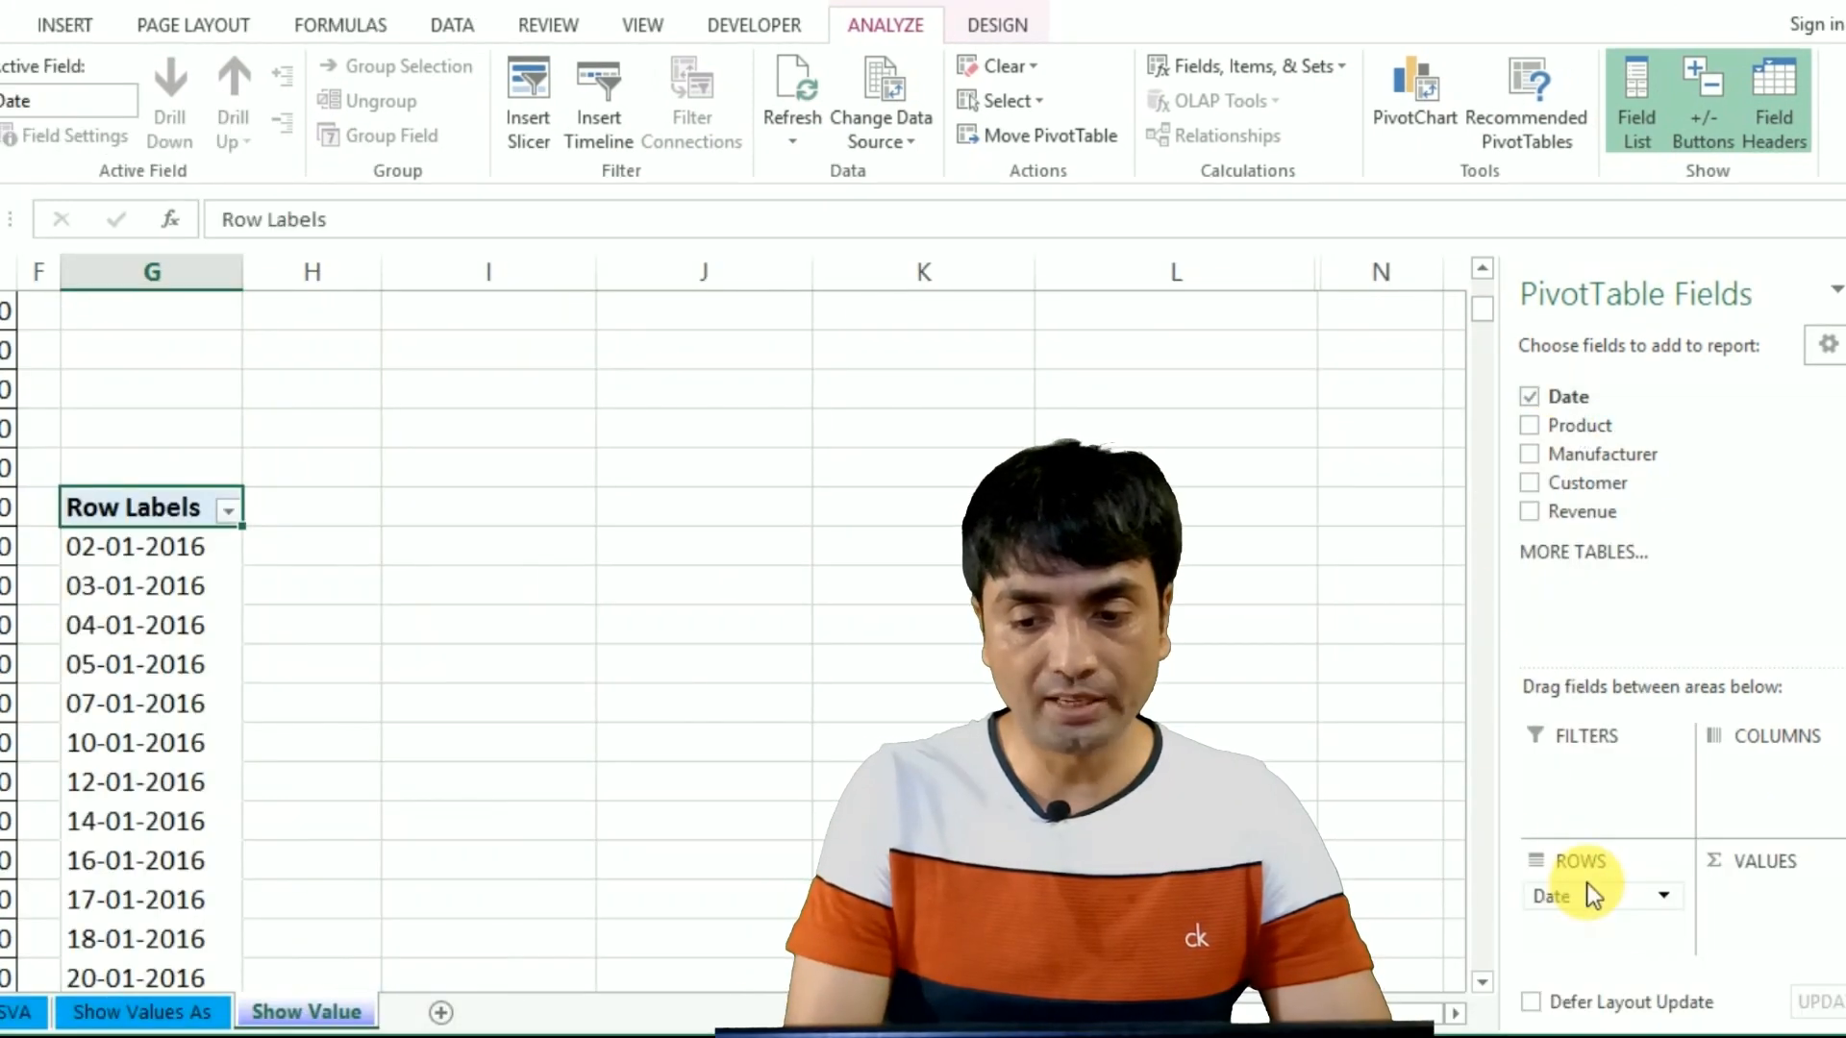
{"action": "key", "text": "Down"}
{"action": "key", "text": "Down"}
{"action": "key", "text": "Down"}
{"action": "key", "text": "Down"}
{"action": "key", "text": "Down"}
{"action": "key", "text": "Down"}
{"action": "key", "text": "Down"}
{"action": "key", "text": "Down"}
{"action": "key", "text": "Down"}
{"action": "key", "text": "Down"}
{"action": "key", "text": "Down"}
{"action": "key", "text": "Down"}
{"action": "key", "text": "Down"}
{"action": "key", "text": "Down"}
{"action": "key", "text": "Down"}
{"action": "key", "text": "Down"}
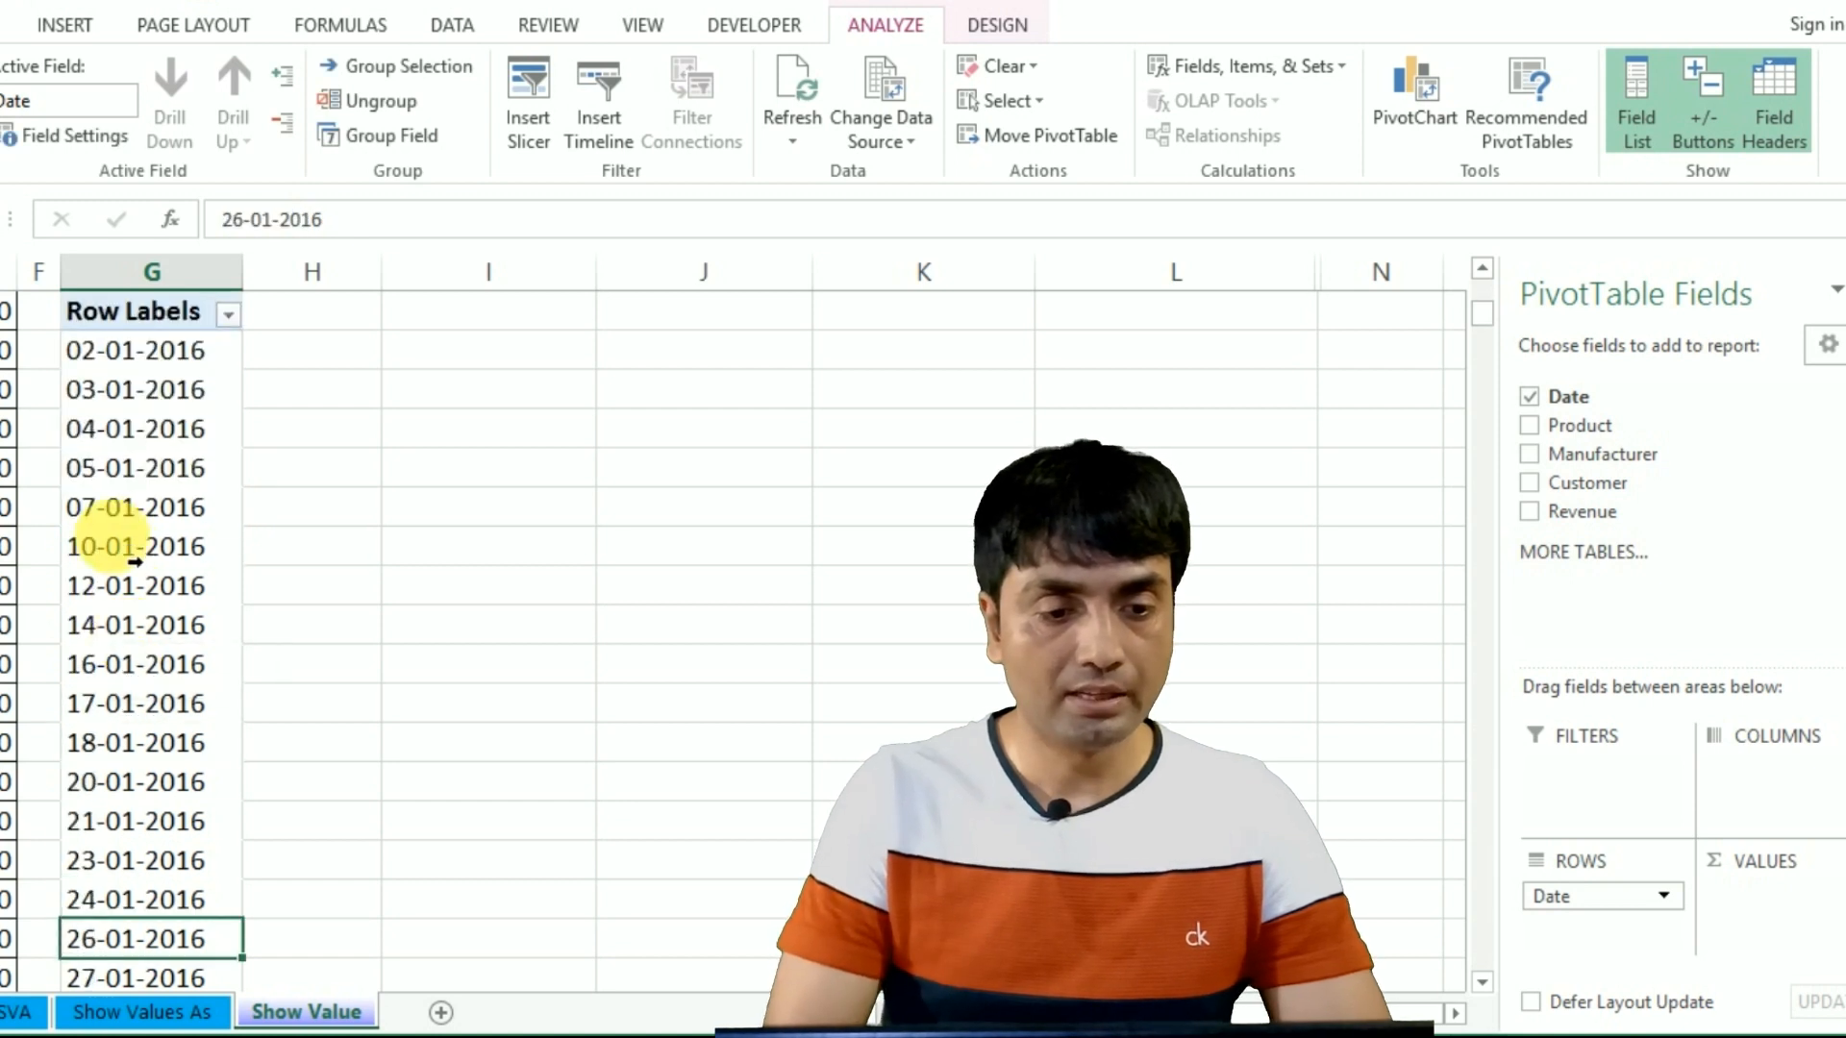
{"action": "right_click", "coordinate": [112, 538]}
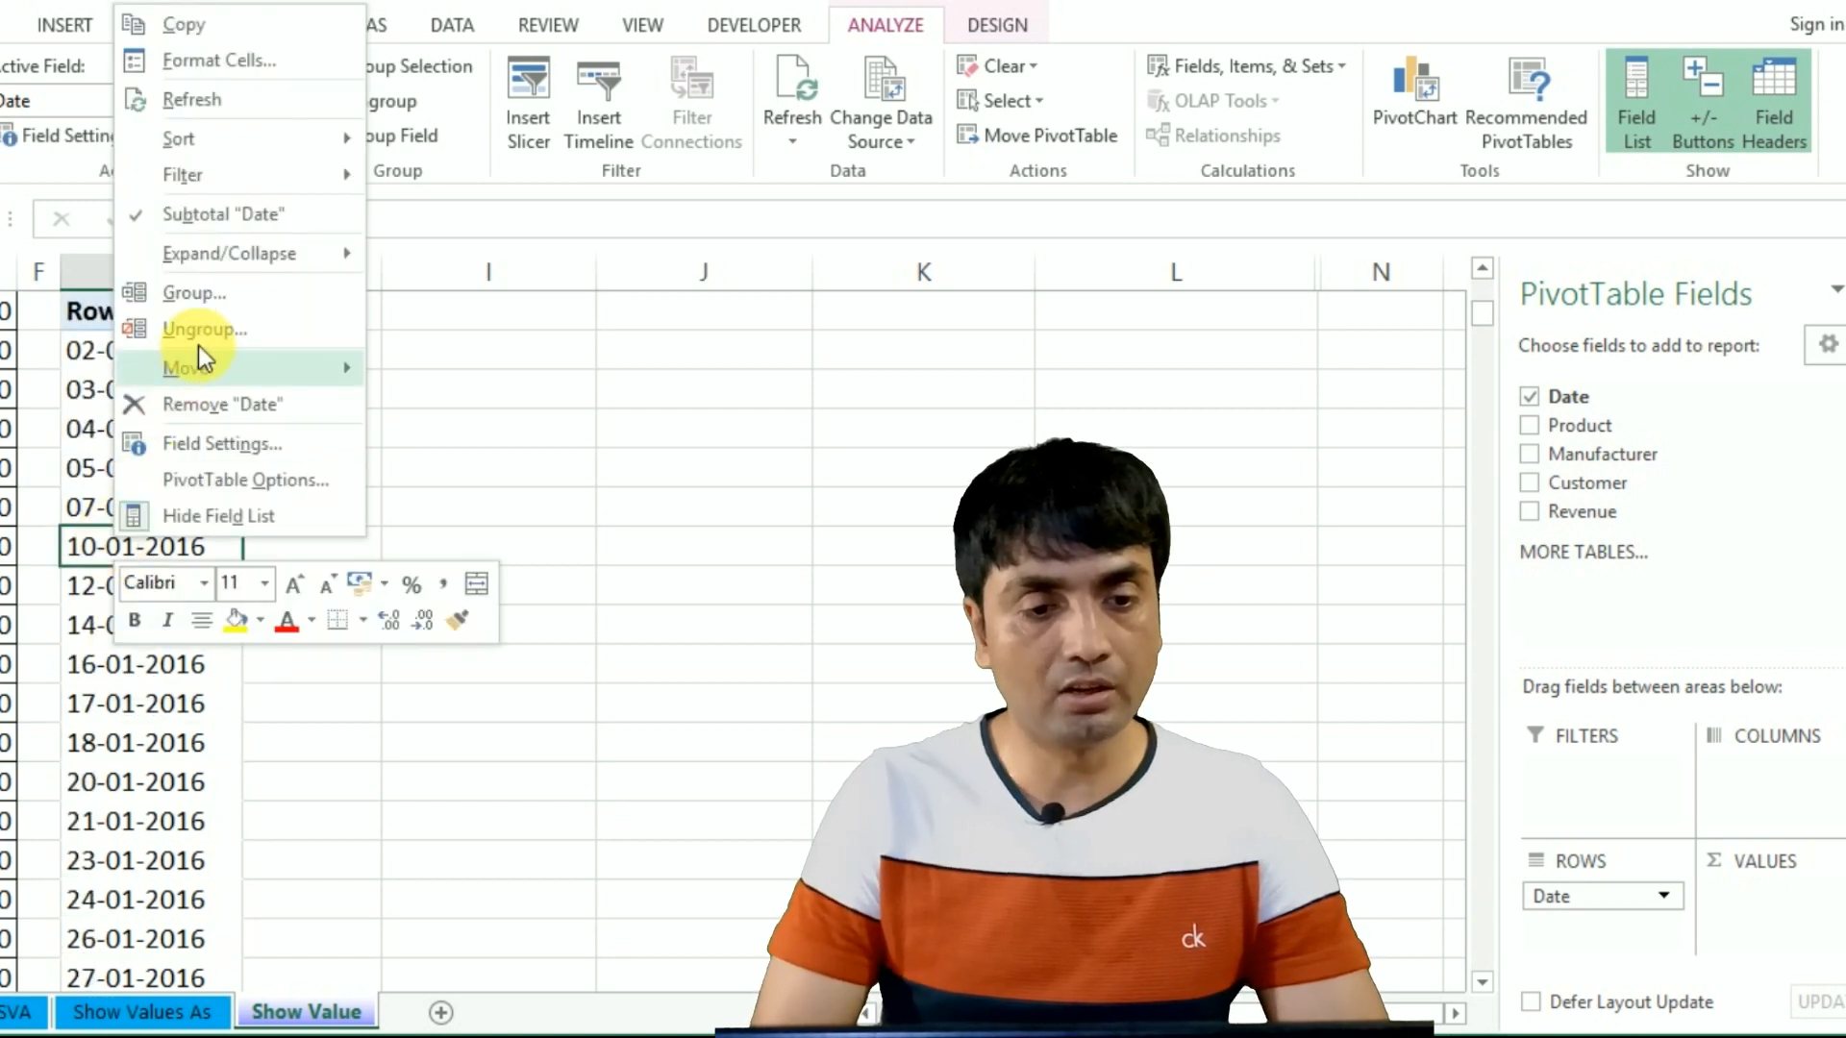
{"action": "left_click", "coordinate": [205, 291]}
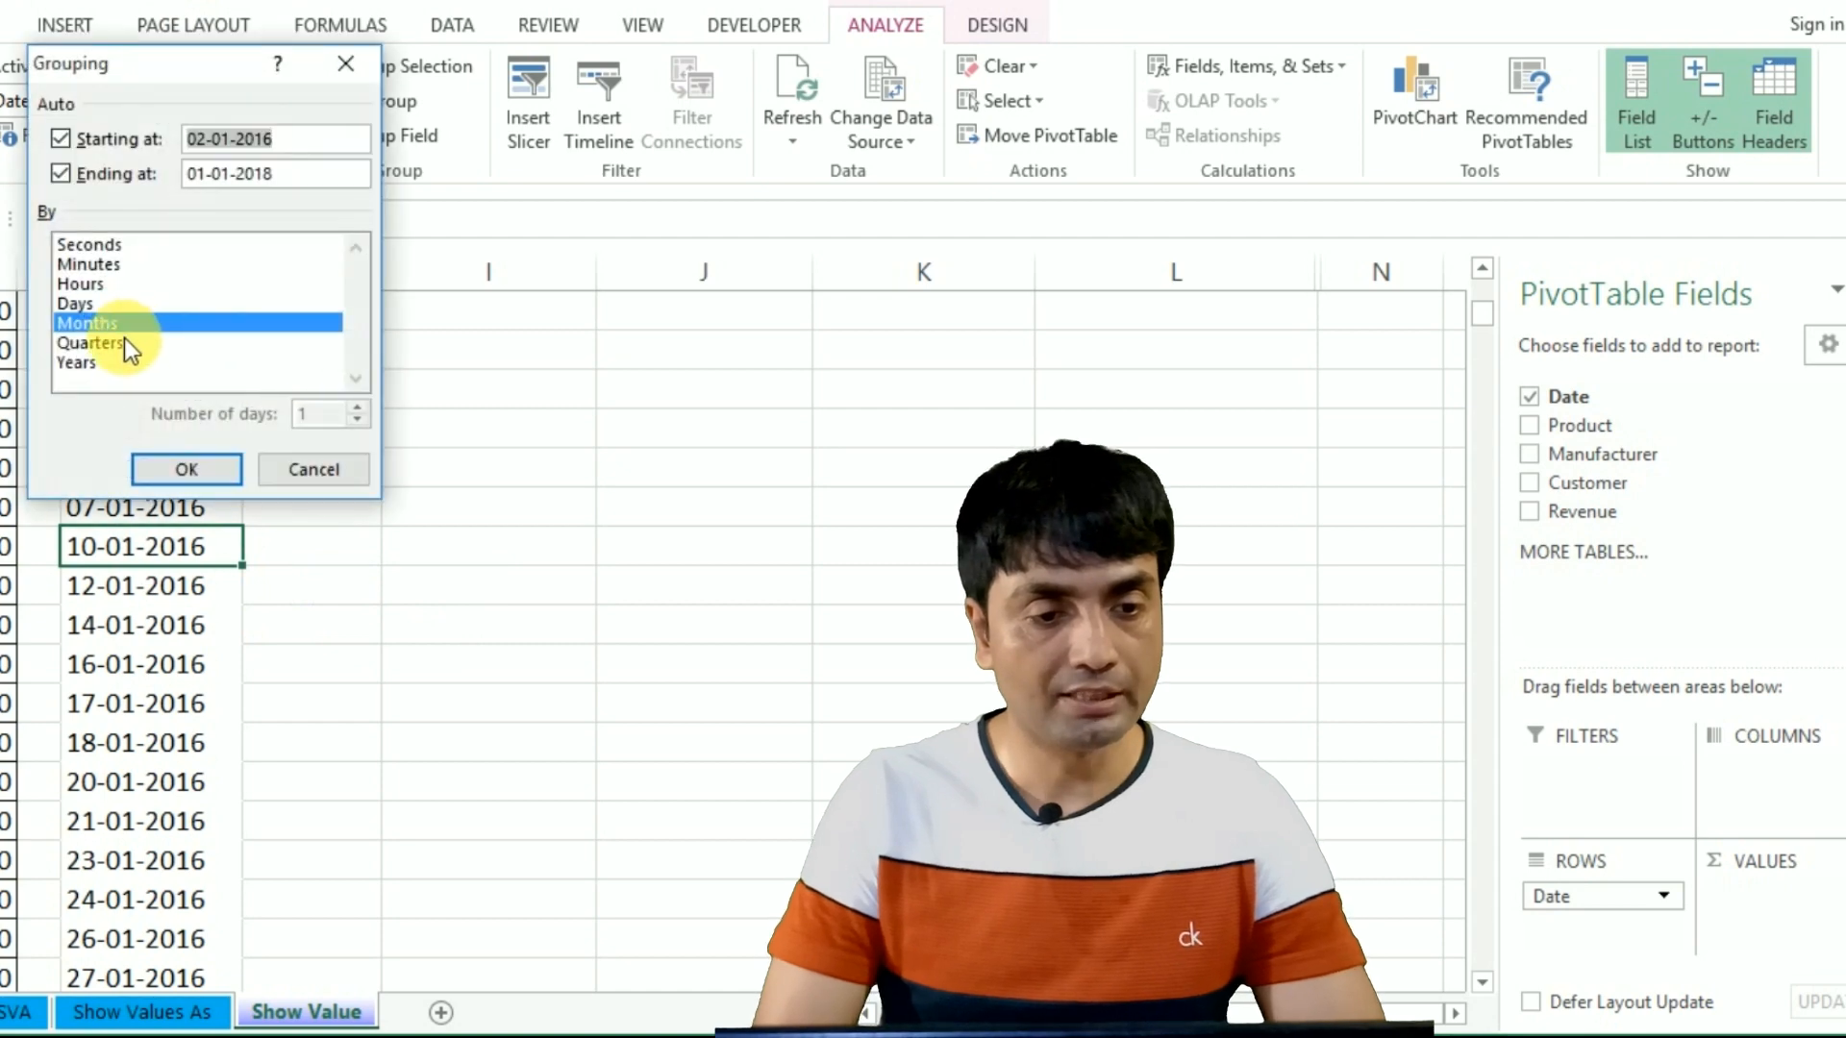
{"action": "left_click", "coordinate": [89, 365]}
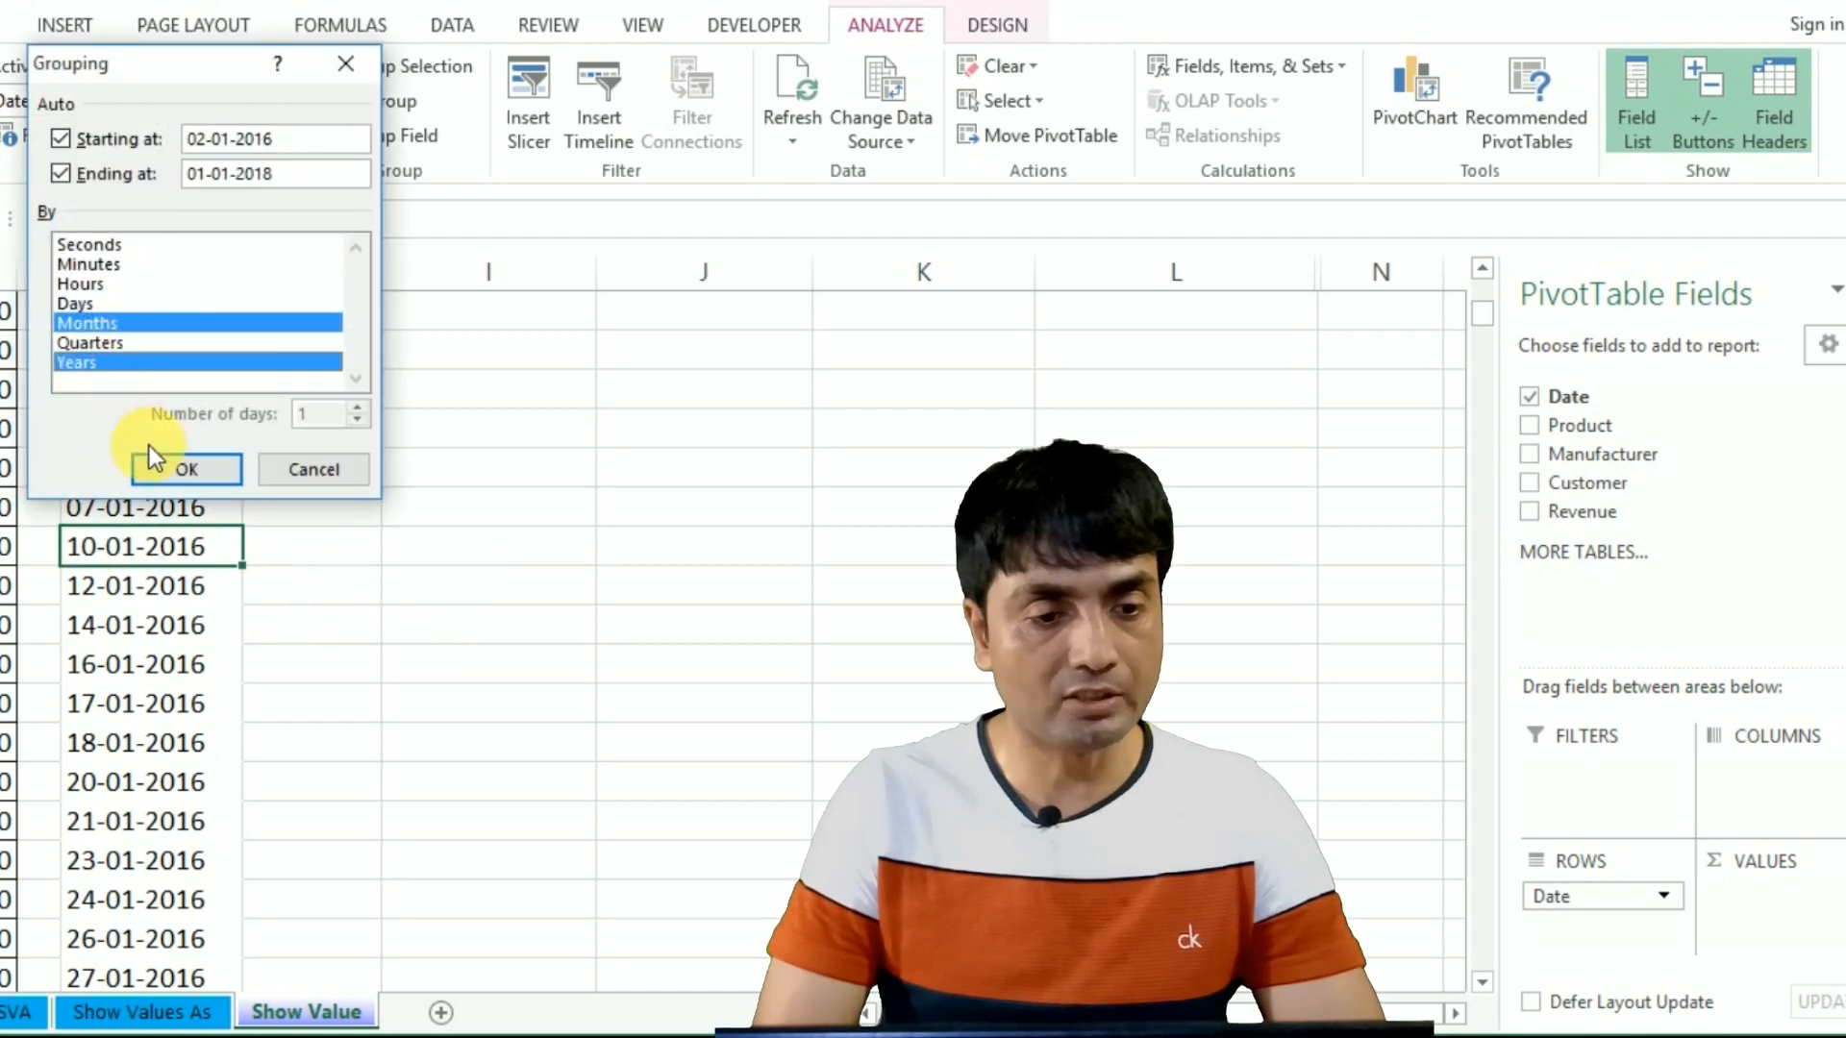
{"action": "left_click", "coordinate": [170, 469]}
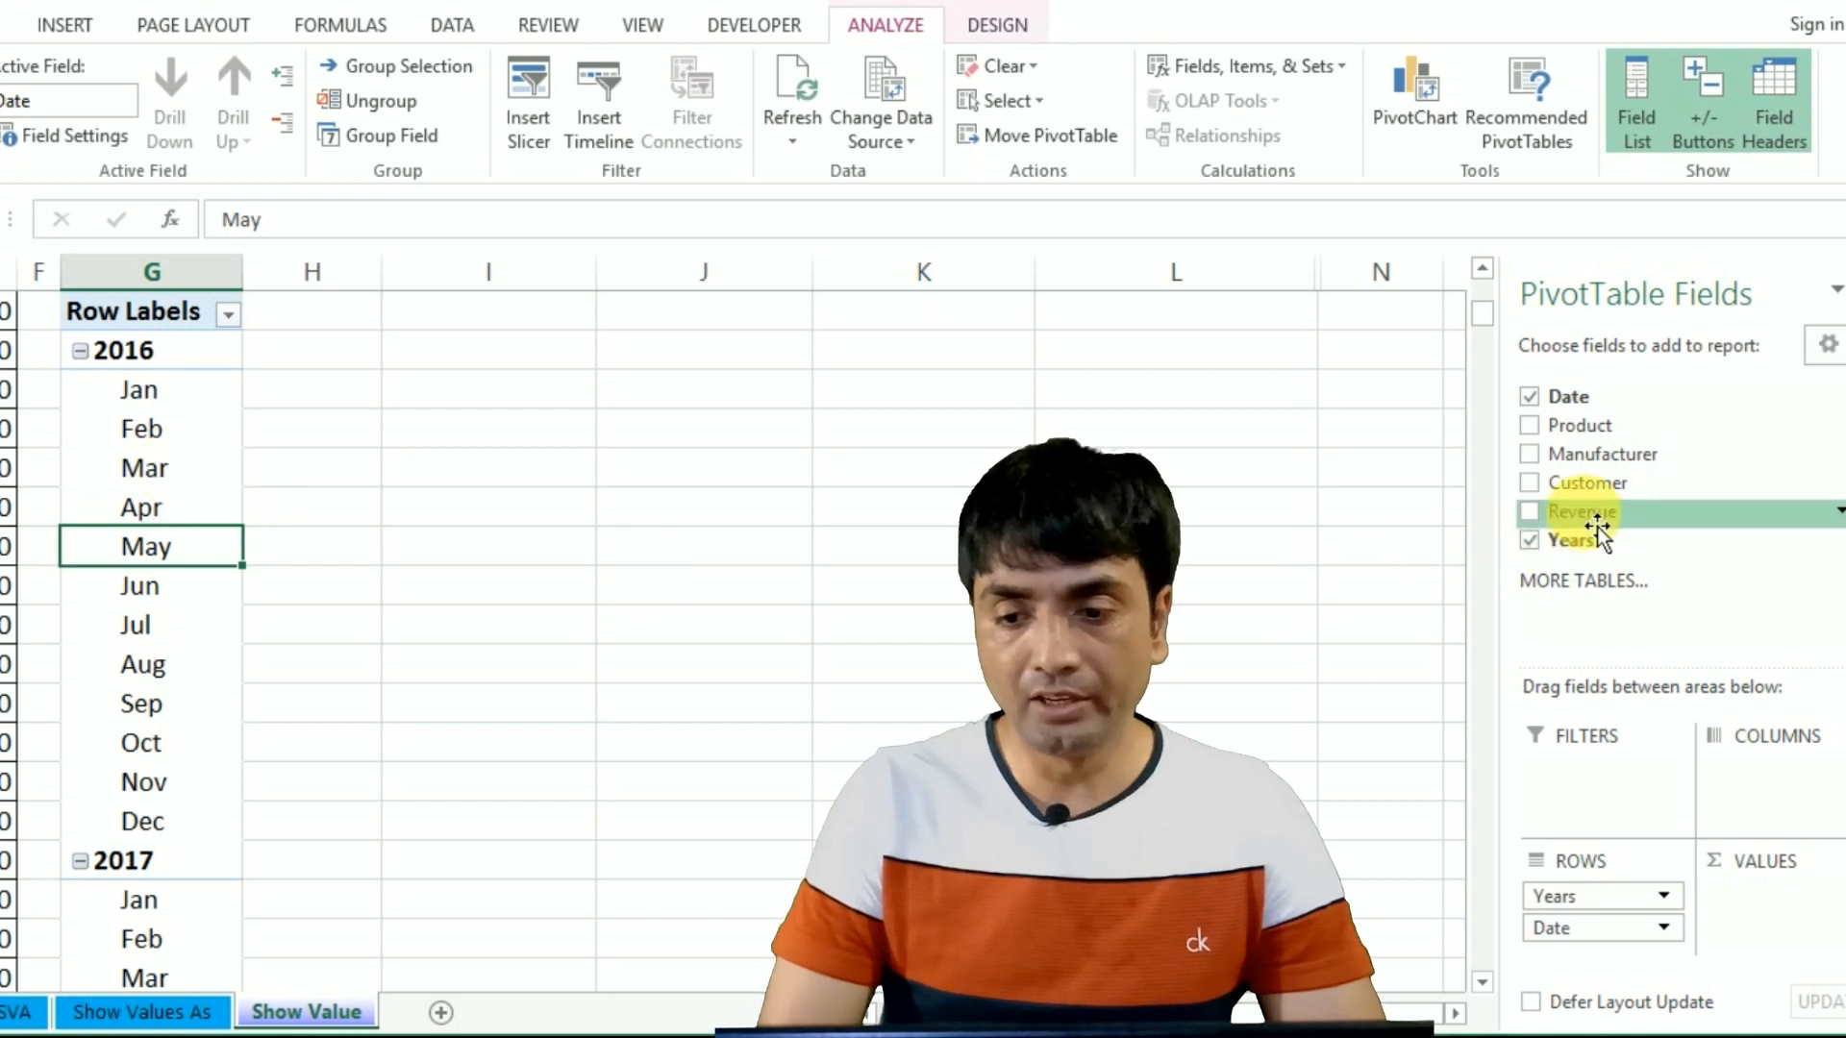
Step: Add Revenue to the values of the new PivotTable and switch its report layout to tabular form
{"action": "left_click_drag", "start_coordinate": [1598, 519], "coordinate": [1800, 925]}
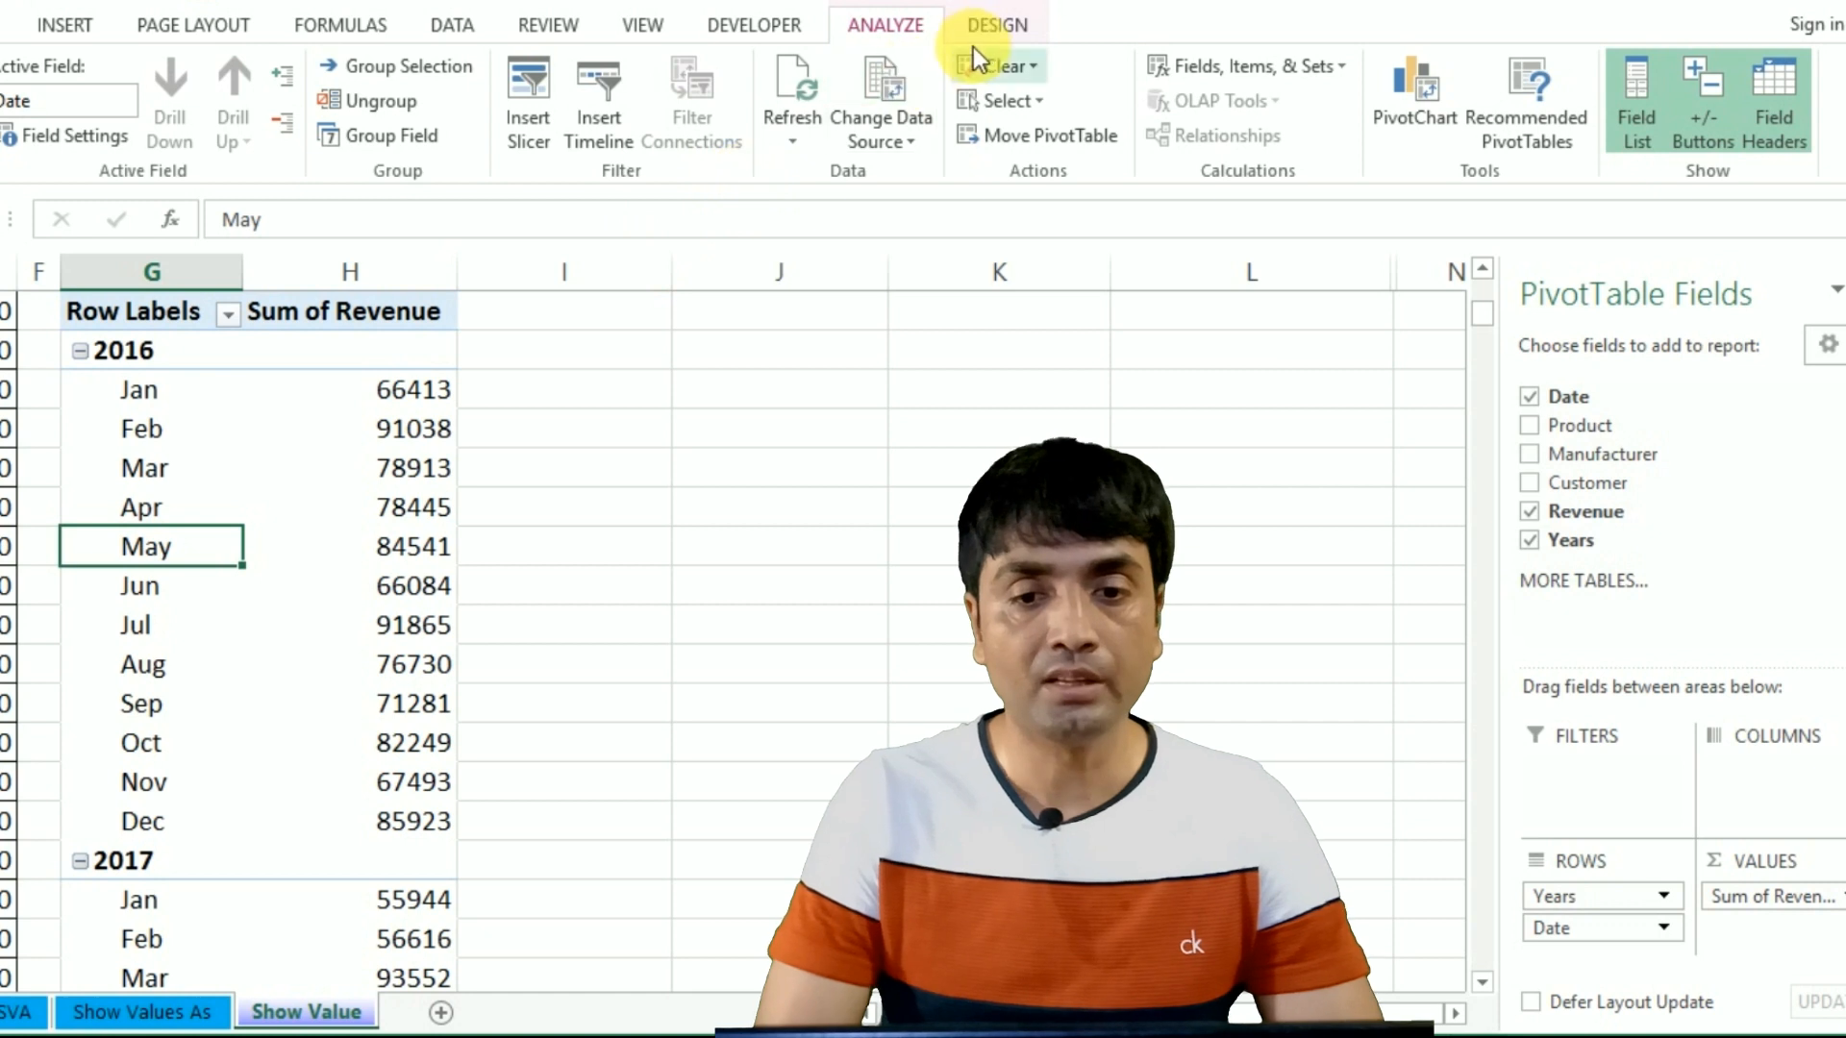
{"action": "left_click", "coordinate": [1000, 28]}
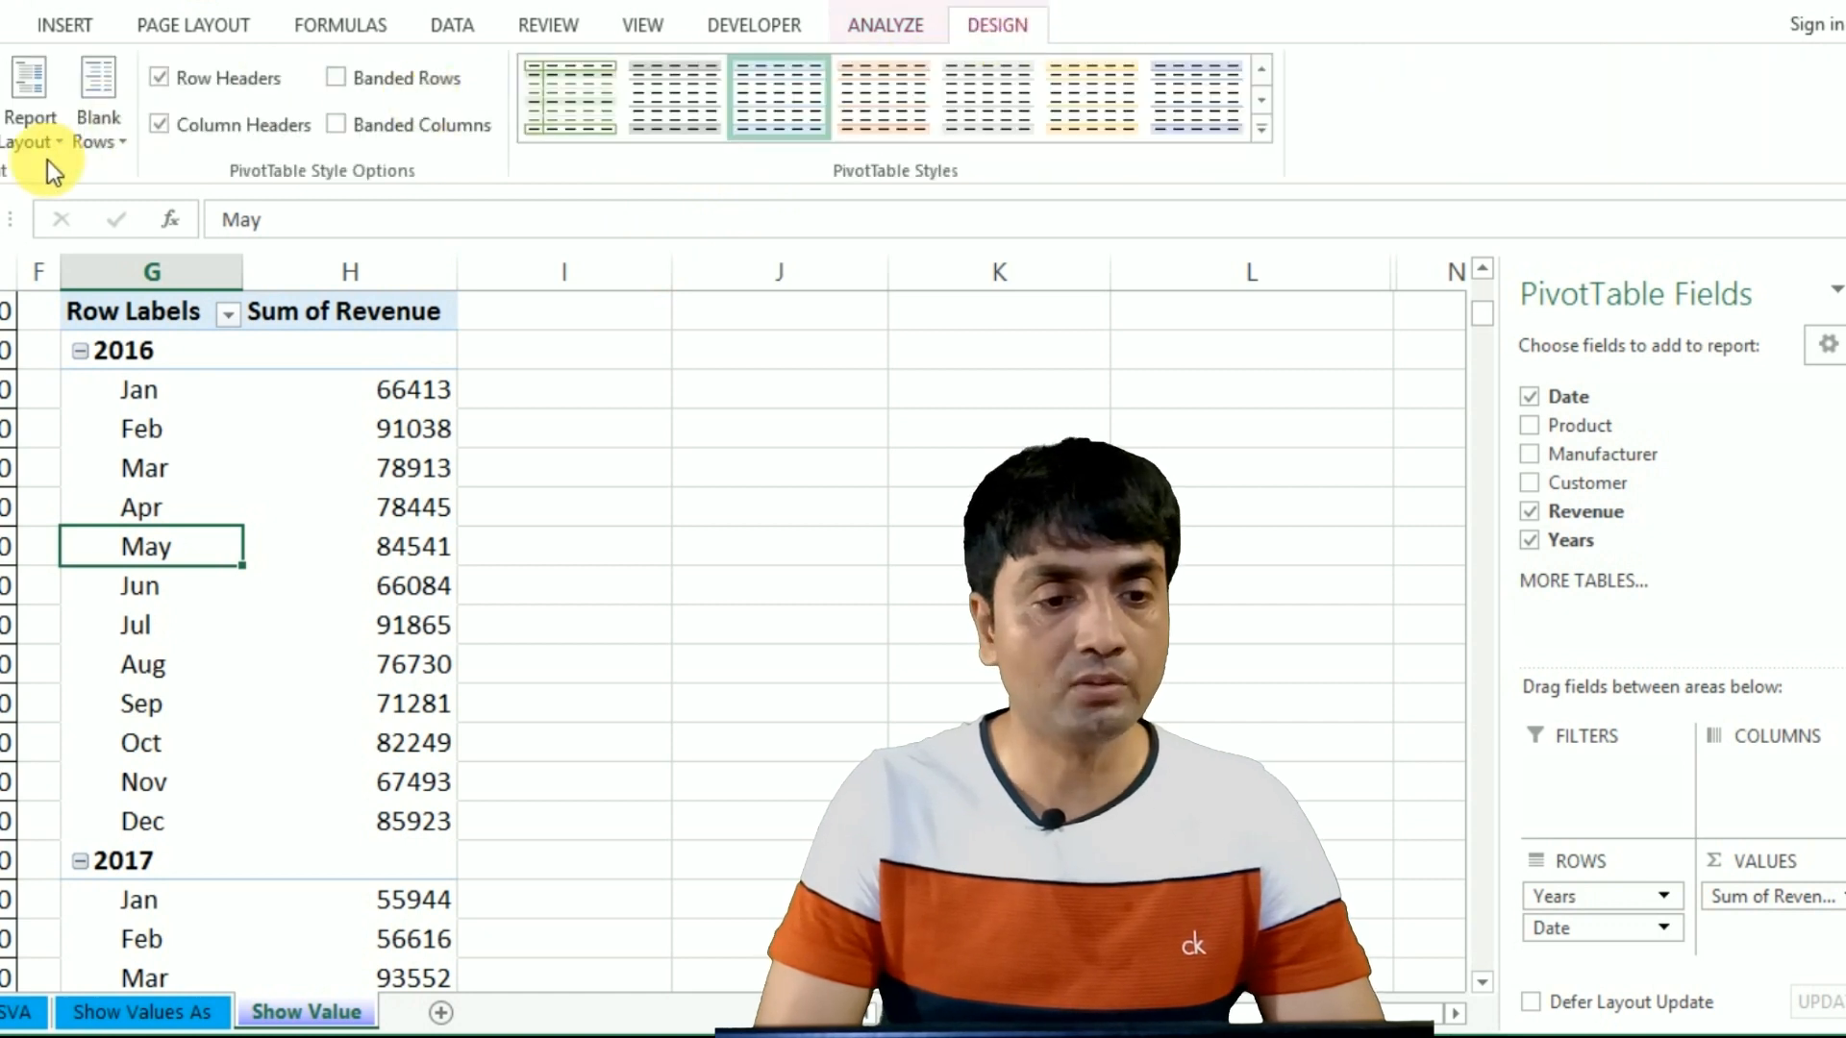
{"action": "left_click", "coordinate": [27, 144]}
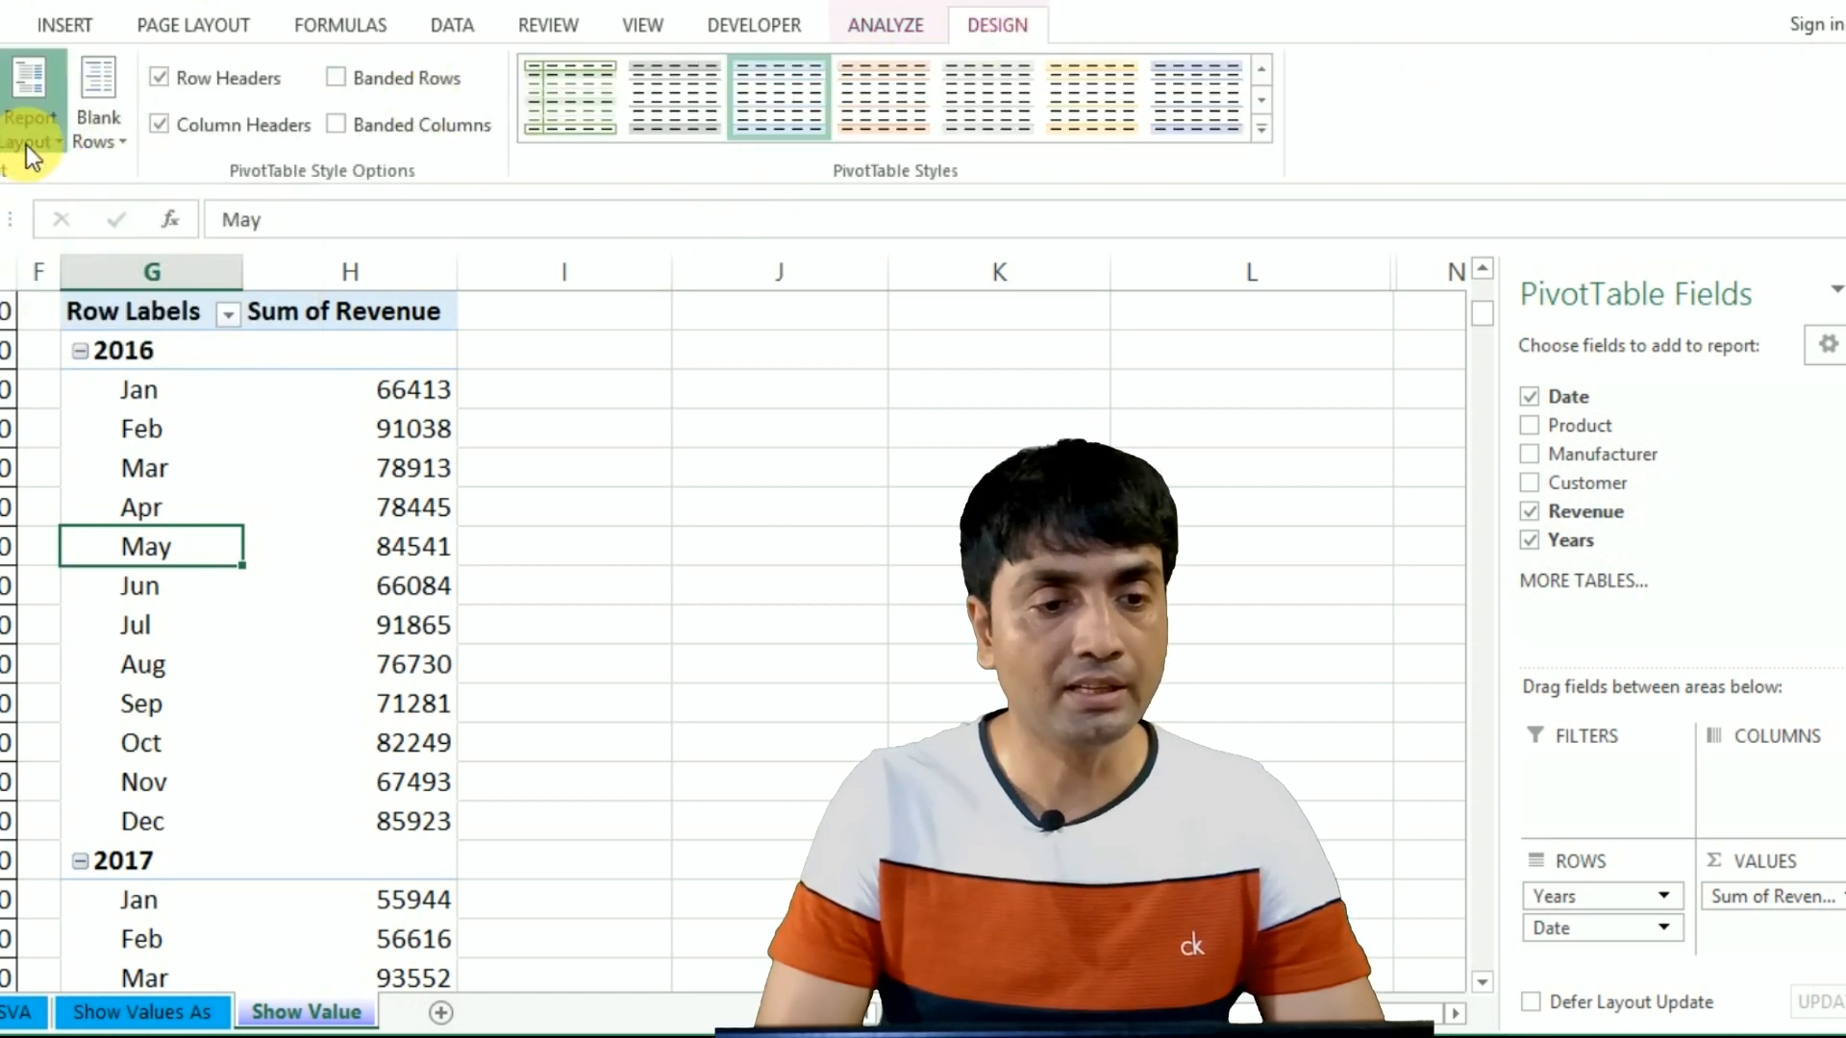
{"action": "left_click", "coordinate": [131, 320]}
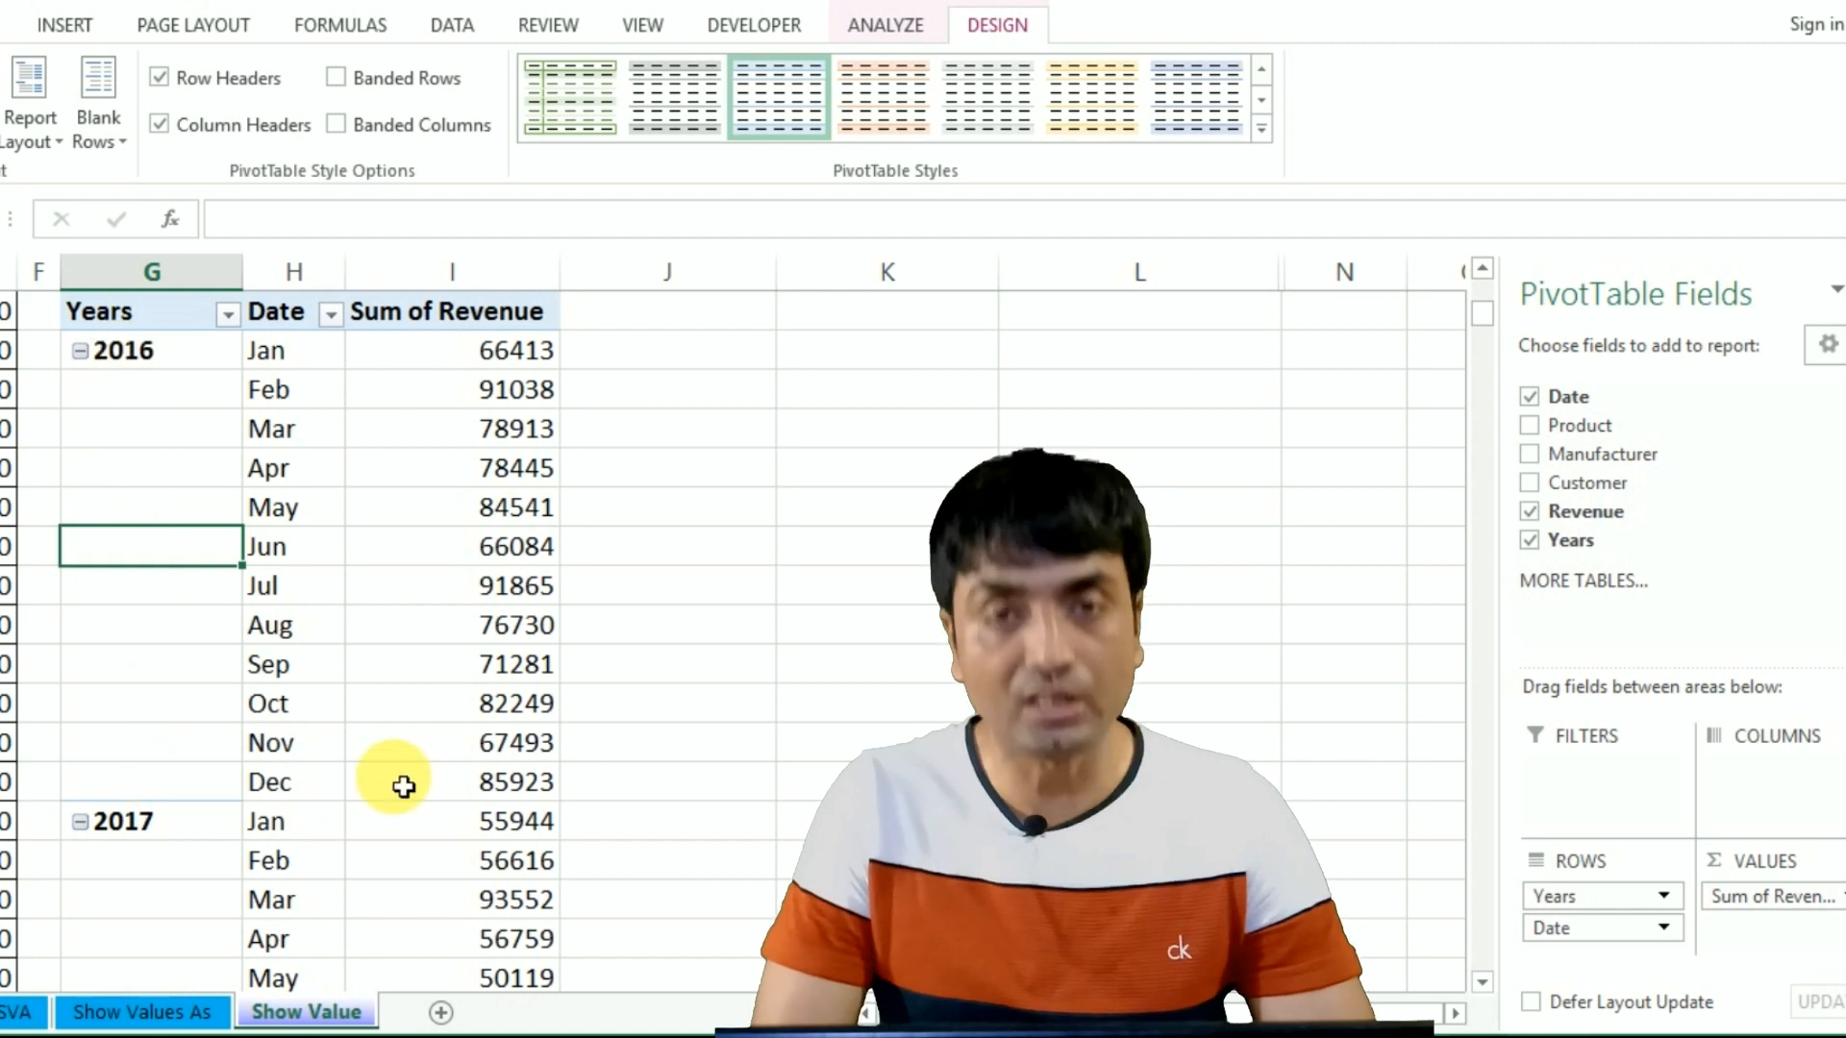
Step: Look through the monthly revenue rows for 2016 and 2017 in the new PivotTable
{"action": "key", "text": "Down"}
{"action": "key", "text": "Down"}
{"action": "key", "text": "Down"}
{"action": "key", "text": "Down"}
{"action": "key", "text": "Down"}
{"action": "key", "text": "Down"}
{"action": "key", "text": "Down"}
{"action": "key", "text": "Down"}
{"action": "key", "text": "Down"}
{"action": "key", "text": "Down"}
{"action": "key", "text": "Down"}
{"action": "key", "text": "Down"}
{"action": "key", "text": "Down"}
{"action": "key", "text": "Down"}
{"action": "key", "text": "Down"}
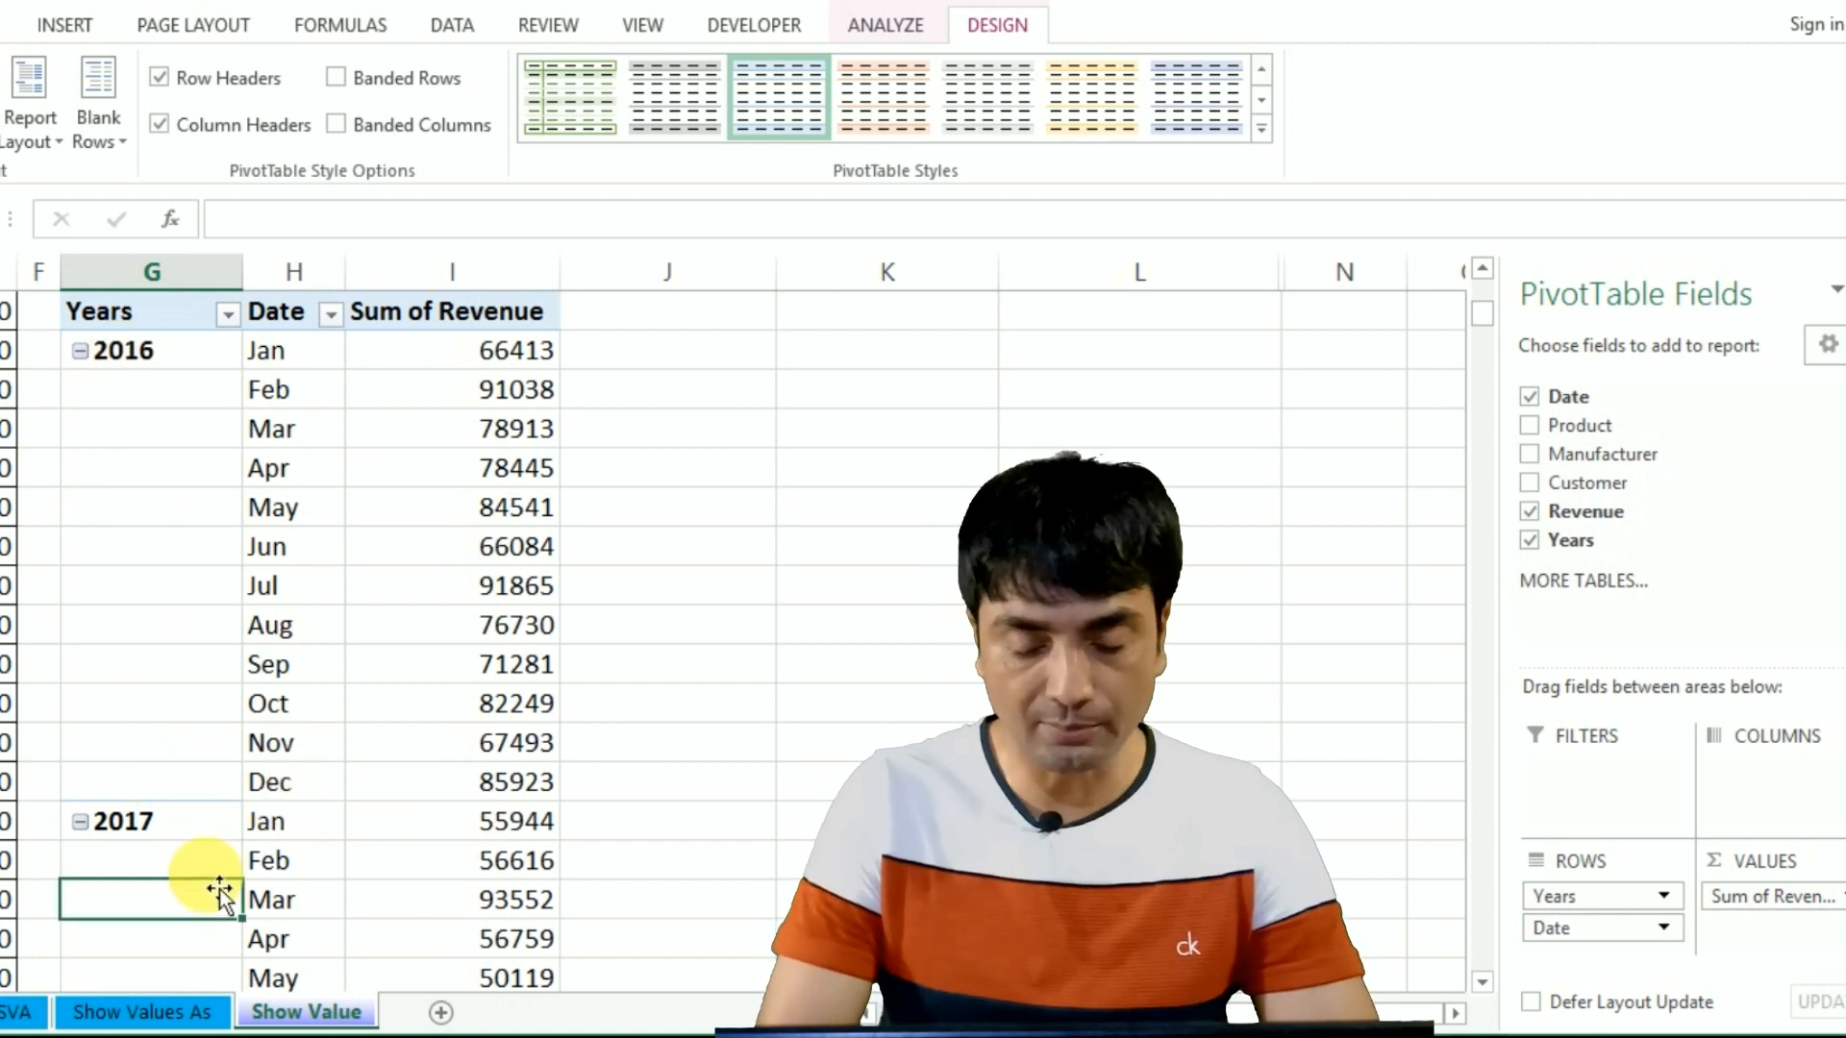
{"action": "key", "text": "Up"}
{"action": "key", "text": "Up"}
{"action": "key", "text": "Up"}
{"action": "key", "text": "Up"}
{"action": "key", "text": "Up"}
{"action": "key", "text": "Up"}
{"action": "key", "text": "Up"}
{"action": "key", "text": "Up"}
{"action": "key", "text": "Up"}
{"action": "key", "text": "Up"}
{"action": "key", "text": "Up"}
{"action": "key", "text": "Up"}
{"action": "key", "text": "Up"}
{"action": "key", "text": "Up"}
{"action": "key", "text": "Up"}
{"action": "key", "text": "Up"}
{"action": "key", "text": "Up"}
{"action": "key", "text": "Up"}
{"action": "key", "text": "Up"}
{"action": "key", "text": "Up"}
{"action": "key", "text": "Up"}
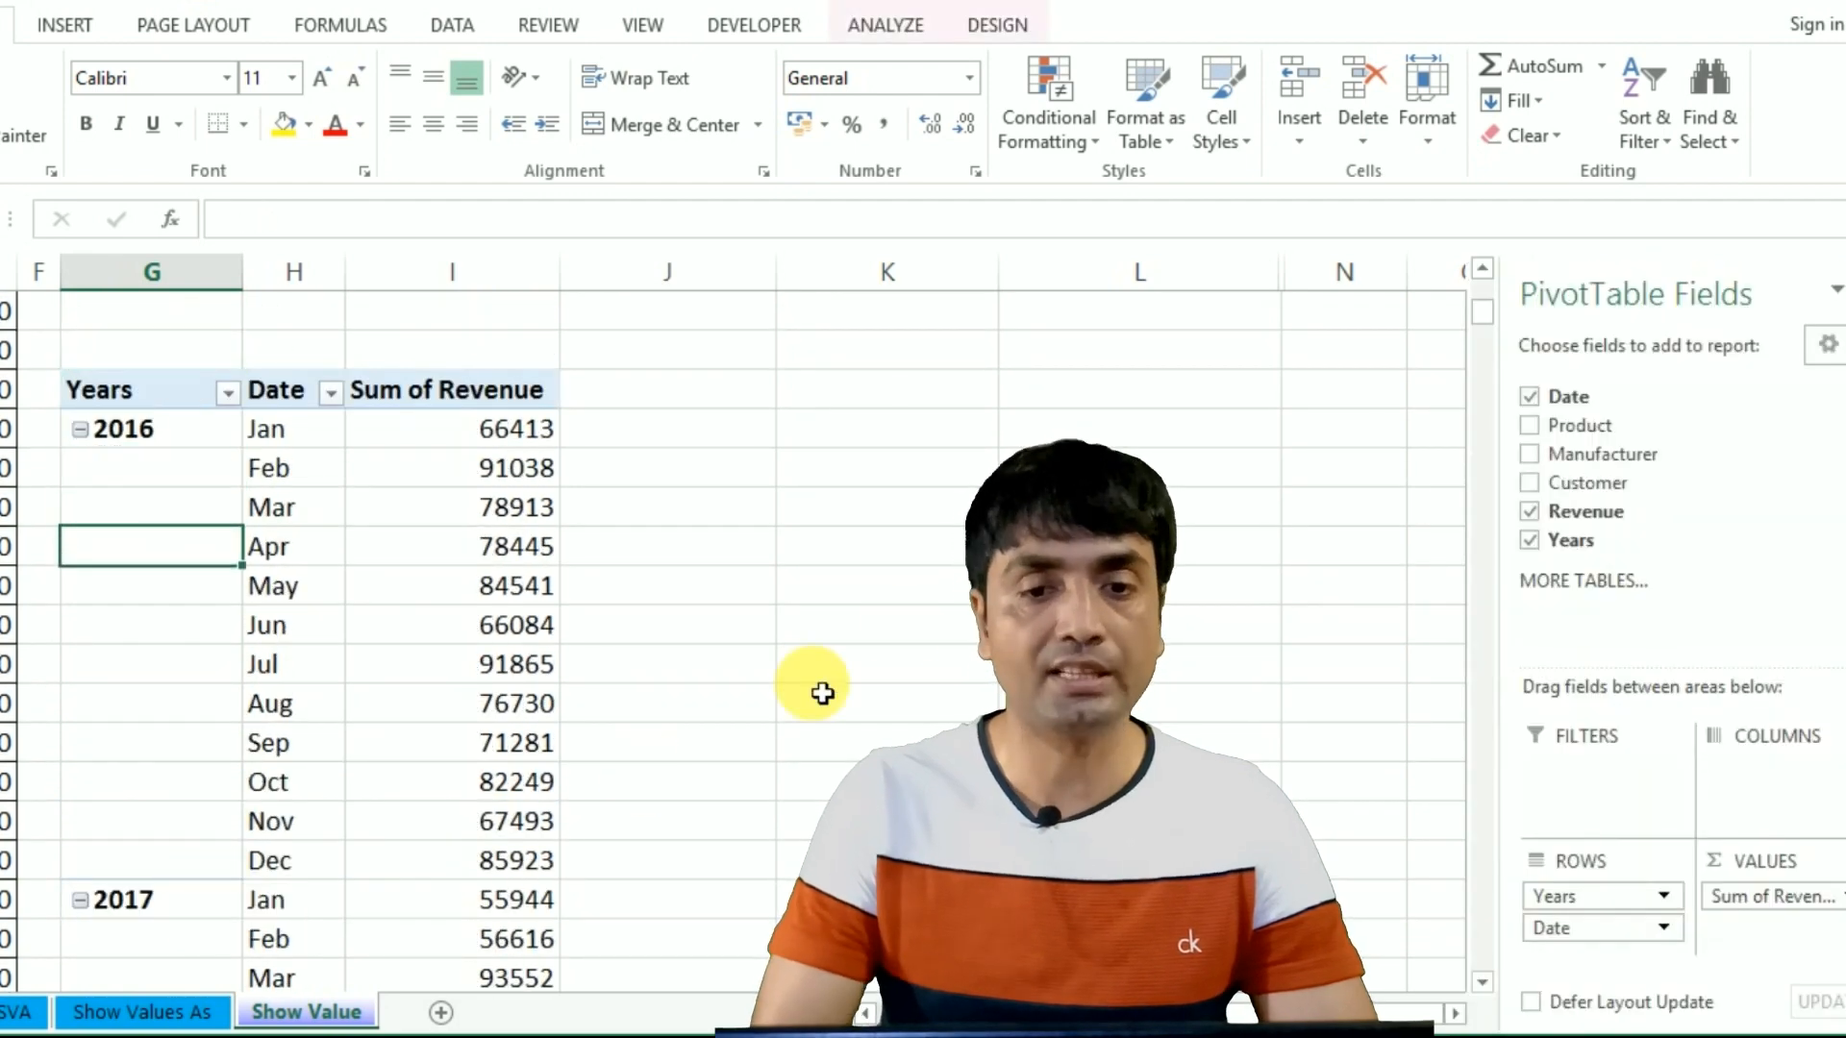
Step: Show all subtotals at the bottom of each year group and check the 2016 total
{"action": "left_click", "coordinate": [1000, 26]}
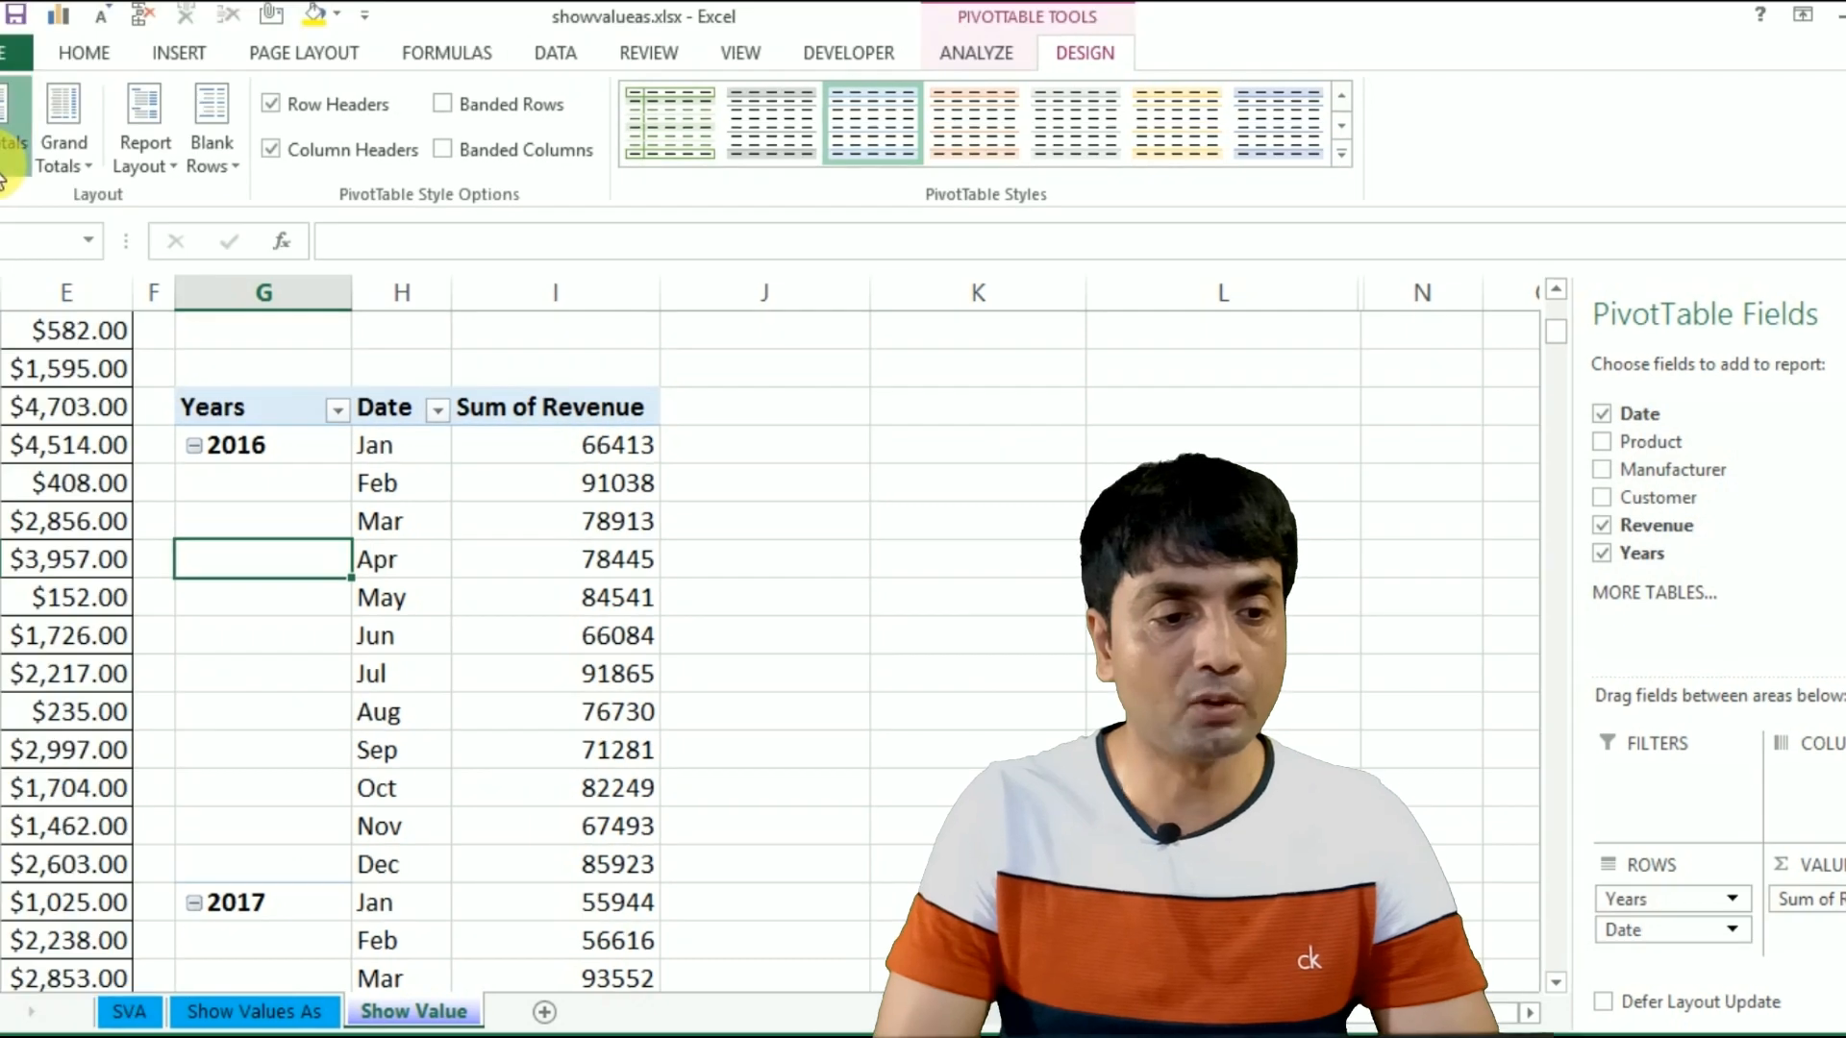
{"action": "left_click", "coordinate": [5, 158]}
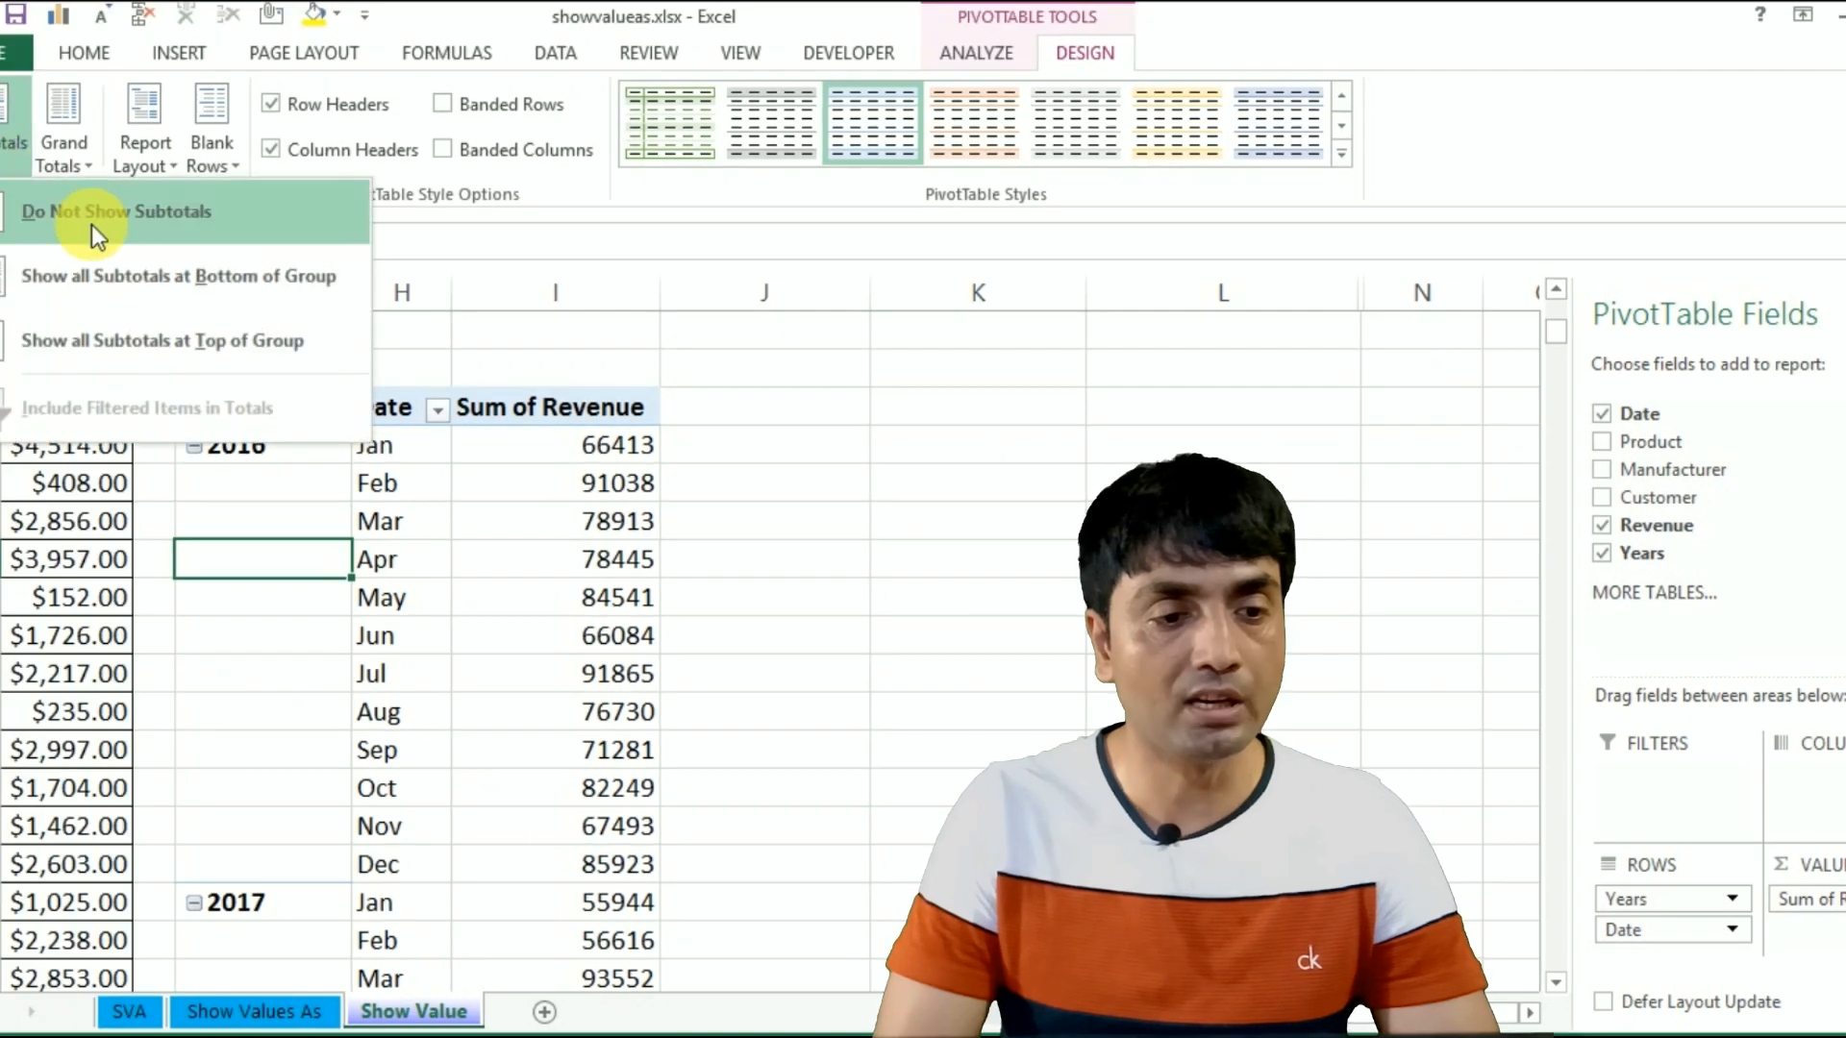
{"action": "left_click", "coordinate": [65, 274]}
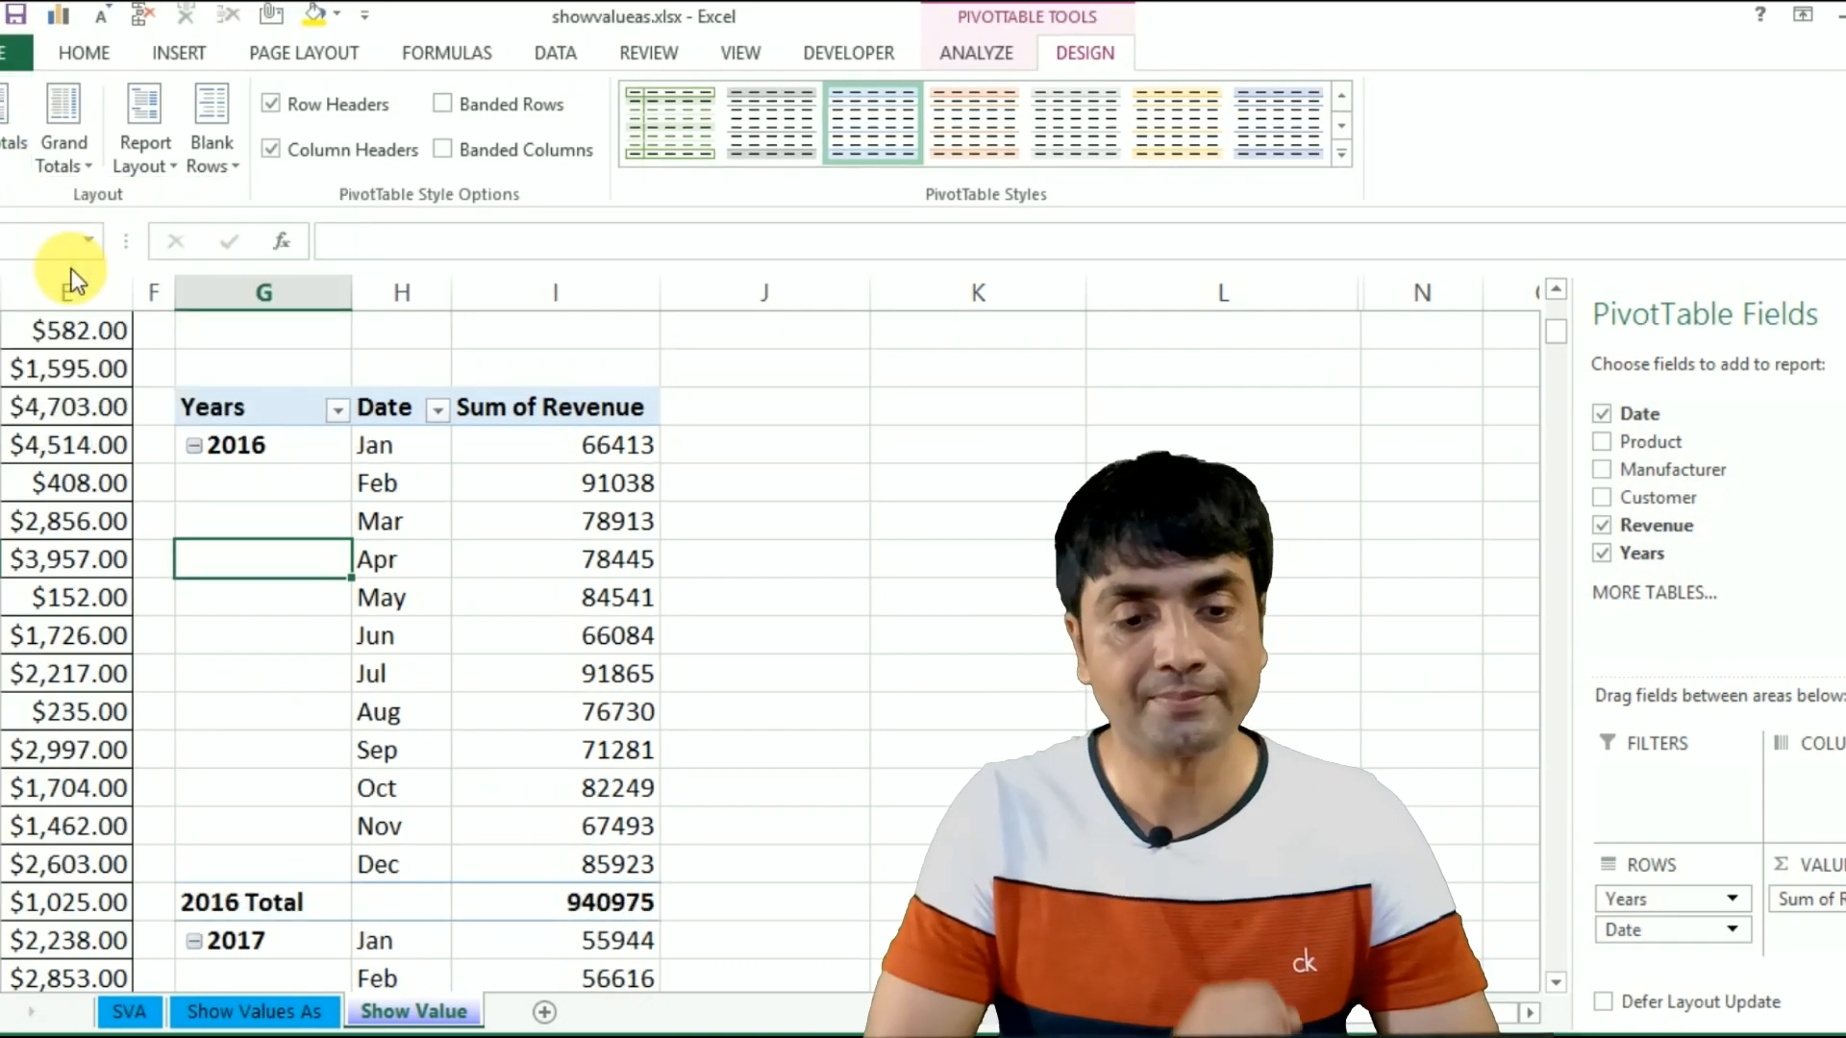
{"action": "left_click", "coordinate": [601, 908]}
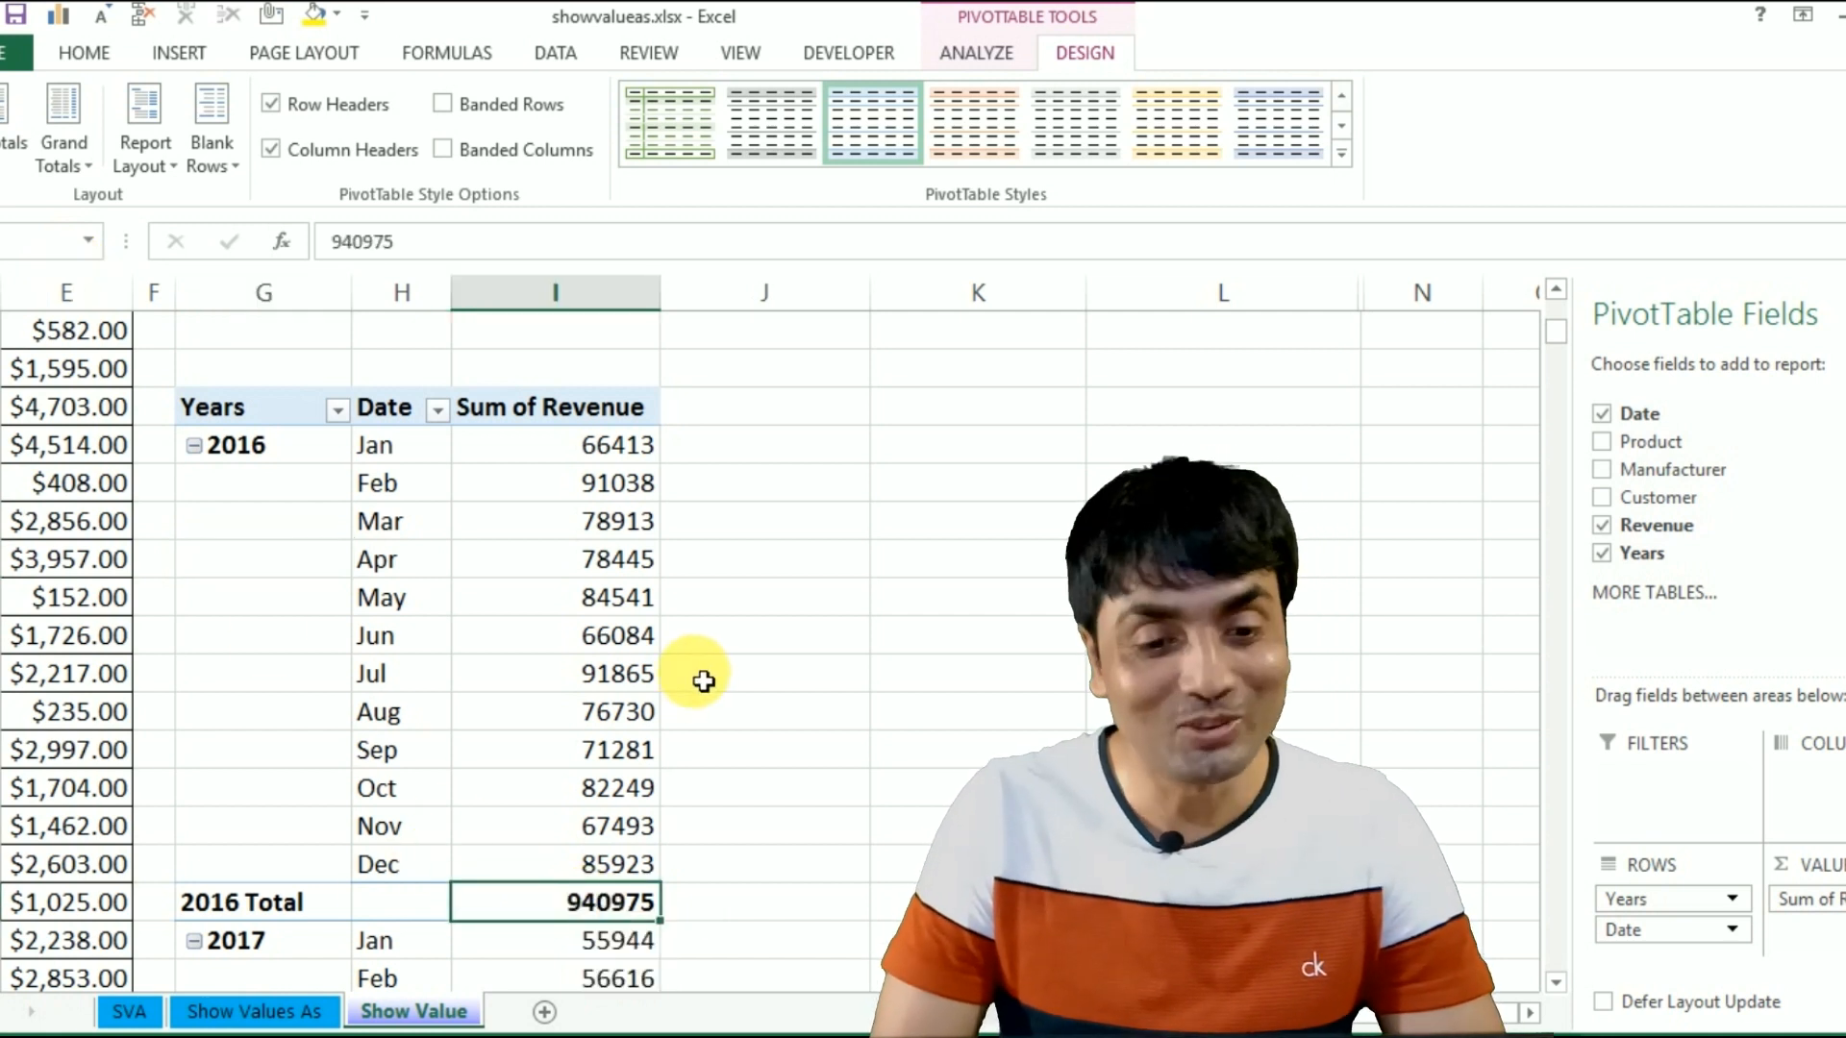
Step: Add Revenue to the values of the year-and-month PivotTable a second time
{"action": "left_click", "coordinate": [616, 700]}
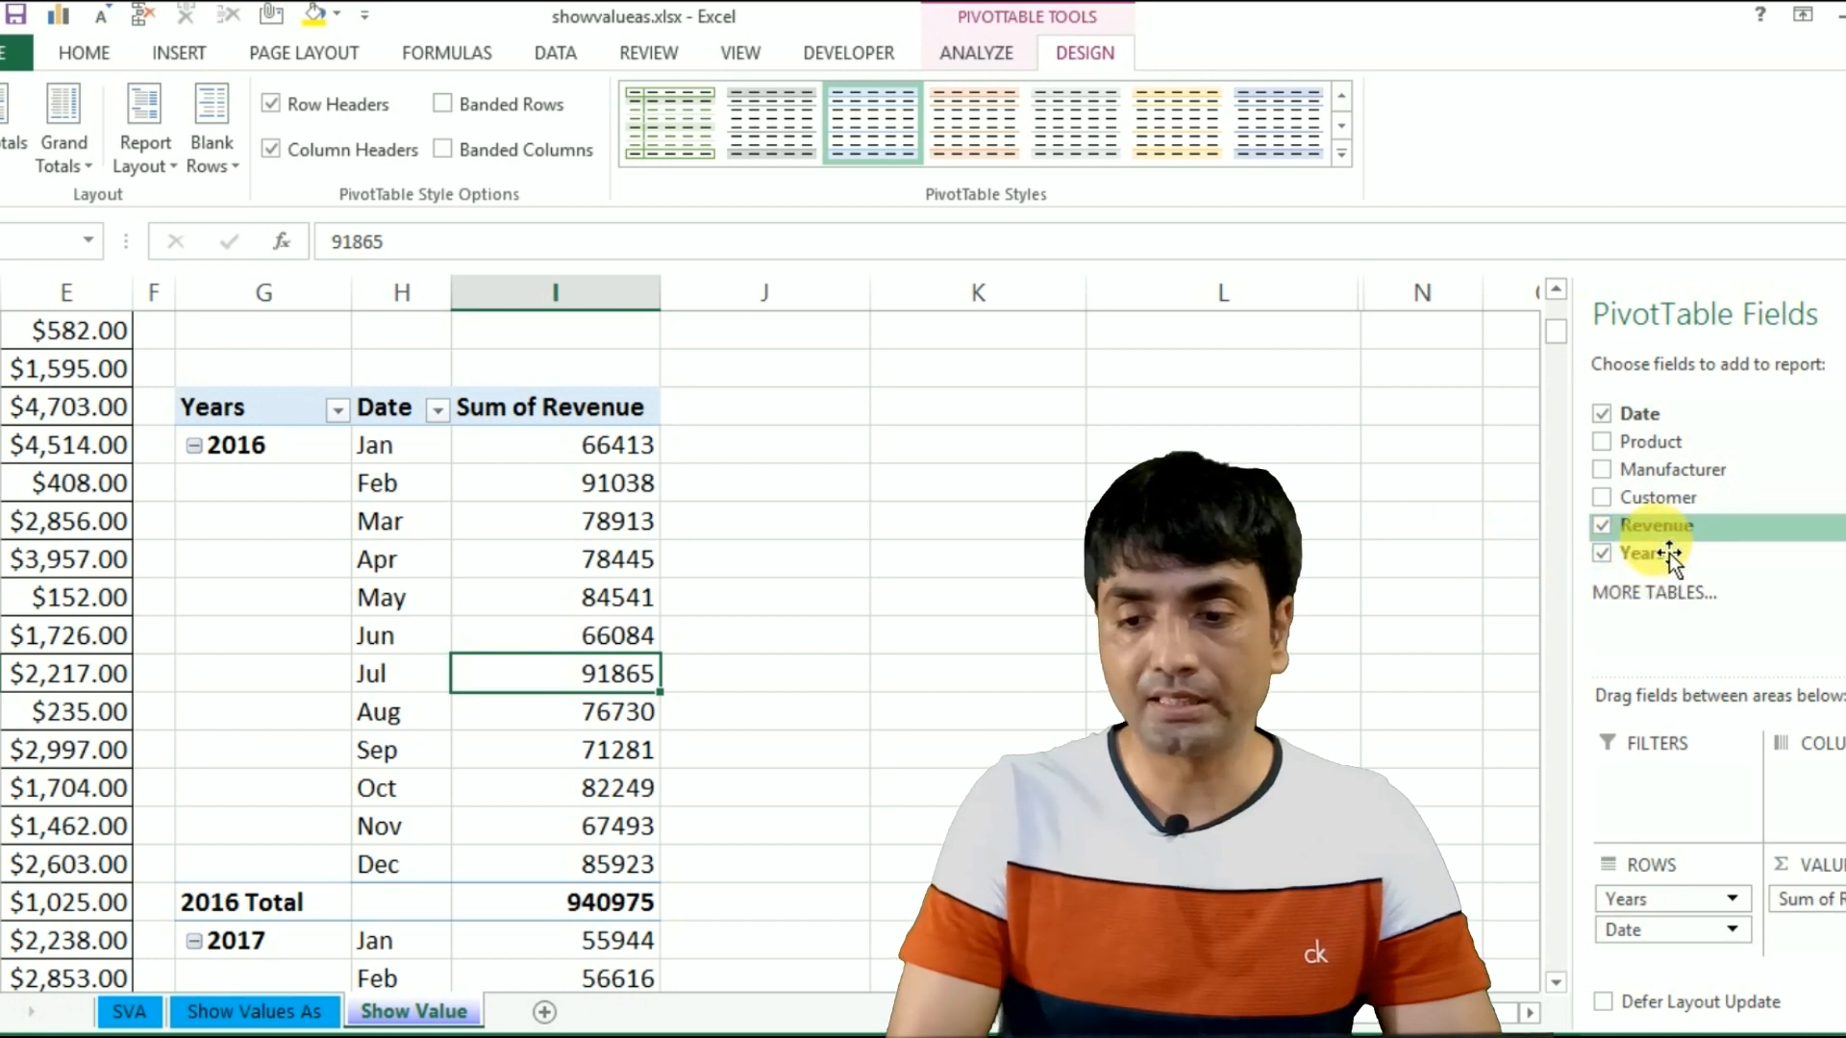
{"action": "left_click_drag", "start_coordinate": [1671, 550], "coordinate": [1832, 955]}
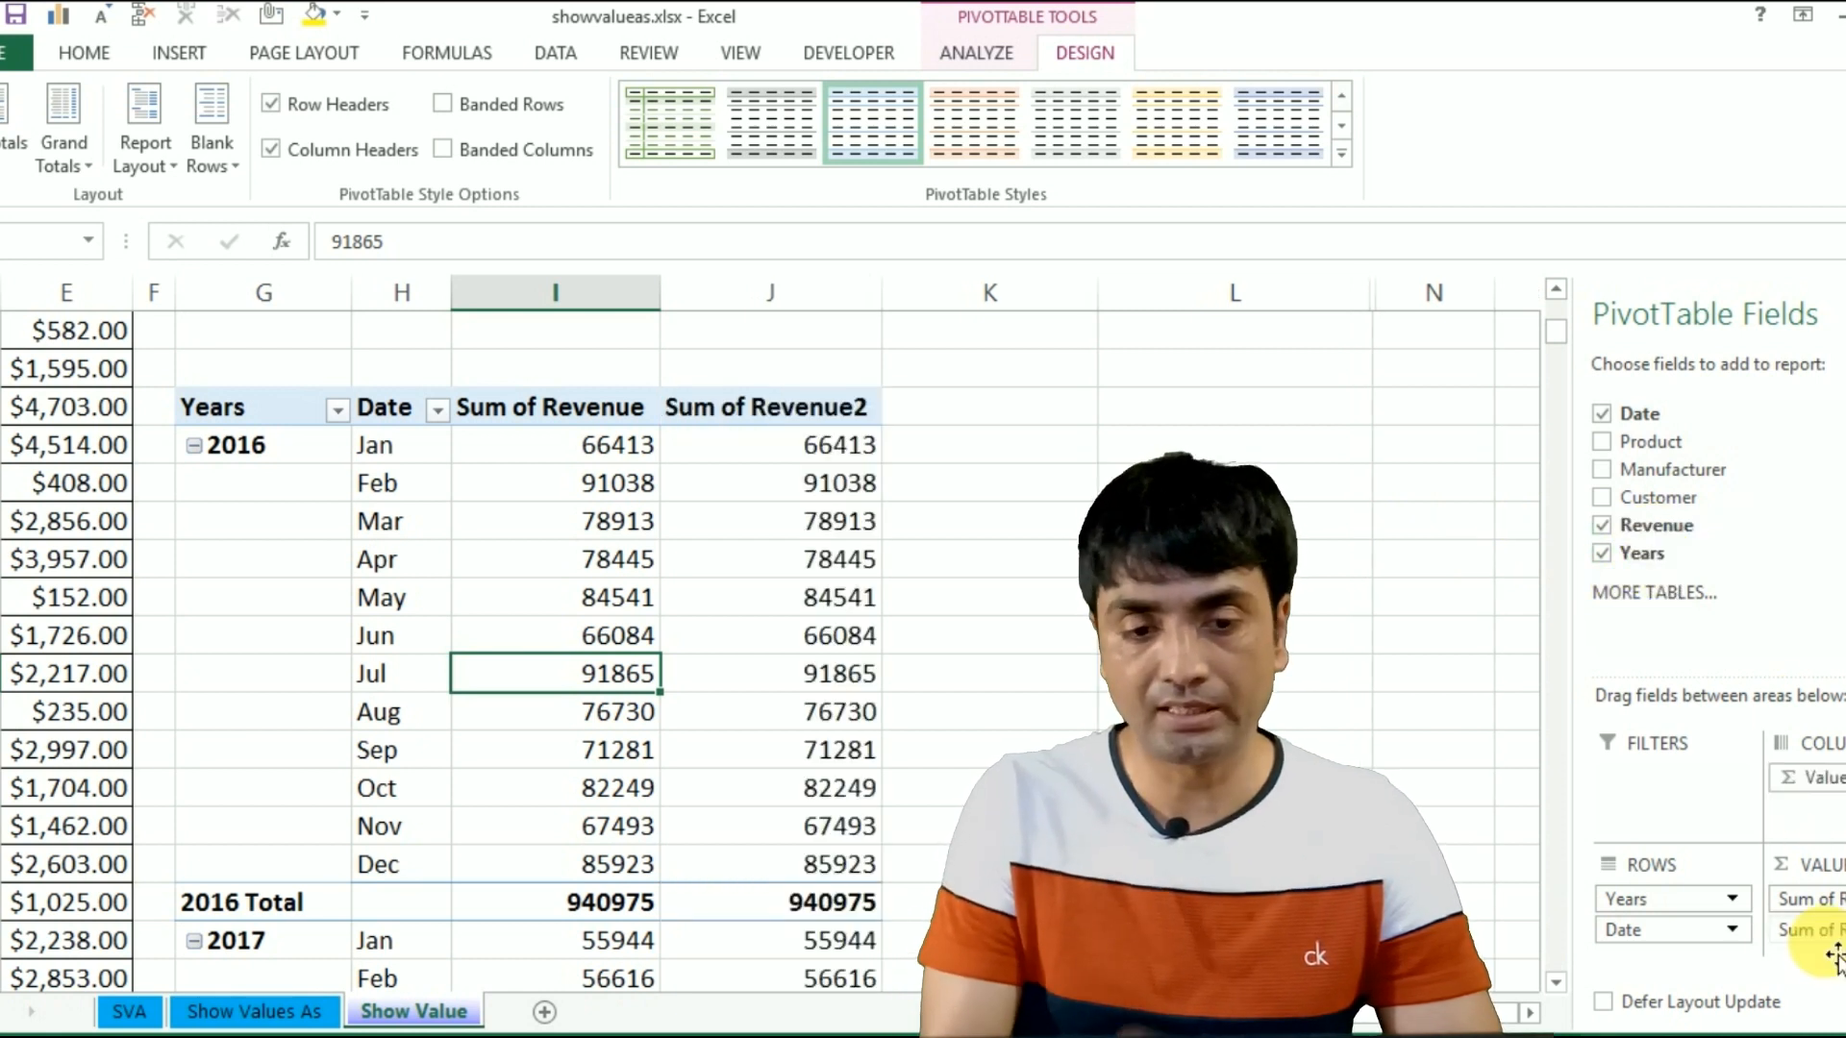
{"action": "left_click", "coordinate": [831, 530]}
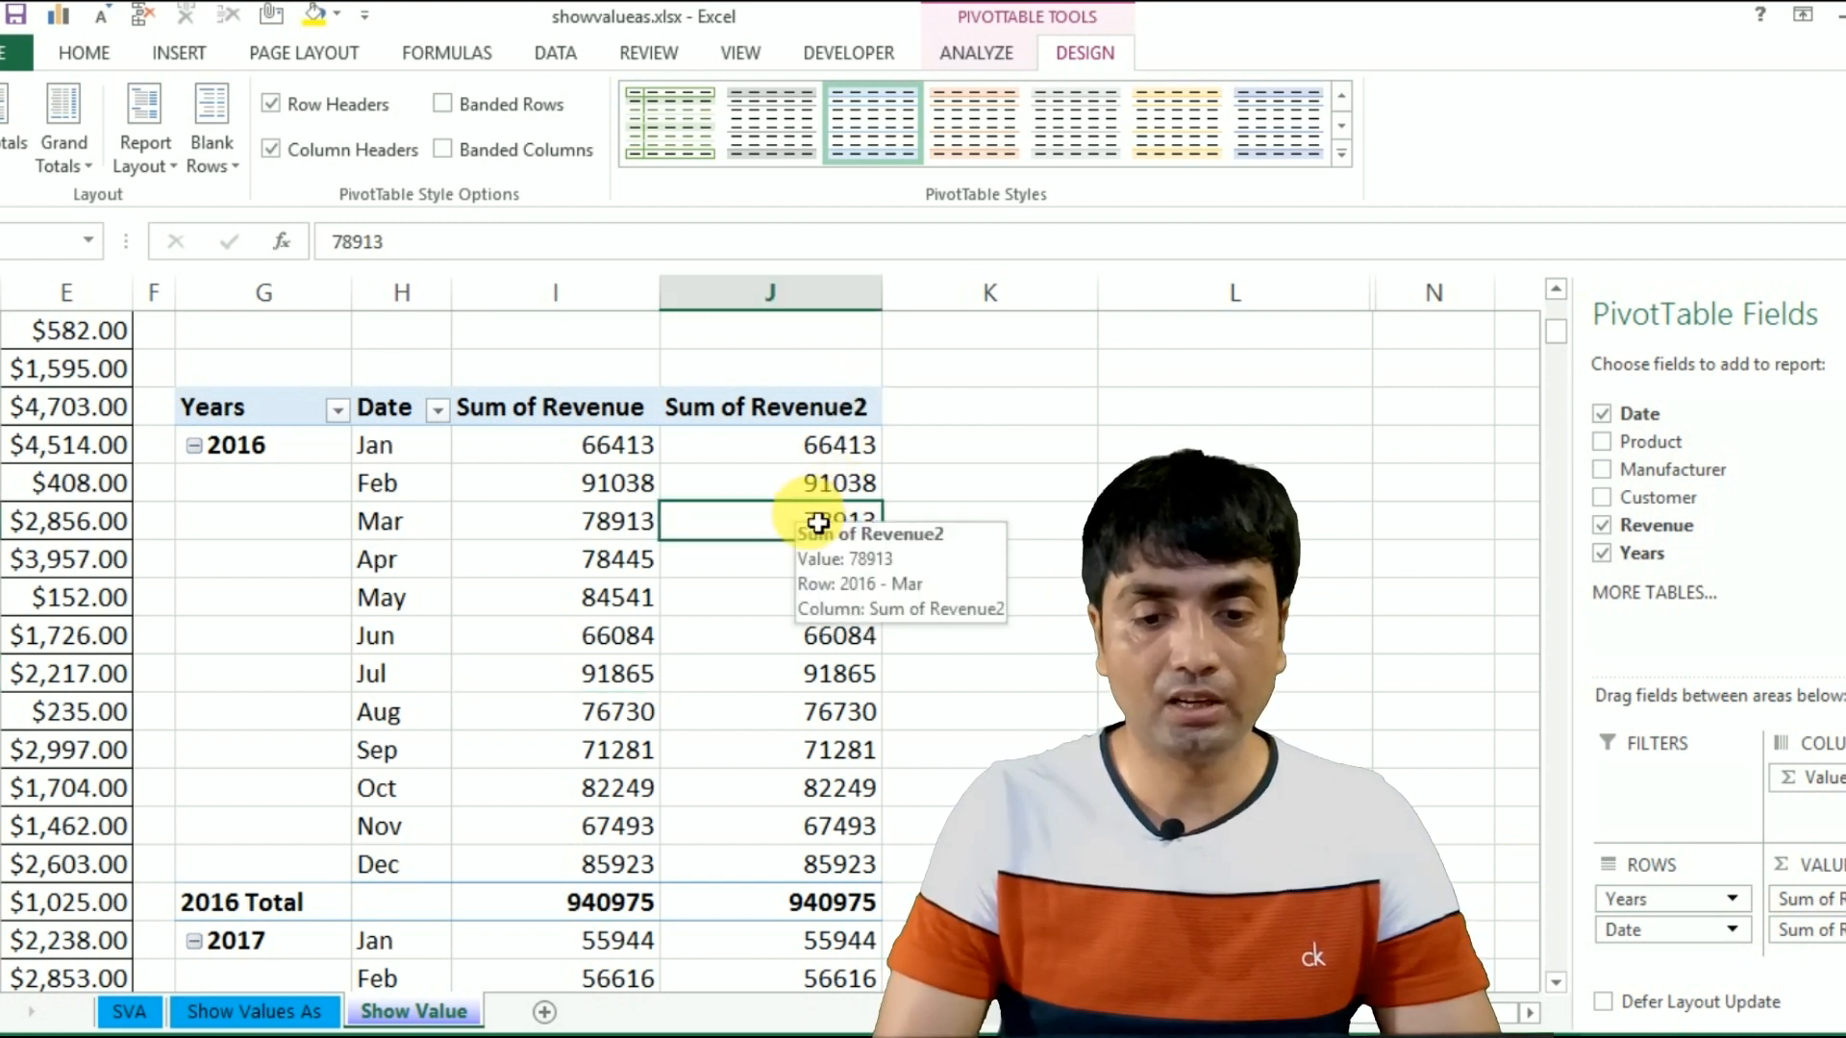
Step: Try to show the second revenue column as % of Parent Total with Years as the base field
{"action": "right_click", "coordinate": [810, 513]}
{"action": "mouse_move", "coordinate": [923, 790]}
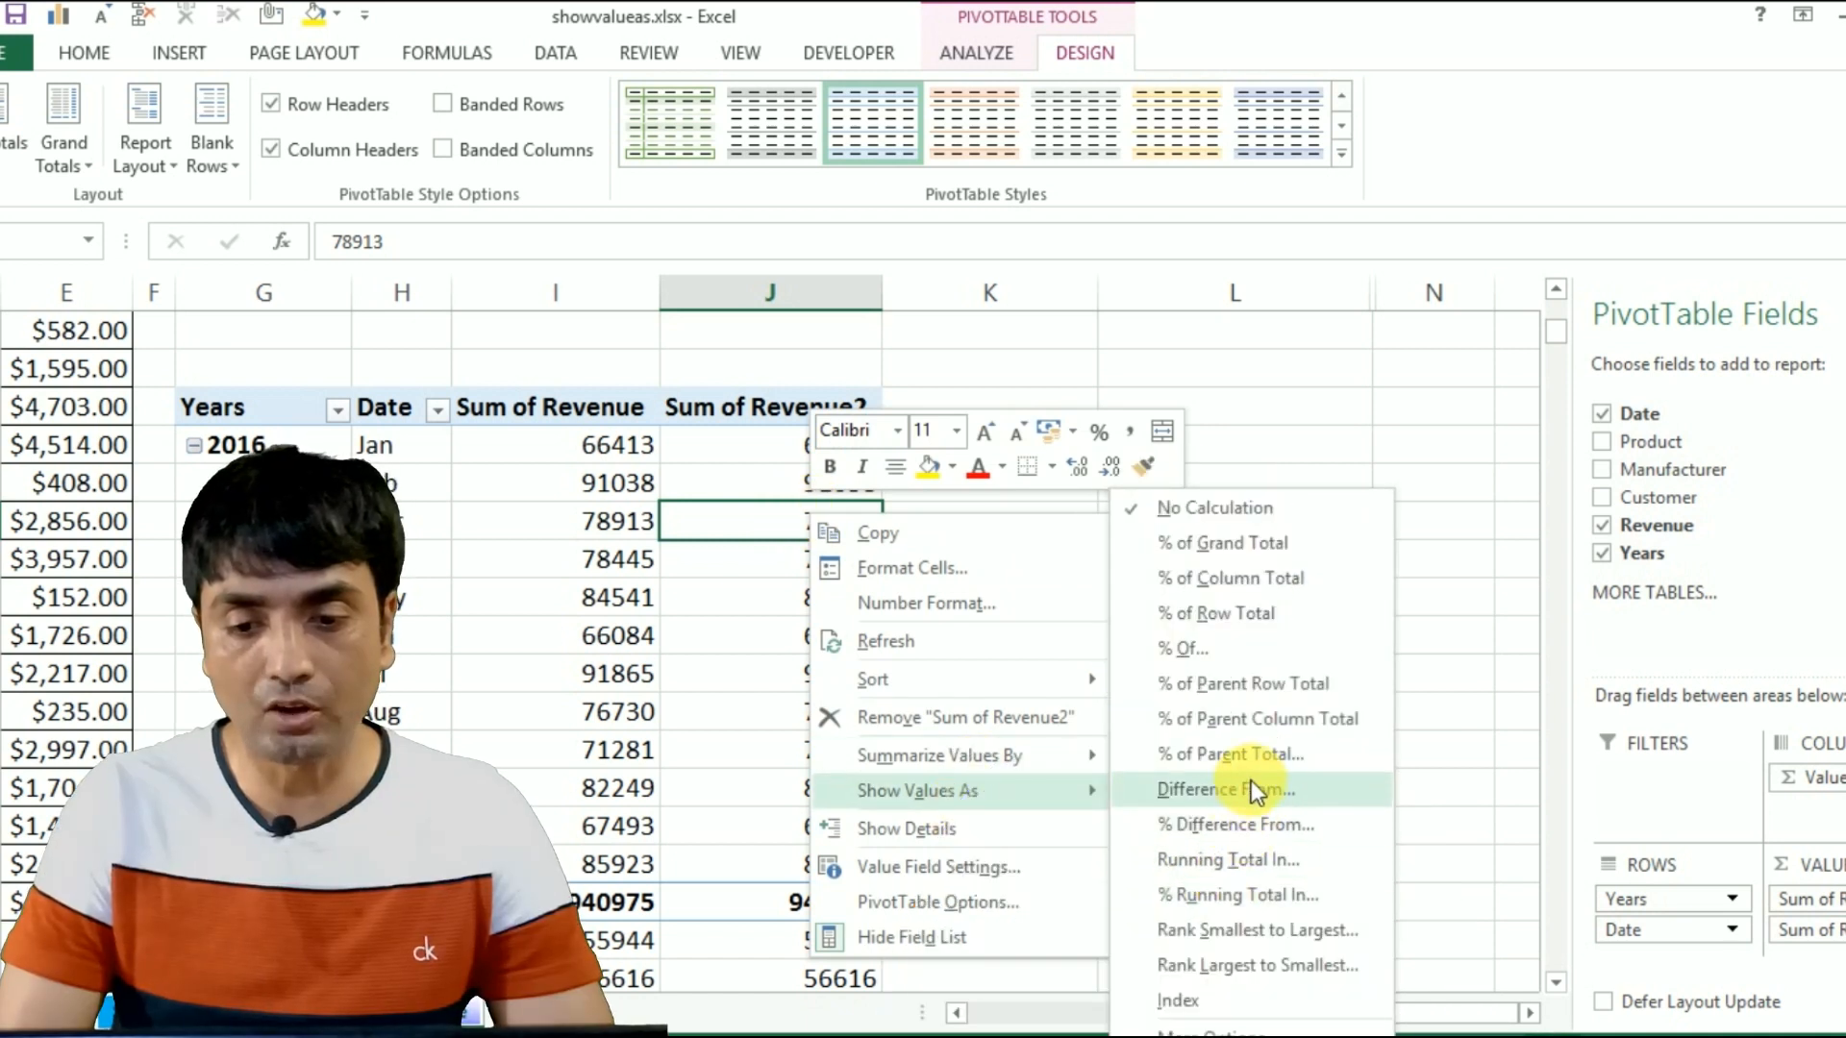
{"action": "left_click", "coordinate": [1261, 753]}
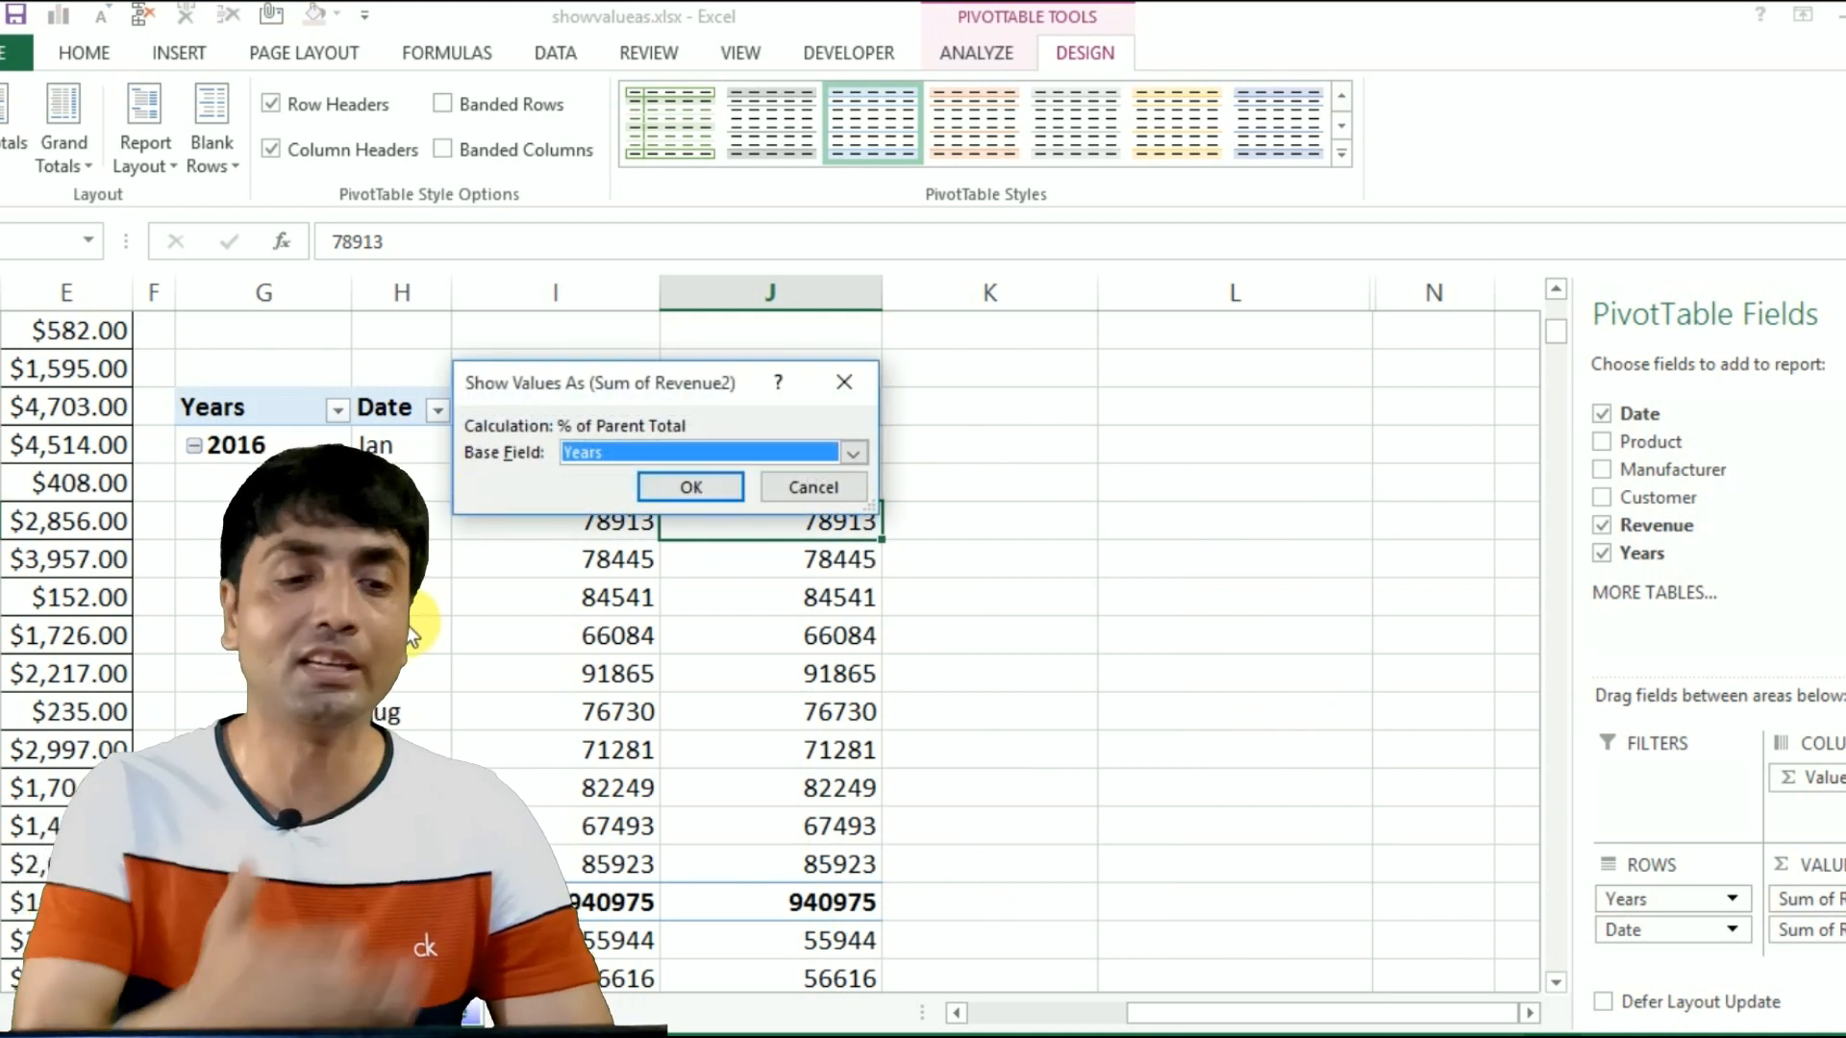
{"action": "left_click", "coordinate": [696, 492]}
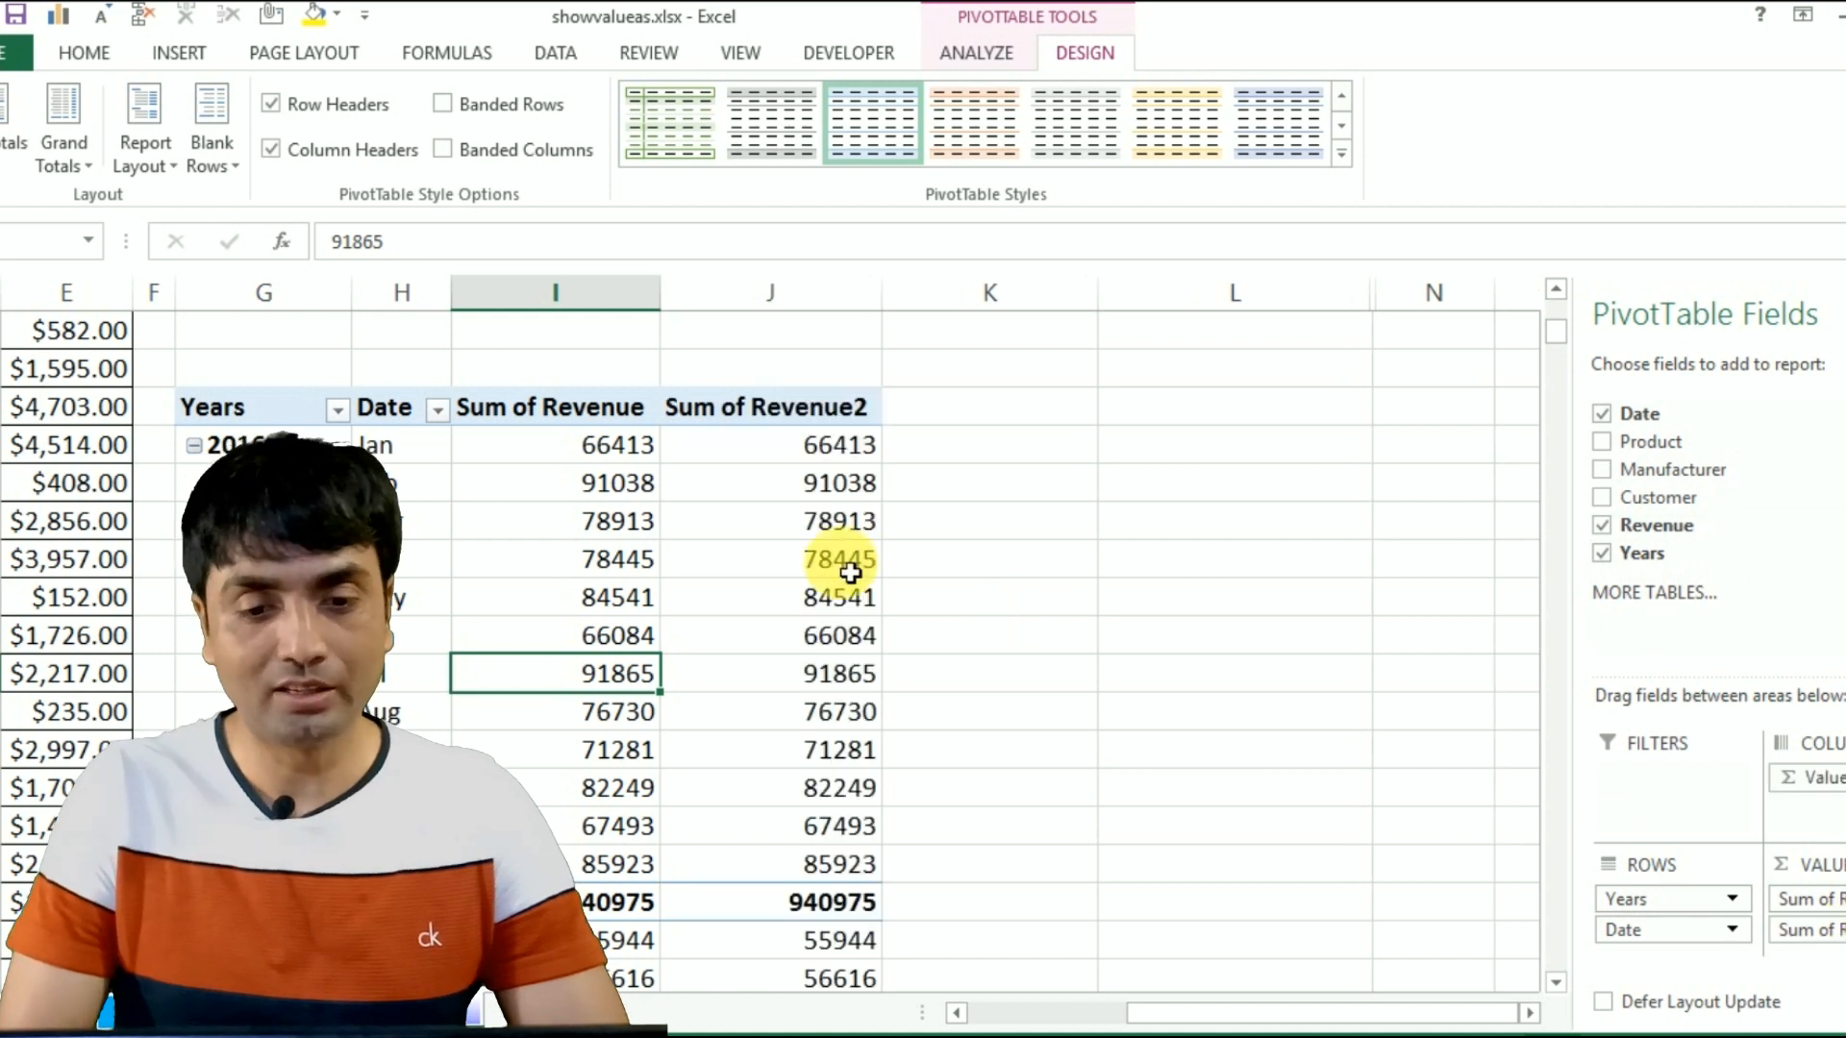
Step: Show the second revenue column's values as % of Grand Total
{"action": "left_click", "coordinate": [851, 572]}
{"action": "right_click", "coordinate": [851, 572]}
{"action": "mouse_move", "coordinate": [971, 812]}
{"action": "mouse_move", "coordinate": [1006, 840]}
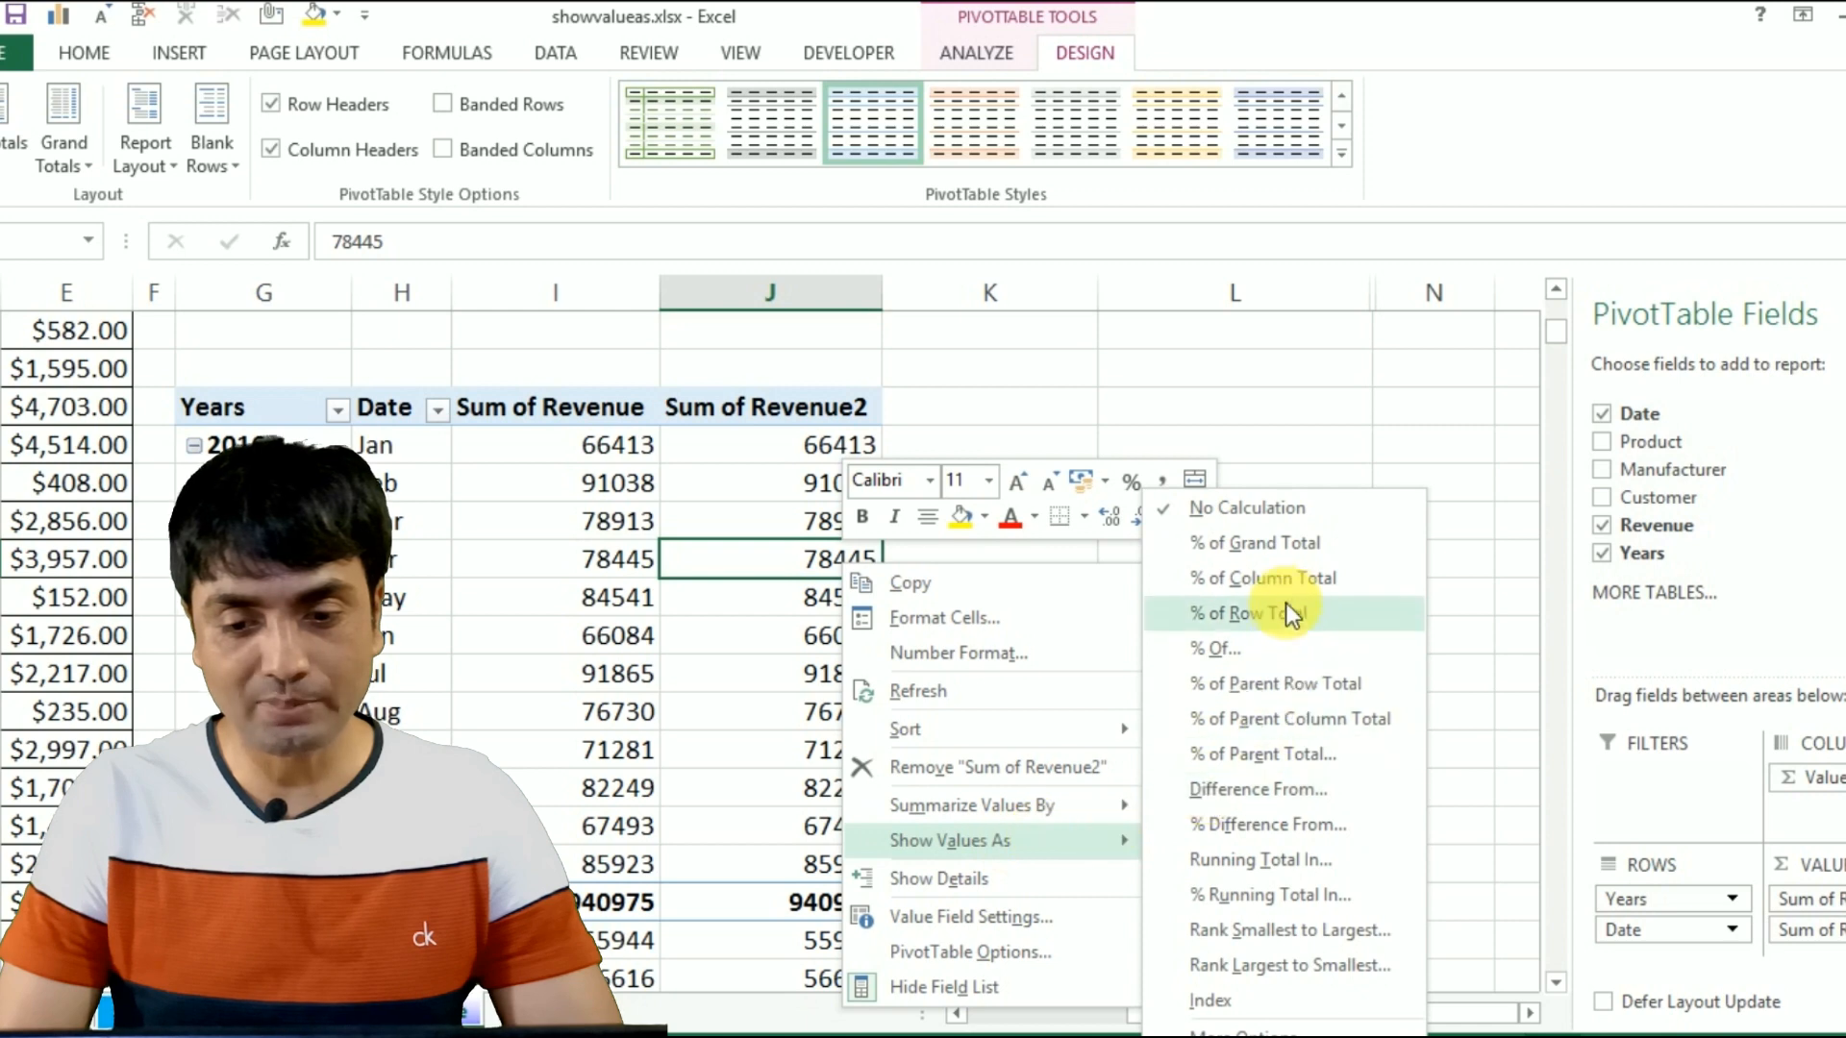
{"action": "left_click", "coordinate": [1259, 544]}
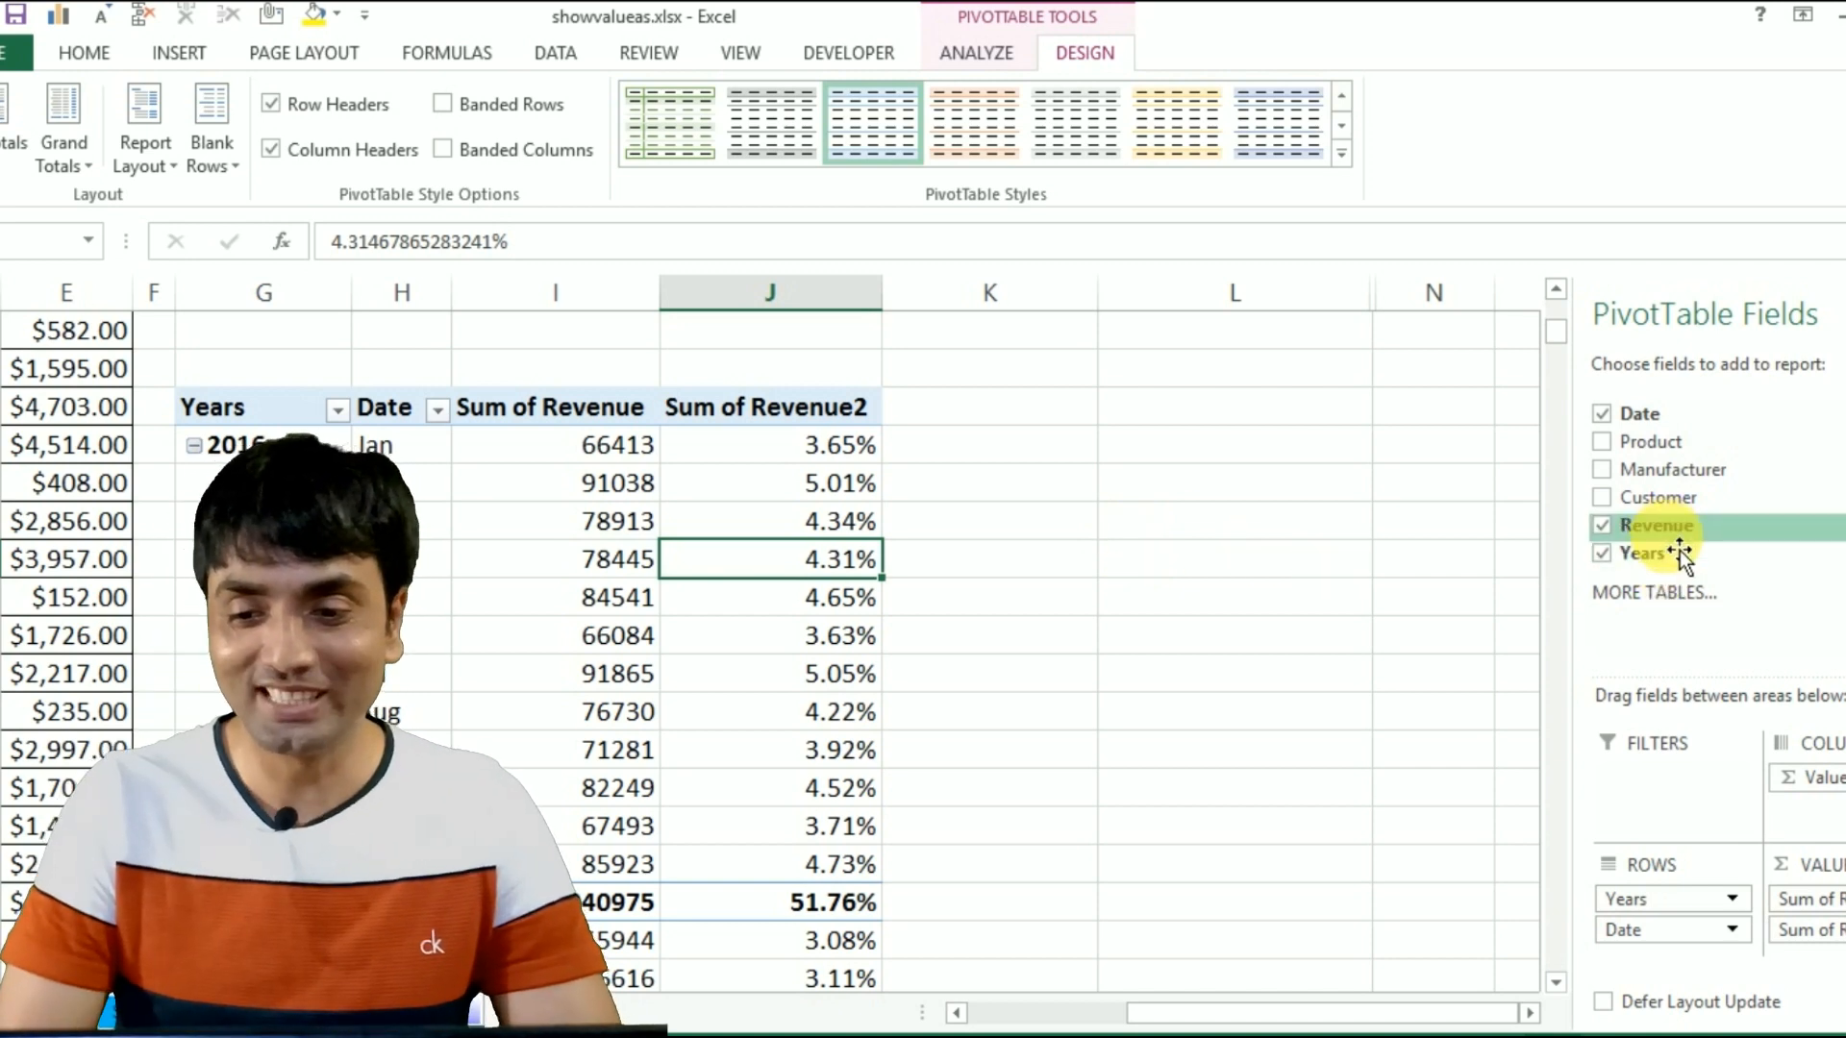
Step: Add Revenue to the values a third time and show that column as % of Parent Row Total
{"action": "left_click_drag", "start_coordinate": [1680, 556], "coordinate": [1826, 972]}
{"action": "left_click", "coordinate": [1024, 562]}
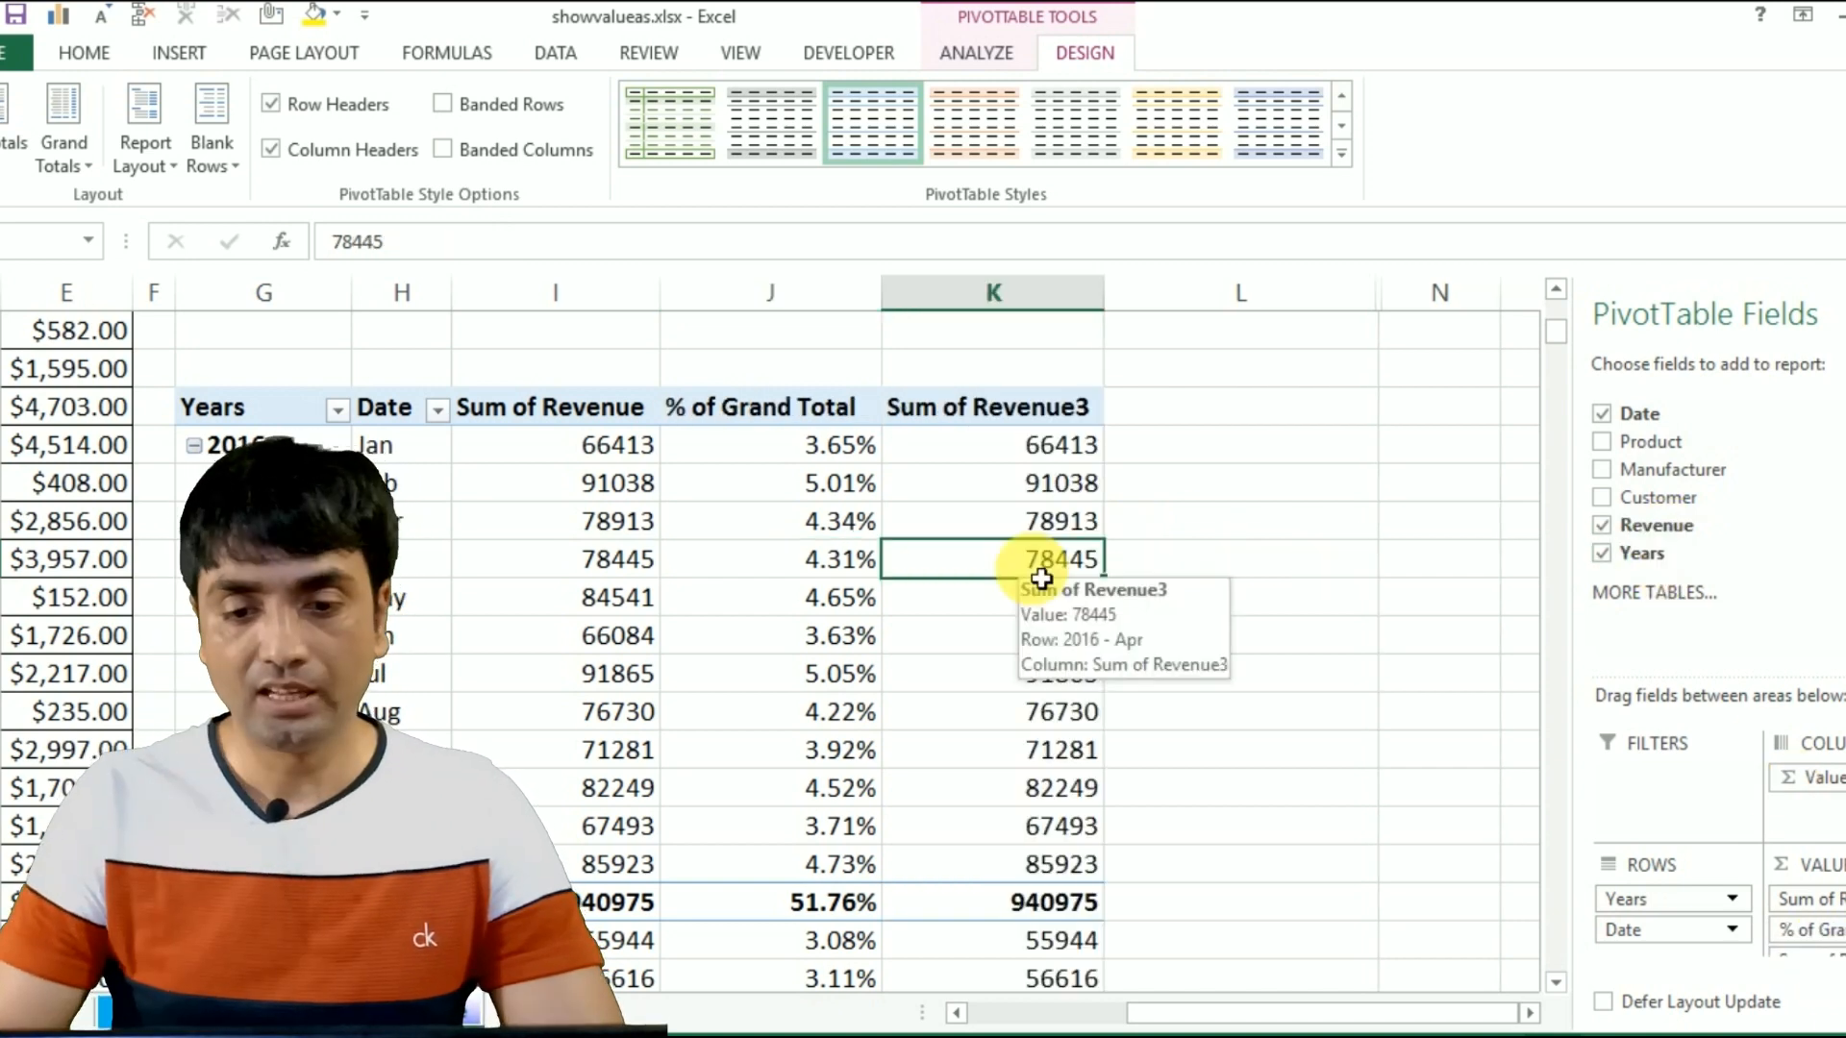
{"action": "right_click", "coordinate": [1033, 567]}
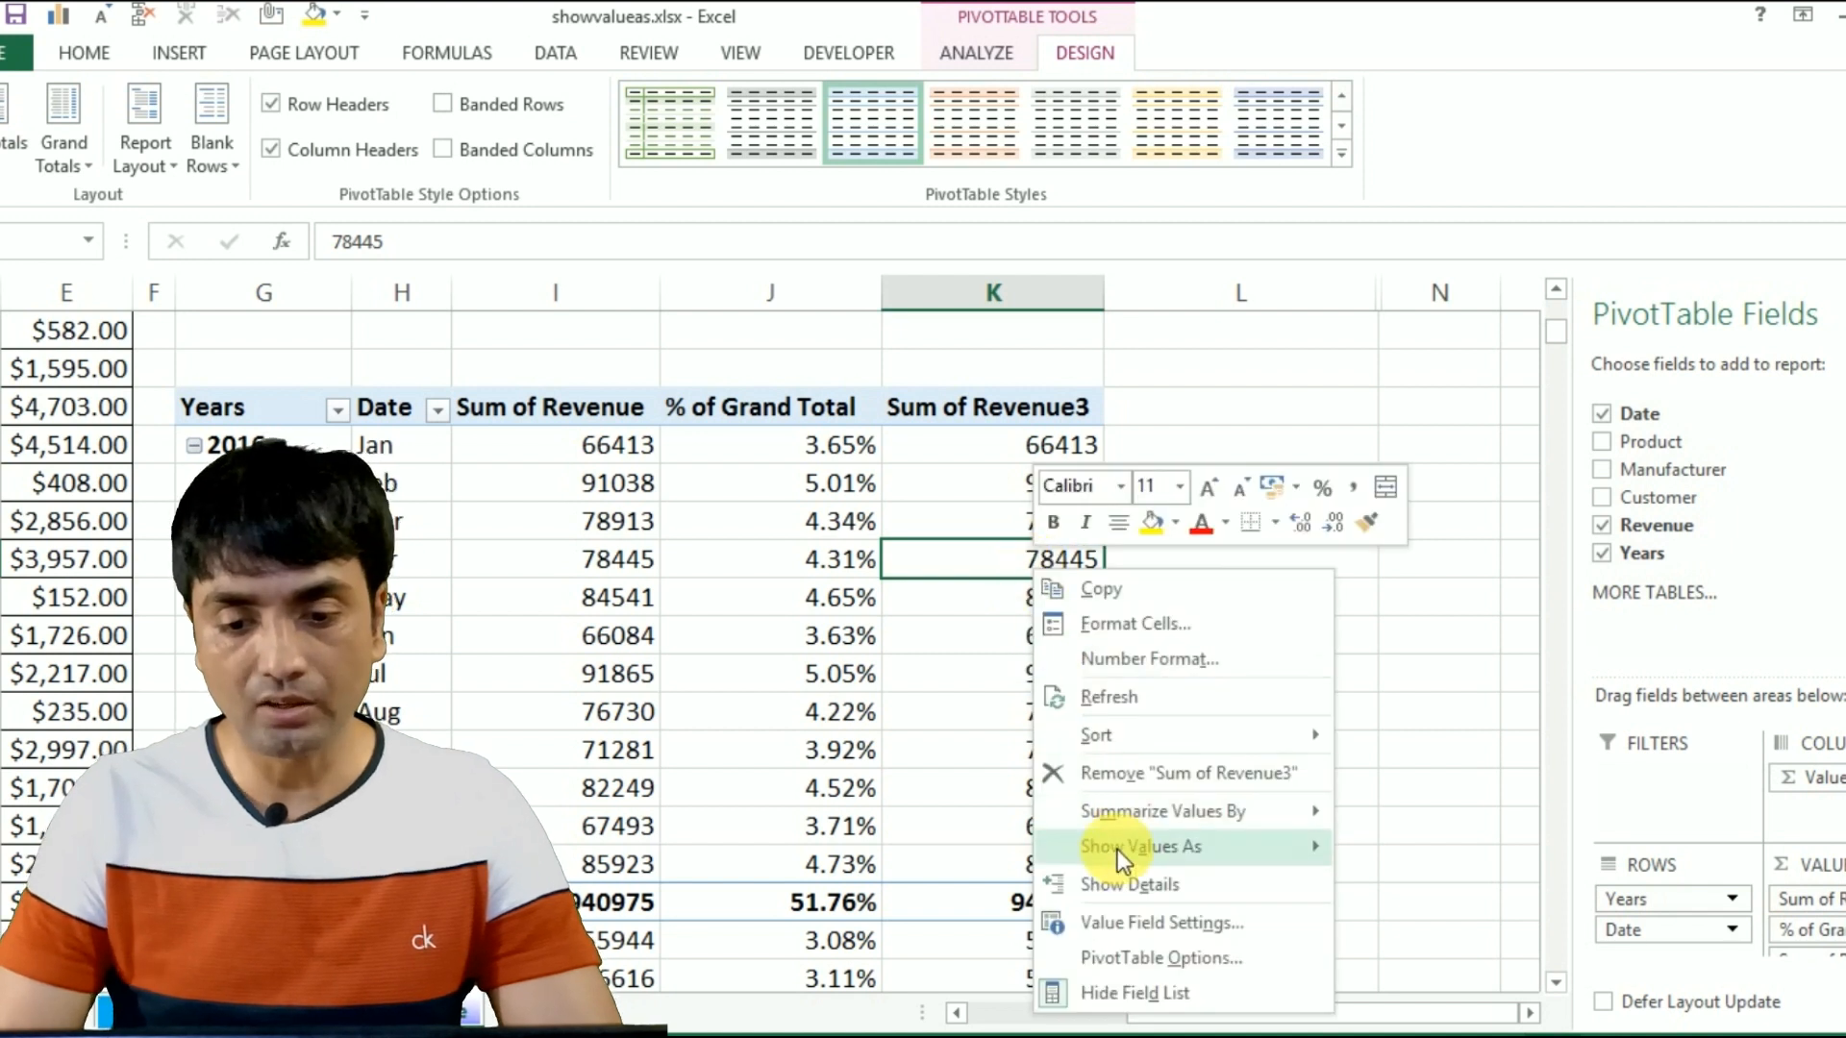
{"action": "mouse_move", "coordinate": [1117, 849]}
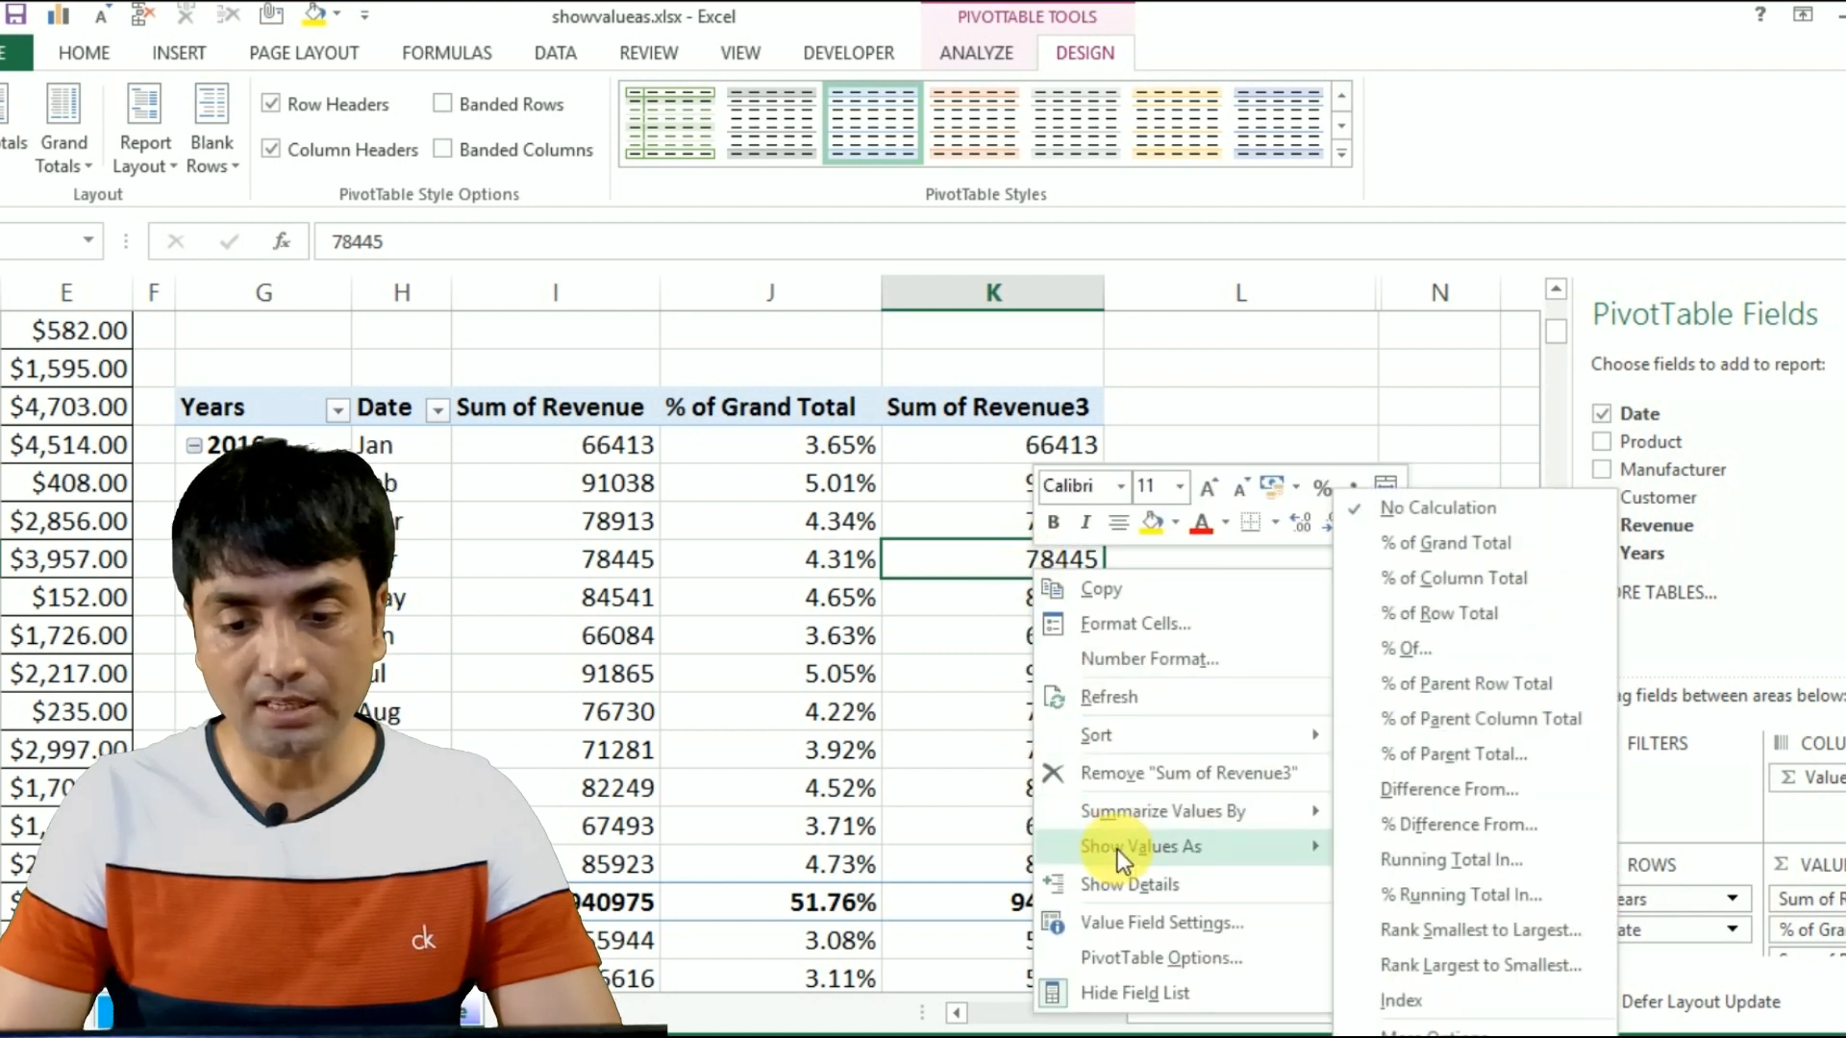
{"action": "left_click", "coordinate": [1432, 690]}
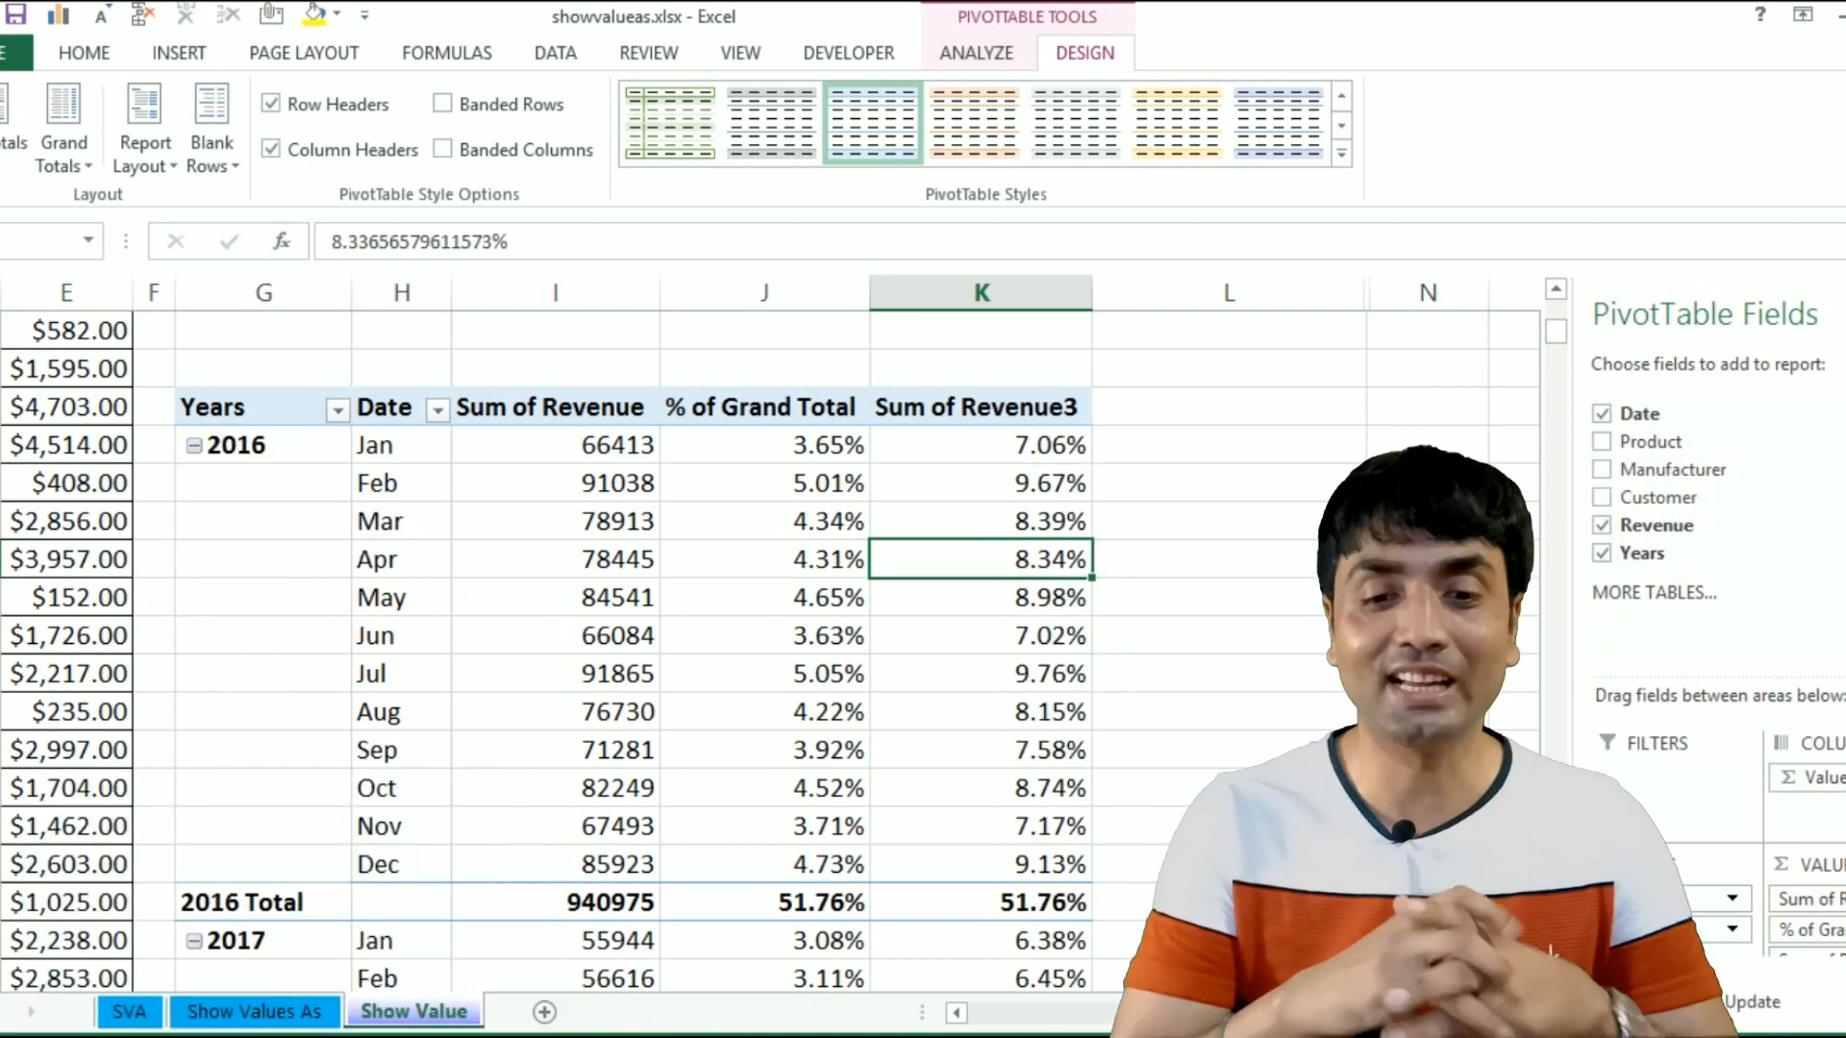
Step: Rename the Sum of Revenue3 column header to "% of Year"
{"action": "left_click", "coordinate": [990, 411]}
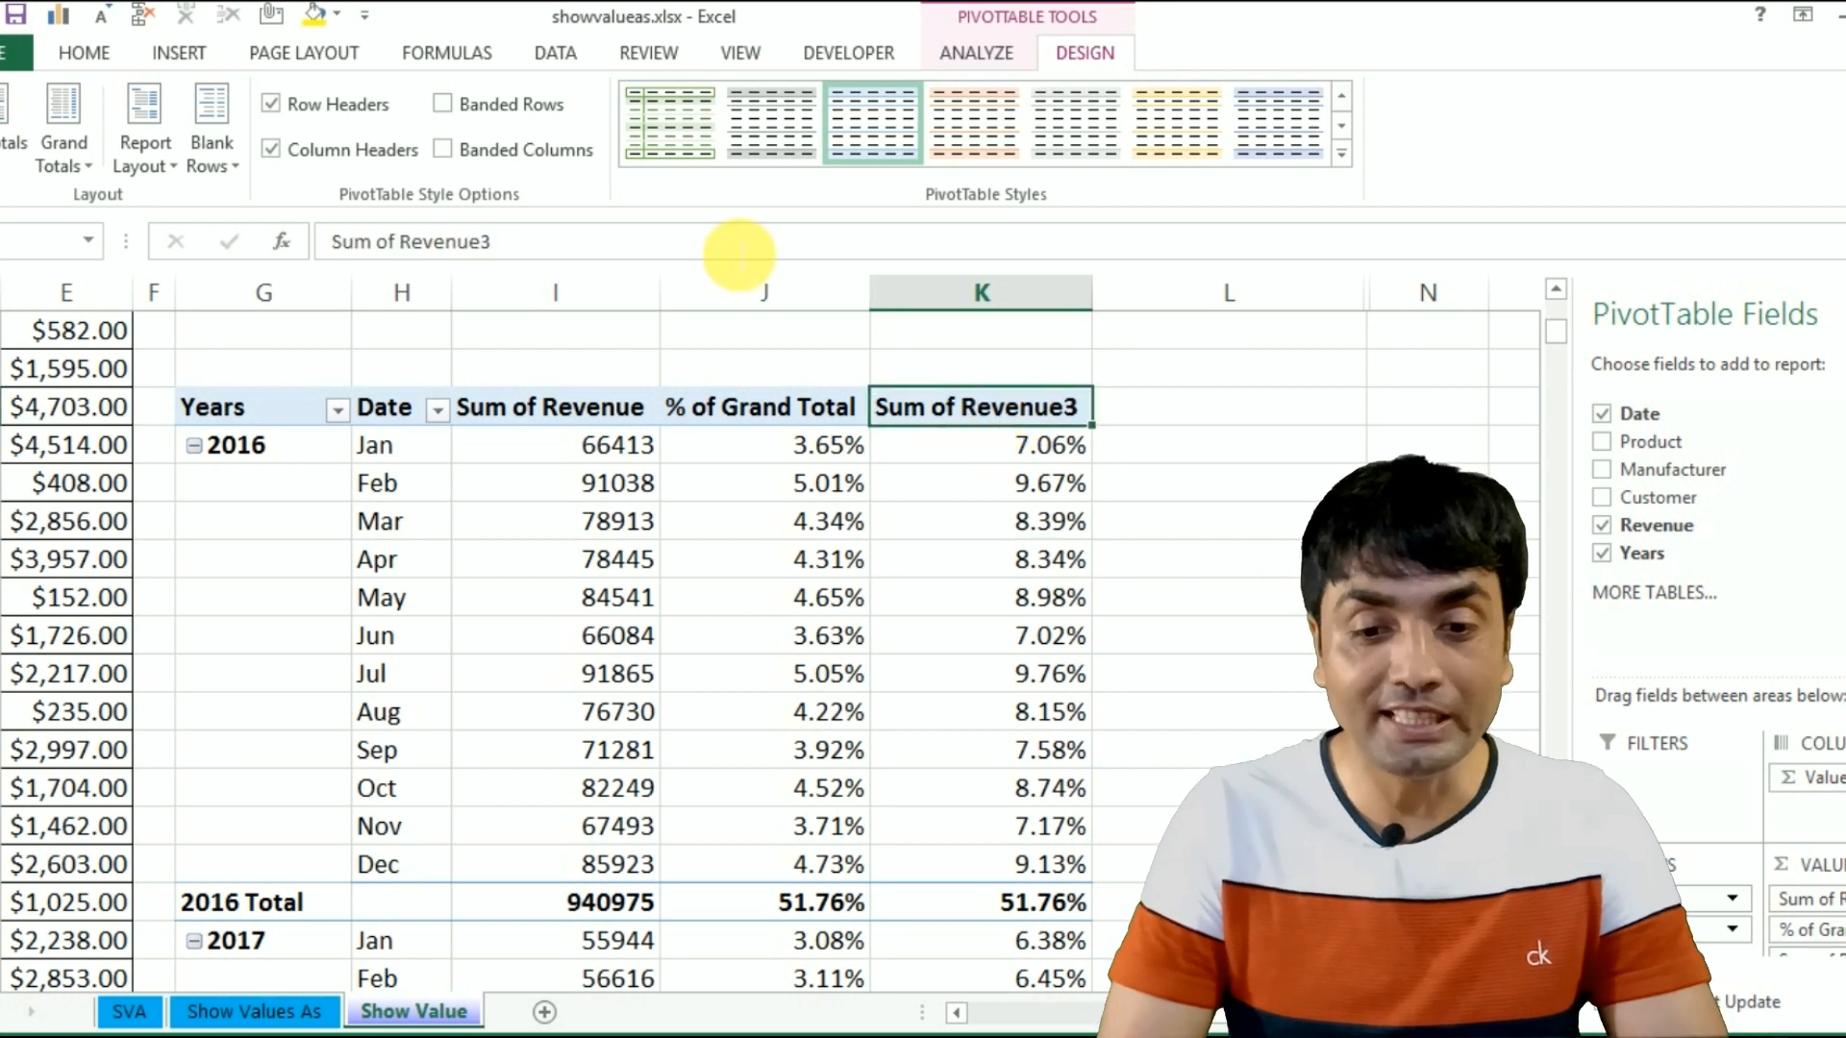
{"action": "left_click", "coordinate": [557, 252]}
{"action": "key", "text": "BackSpace"}
{"action": "key", "text": "BackSpace"}
{"action": "key", "text": "BackSpace"}
{"action": "key", "text": "BackSpace"}
{"action": "key", "text": "BackSpace"}
{"action": "key", "text": "BackSpace"}
{"action": "key", "text": "BackSpace"}
{"action": "key", "text": "BackSpace"}
{"action": "key", "text": "BackSpace"}
{"action": "key", "text": "BackSpace"}
{"action": "key", "text": "BackSpace"}
{"action": "key", "text": "BackSpace"}
{"action": "key", "text": "BackSpace"}
{"action": "key", "text": "BackSpace"}
{"action": "key", "text": "BackSpace"}
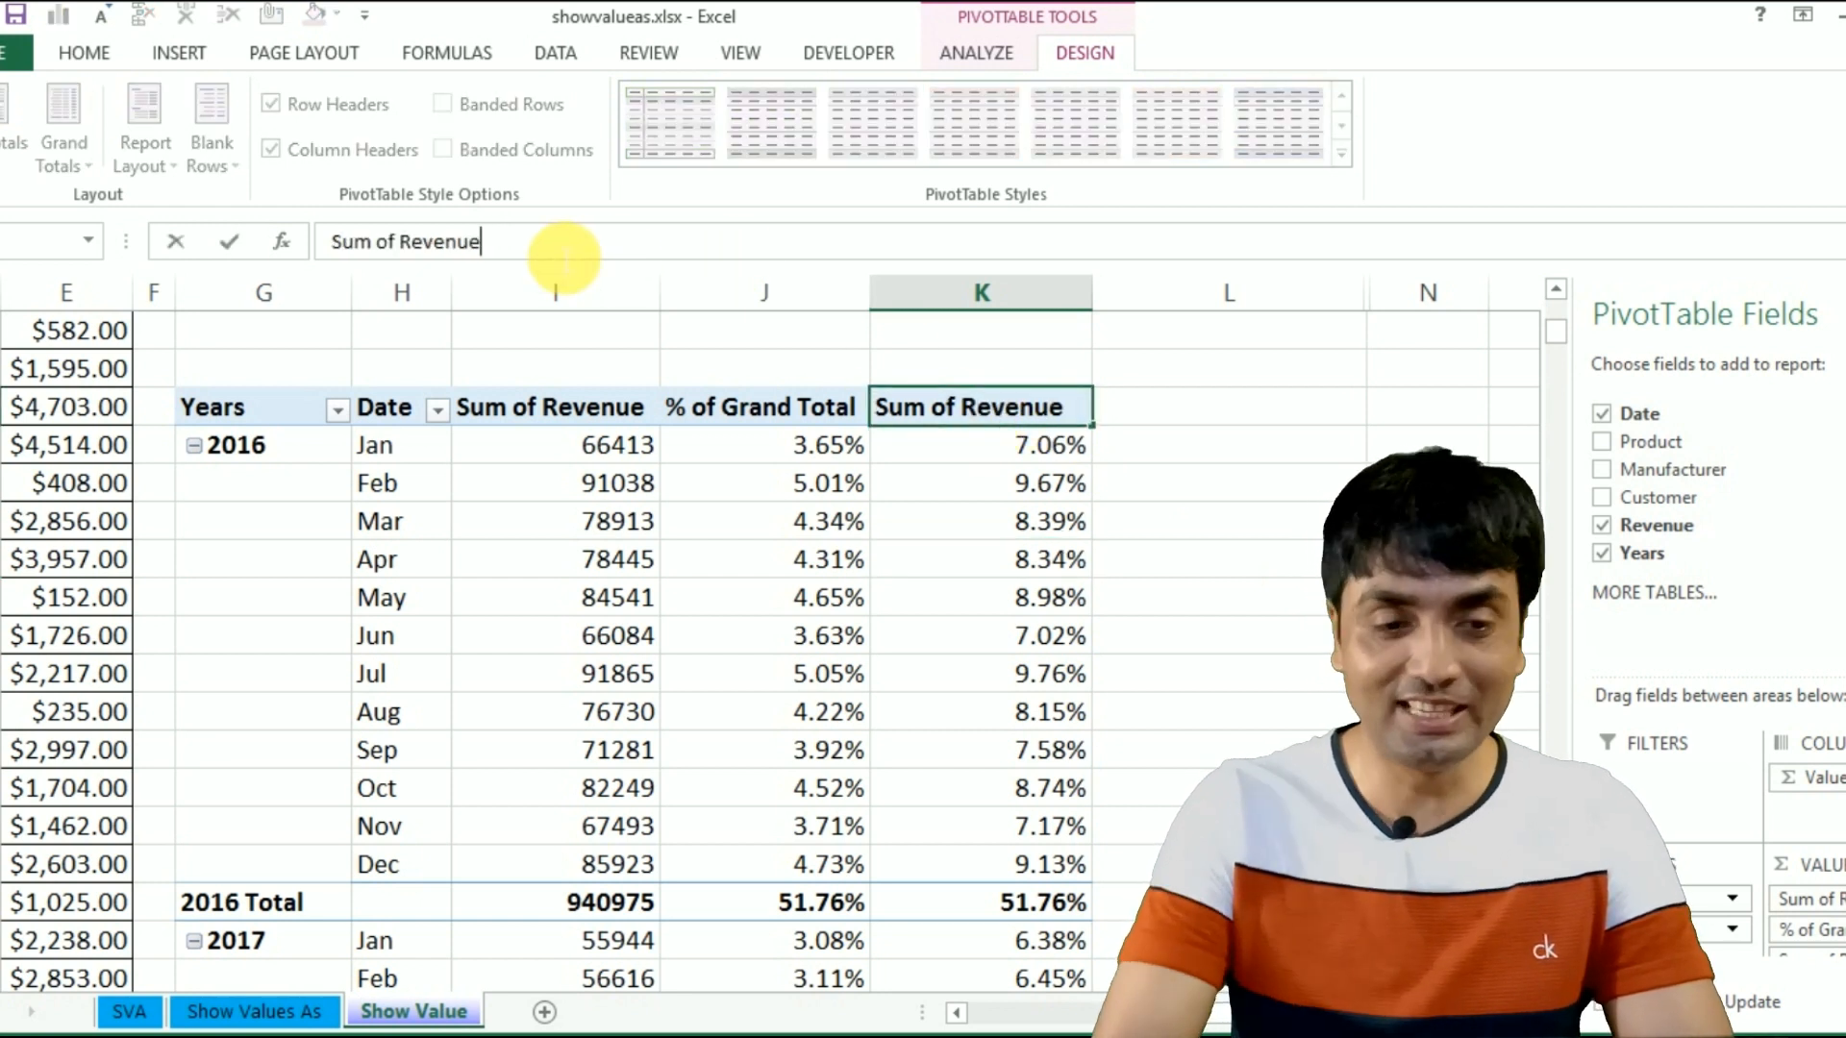
{"action": "type", "text": "%"}
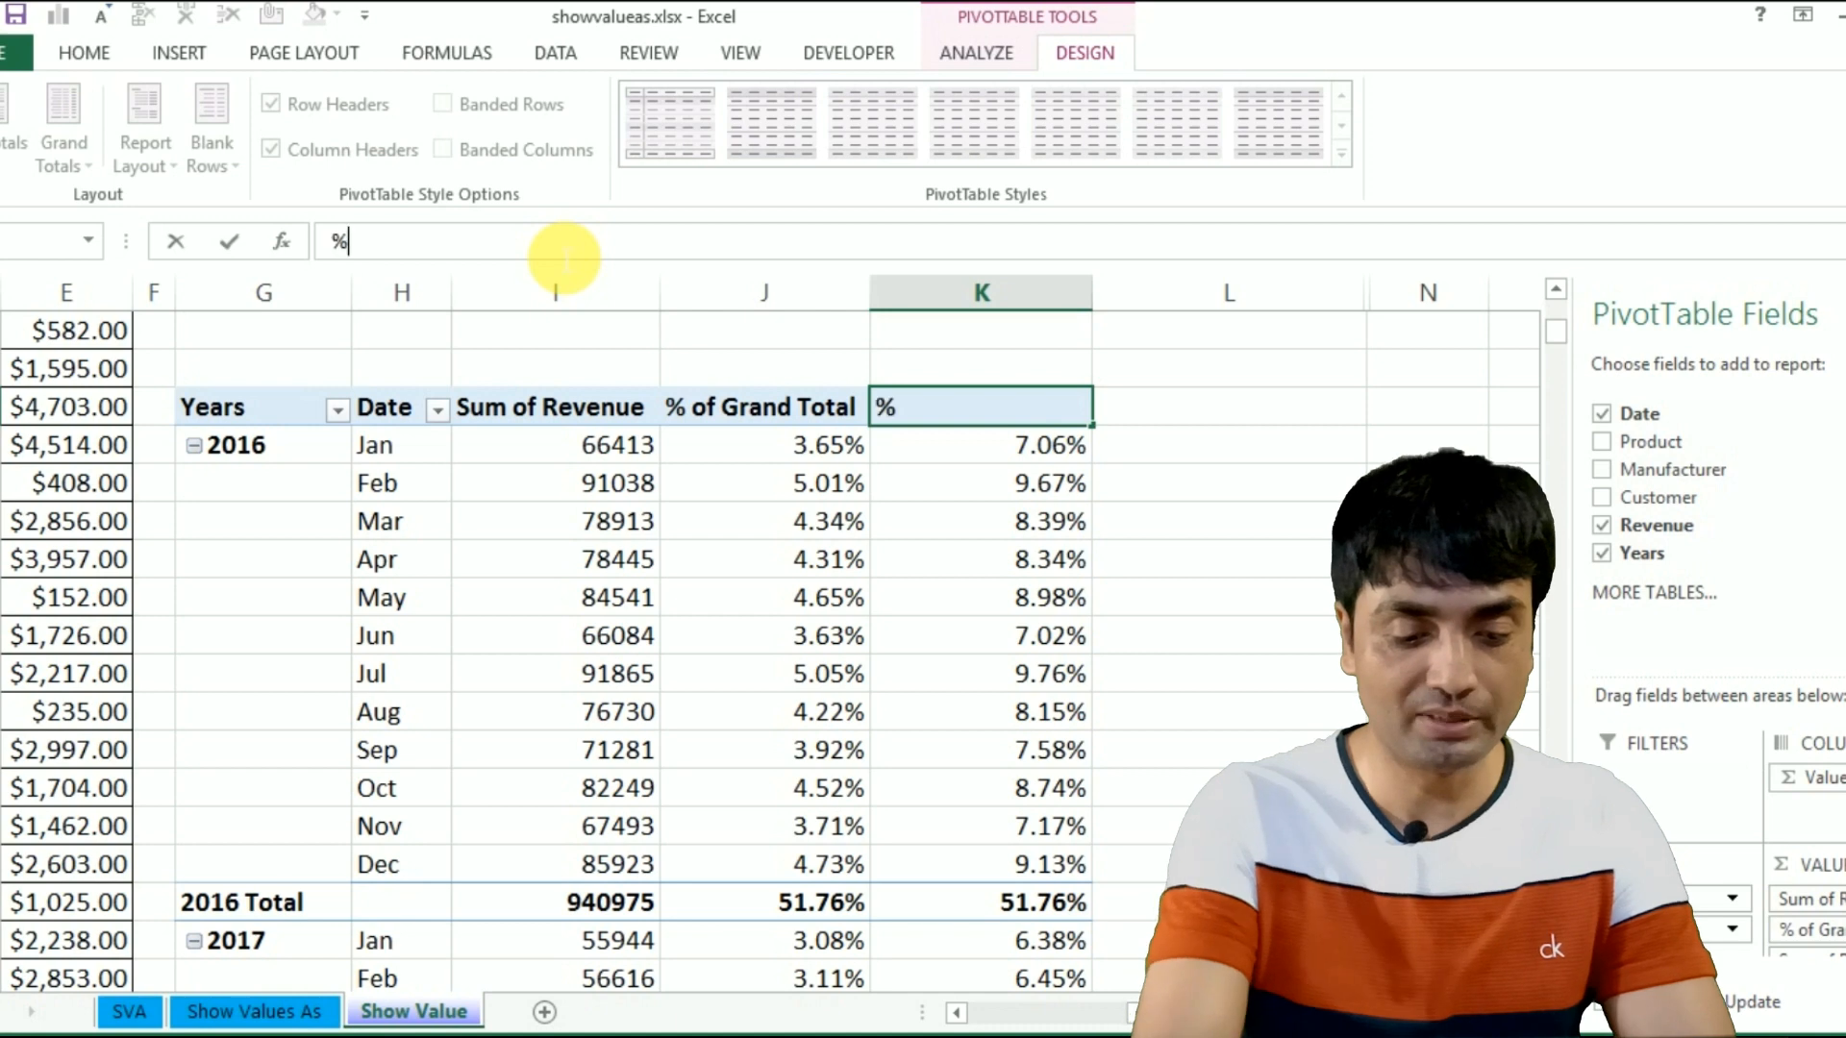
{"action": "type", "text": " of Year"}
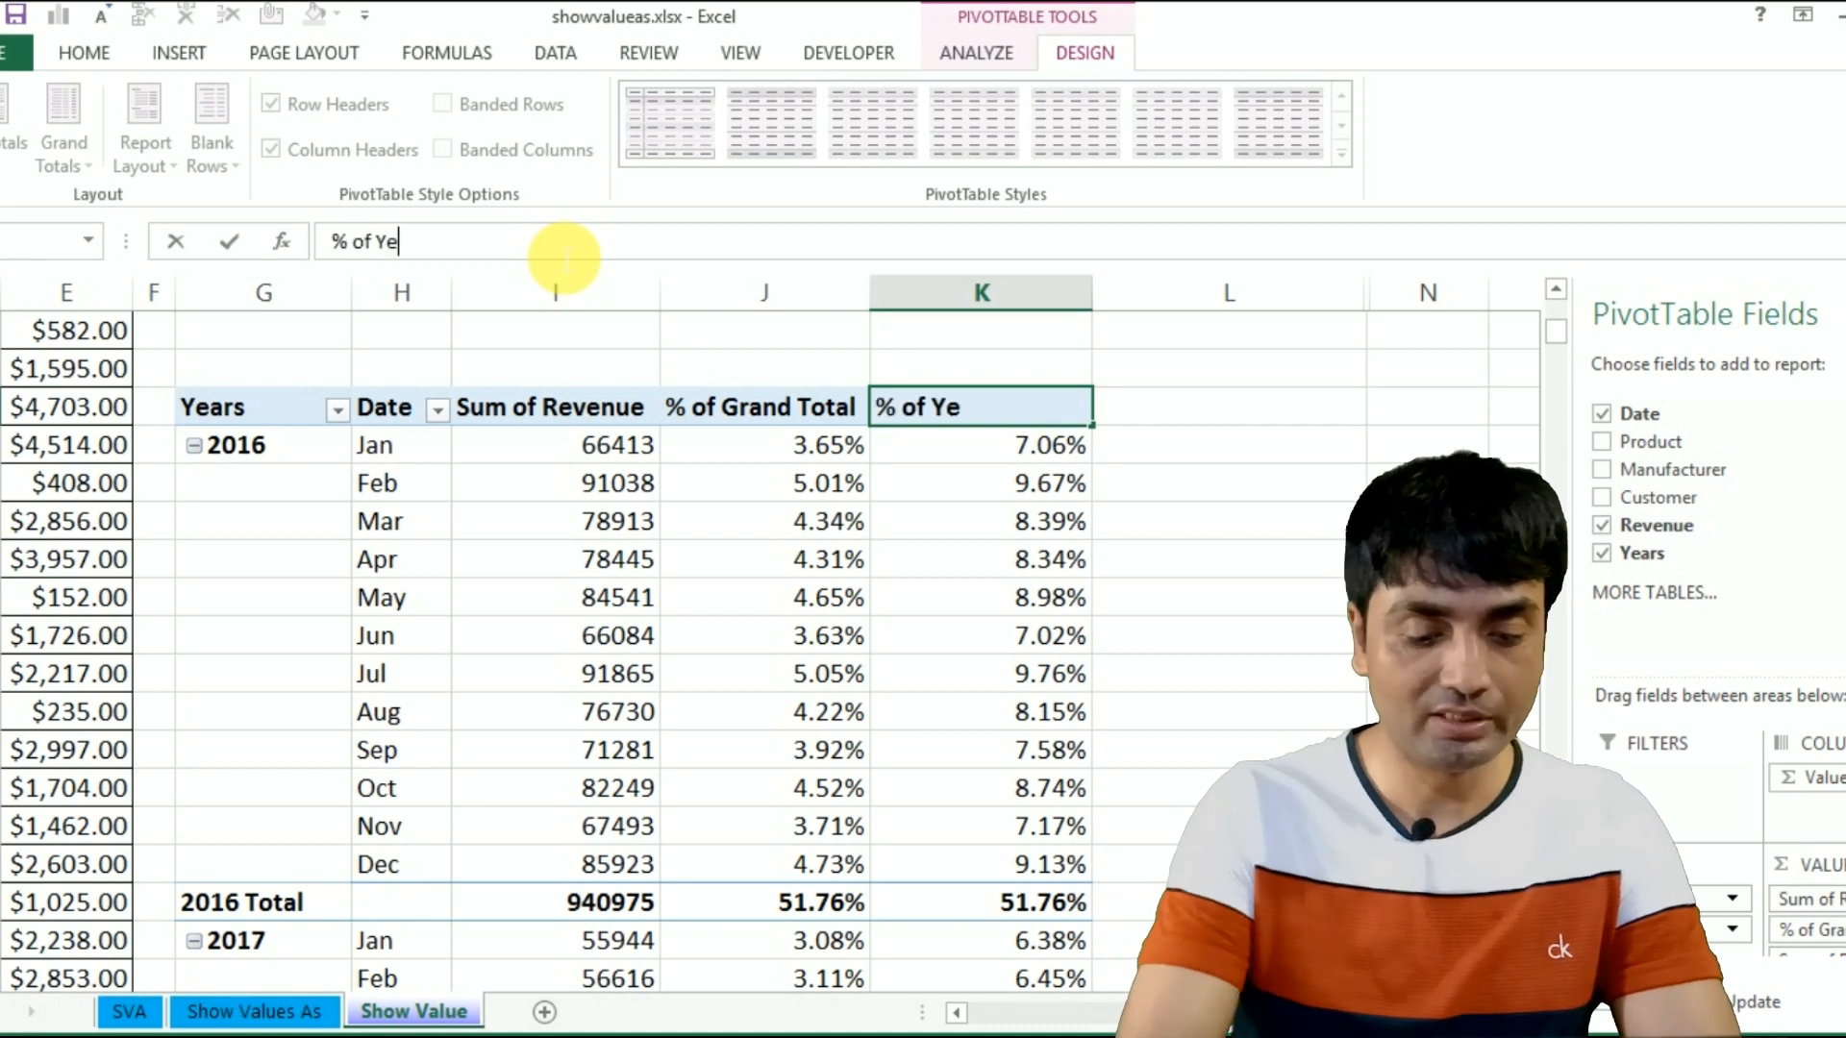
{"action": "key", "text": "Return"}
Step: Read the descriptions of % of Parent Row Total and % of Parent Column Total on the reference sheet
{"action": "left_click", "coordinate": [1065, 747]}
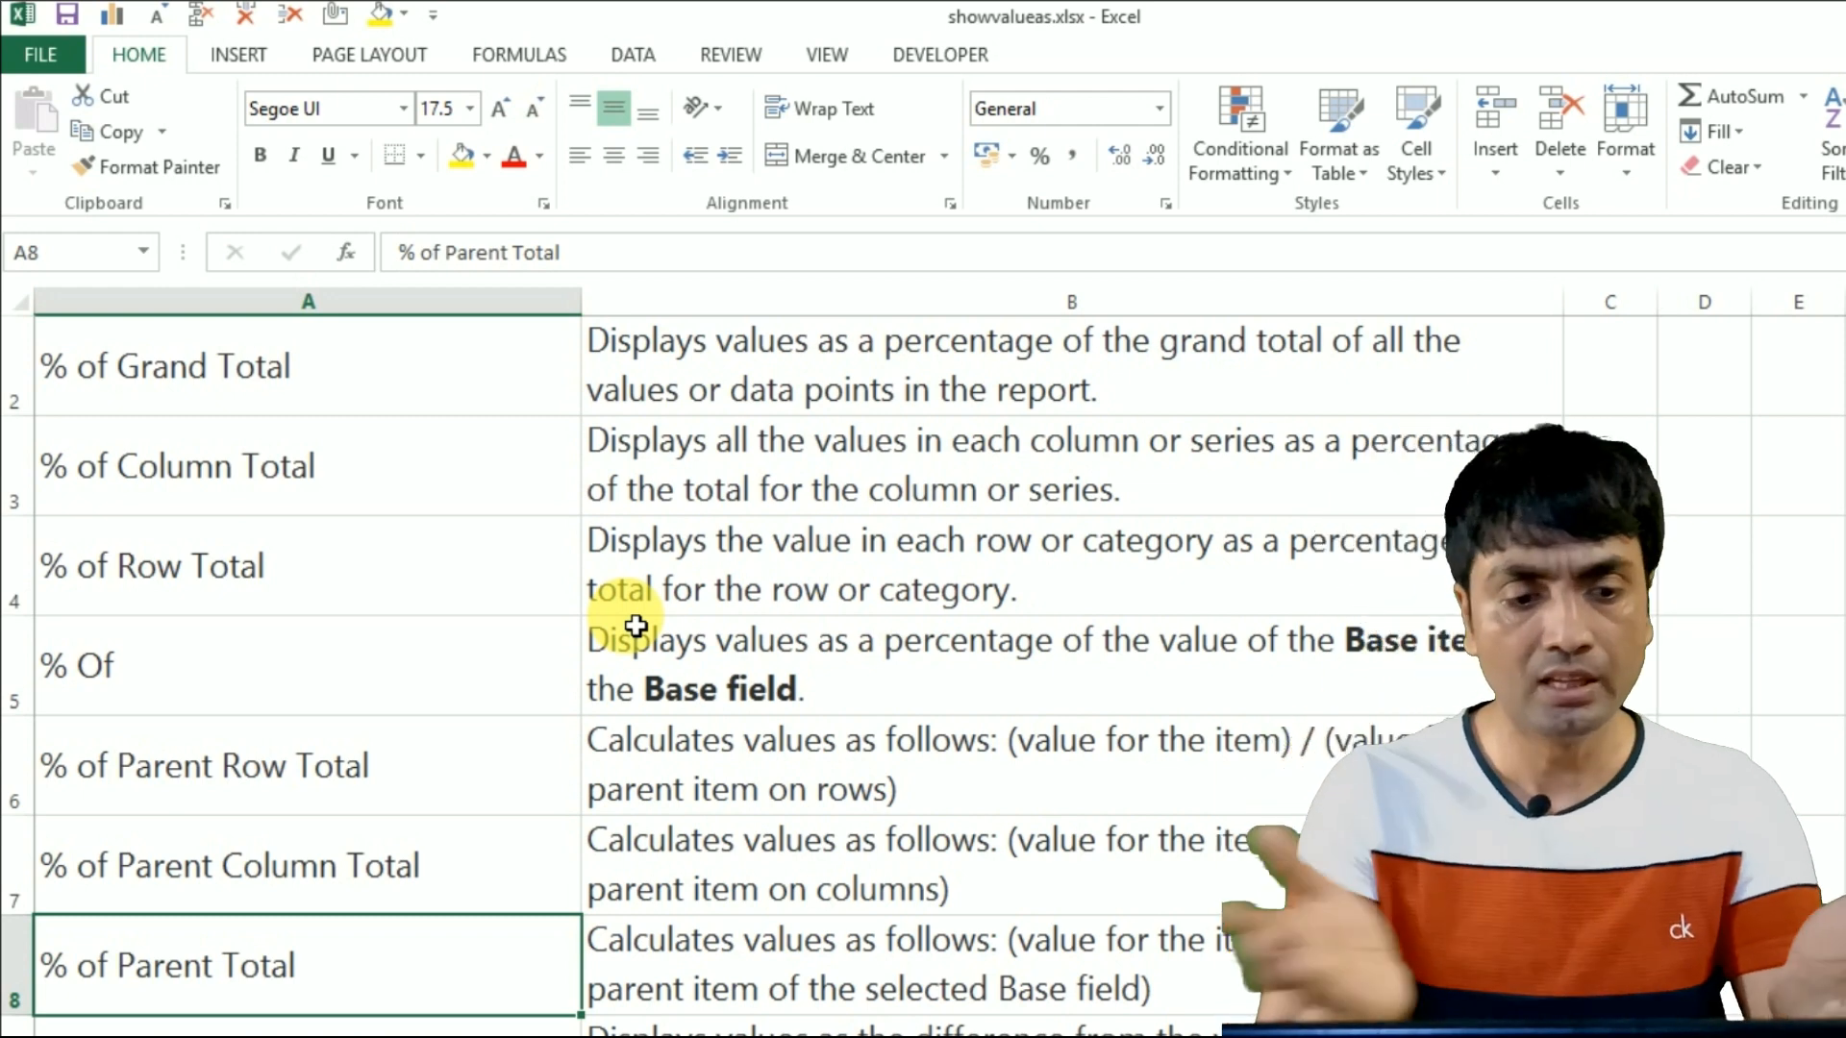
{"action": "left_click", "coordinate": [708, 779]}
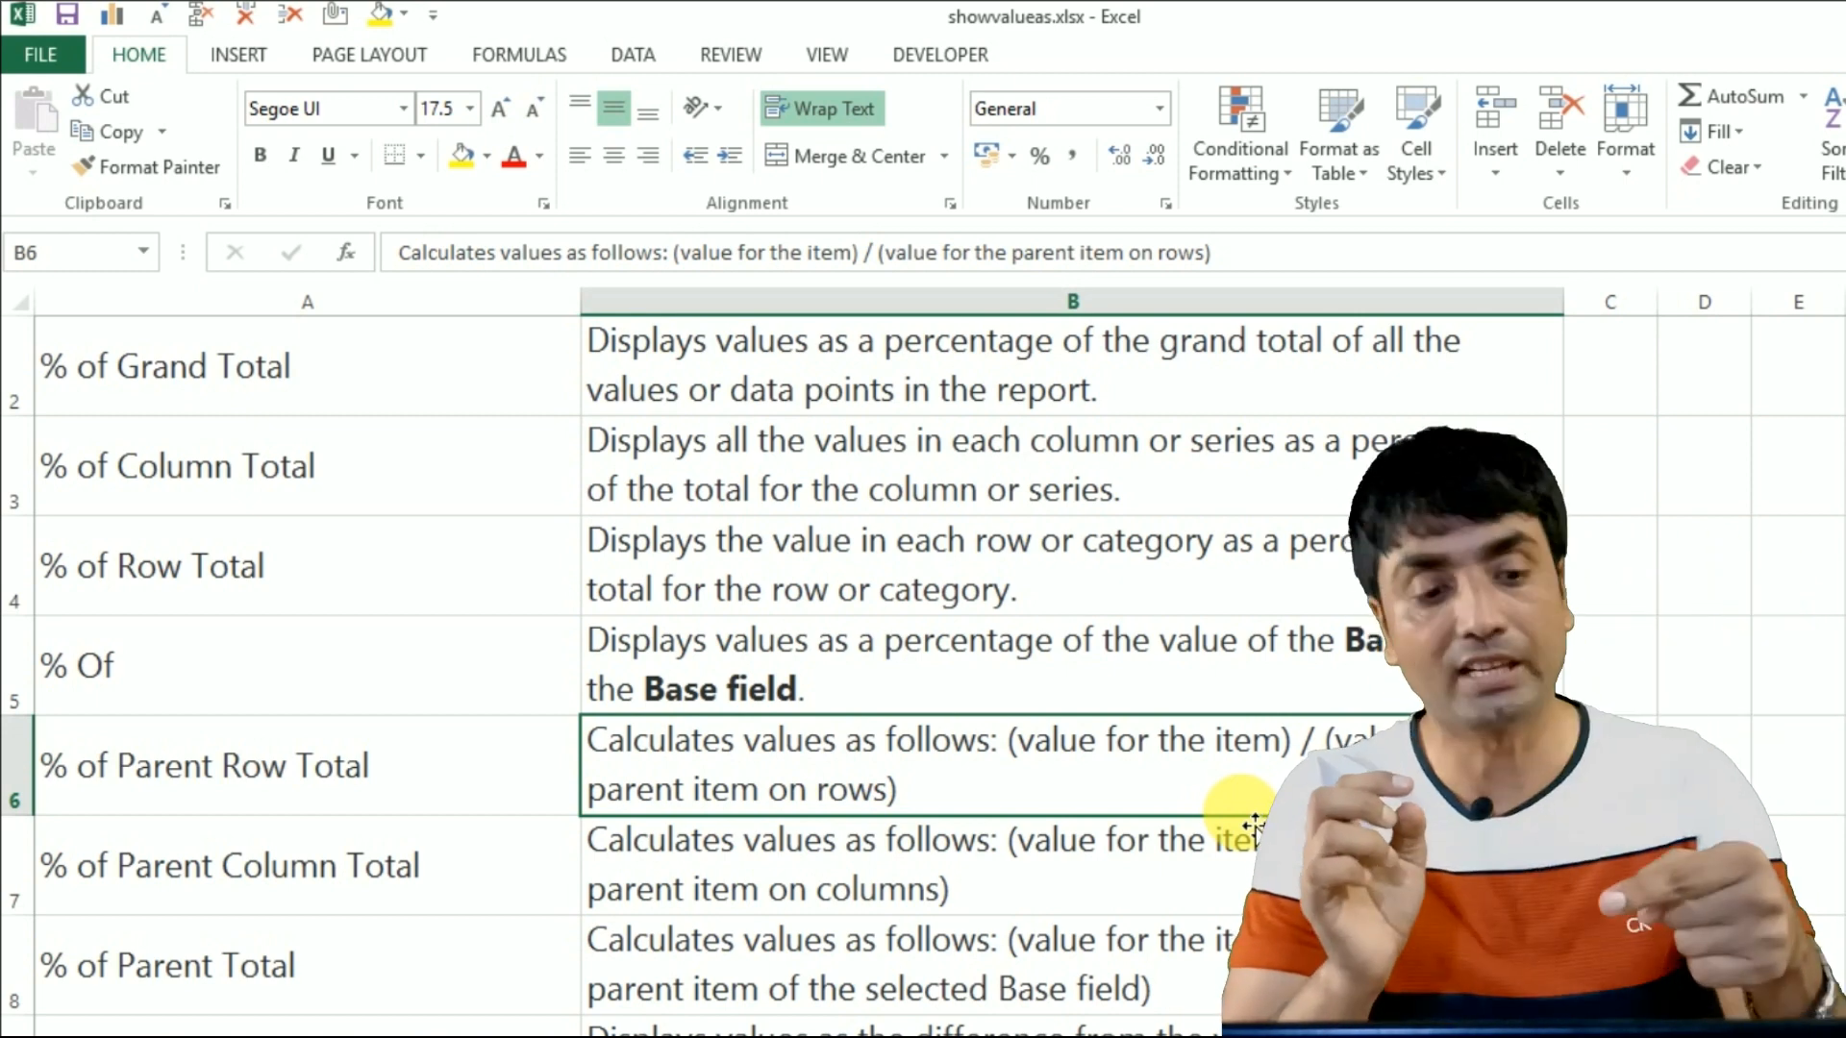
{"action": "left_click", "coordinate": [877, 857]}
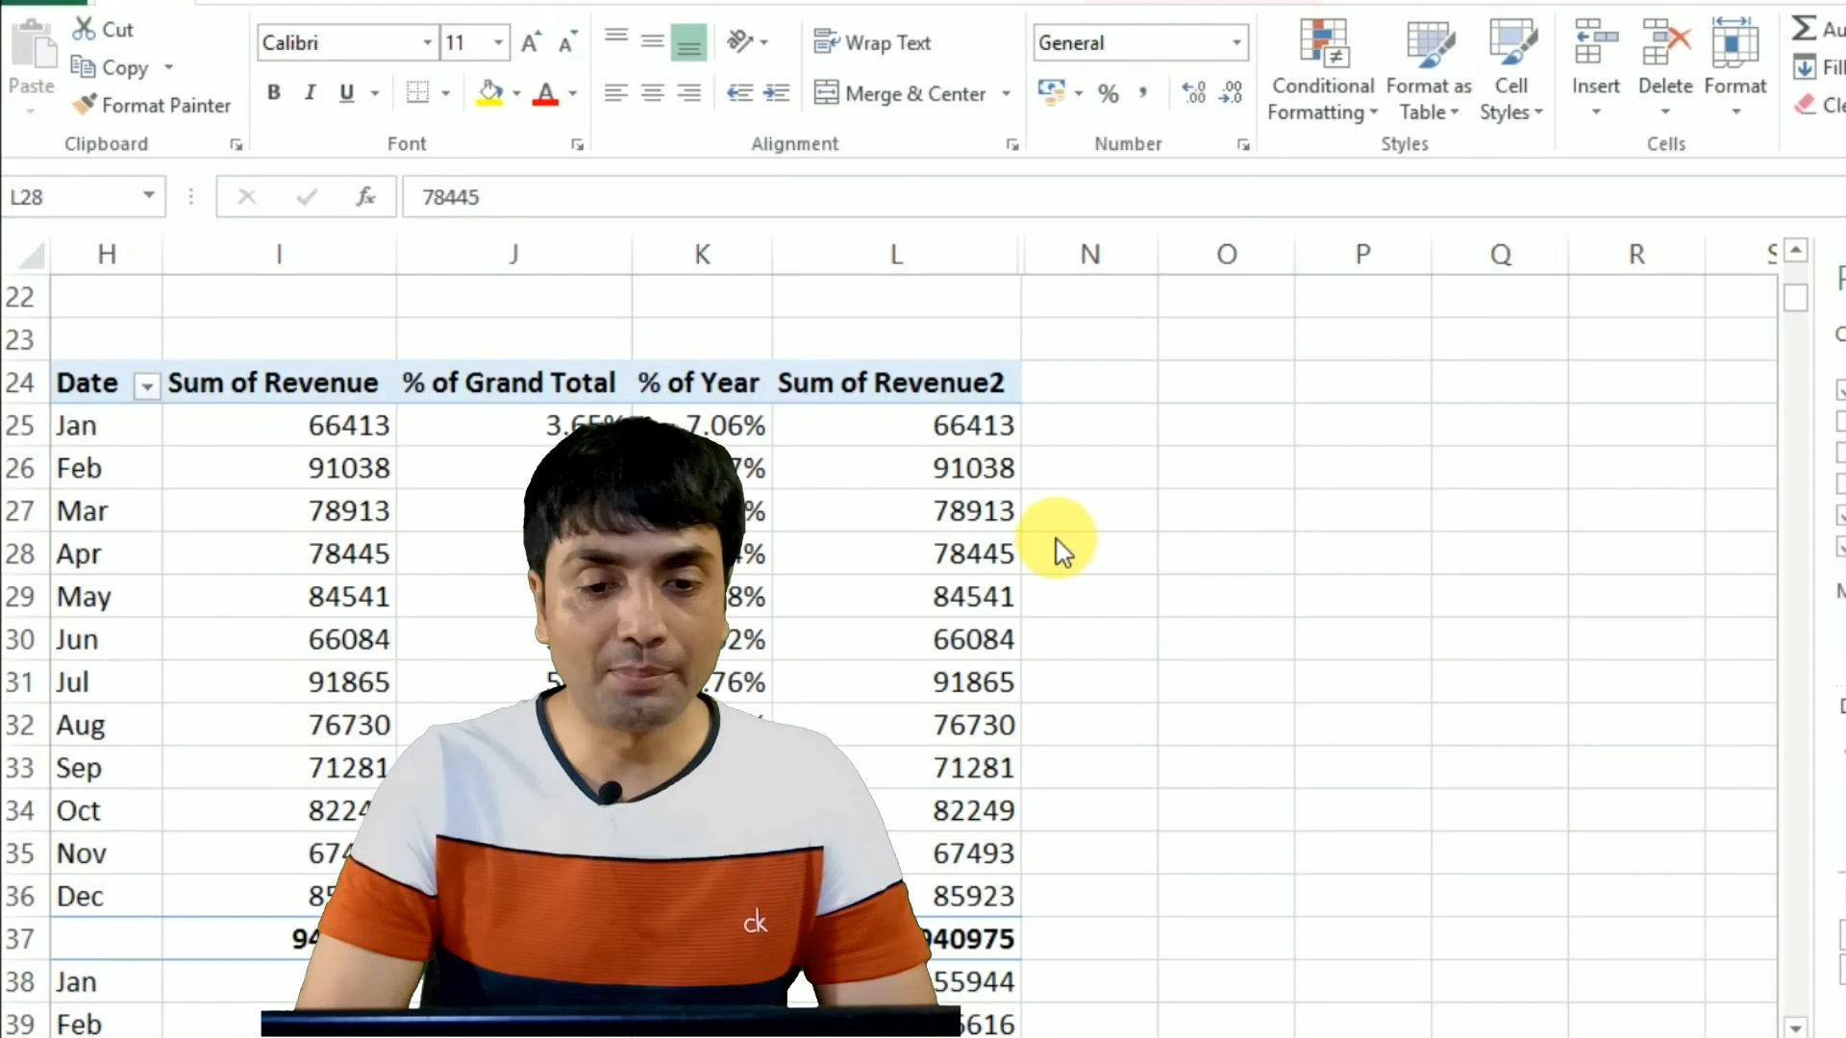
Step: Show the Sum of Revenue2 column as Rank Smallest to Largest with Date as the base field
{"action": "left_click", "coordinate": [988, 550]}
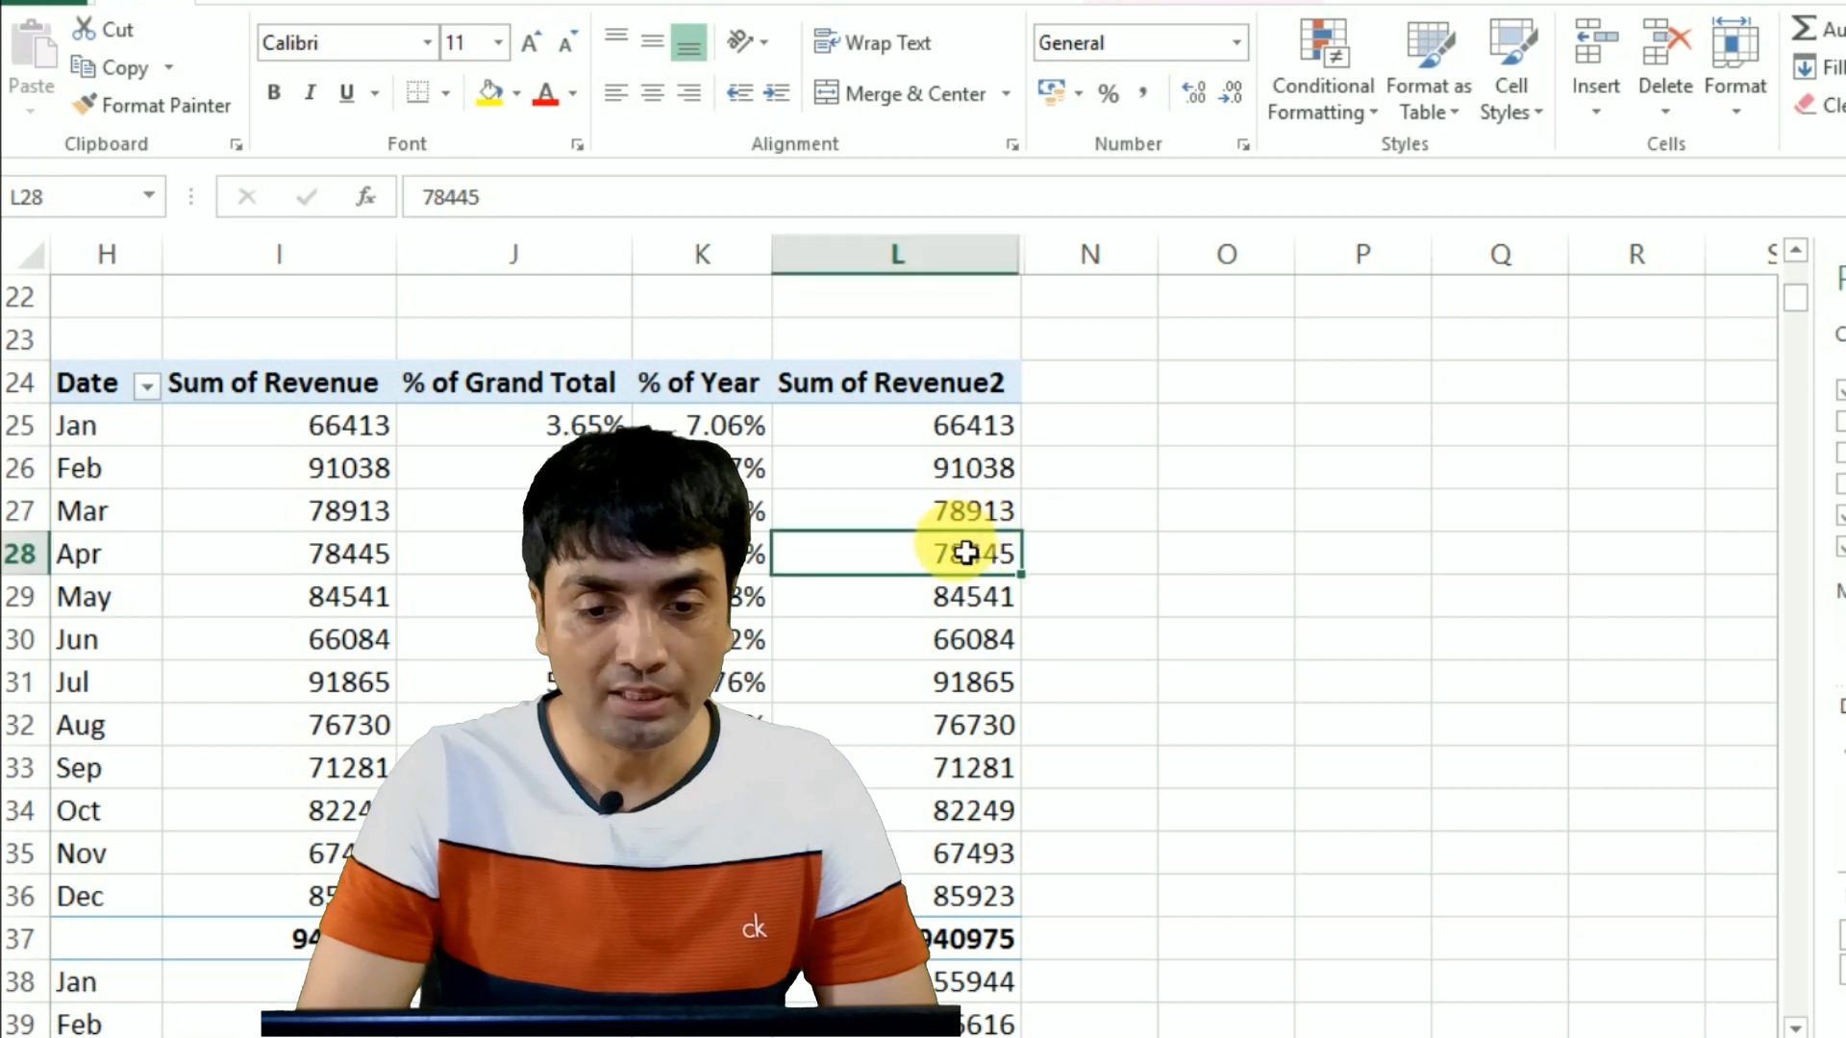
{"action": "right_click", "coordinate": [958, 556]}
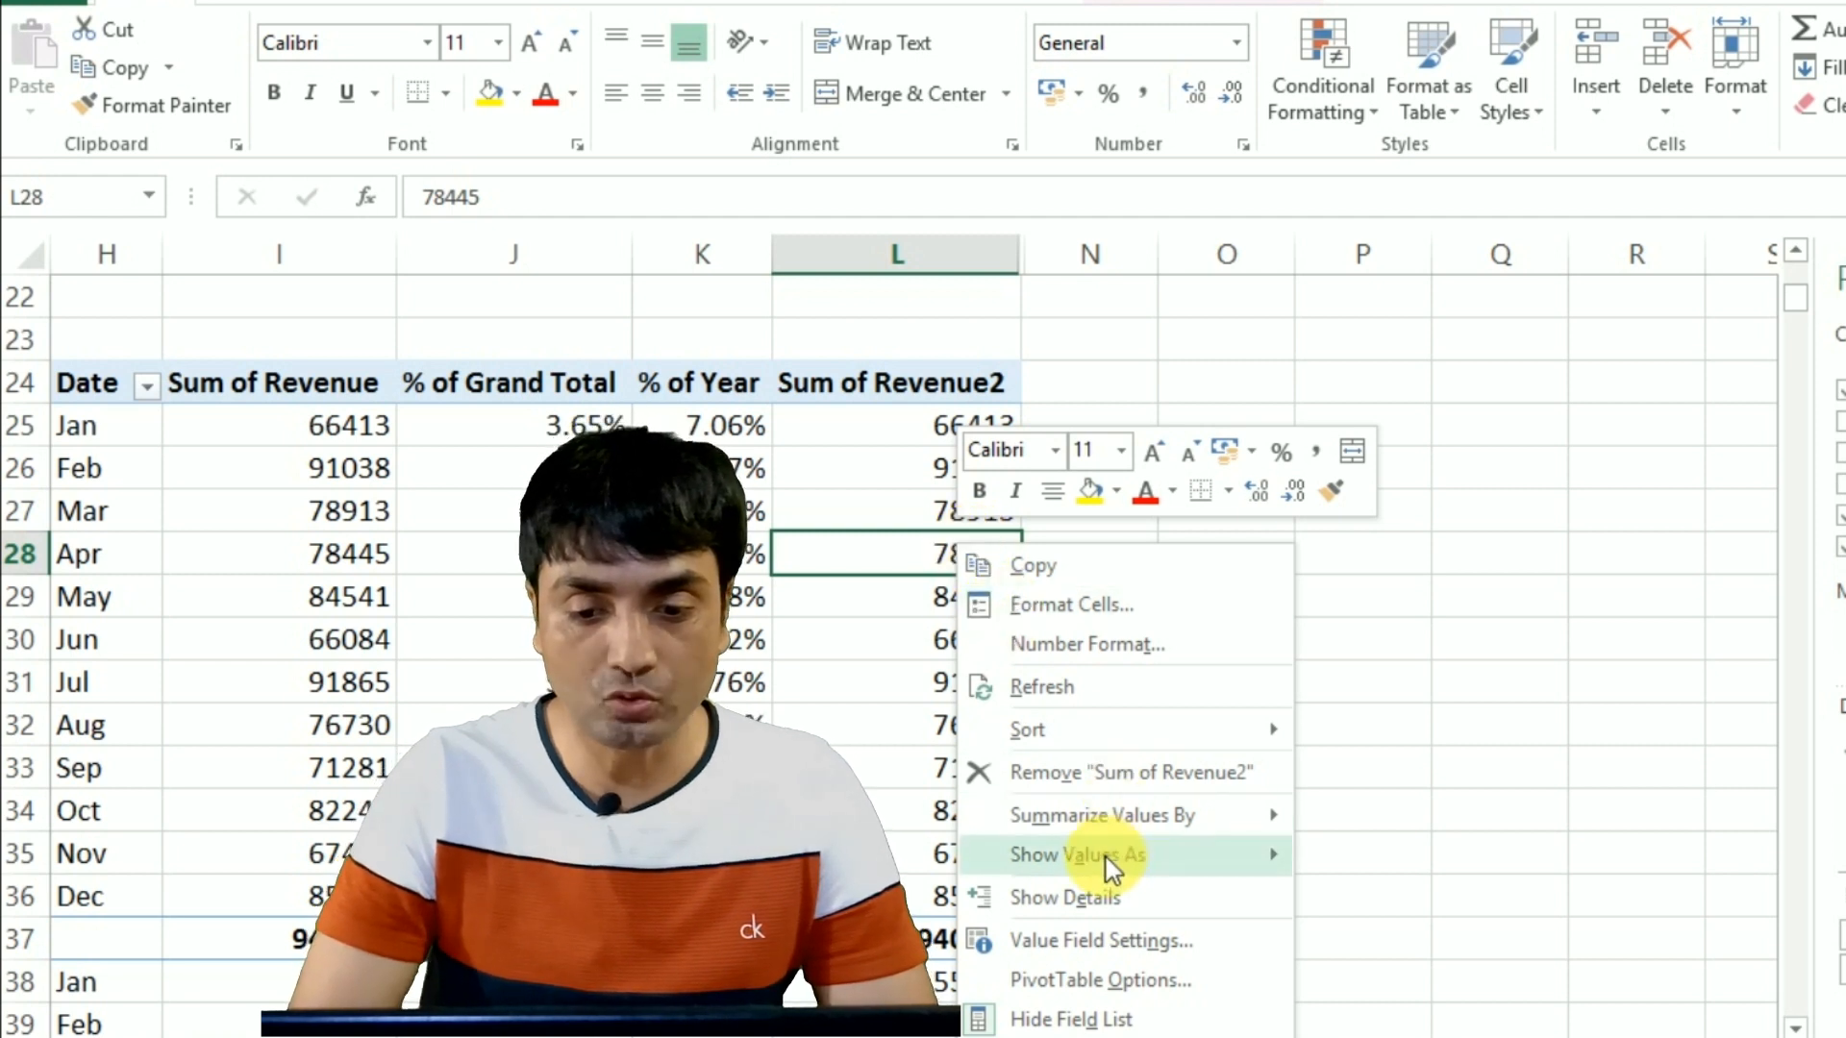
{"action": "mouse_move", "coordinate": [1106, 861]}
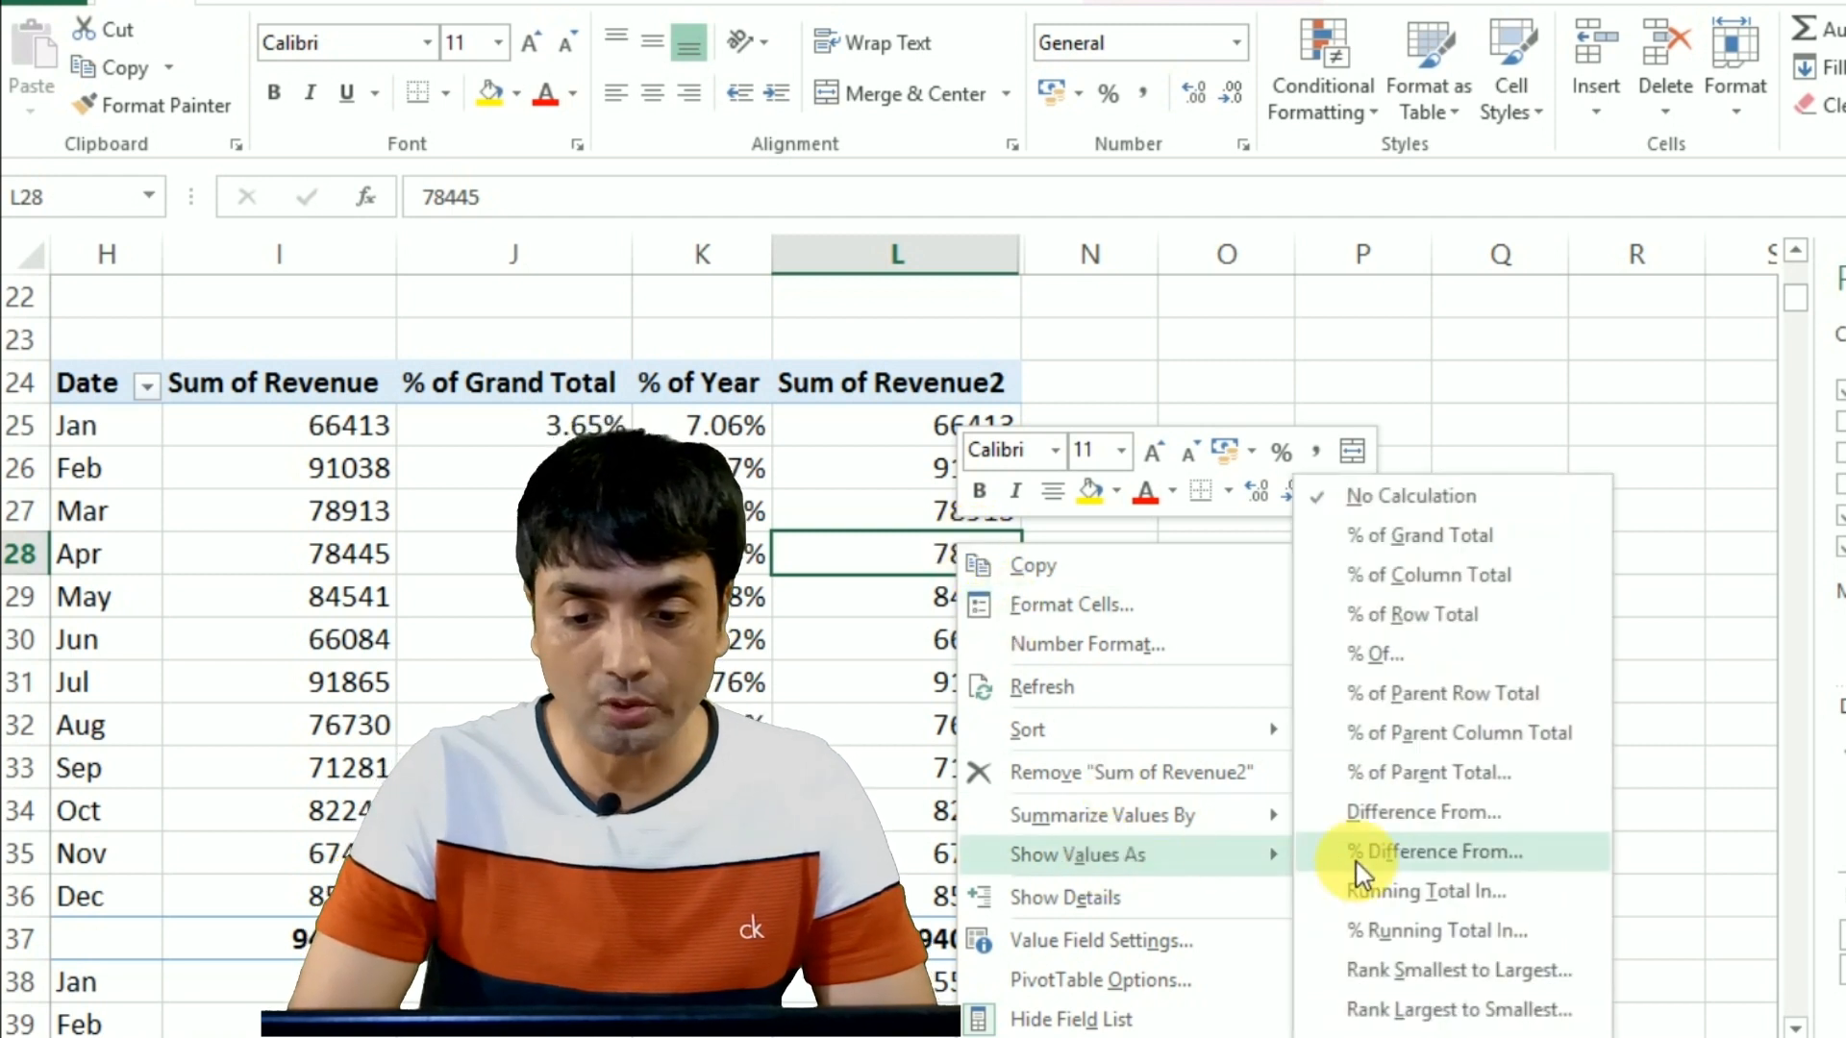
{"action": "left_click", "coordinate": [1423, 972]}
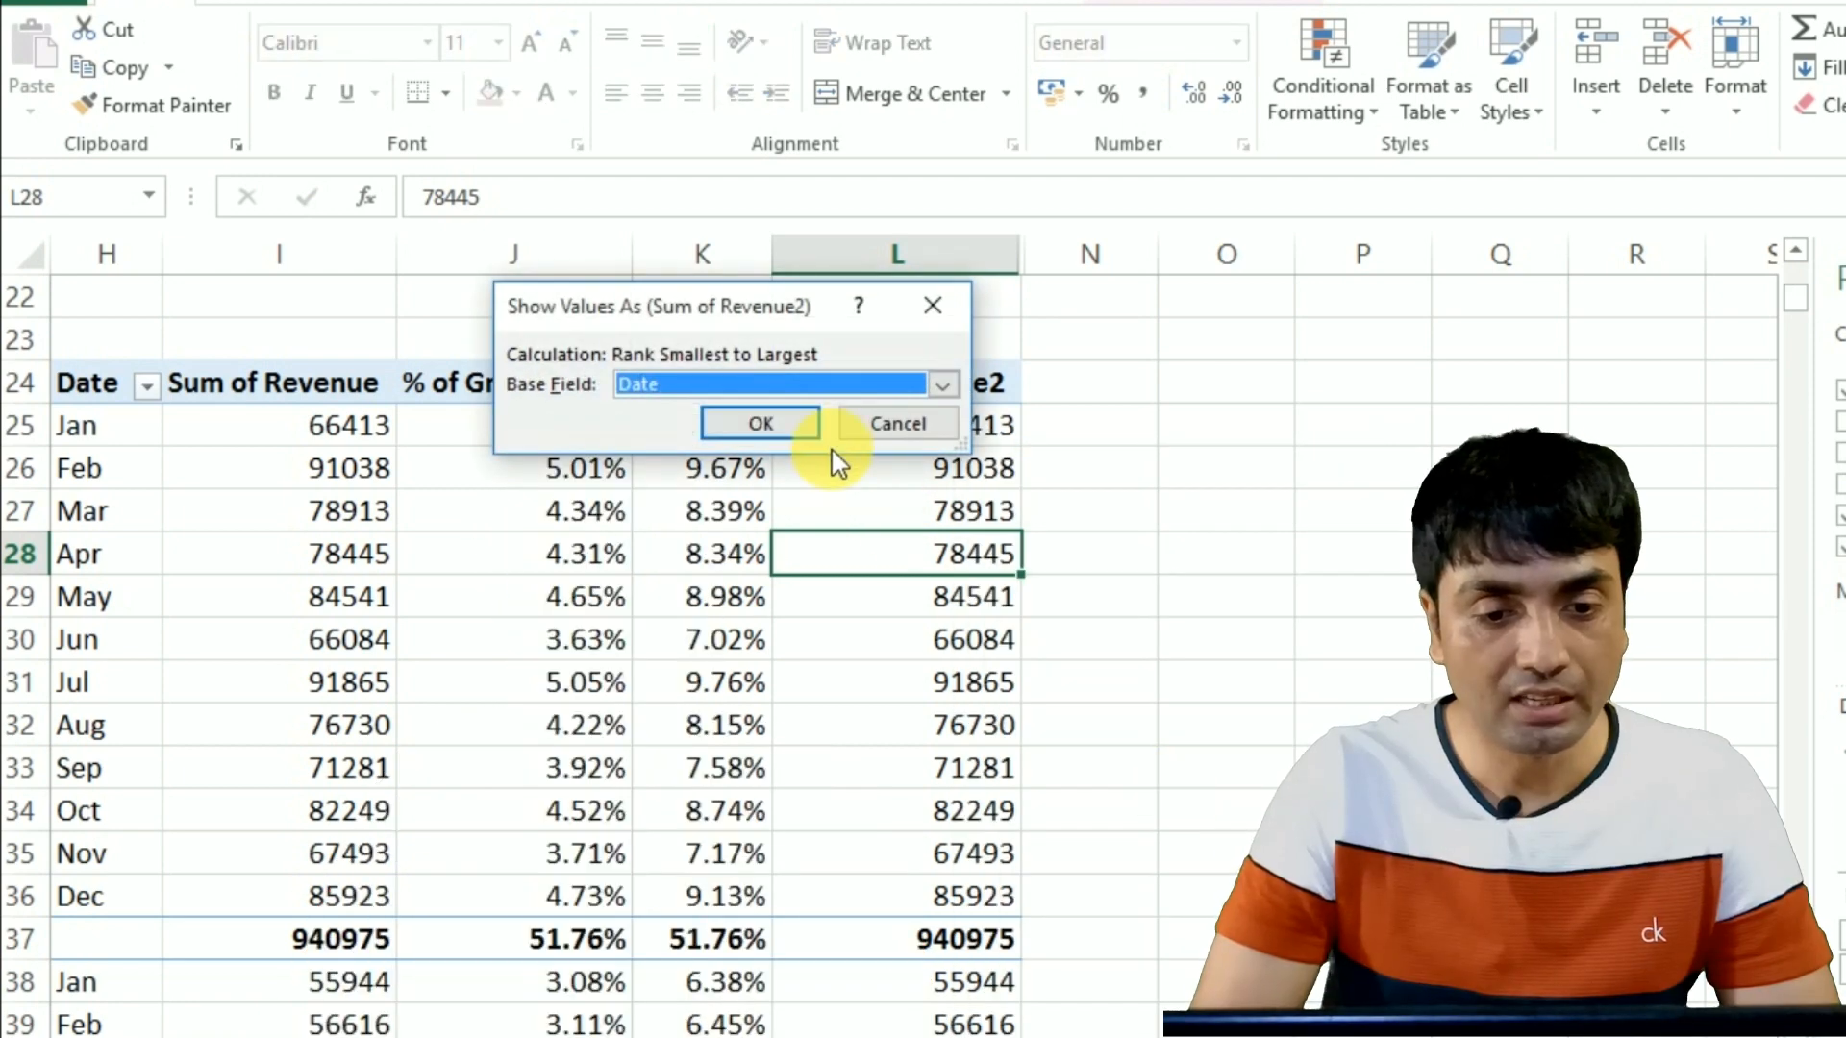
{"action": "left_click", "coordinate": [788, 432]}
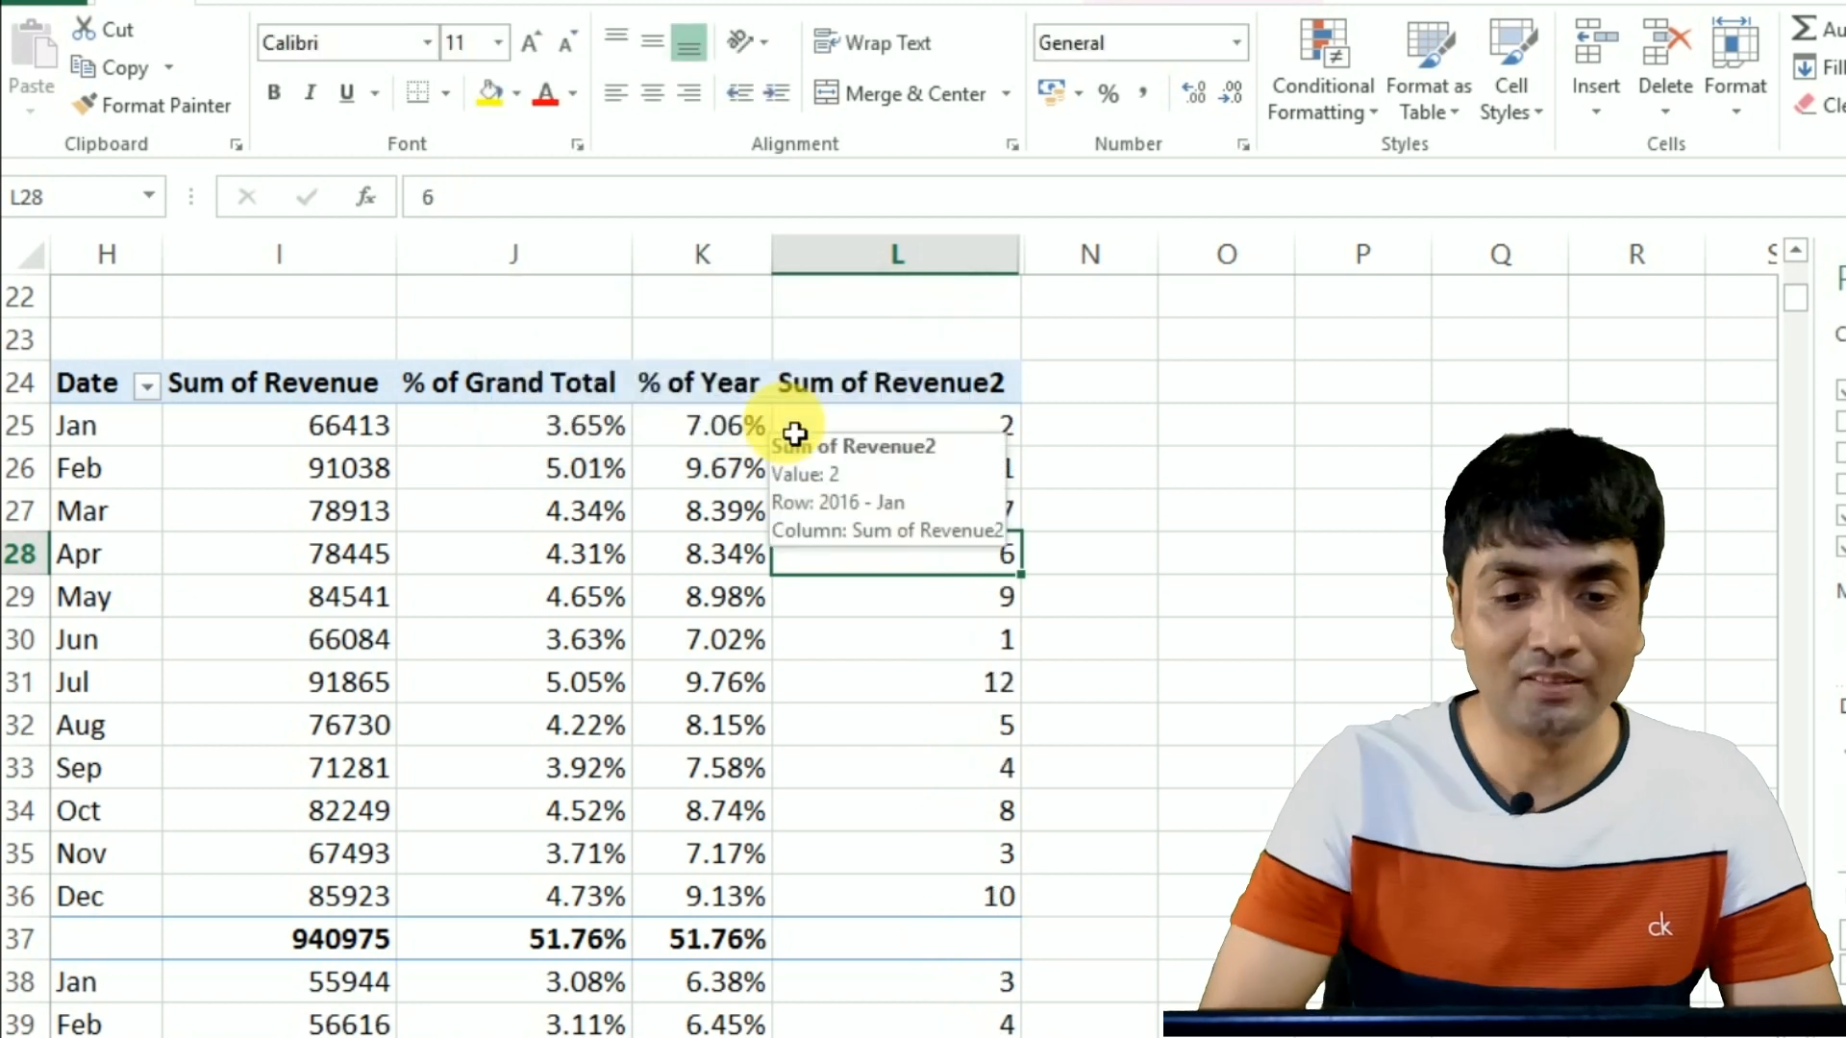
{"action": "left_click", "coordinate": [1004, 658]}
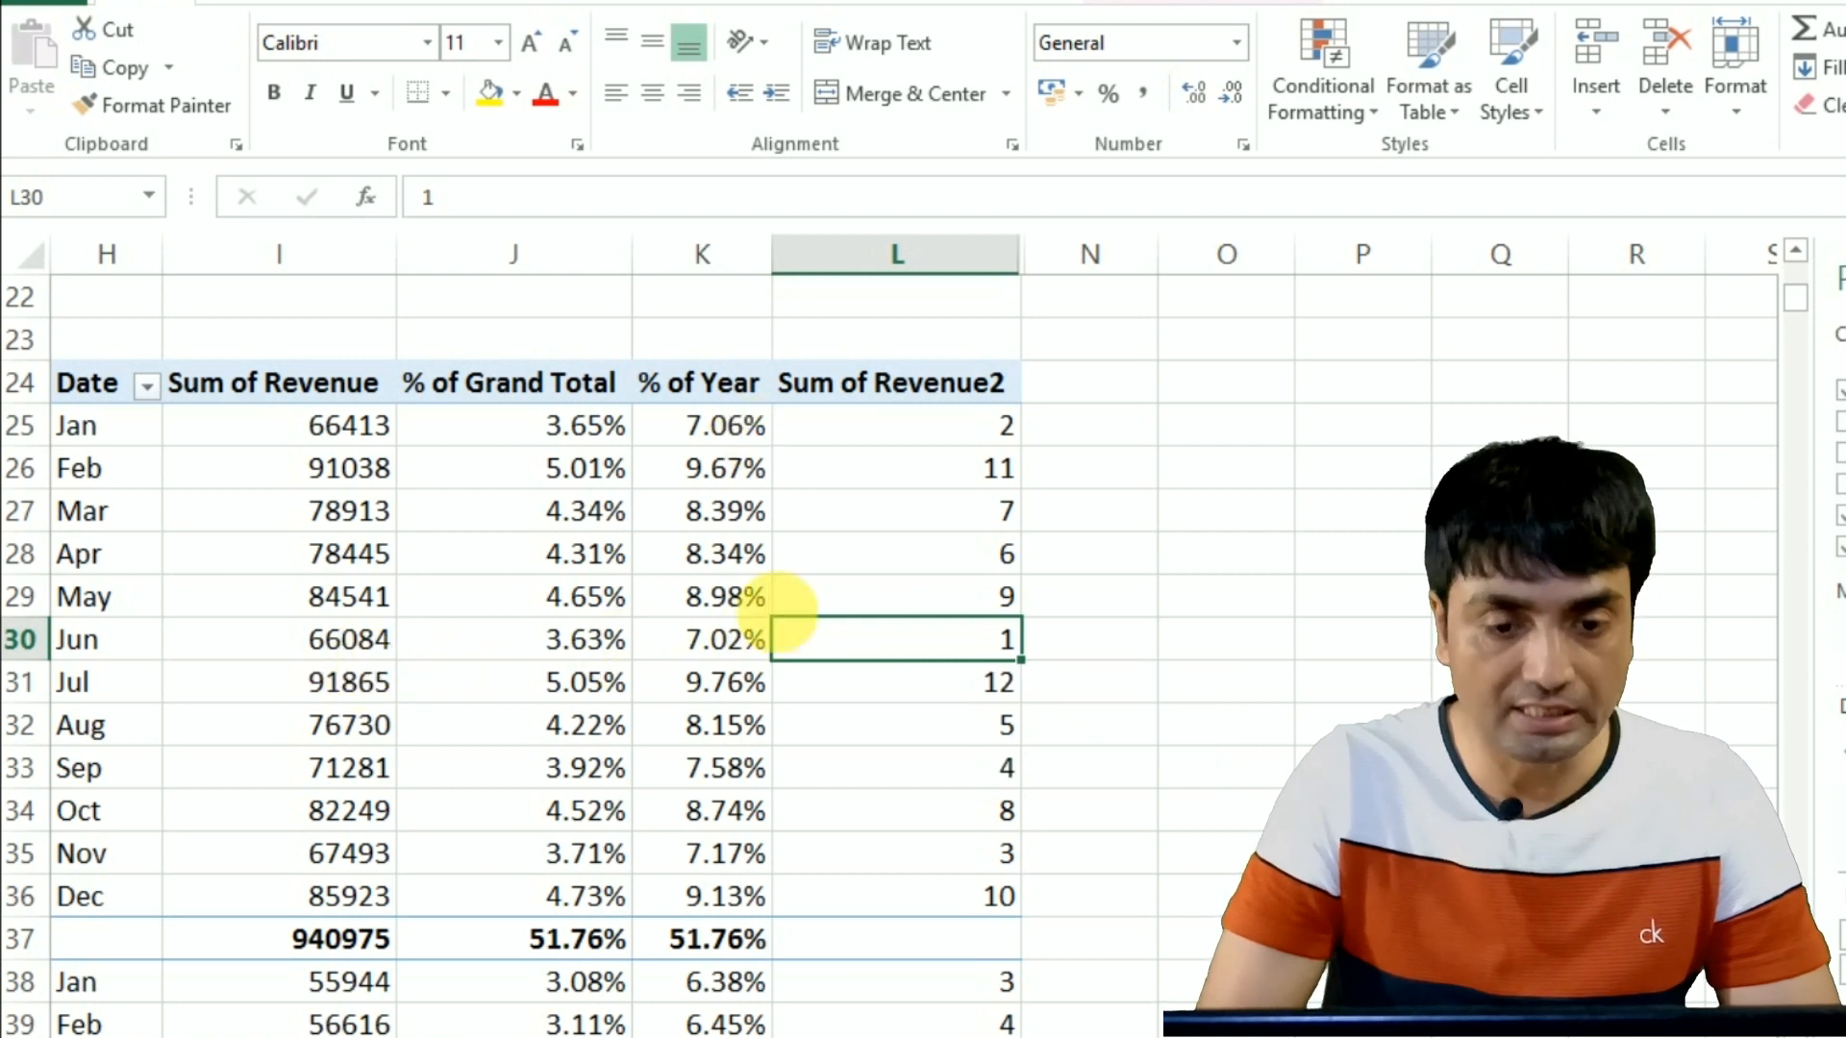
Step: Change the Sum of Revenue2 column's calculation to Rank Largest to Smallest by Date and check the top-ranked month
{"action": "right_click", "coordinate": [921, 639]}
{"action": "mouse_move", "coordinate": [1062, 452]}
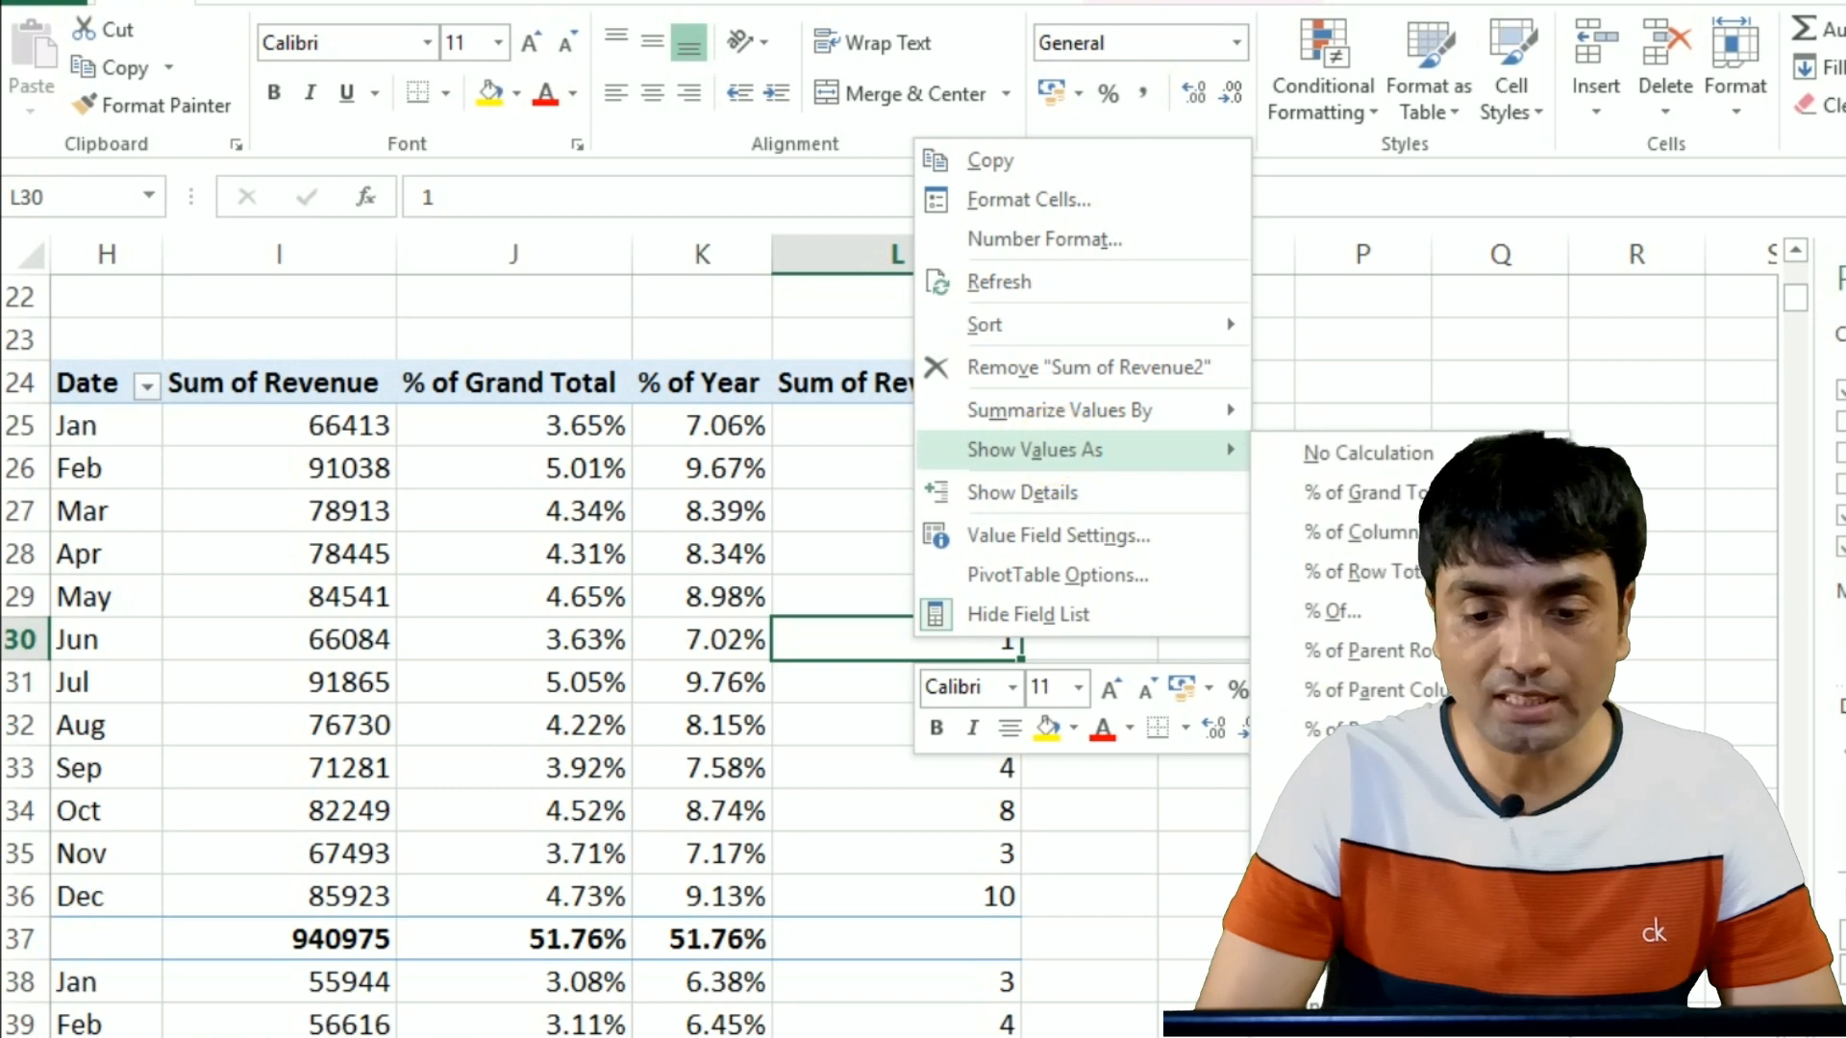
{"action": "left_click", "coordinate": [1385, 965]}
{"action": "left_click", "coordinate": [760, 424]}
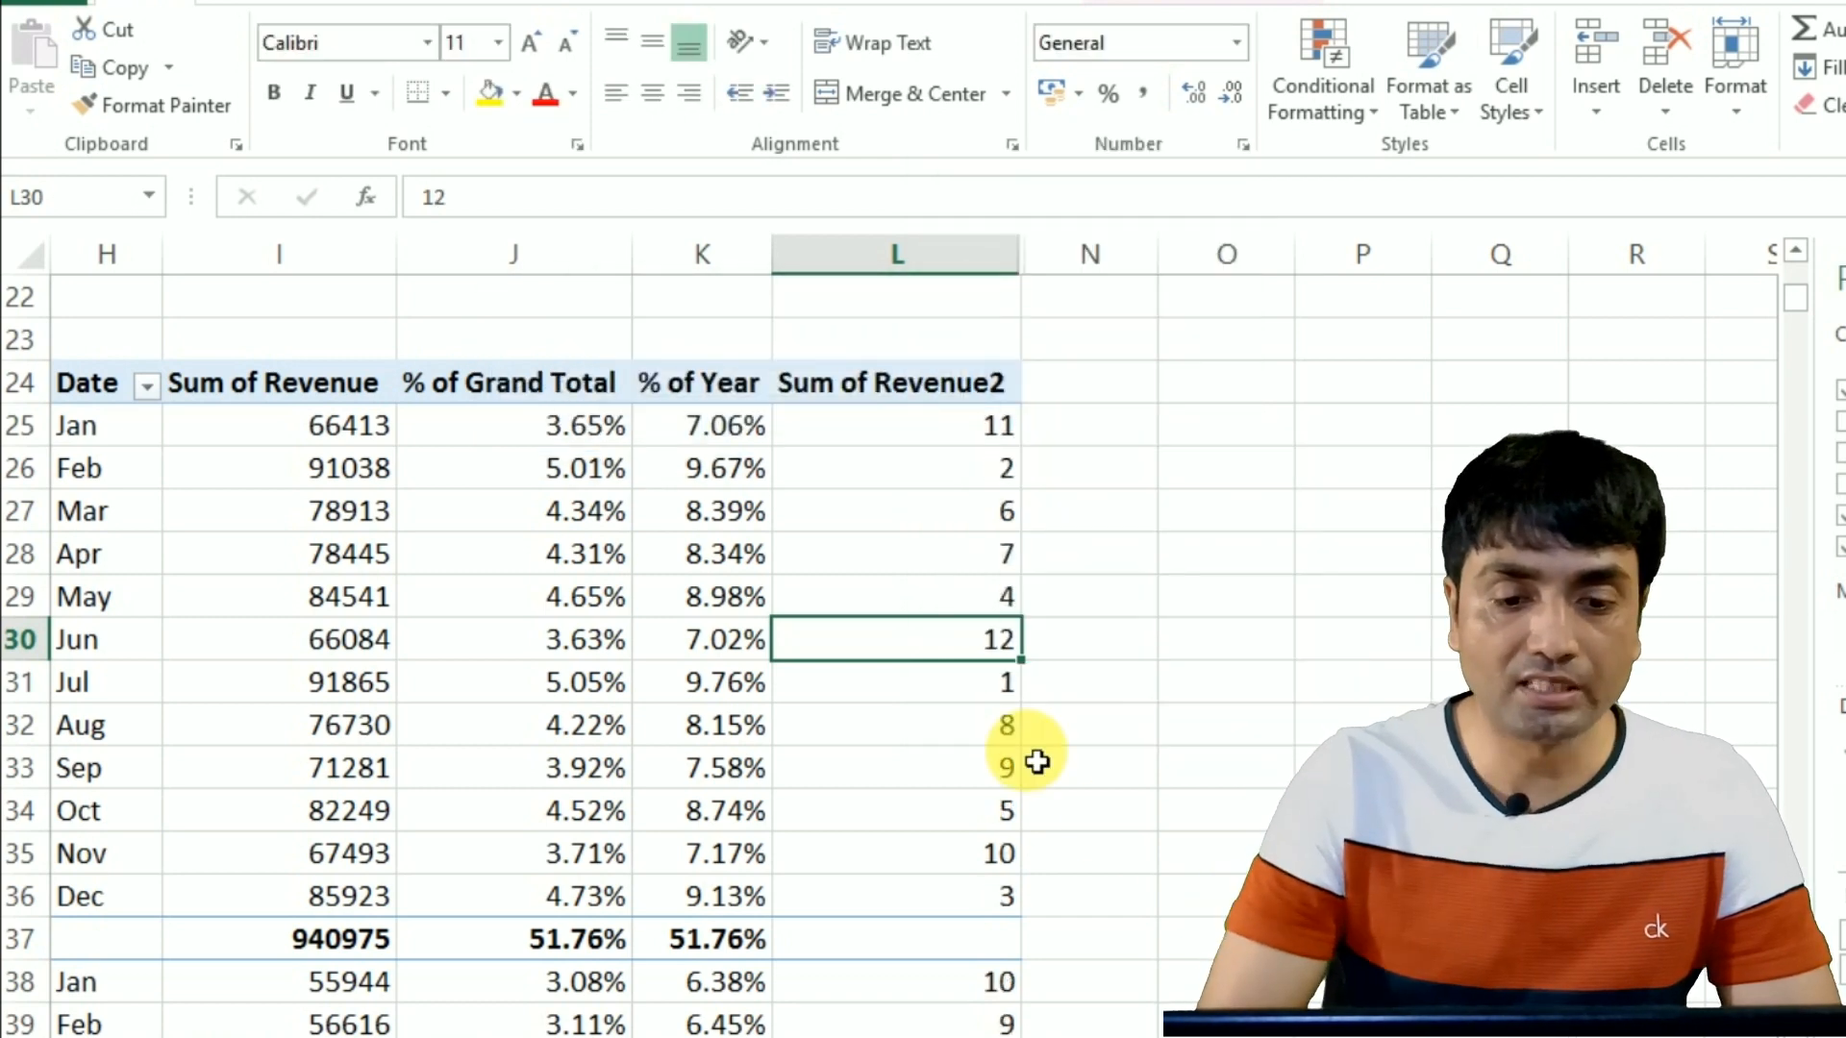
{"action": "left_click", "coordinate": [1005, 694]}
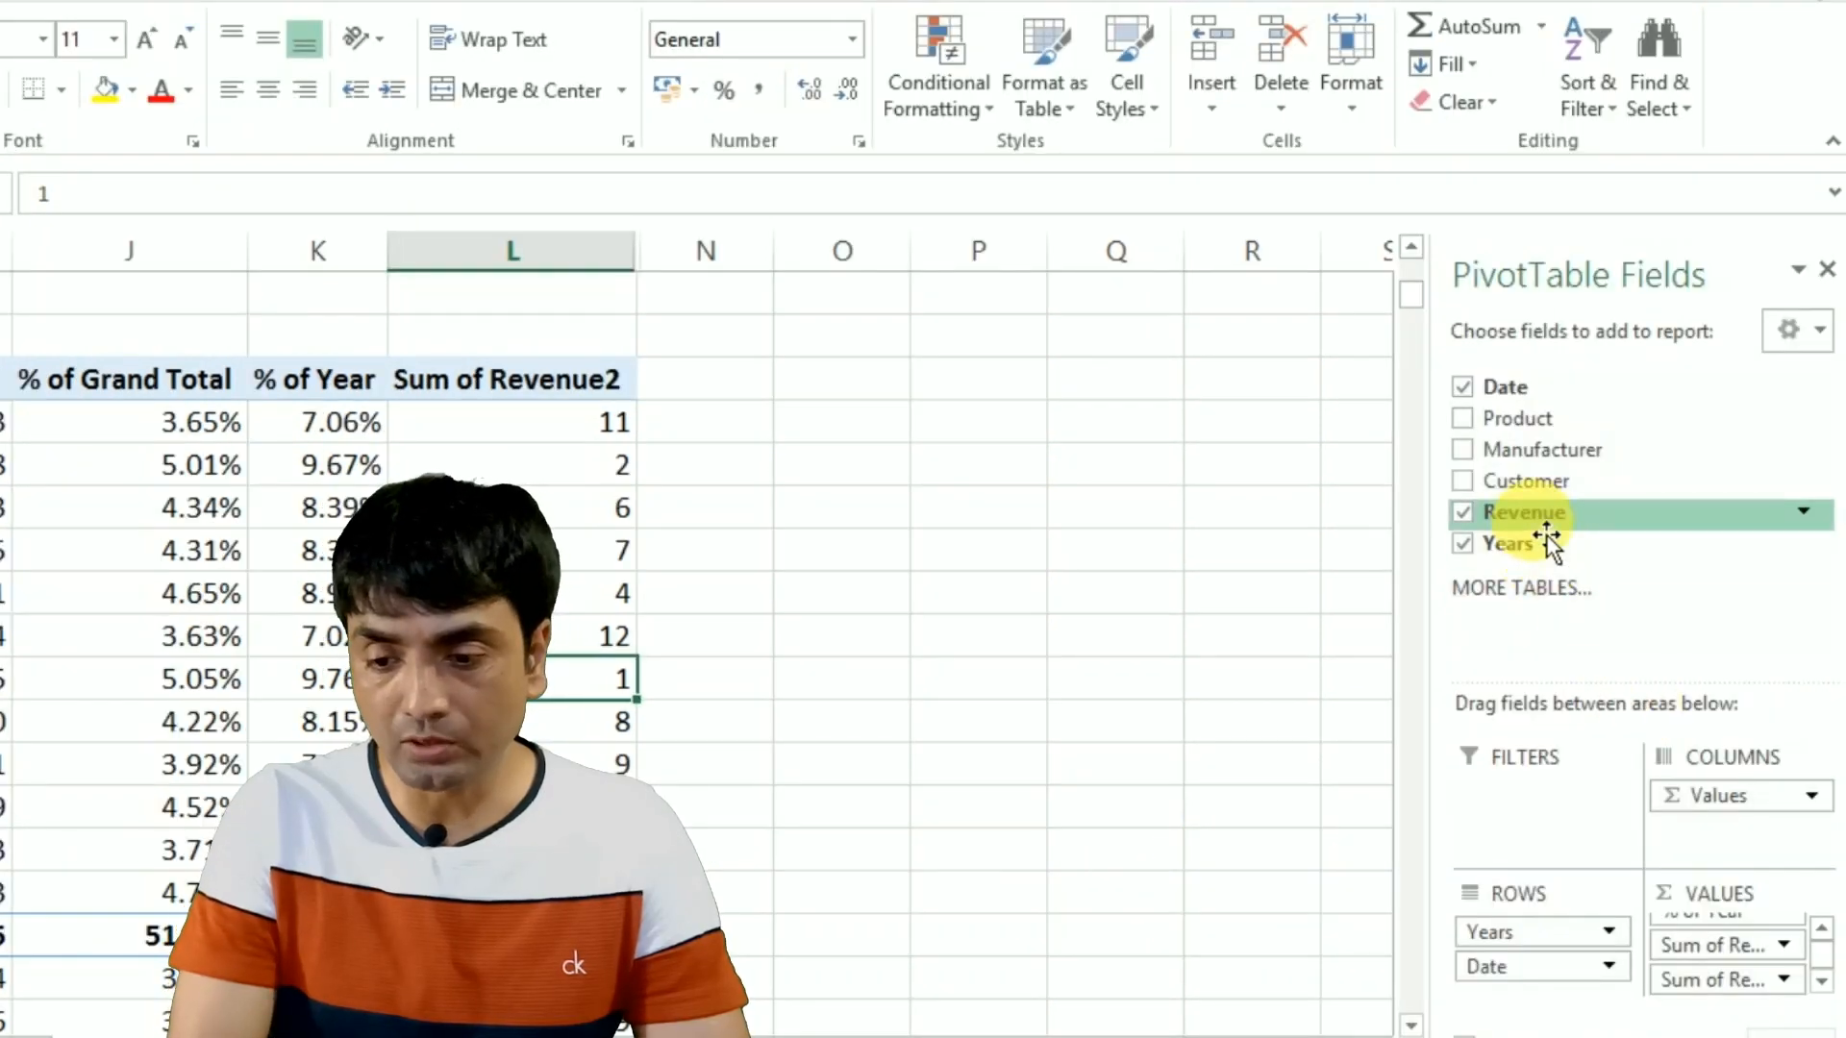
Step: Add Revenue to the values again and show the new column as Running Total In with Date as the base field
{"action": "left_click_drag", "start_coordinate": [1546, 535], "coordinate": [1771, 1007]}
{"action": "left_click", "coordinate": [836, 466]}
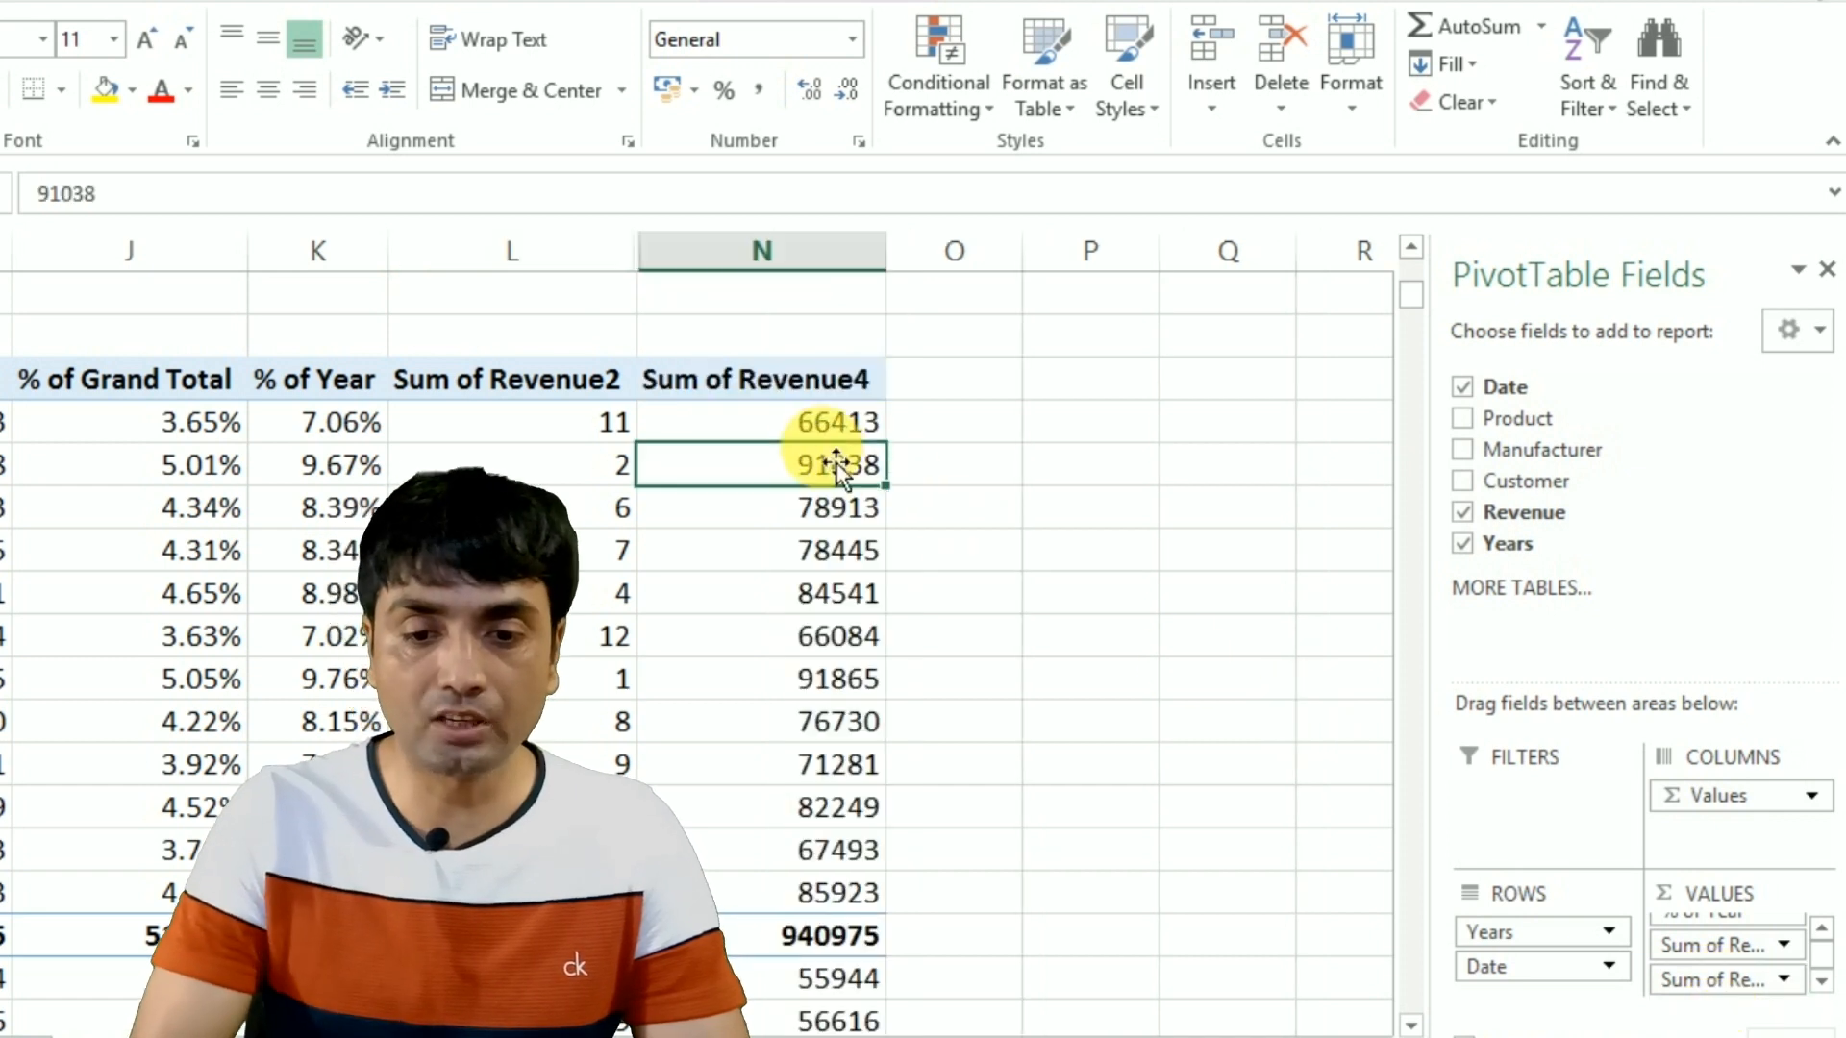
{"action": "right_click", "coordinate": [836, 466]}
{"action": "mouse_move", "coordinate": [961, 783]}
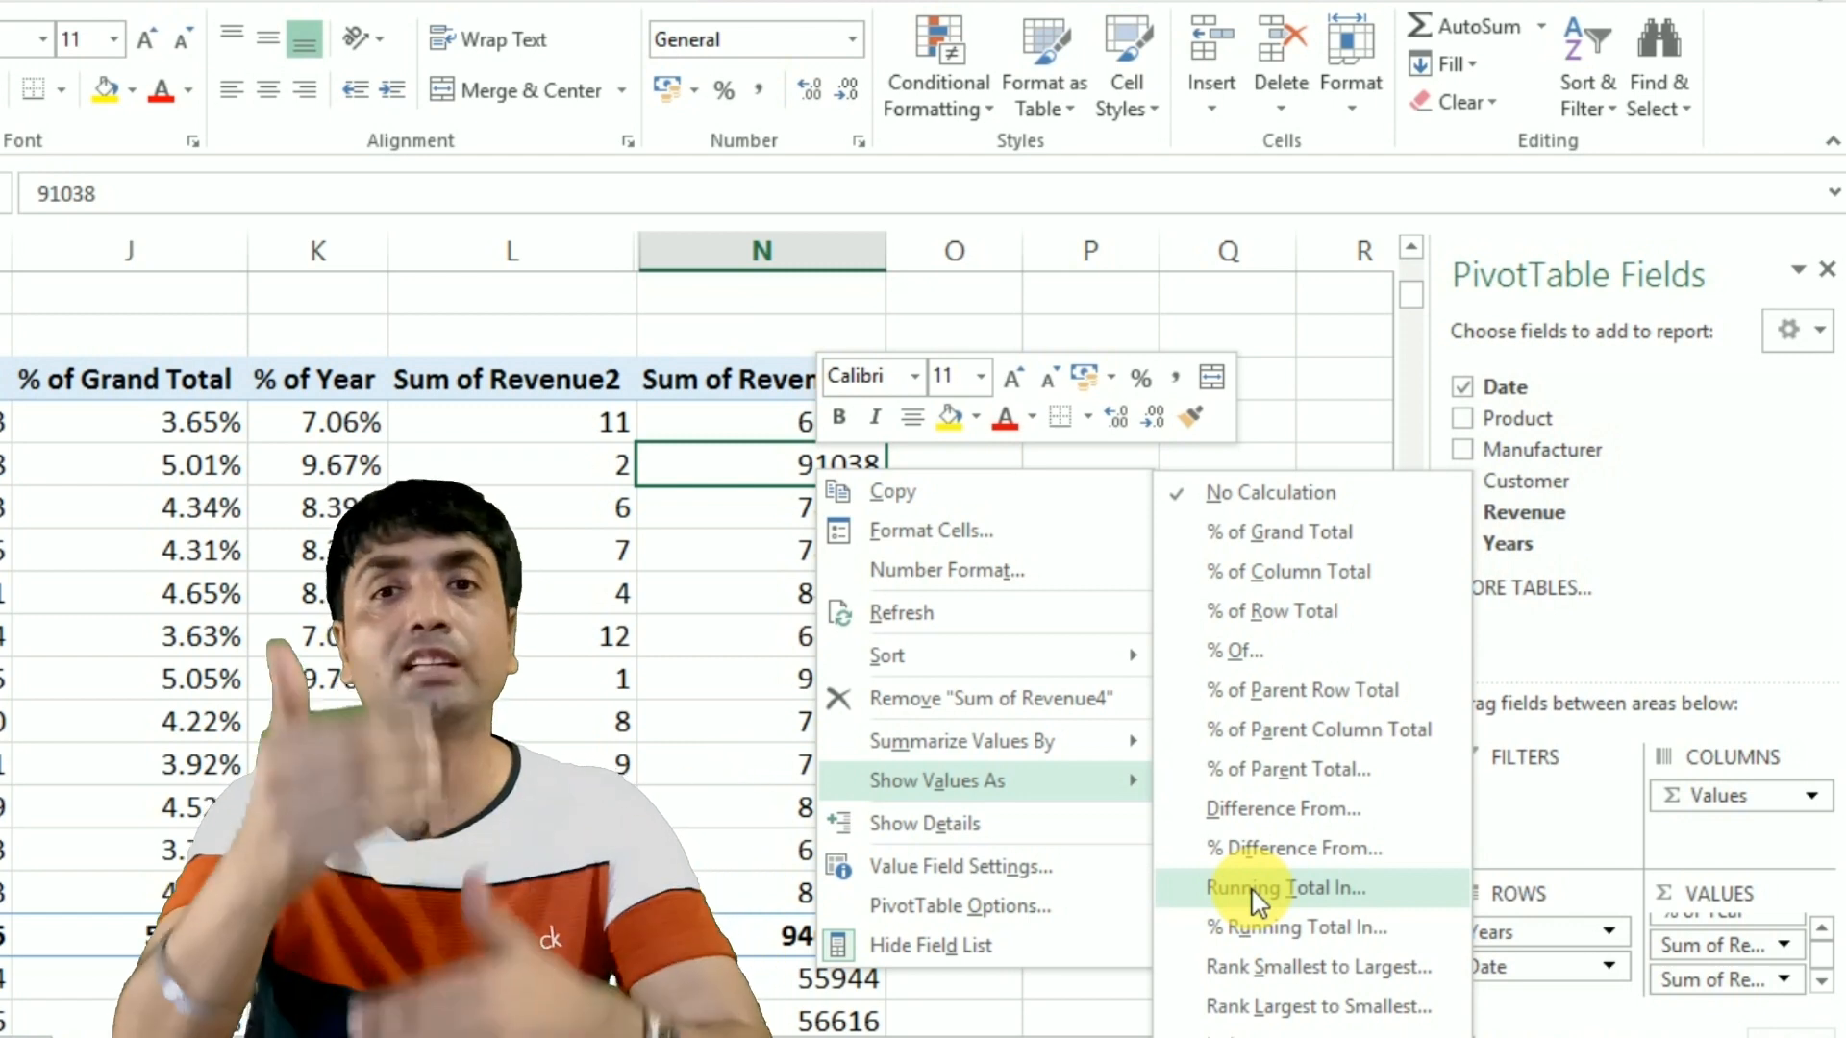
{"action": "left_click", "coordinate": [1254, 891]}
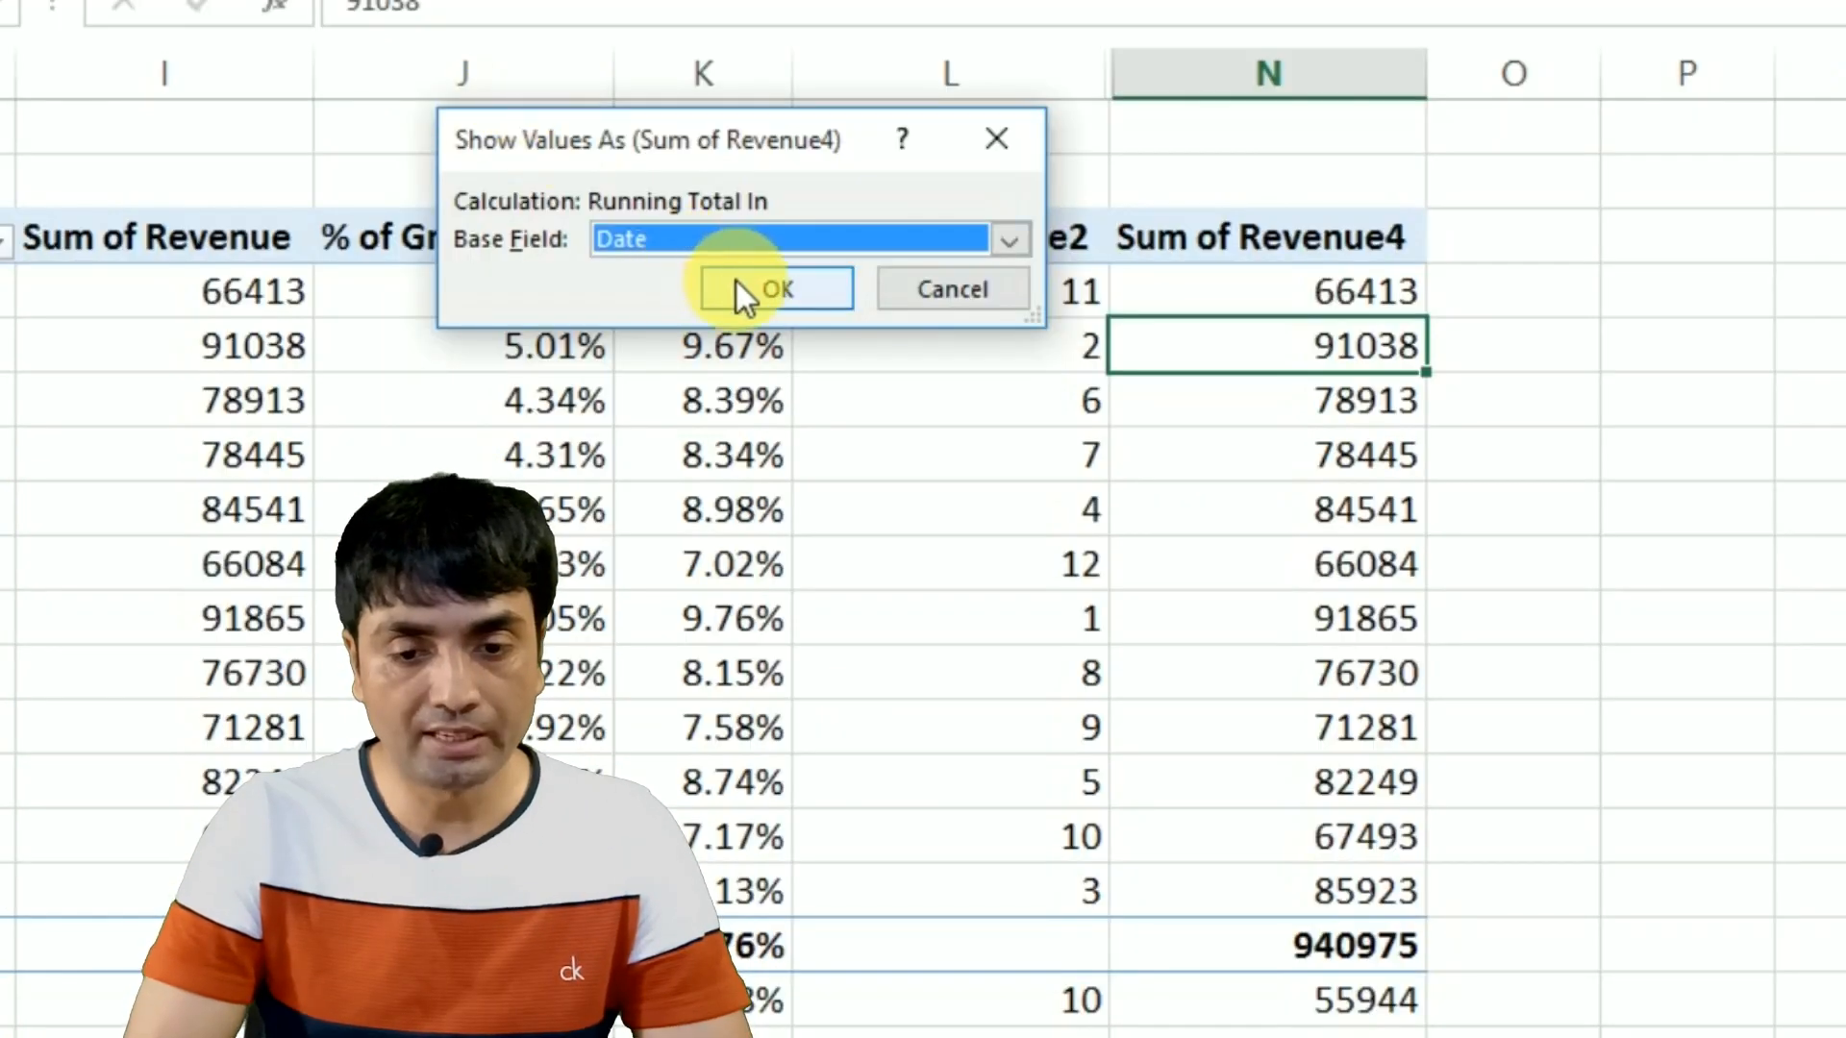
{"action": "left_click", "coordinate": [749, 289]}
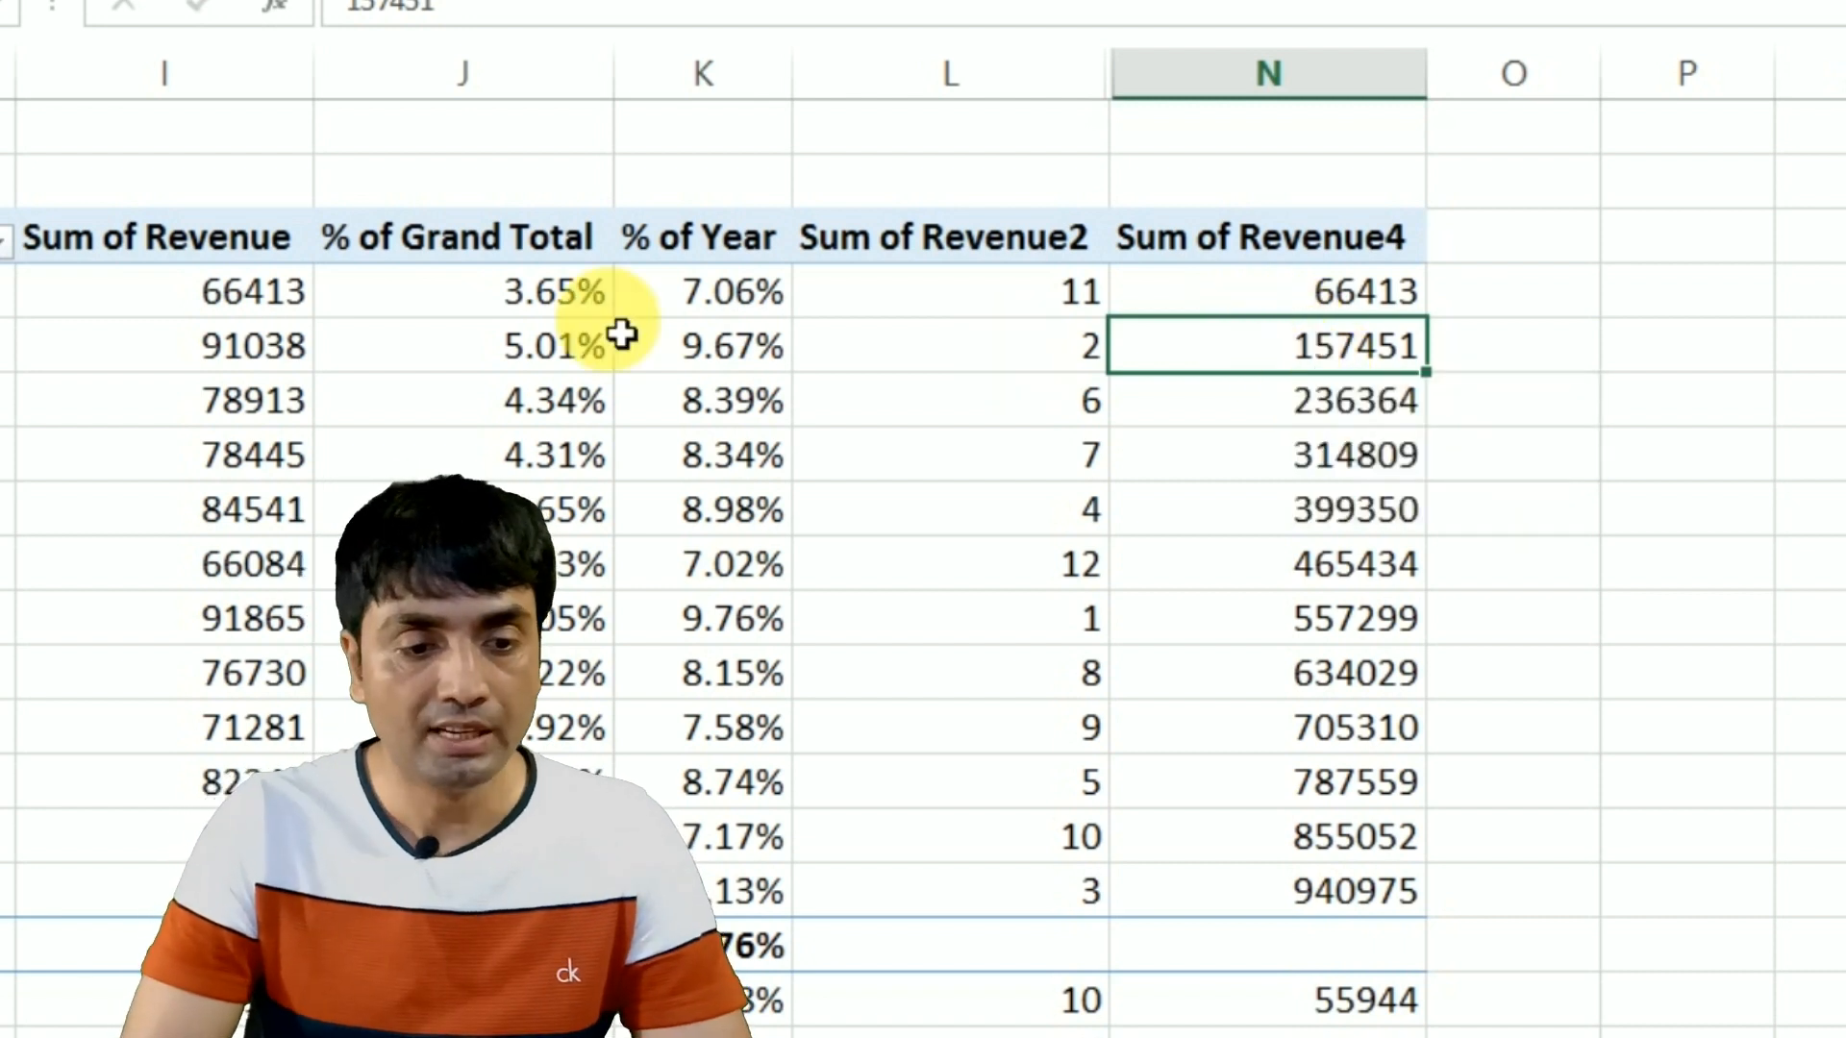
Step: Check February 2016's running total by entering =66413+91038 in the blank cell beside it
{"action": "mouse_move", "coordinate": [1345, 304]}
{"action": "mouse_move", "coordinate": [1356, 368]}
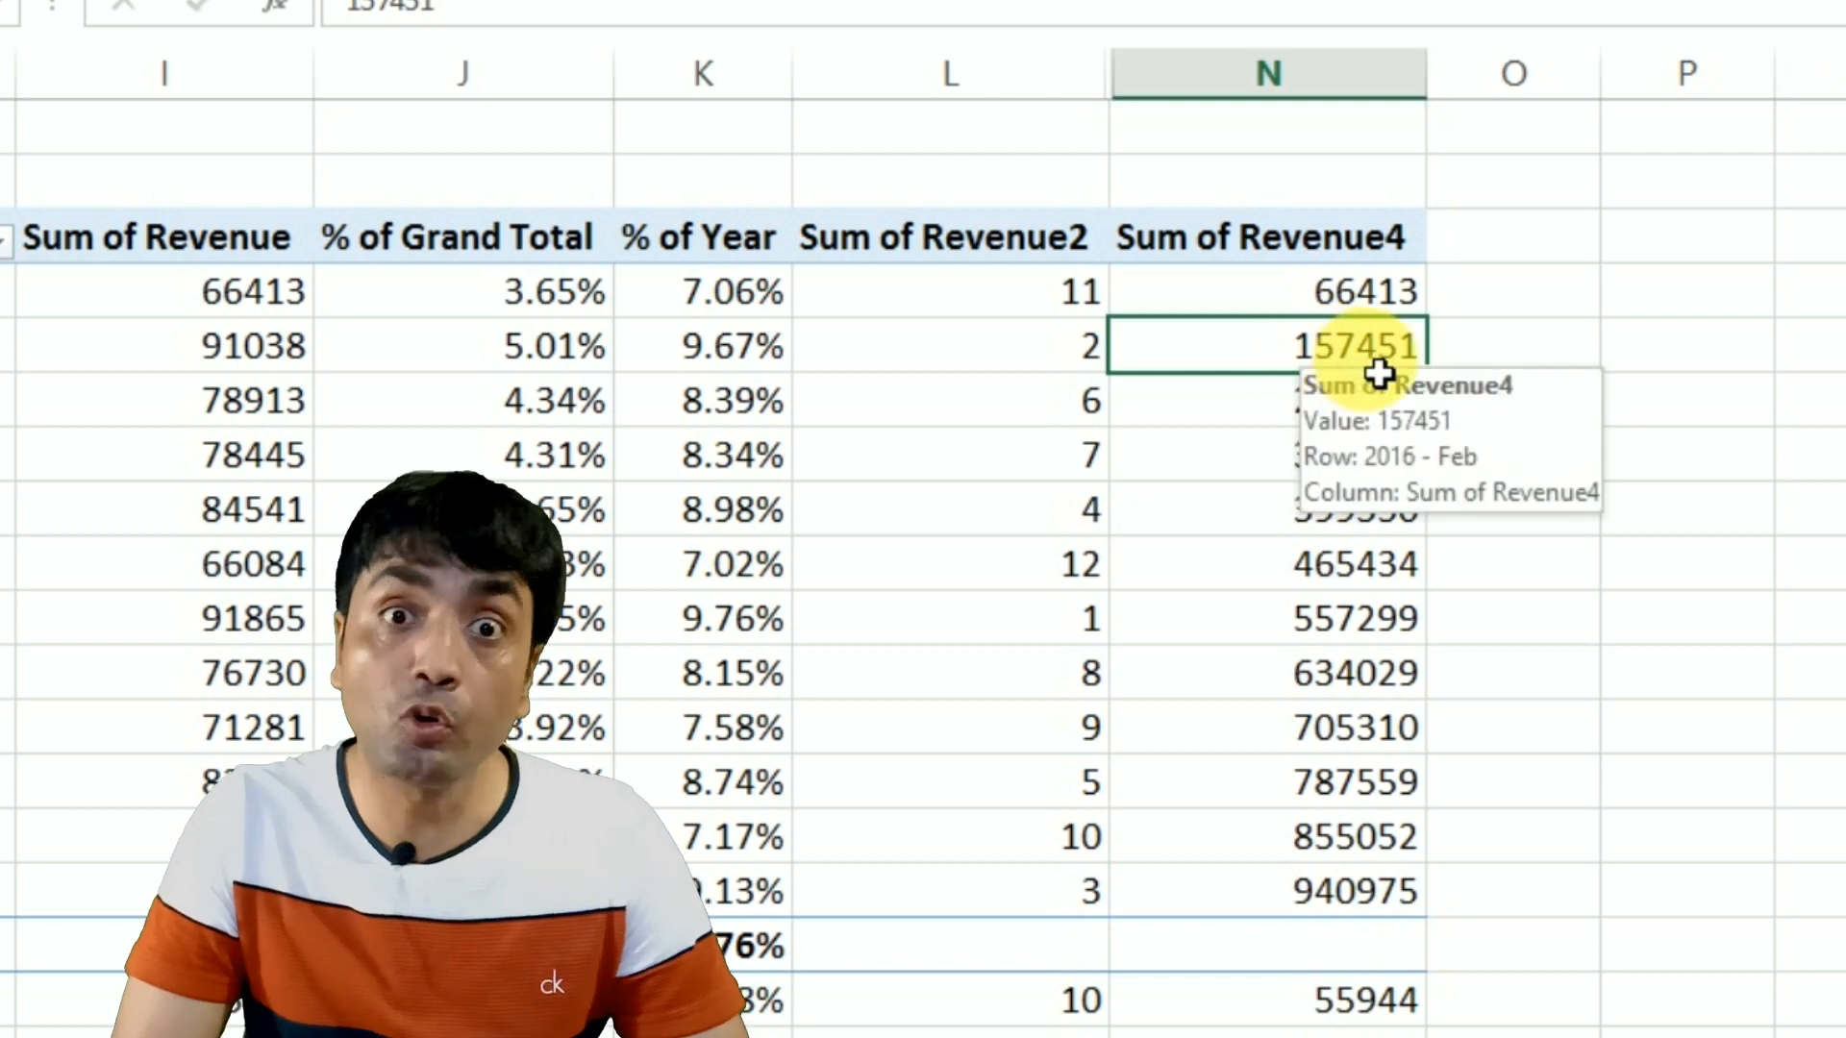
{"action": "left_click", "coordinate": [1566, 361]}
{"action": "type", "text": "=66413+91038"}
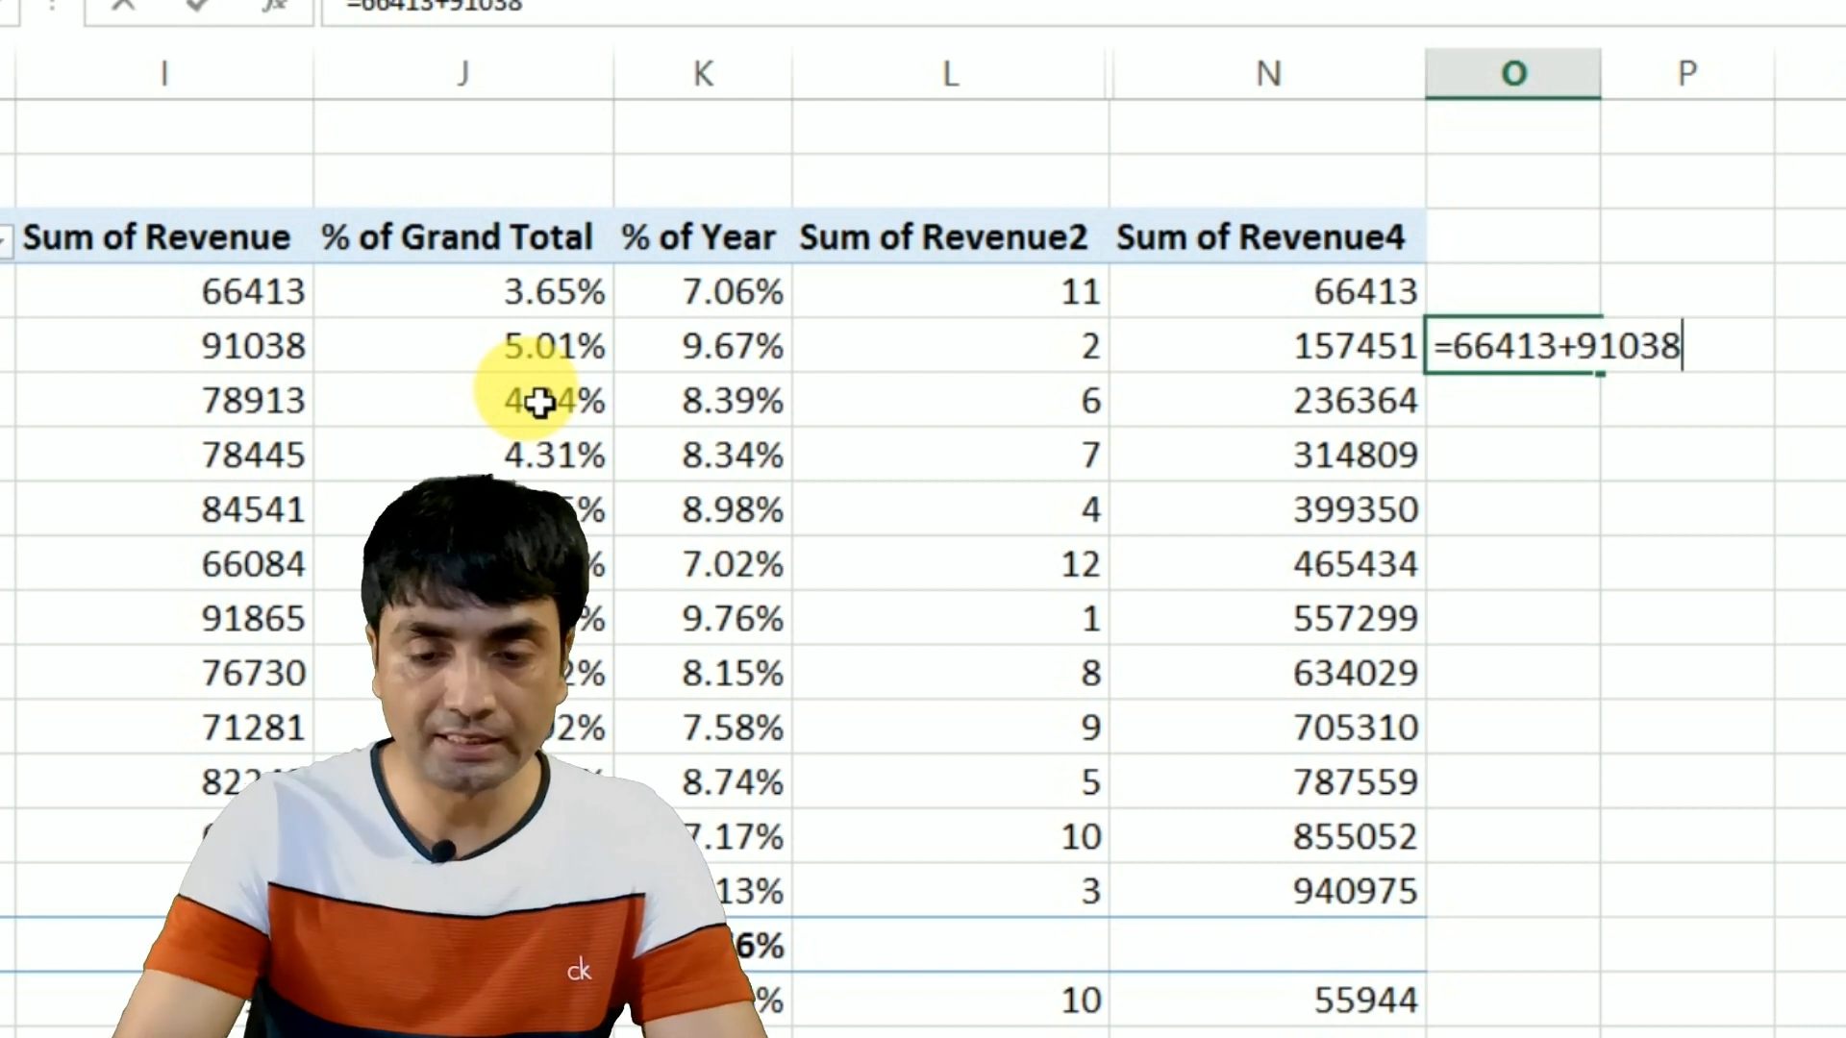
{"action": "key", "text": "Return"}
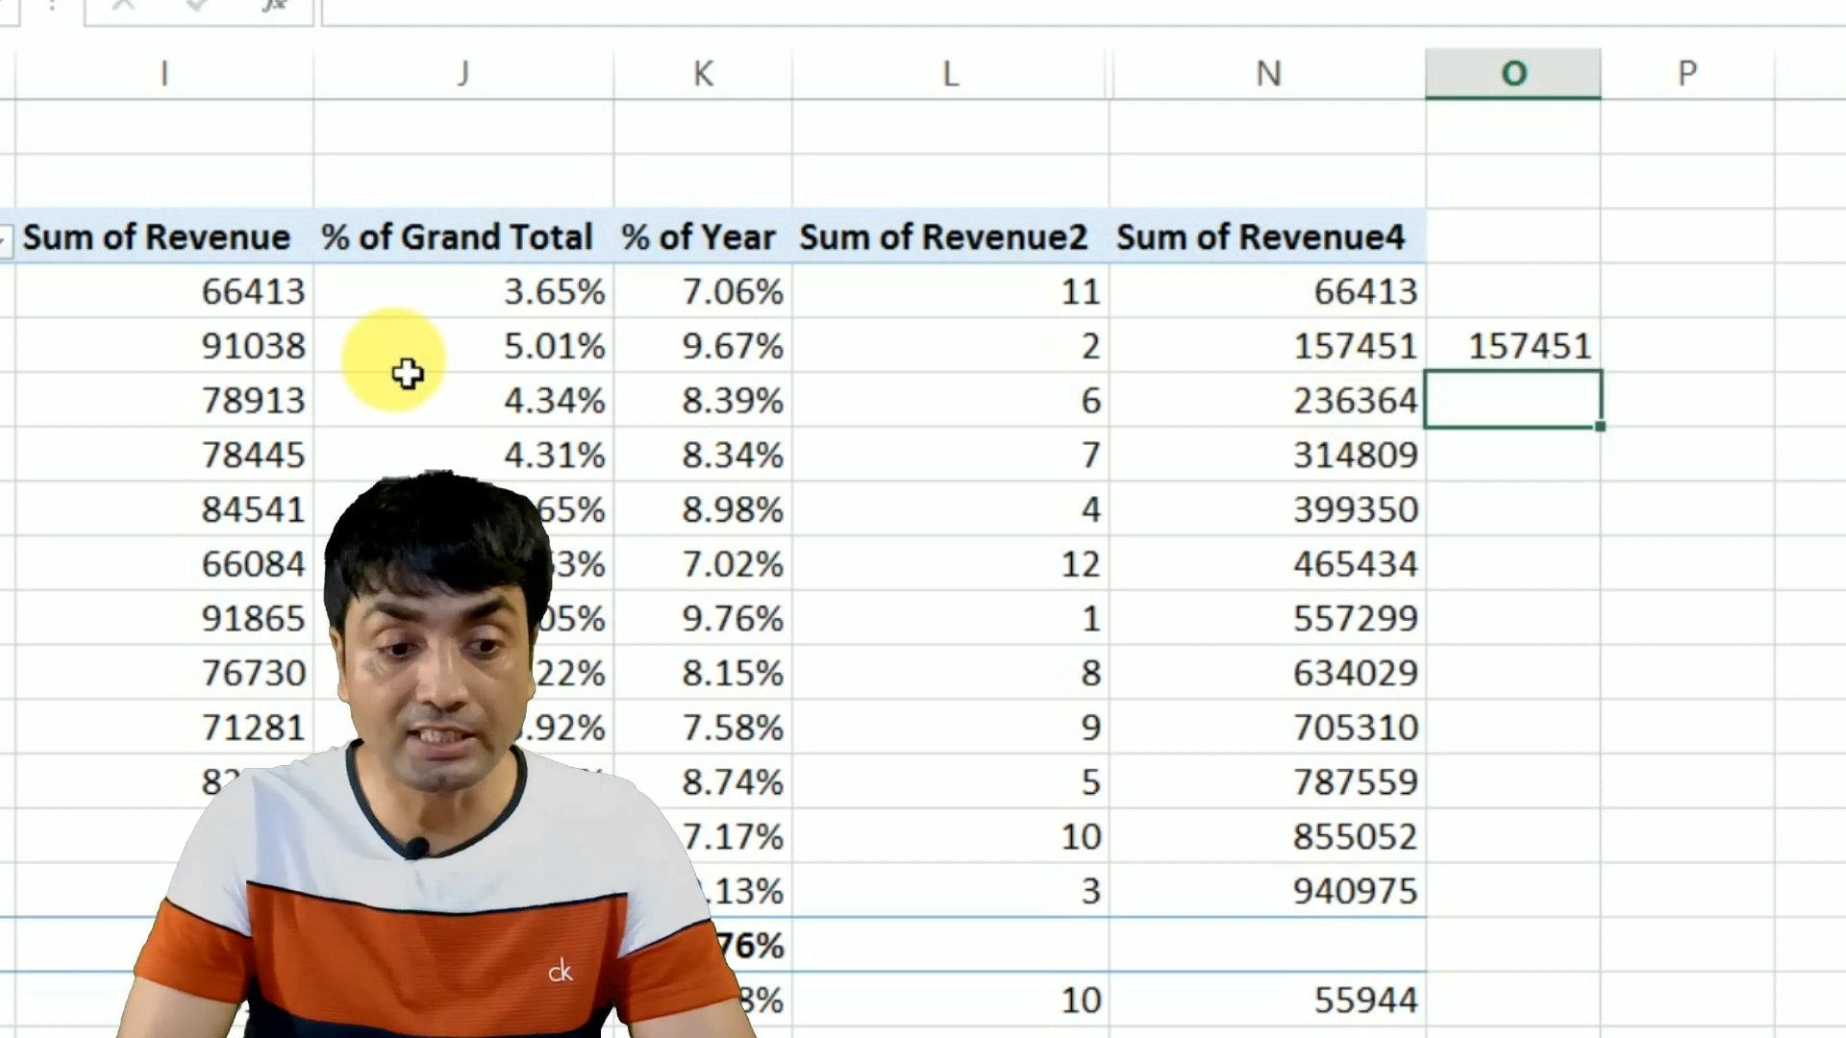
Step: Extend the check formula to =66413+91038+78913 to verify March 2016's running total, and clear the check cell
{"action": "double_click", "coordinate": [1577, 346]}
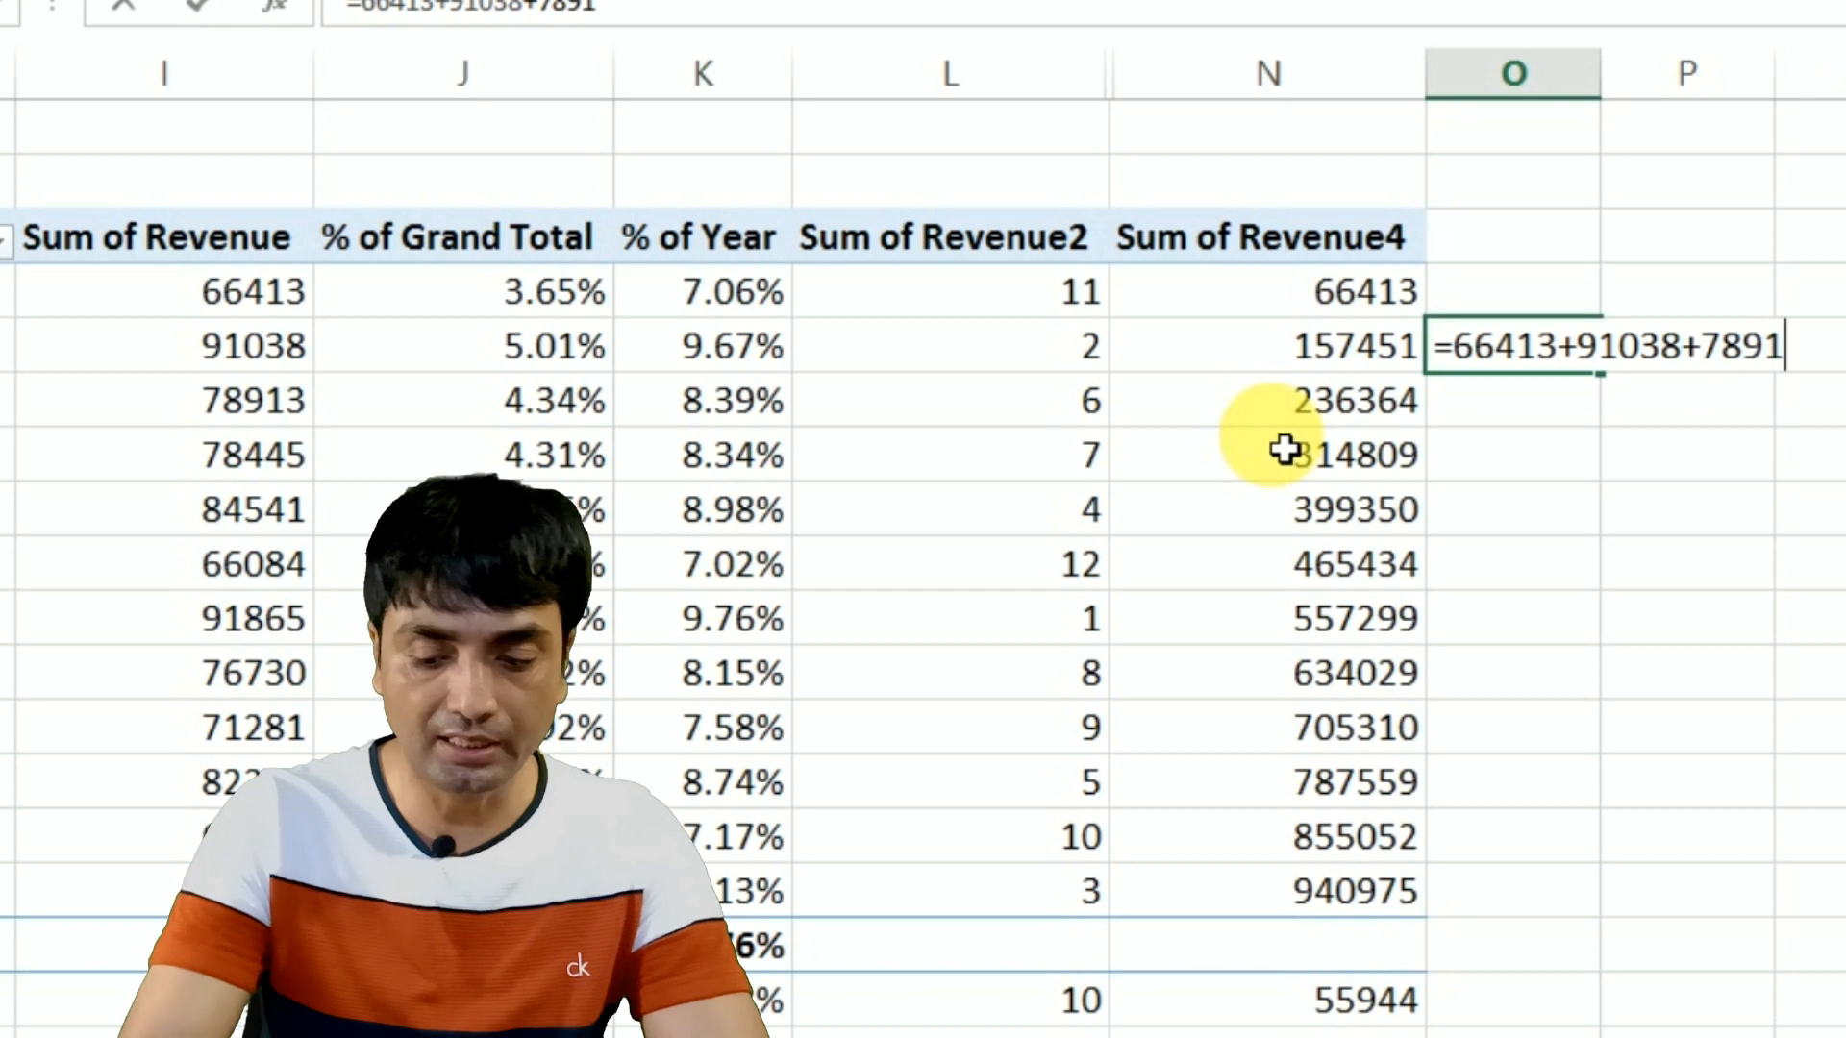
{"action": "key", "text": "Return"}
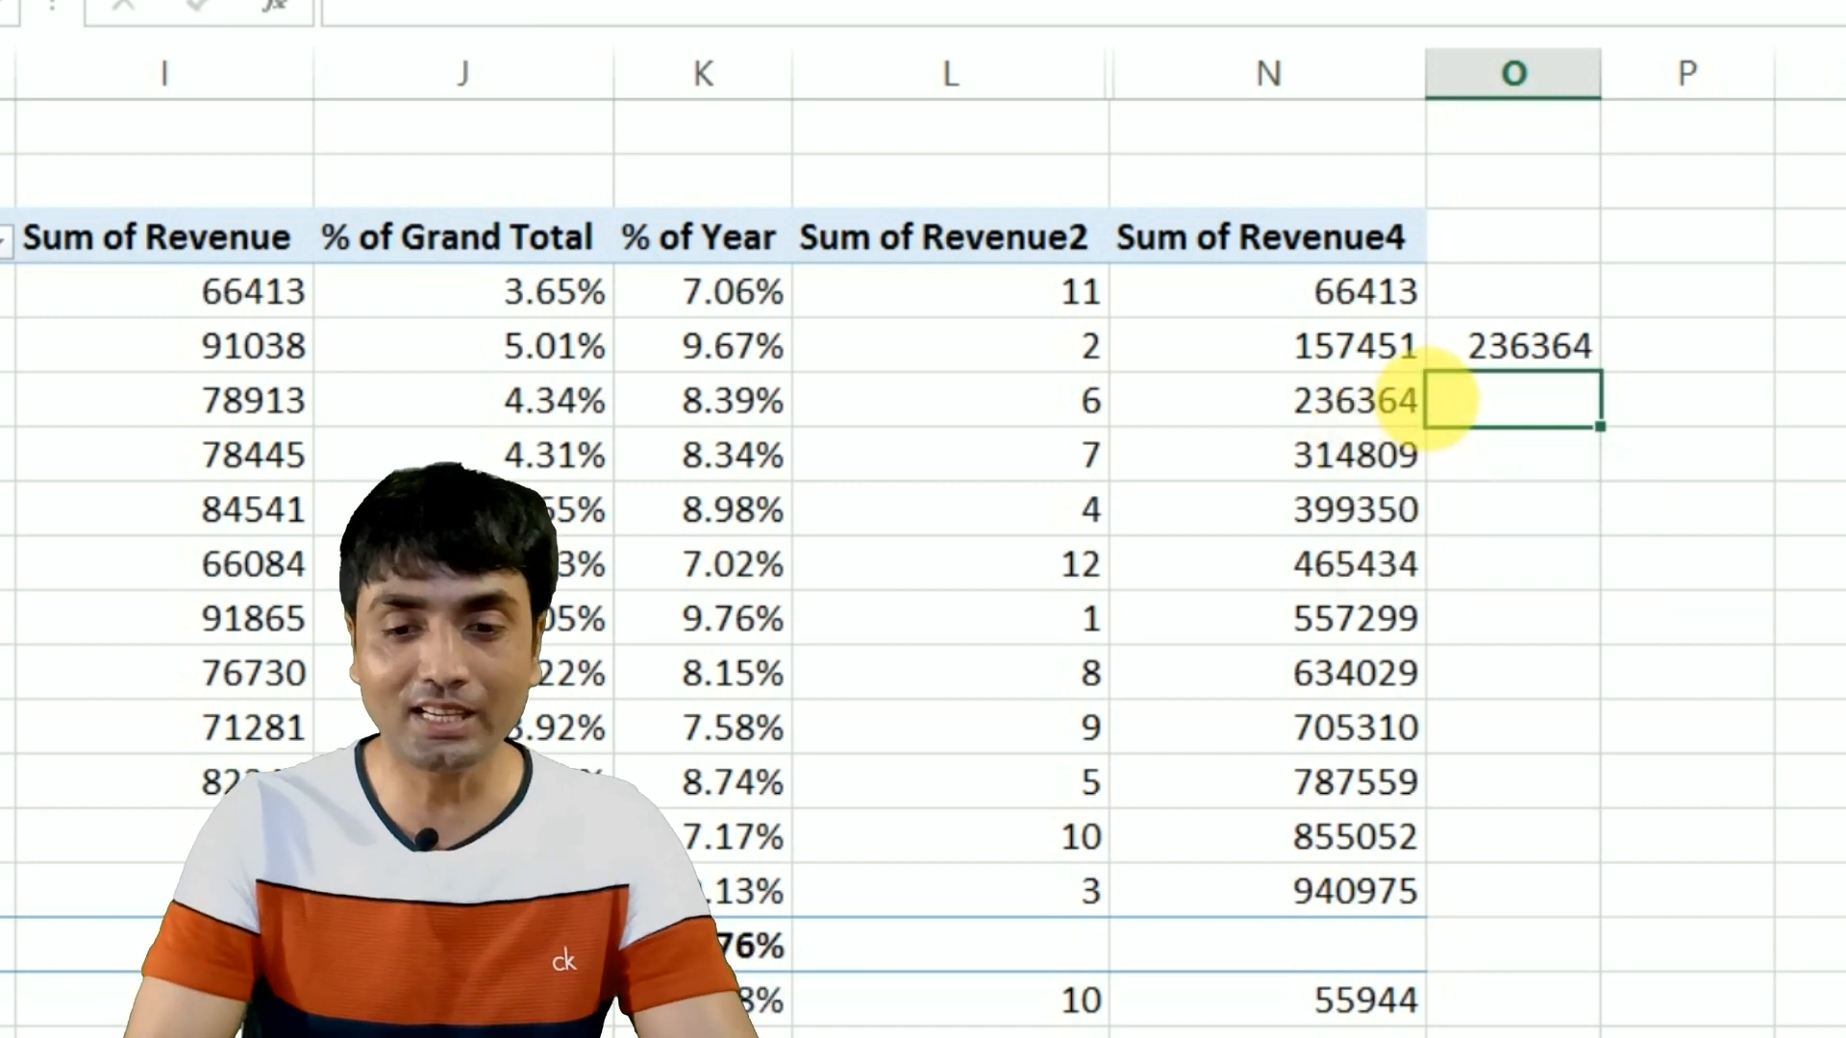
{"action": "left_click", "coordinate": [1516, 359]}
{"action": "key", "text": "Delete"}
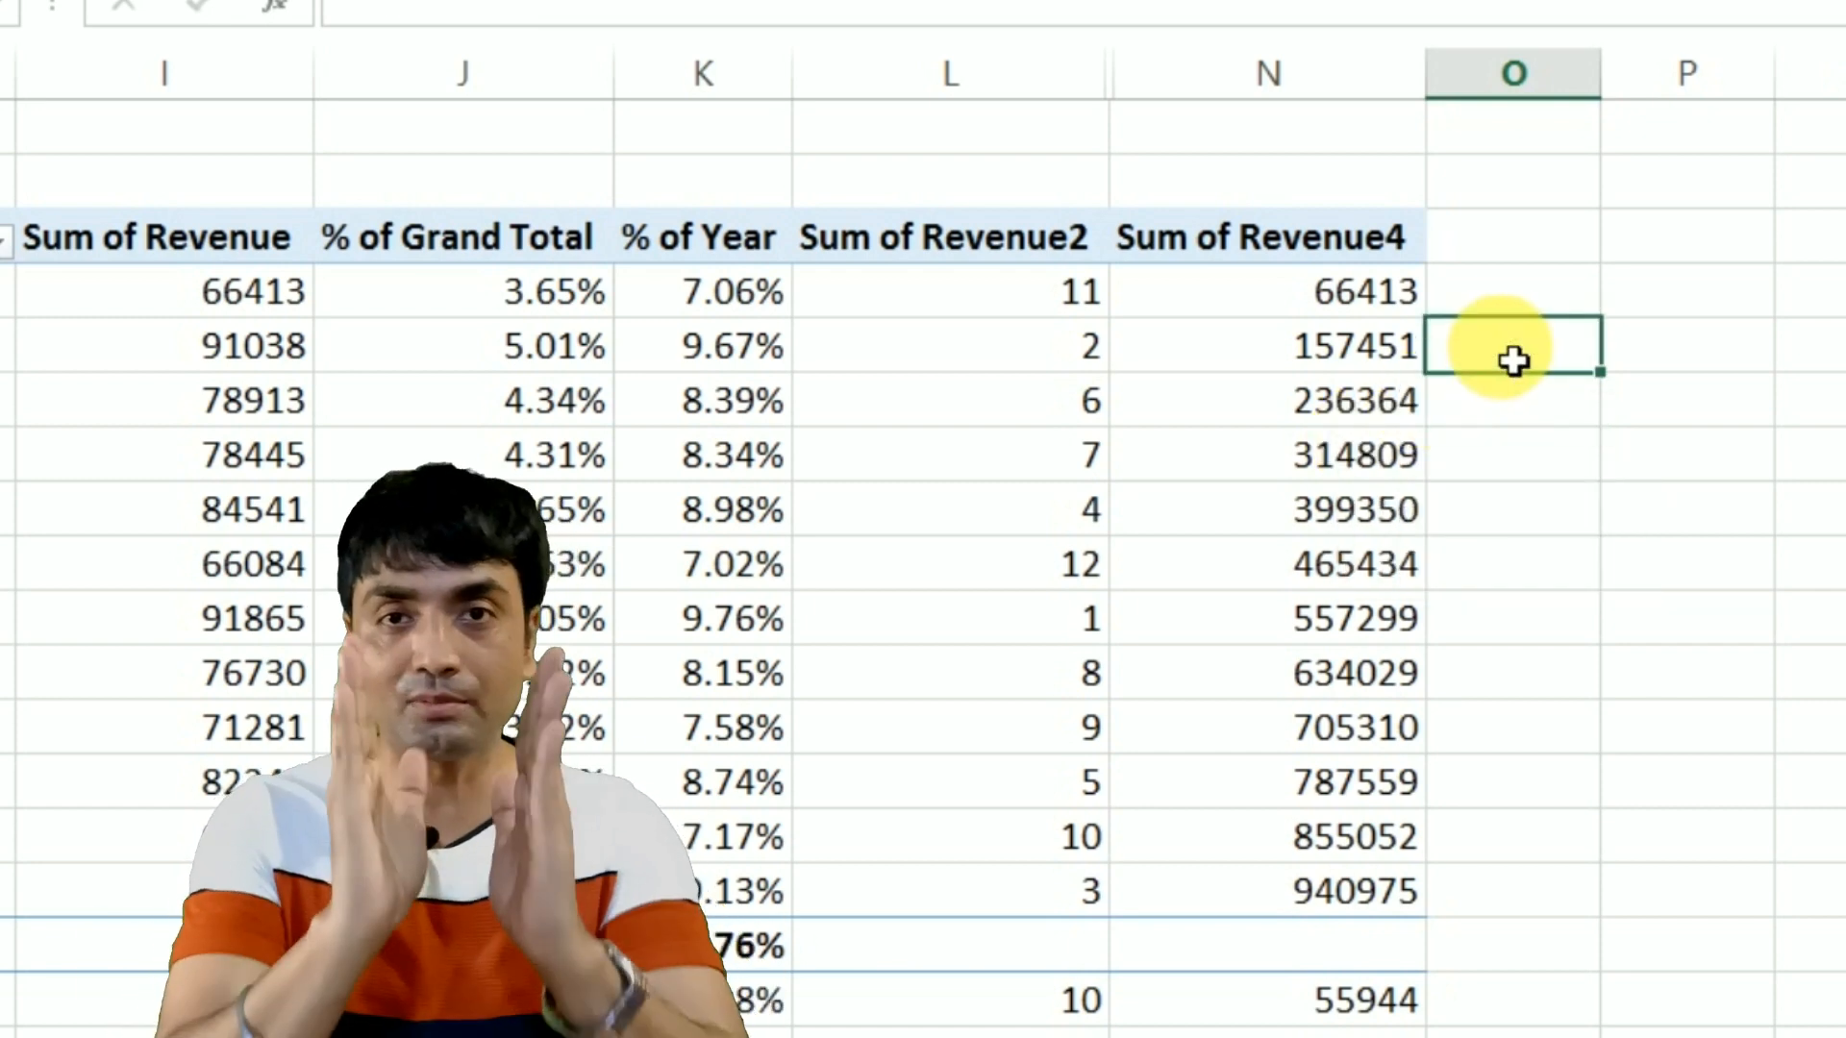
Step: Rename the Sum of Revenue4 column header as Running Total
{"action": "left_click", "coordinate": [1377, 370]}
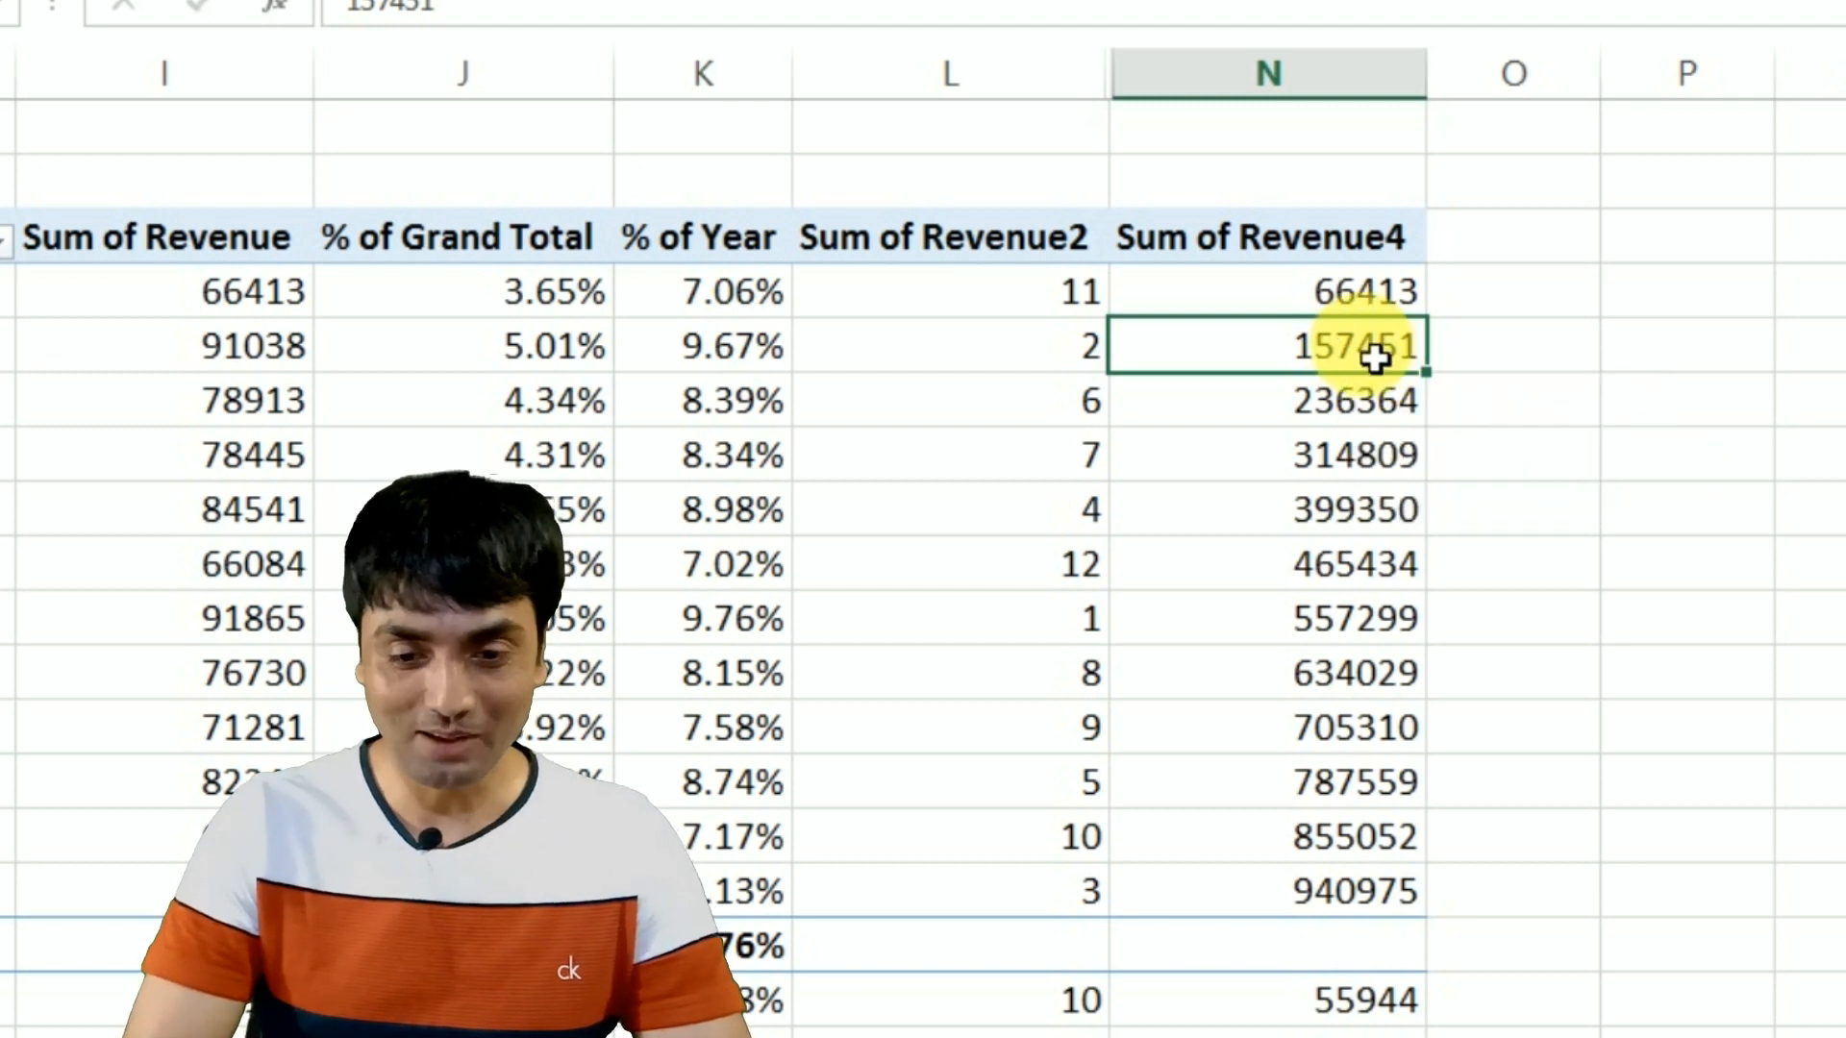
{"action": "mouse_move", "coordinate": [1374, 374]}
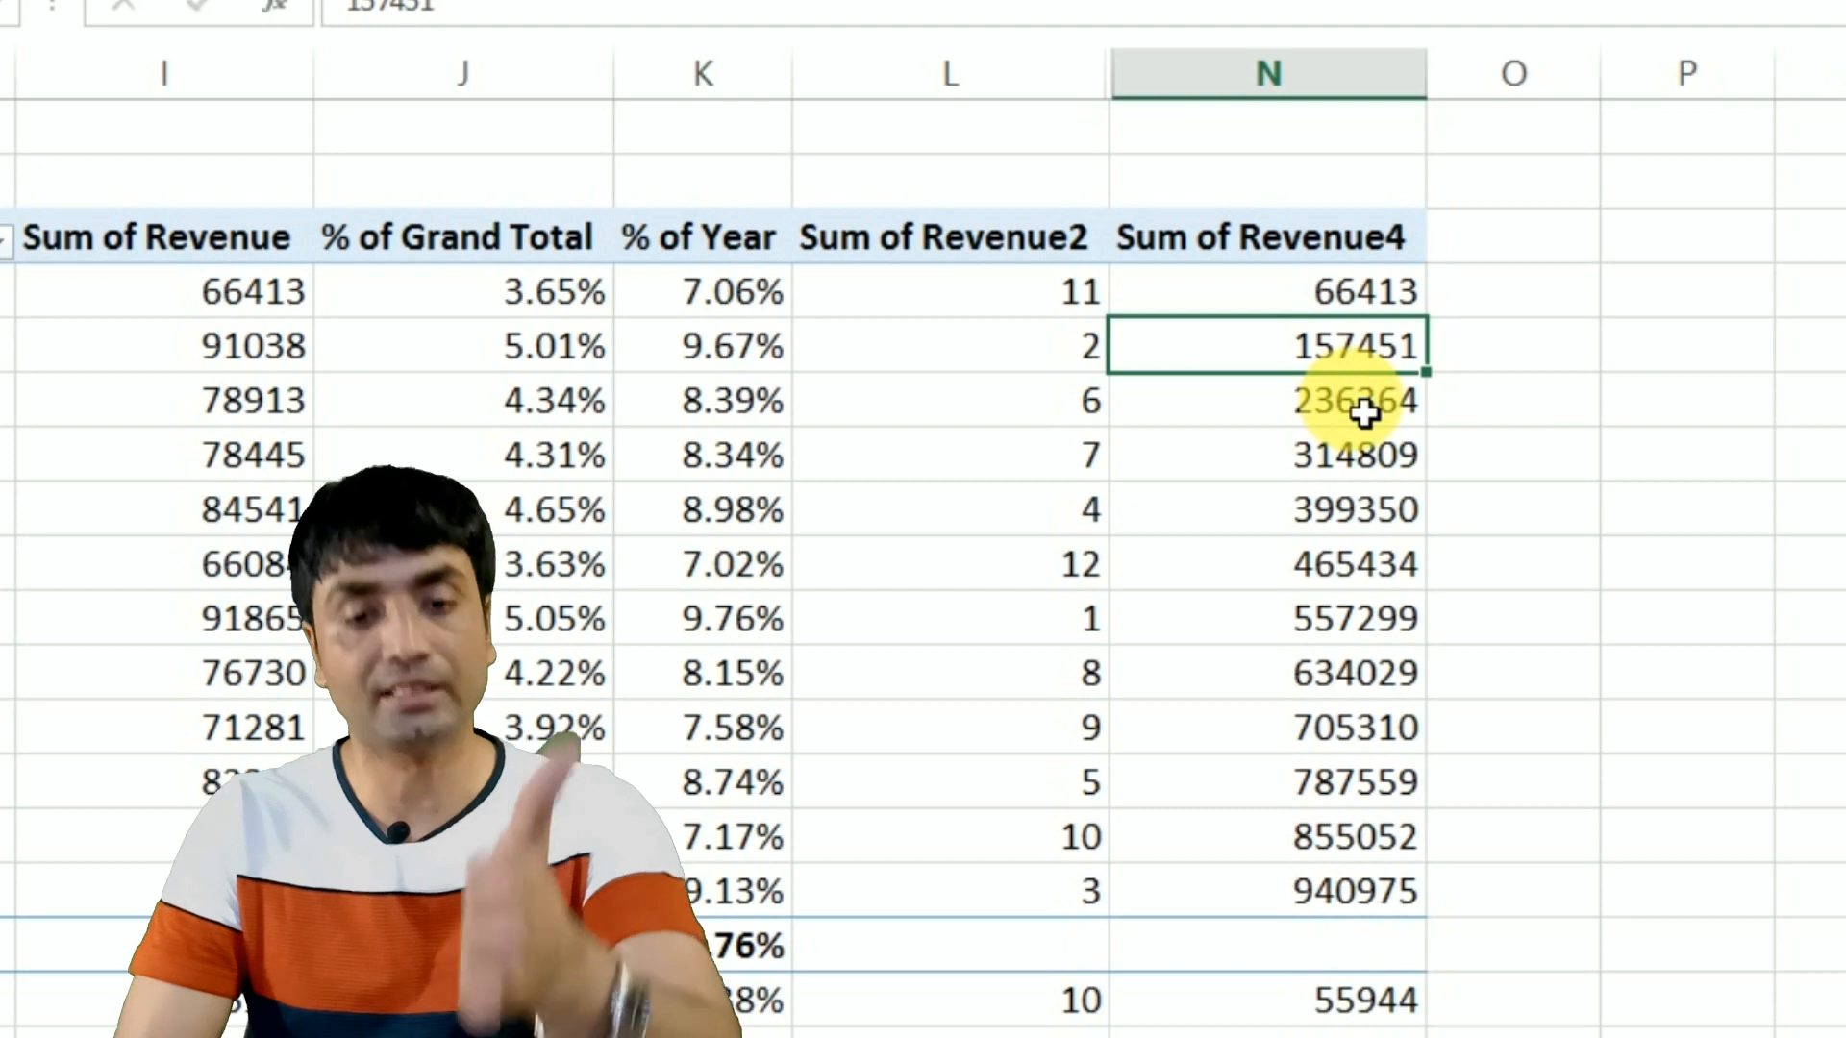
{"action": "mouse_move", "coordinate": [1365, 411]}
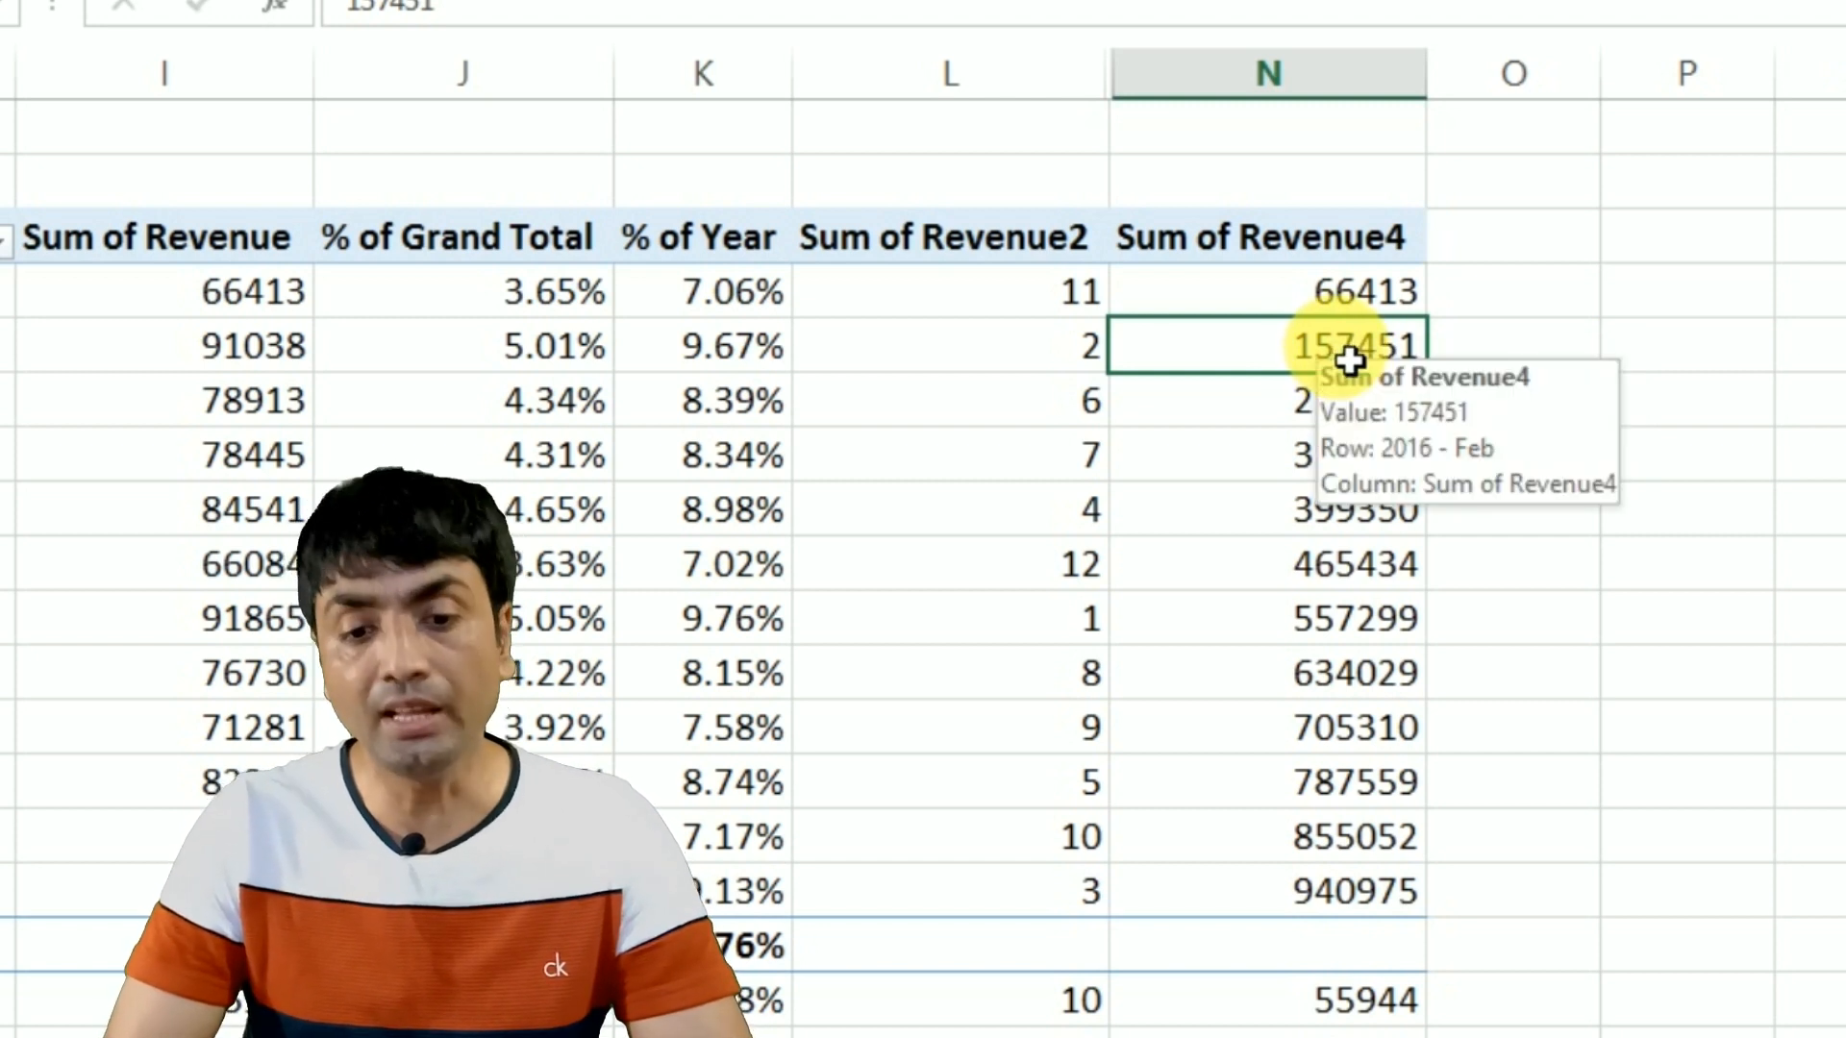
{"action": "left_click", "coordinate": [1293, 257]}
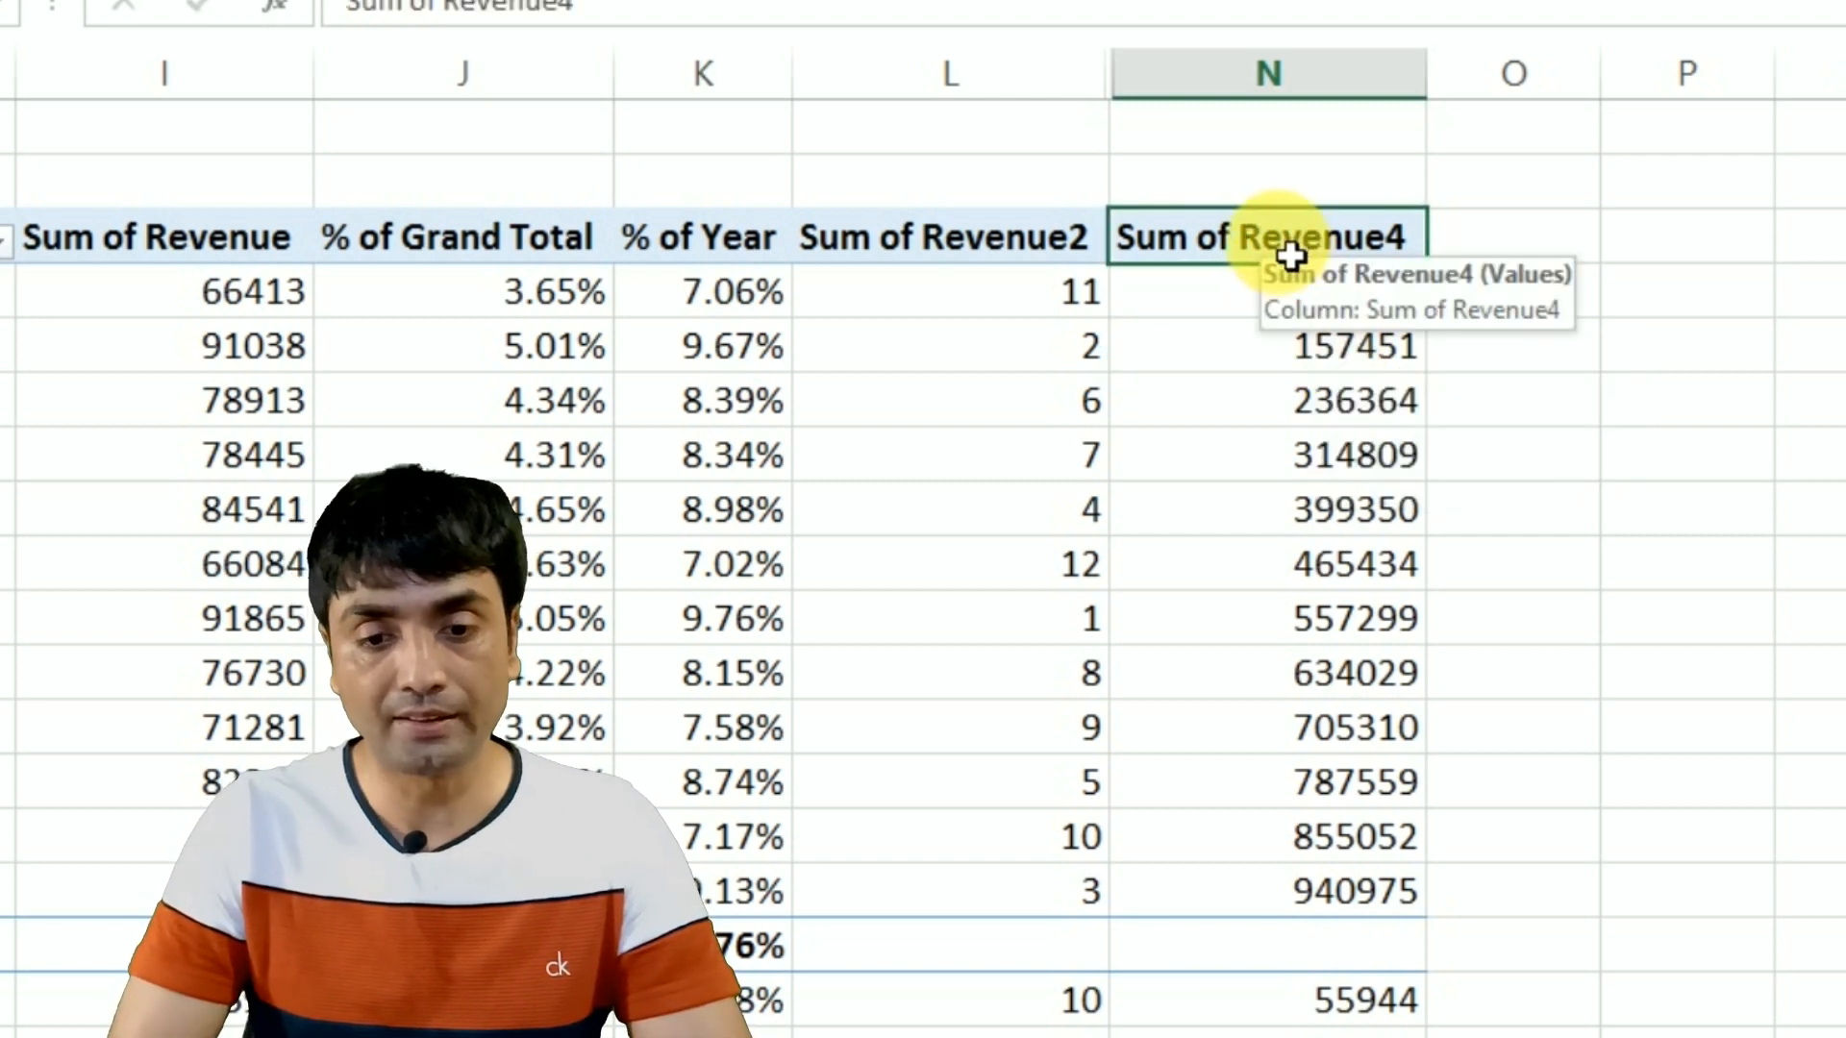
{"action": "double_click", "coordinate": [1290, 255]}
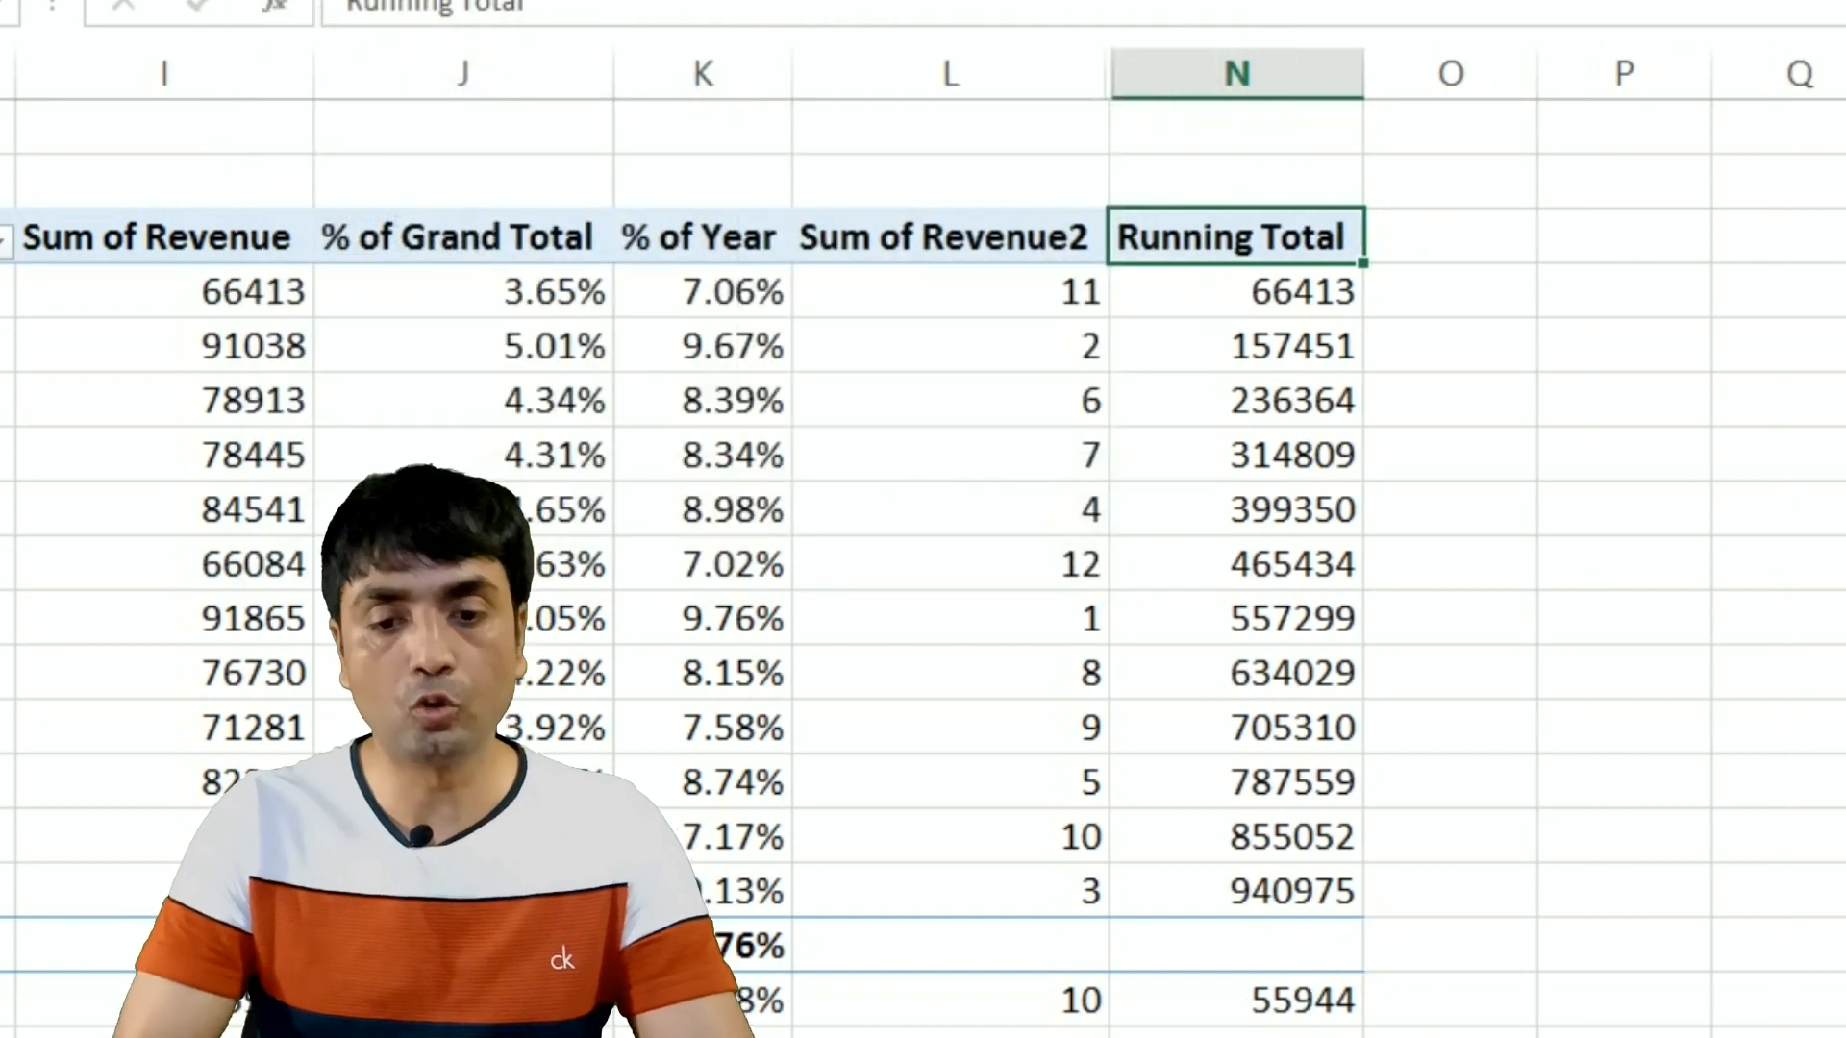
Step: Change the Running Total column's calculation to % Running Total In with Date as the base field
{"action": "right_click", "coordinate": [1246, 427]}
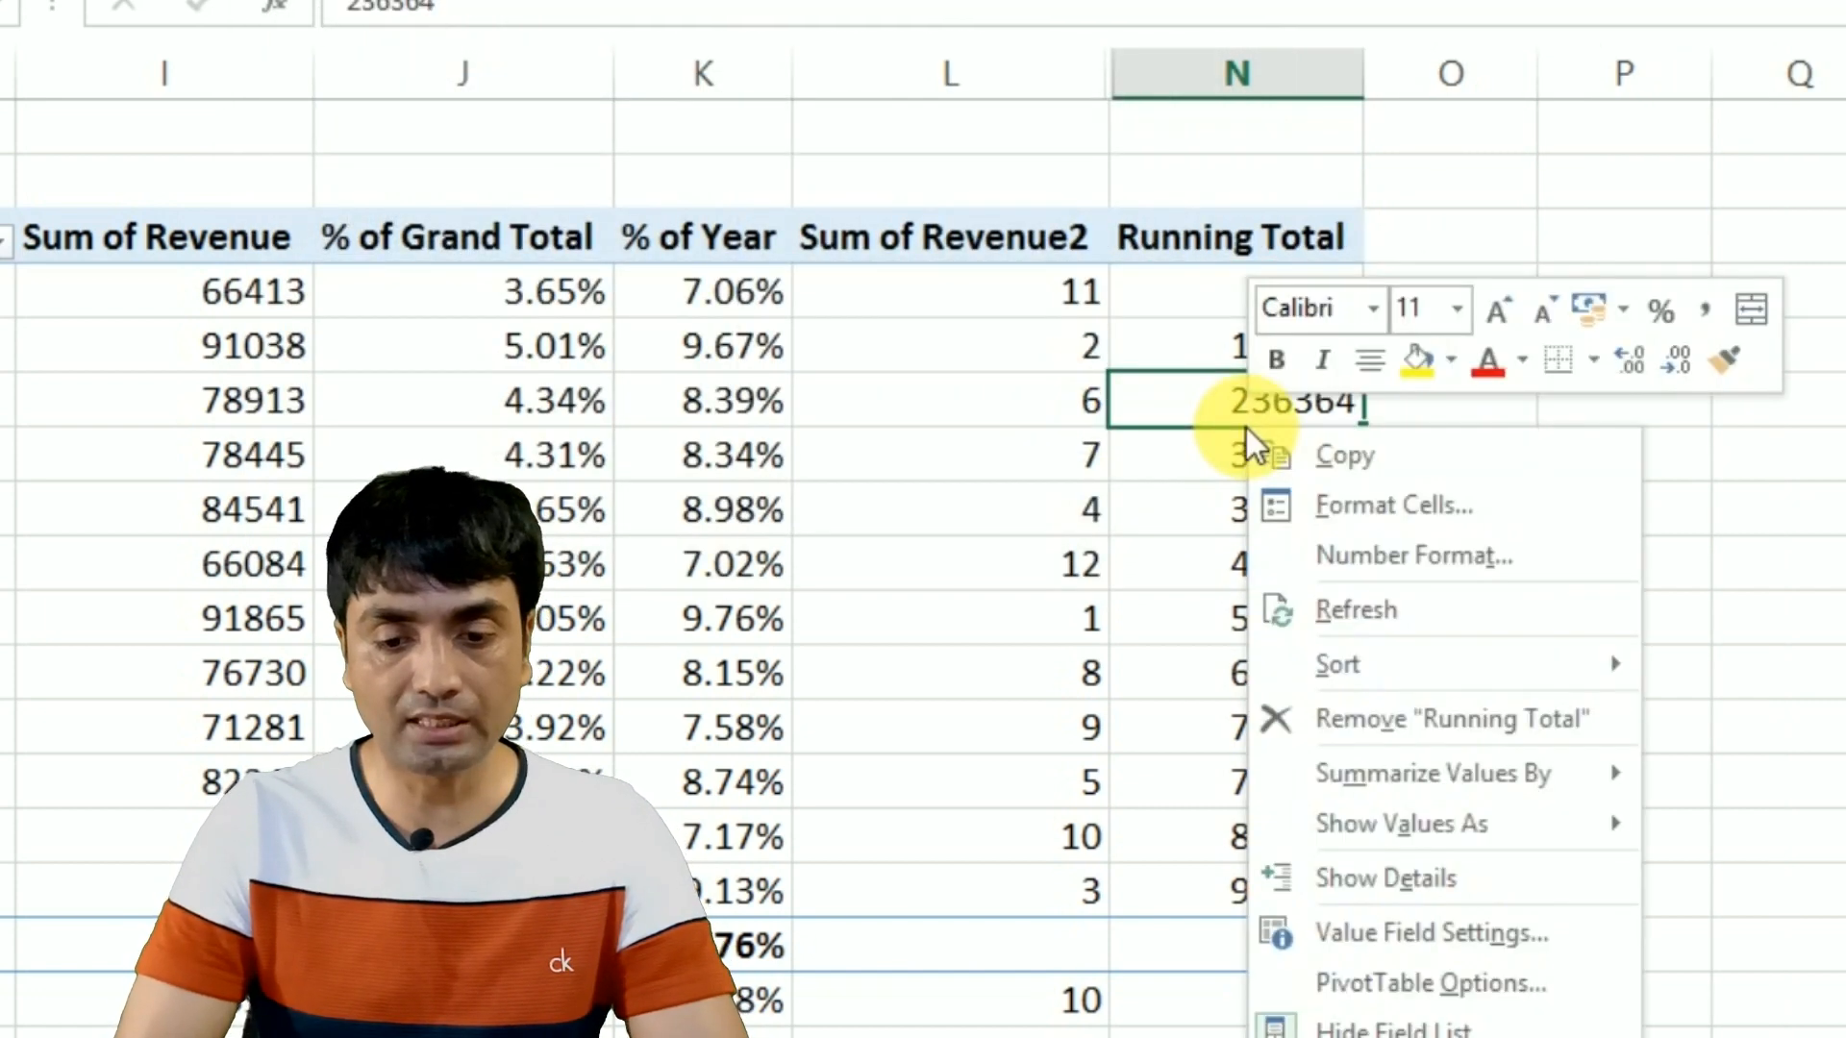
{"action": "mouse_move", "coordinate": [1521, 833]}
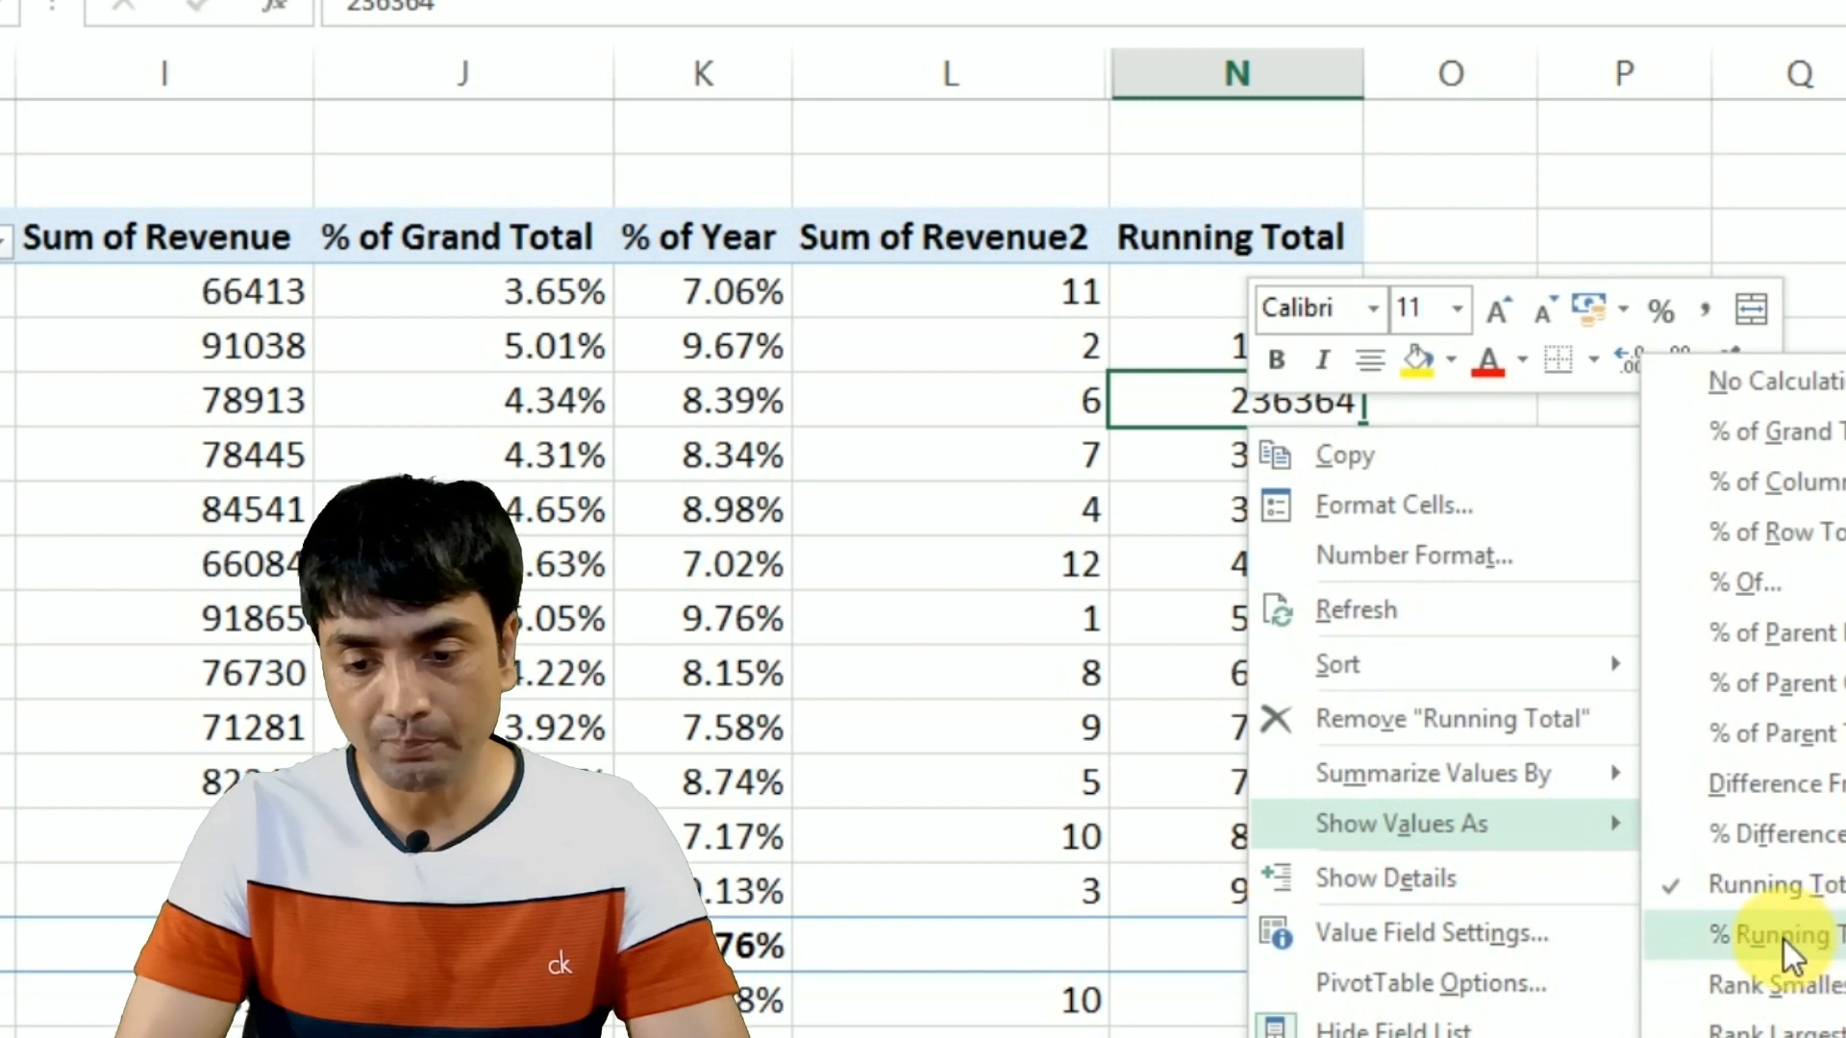
{"action": "left_click", "coordinate": [1817, 951]}
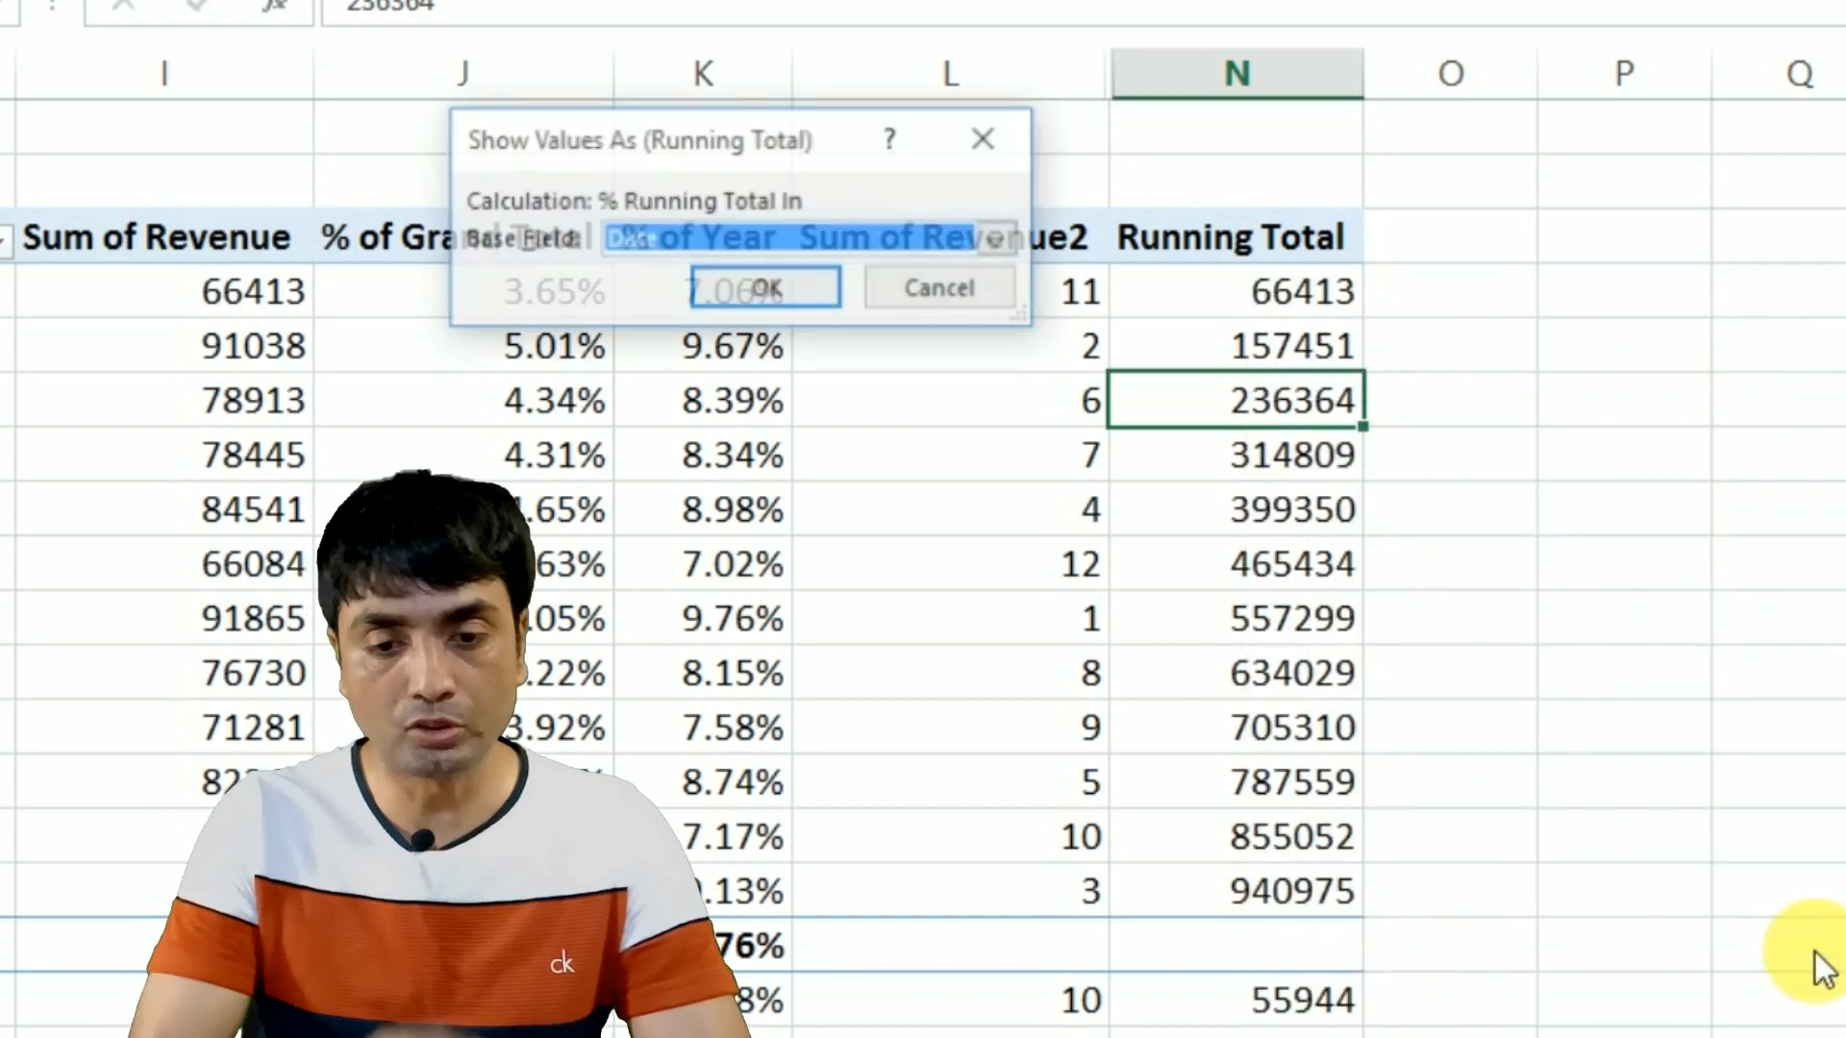
{"action": "key", "text": "Return"}
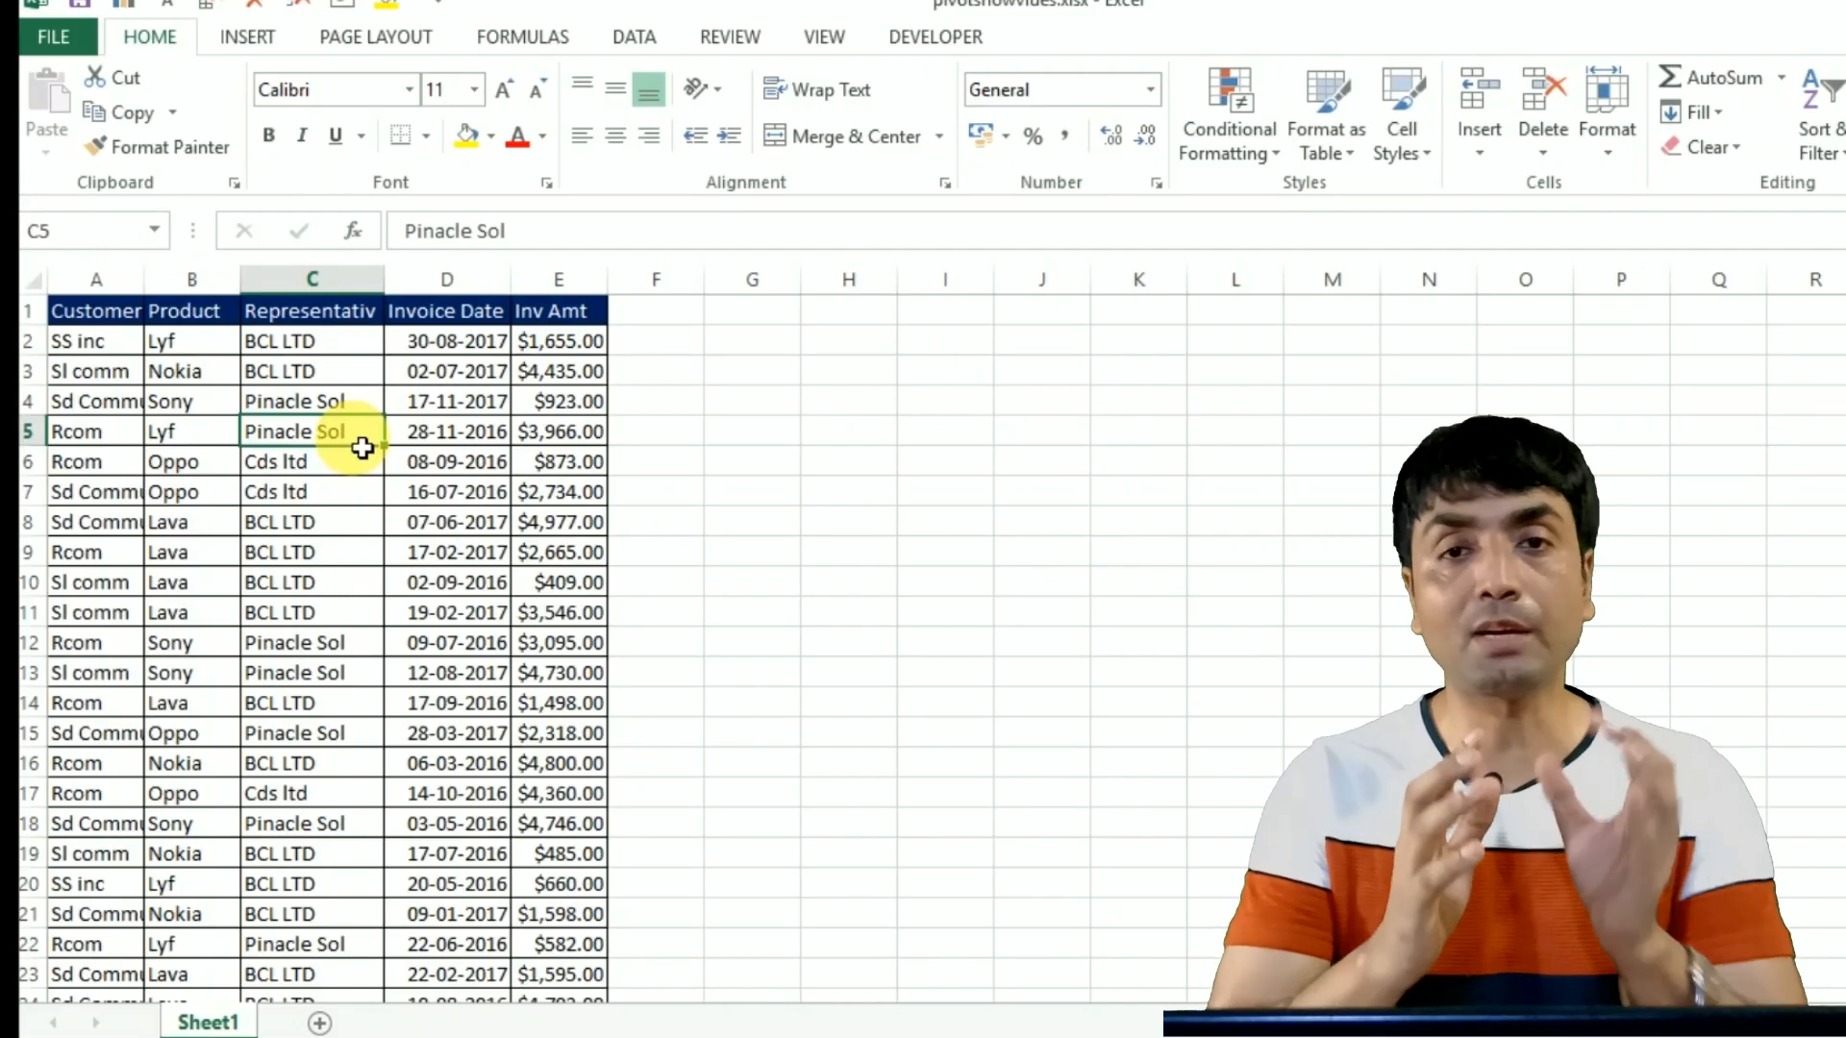
Step: Create a PivotTable from the invoice data range Sheet1!$A$1:$E$724, placed on the existing worksheet at cell H4
{"action": "key", "text": "alt+n"}
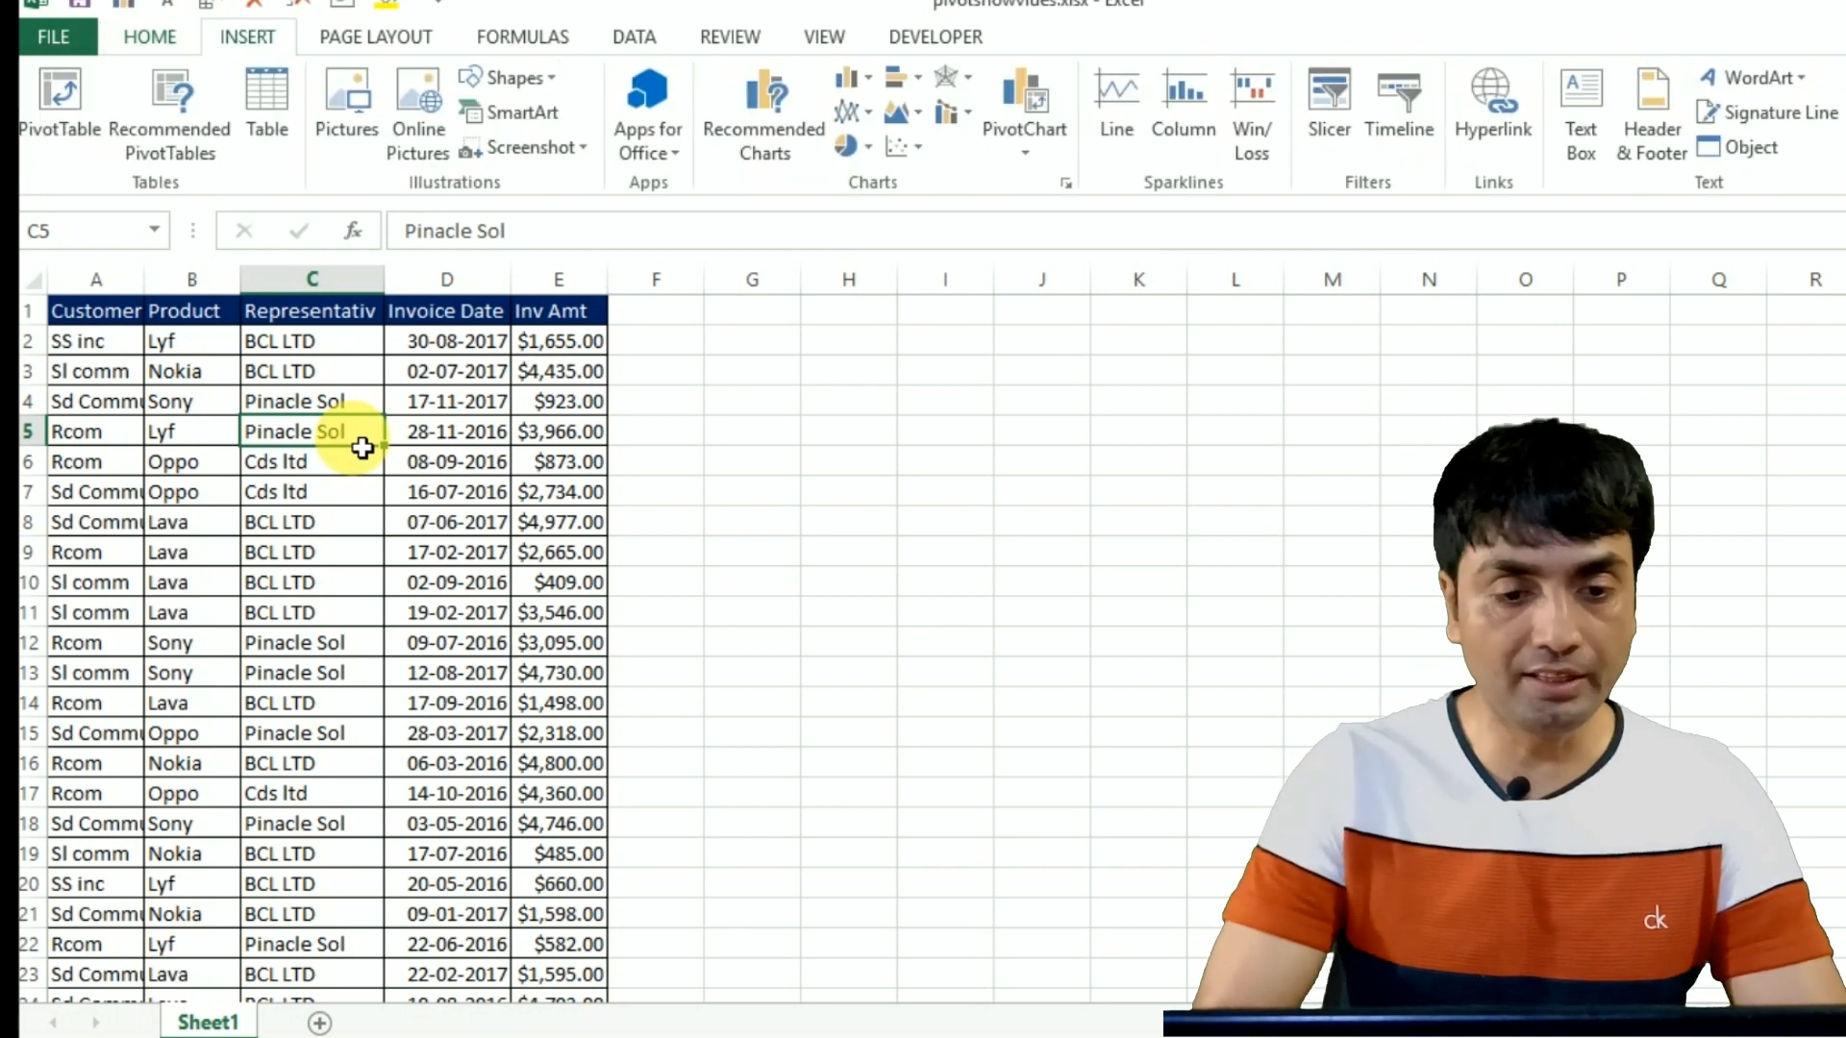
{"action": "key", "text": "v"}
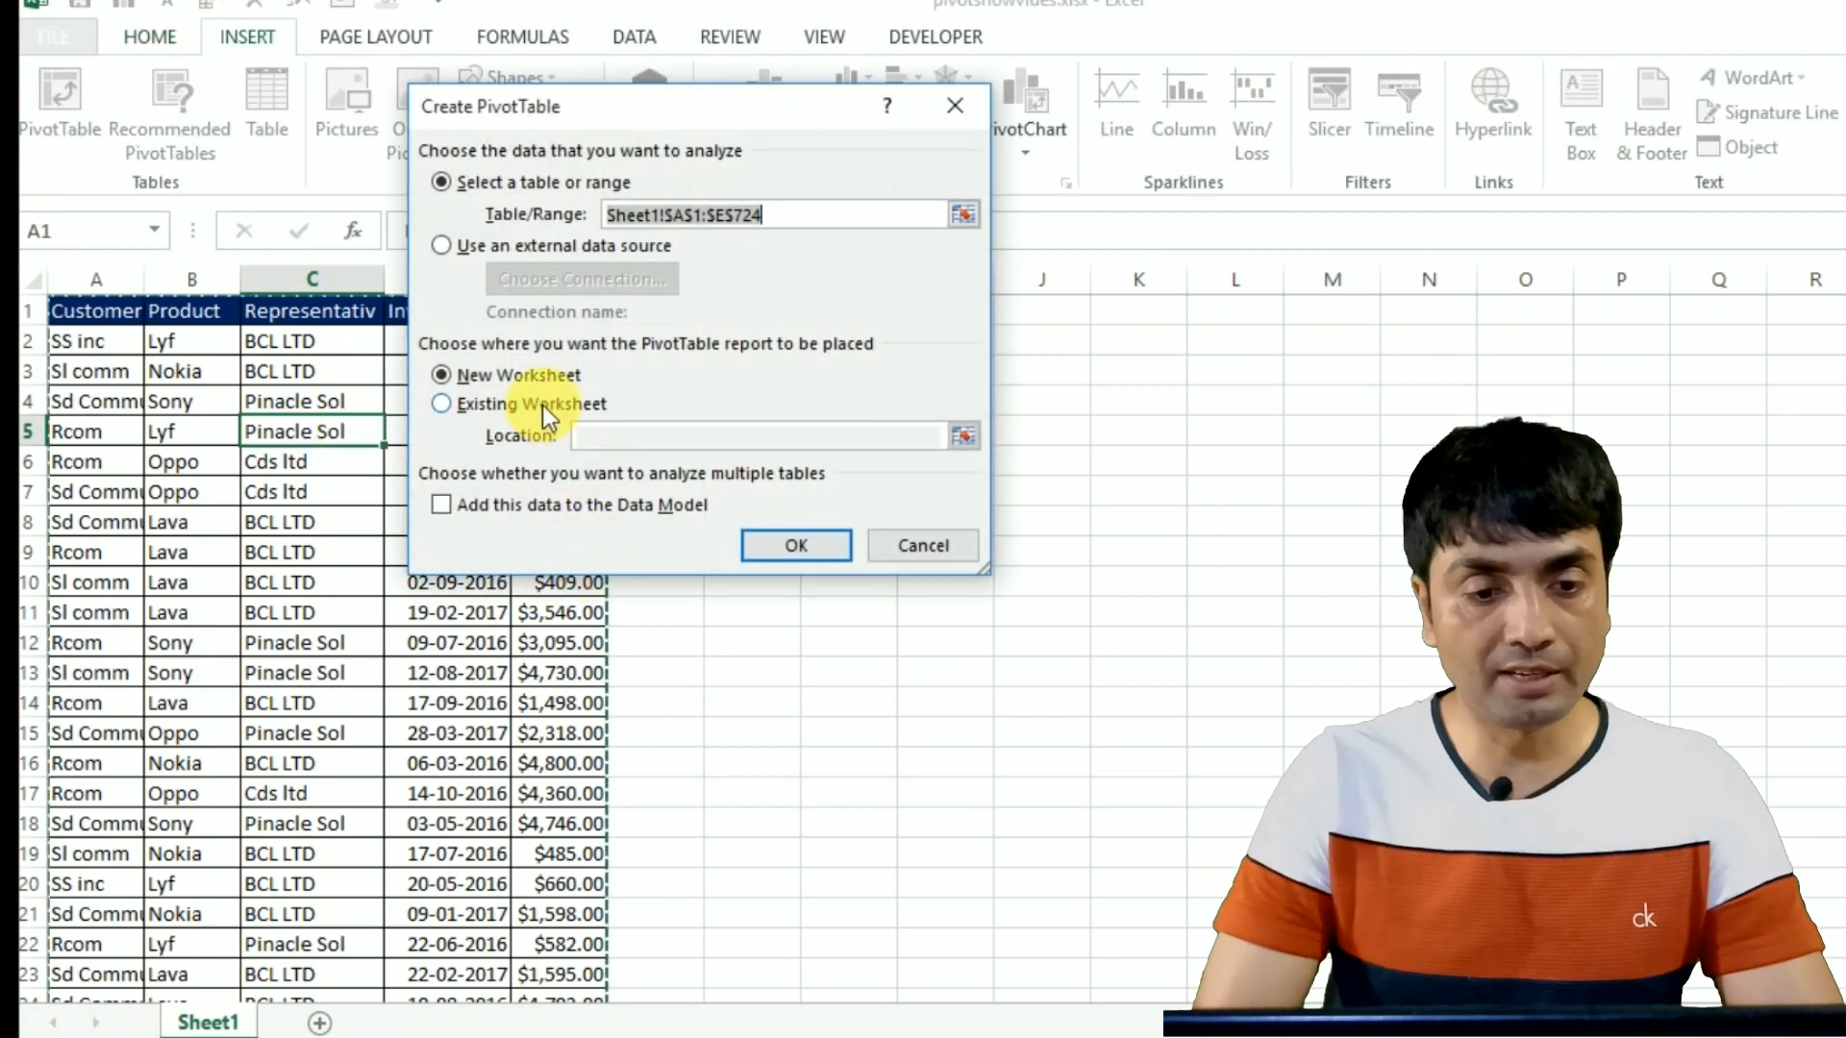
{"action": "left_click", "coordinate": [539, 403]}
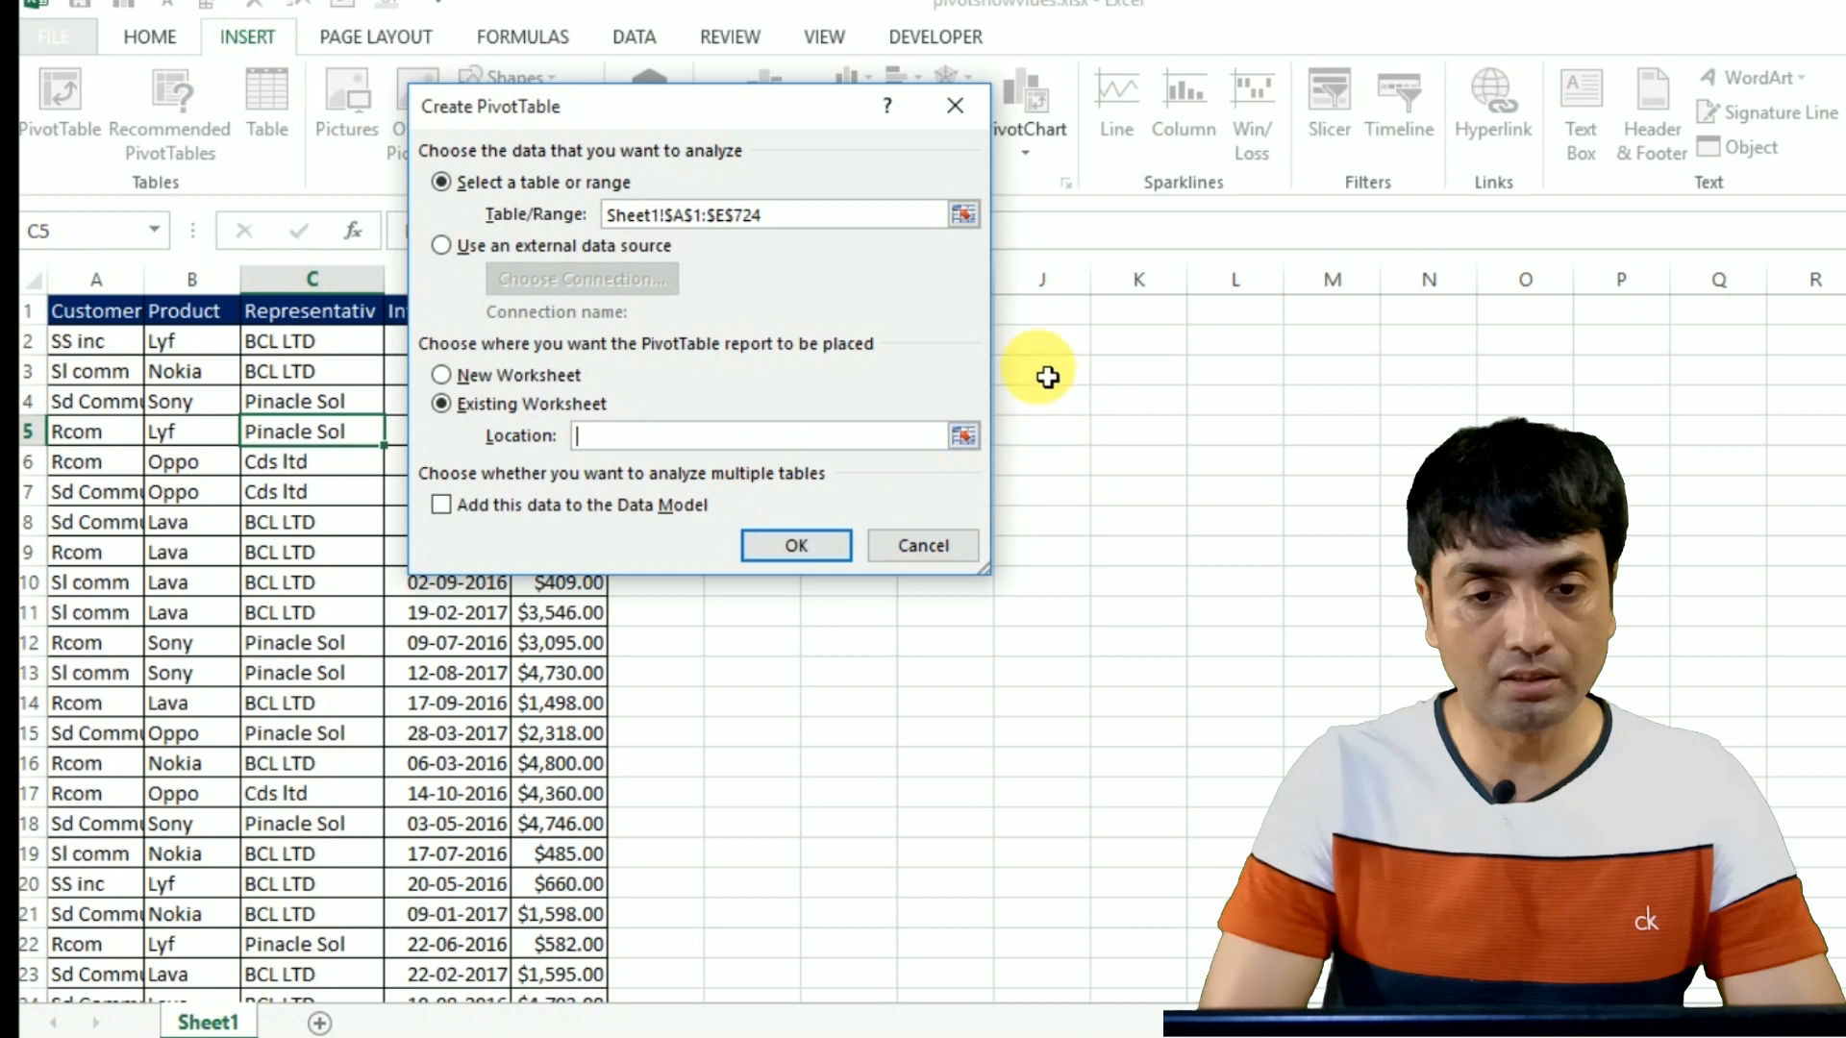
{"action": "left_click_drag", "start_coordinate": [760, 113], "coordinate": [454, 110]}
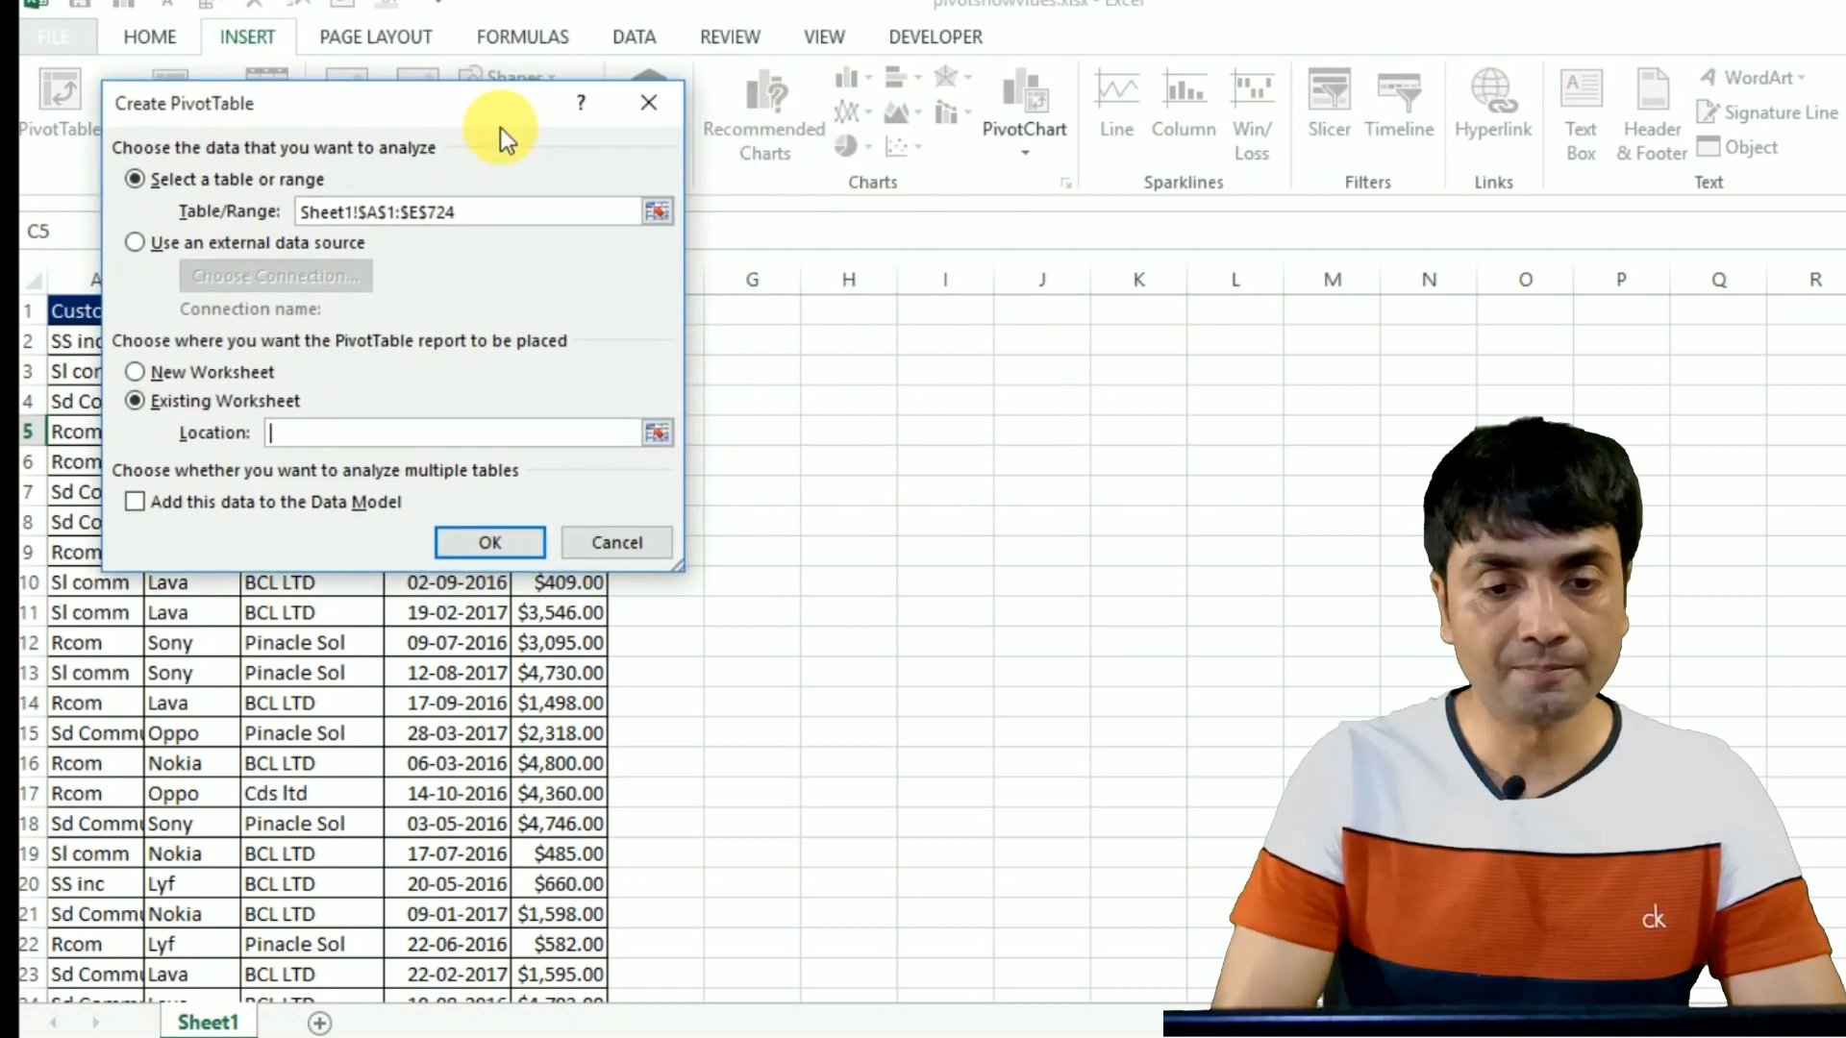
{"action": "left_click", "coordinate": [847, 400]}
{"action": "left_click", "coordinate": [487, 543]}
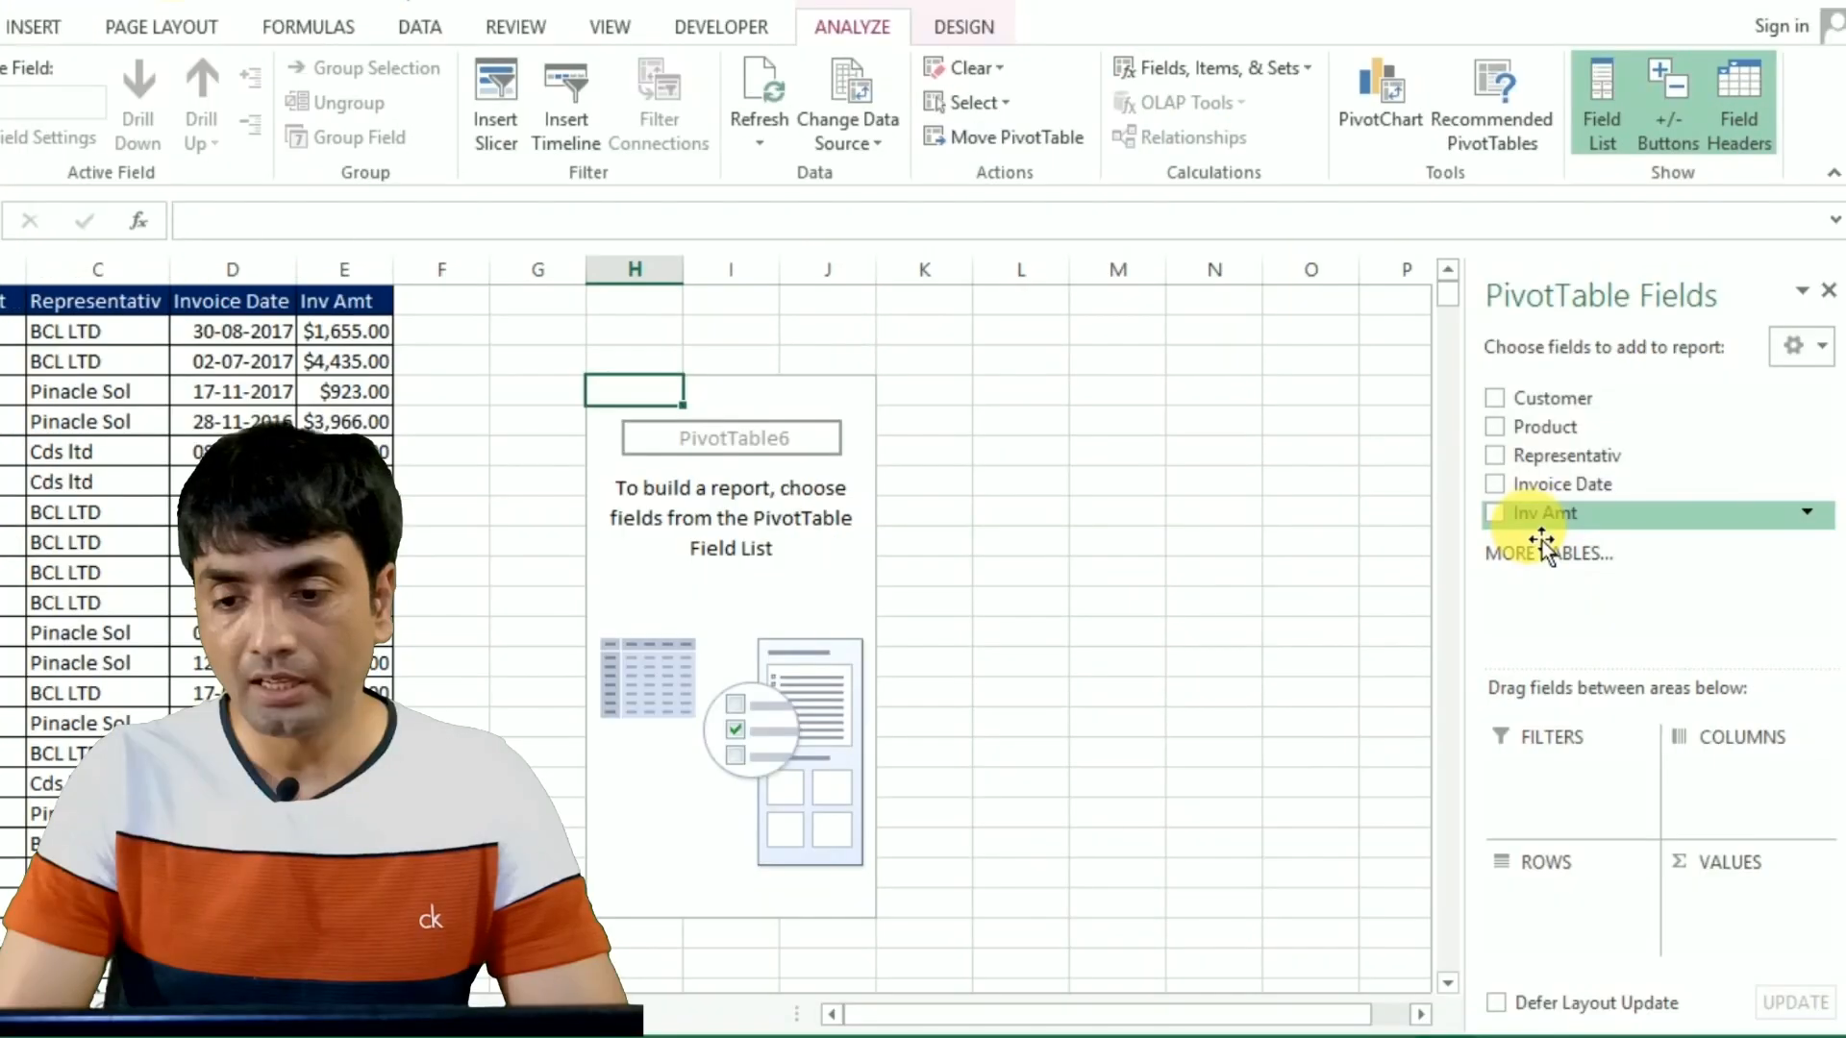
Step: Lay out the new PivotTable with Invoice Date as the rows and Inv Amt as the summed values
{"action": "left_click_drag", "start_coordinate": [1750, 505], "coordinate": [1810, 941]}
{"action": "left_click_drag", "start_coordinate": [1598, 942], "coordinate": [1563, 925]}
{"action": "left_click_drag", "start_coordinate": [1557, 519], "coordinate": [1711, 910]}
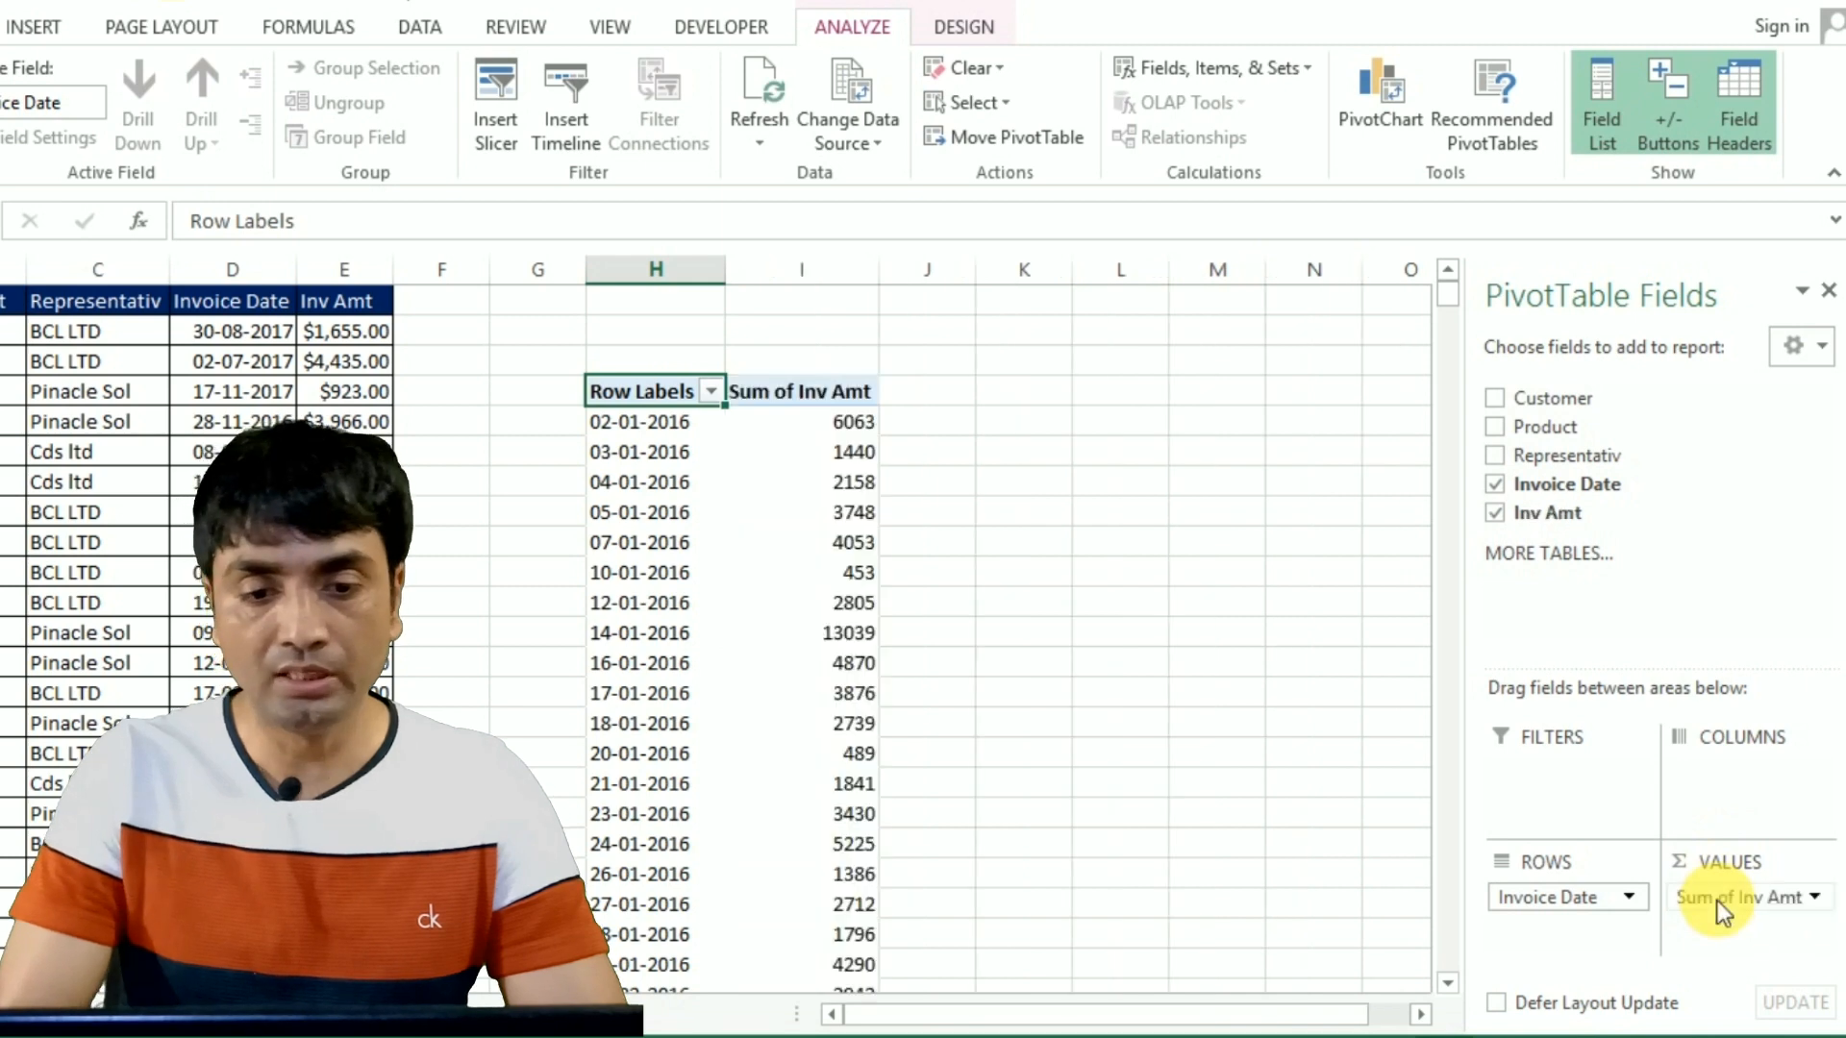
Step: Group the PivotTable's invoice dates by Months
{"action": "left_click", "coordinate": [646, 514]}
{"action": "right_click", "coordinate": [644, 519]}
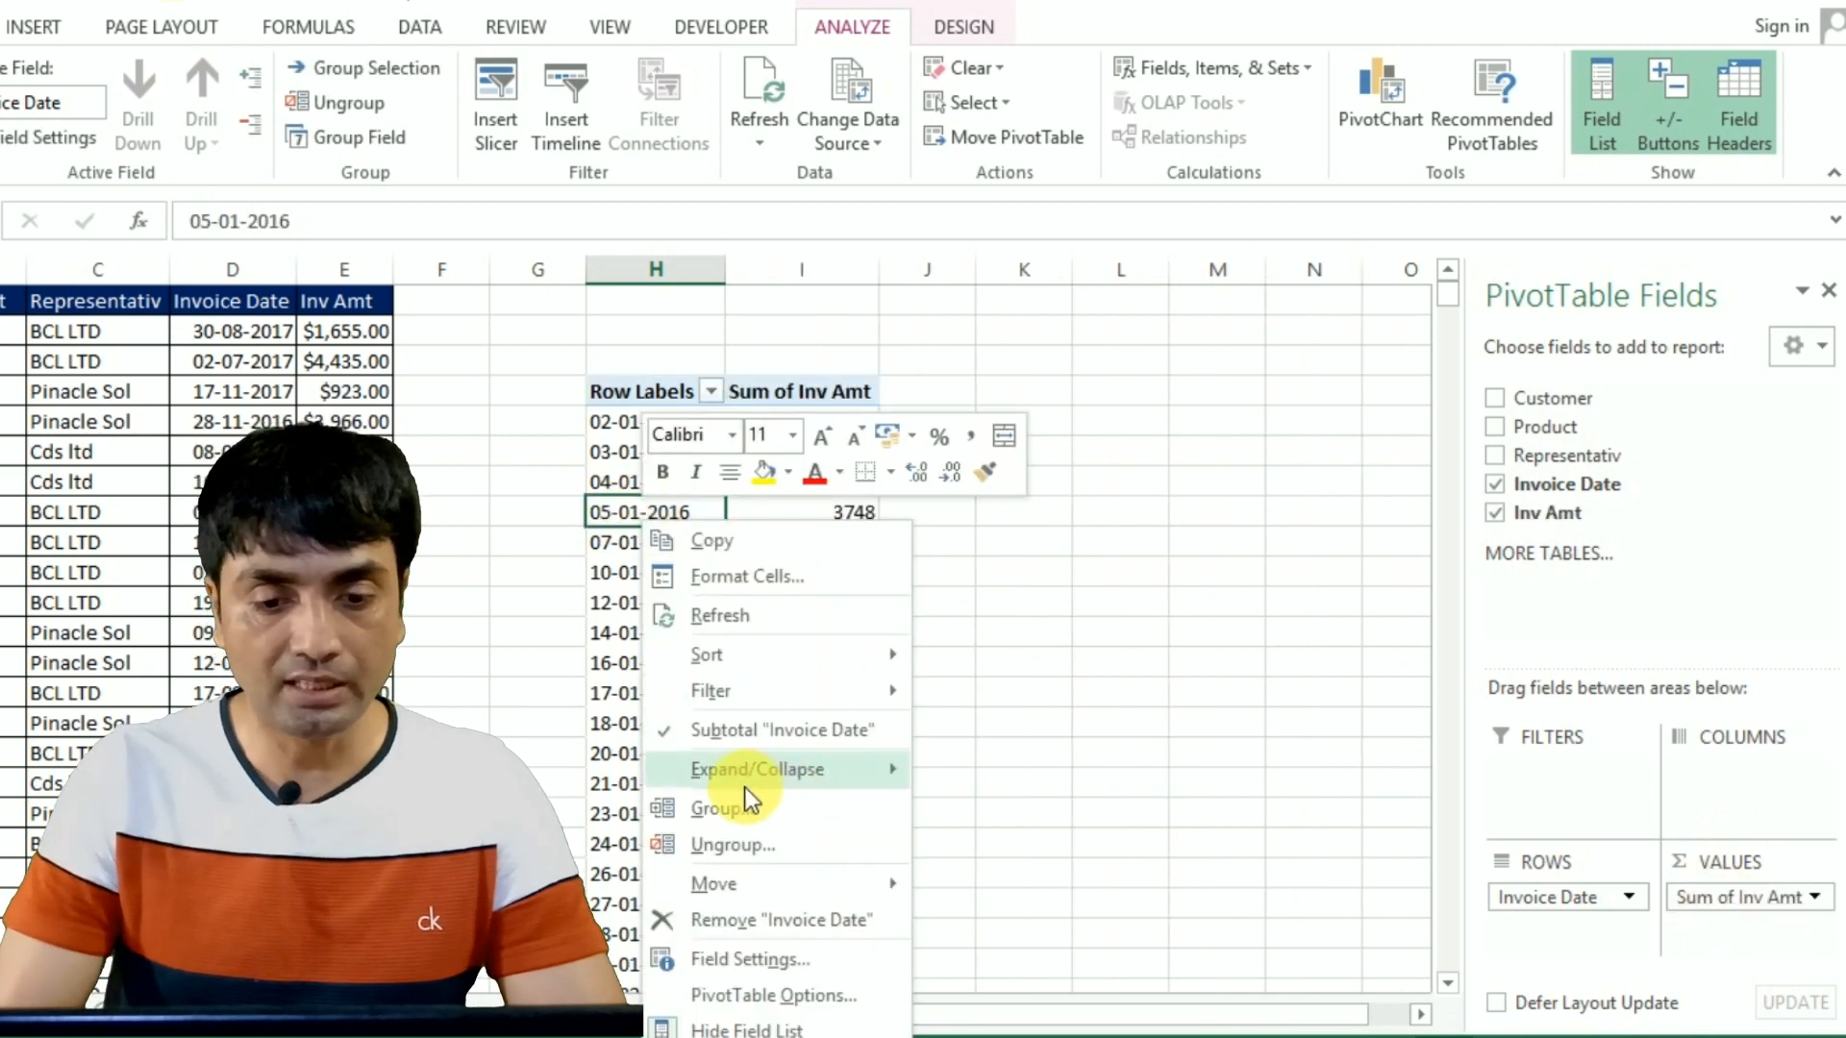
{"action": "left_click", "coordinate": [719, 817]}
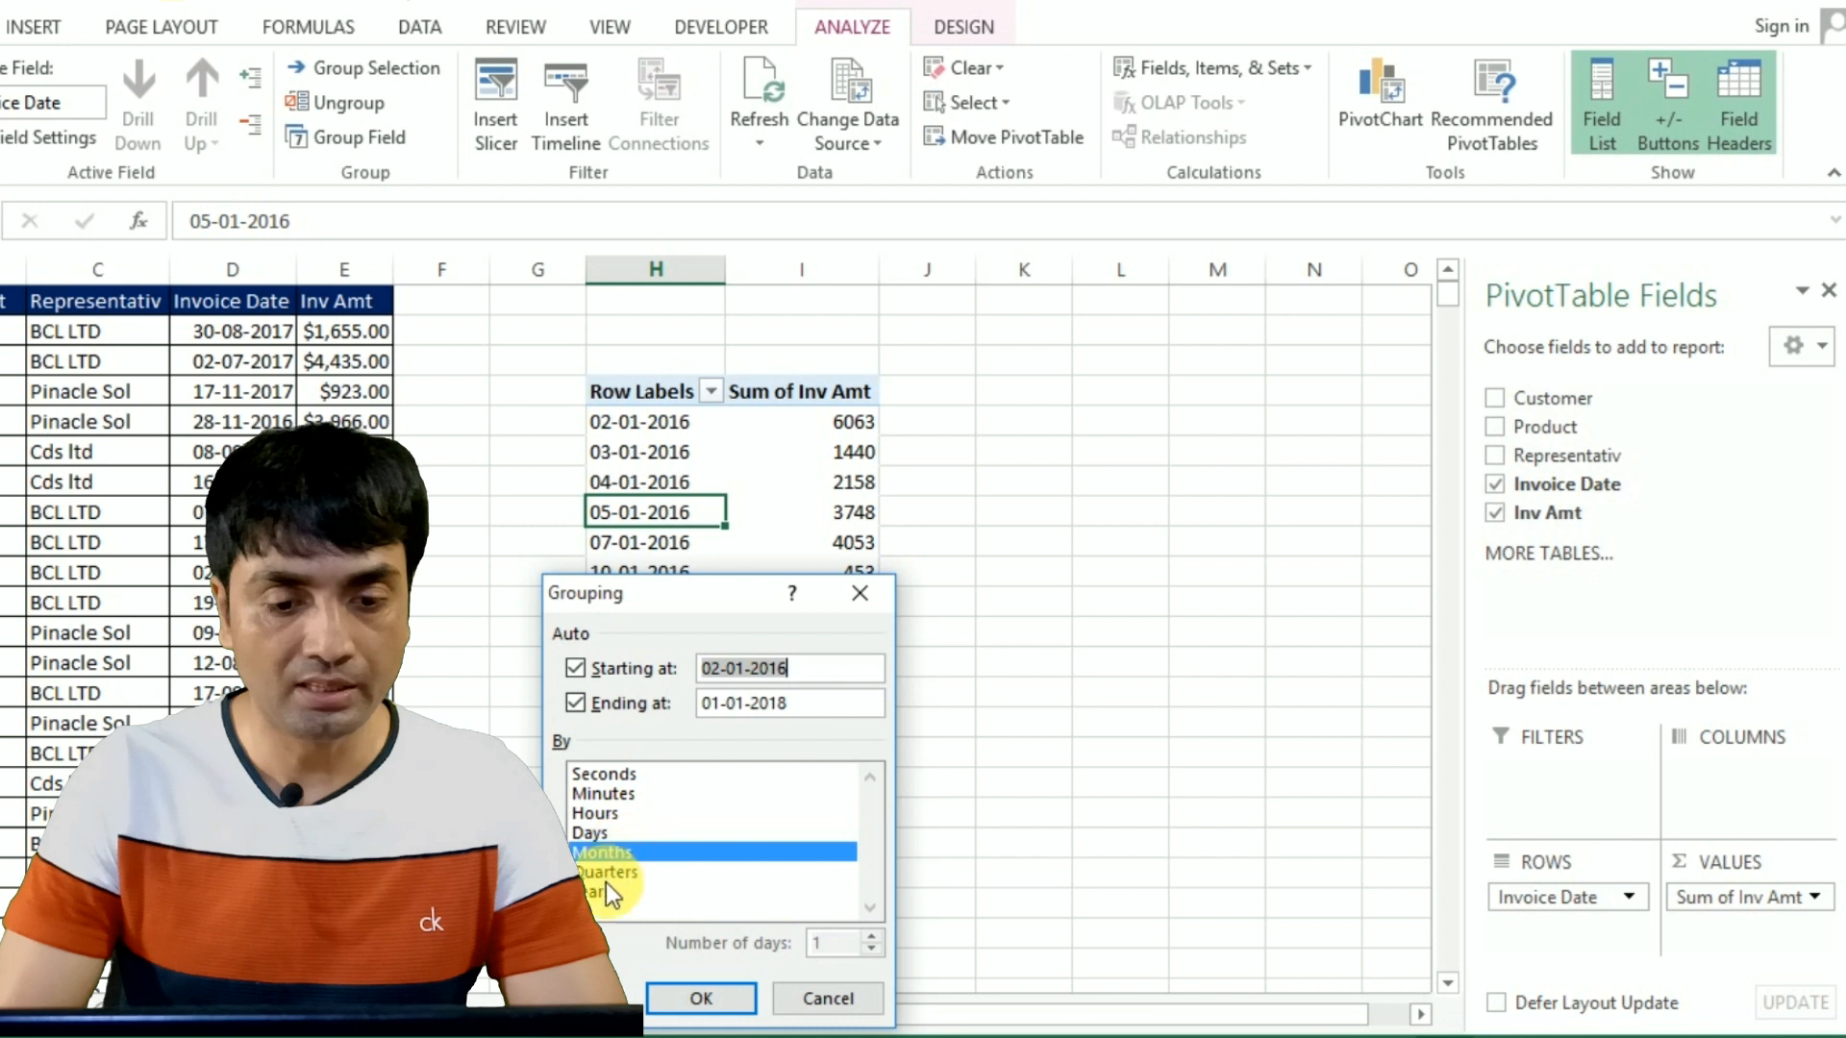
{"action": "left_click", "coordinate": [693, 990]}
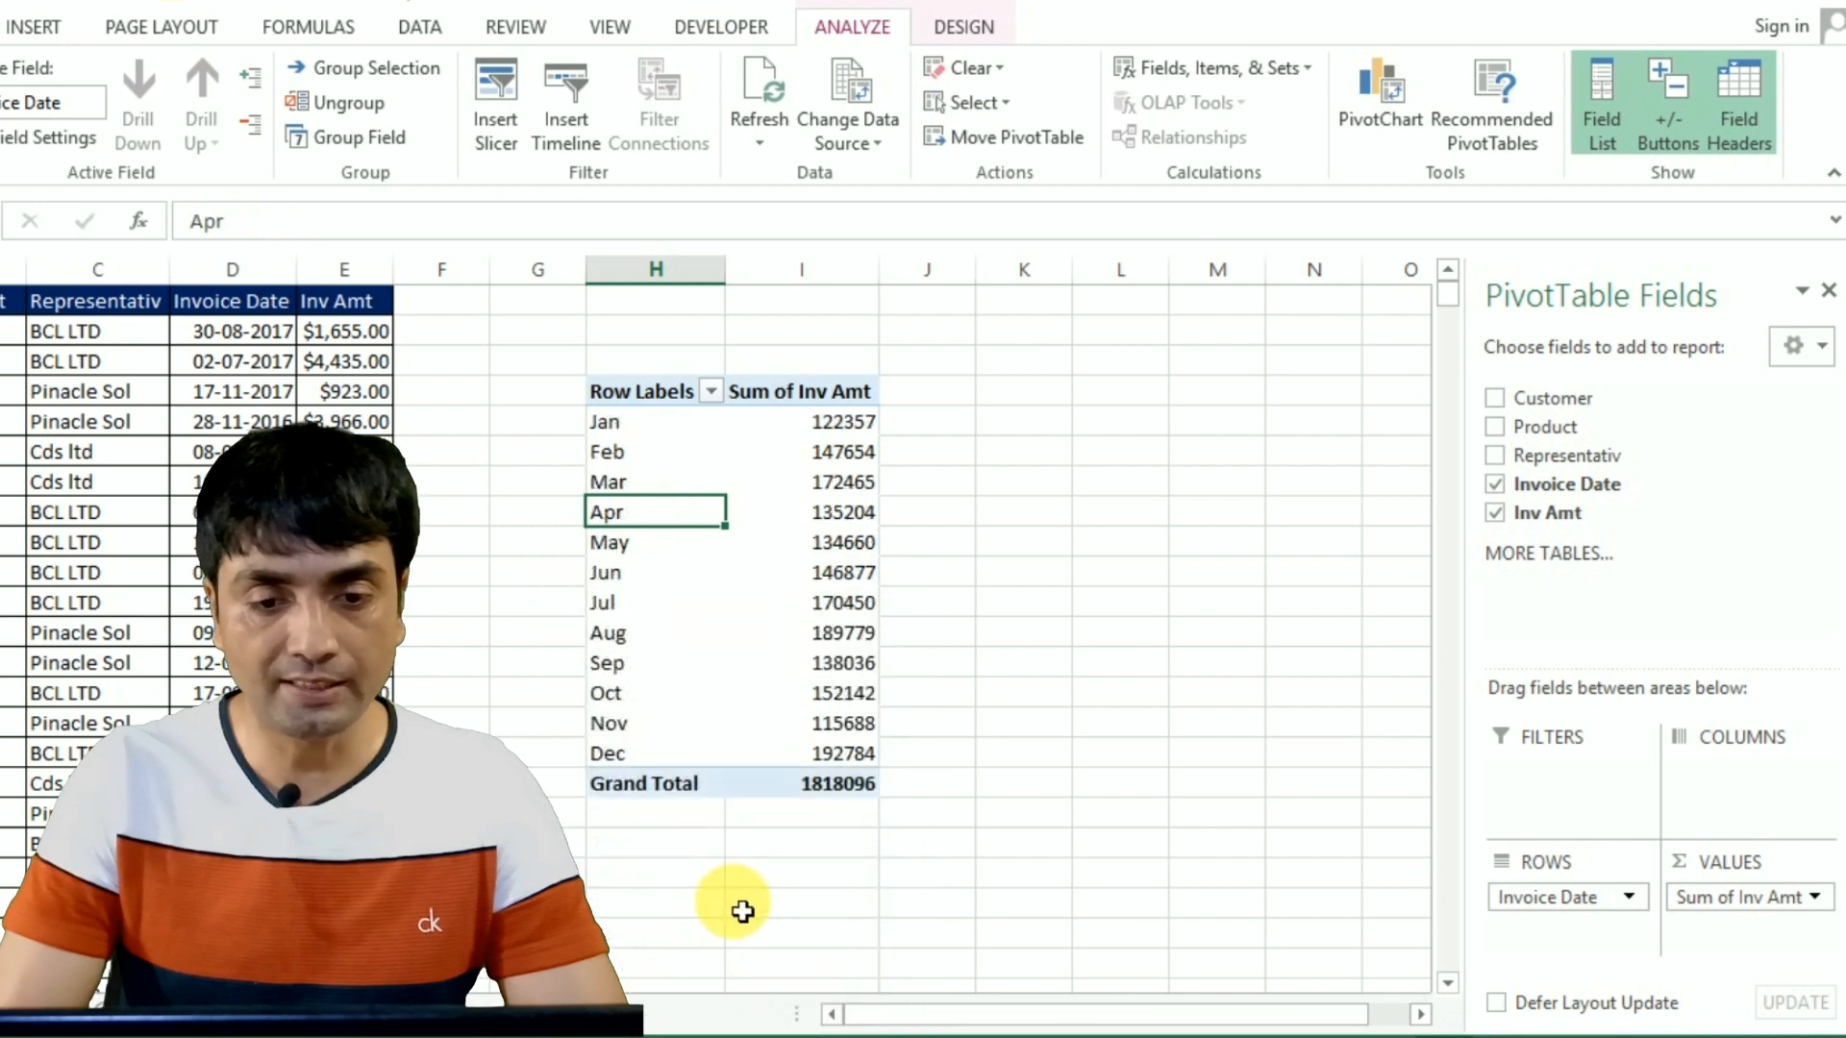
Step: Copy the January to December Sum of Inv Amt values and paste them outside the PivotTable starting at cell L6
{"action": "key", "text": "Down"}
{"action": "key", "text": "Right"}
{"action": "key", "text": "Right"}
{"action": "key", "text": "Right"}
{"action": "key", "text": "Right"}
{"action": "key", "text": "Right"}
{"action": "key", "text": "Right"}
{"action": "key", "text": "Right"}
{"action": "key", "text": "Right"}
{"action": "key", "text": "Right"}
{"action": "key", "text": "Right"}
{"action": "key", "text": "Right"}
{"action": "key", "text": "Right"}
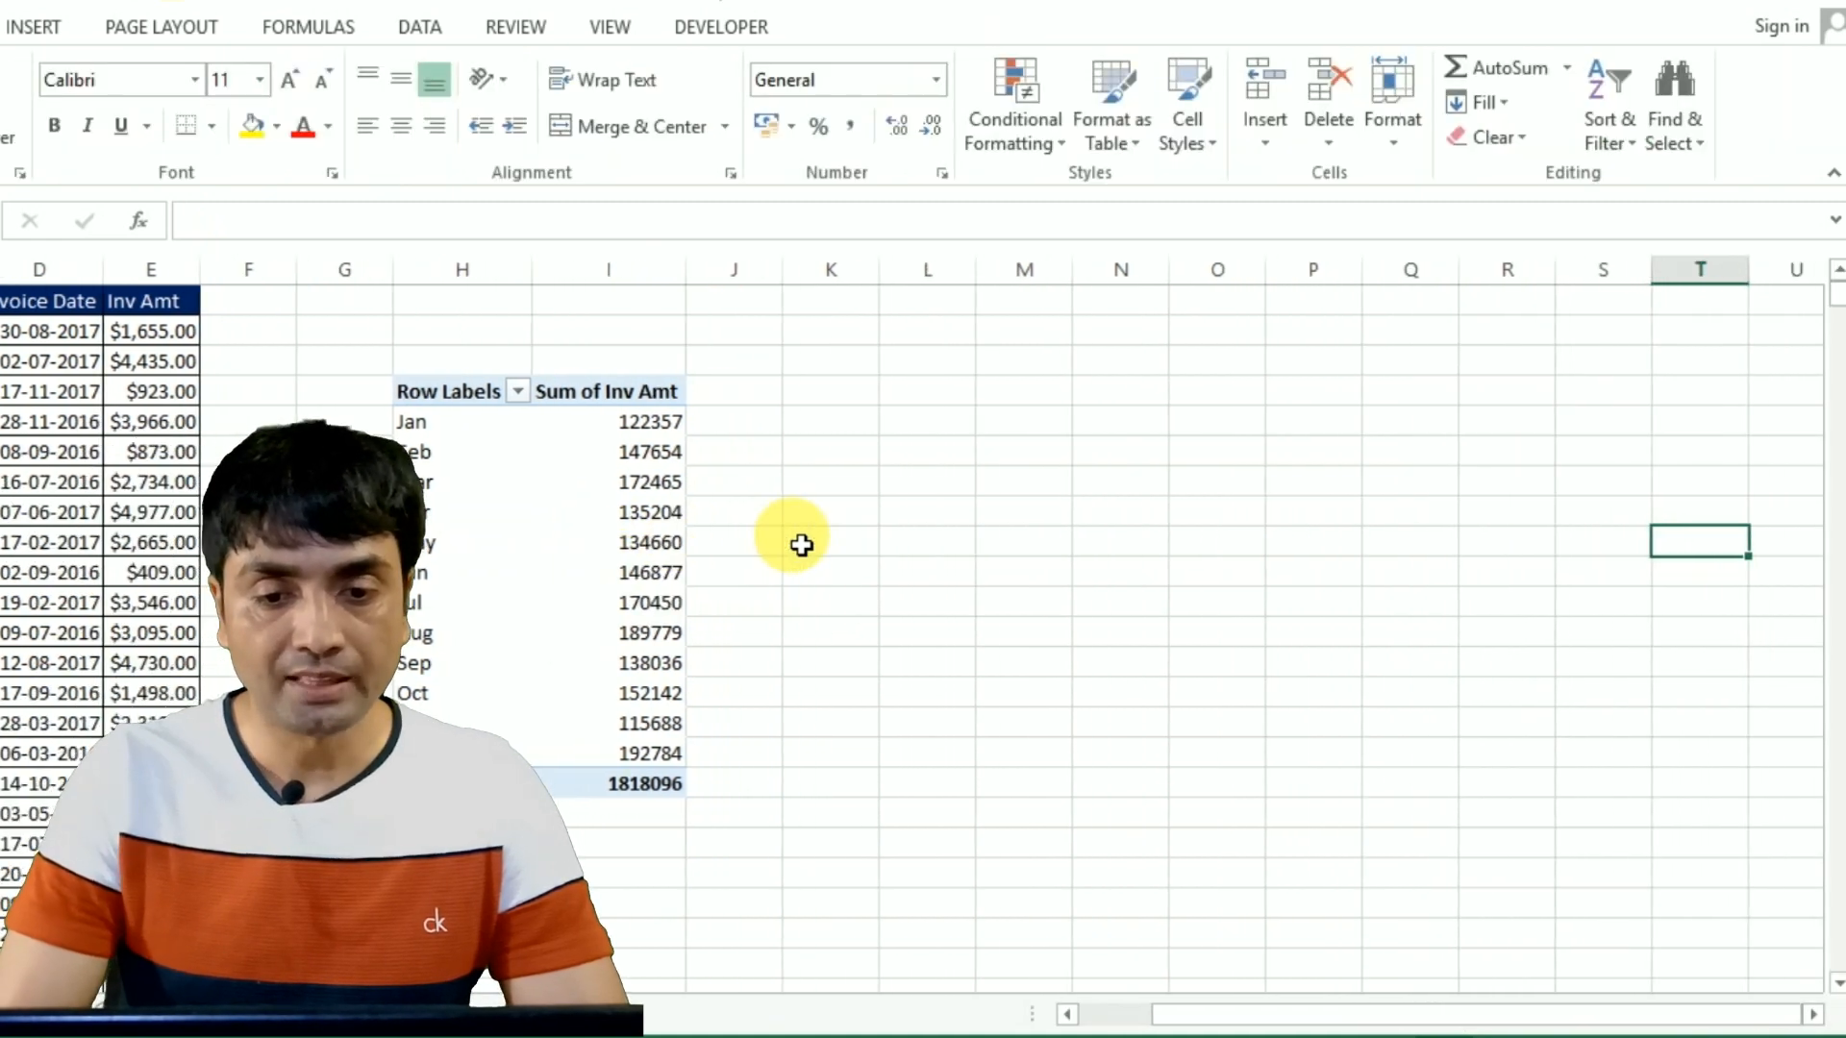
{"action": "left_click", "coordinate": [662, 428]}
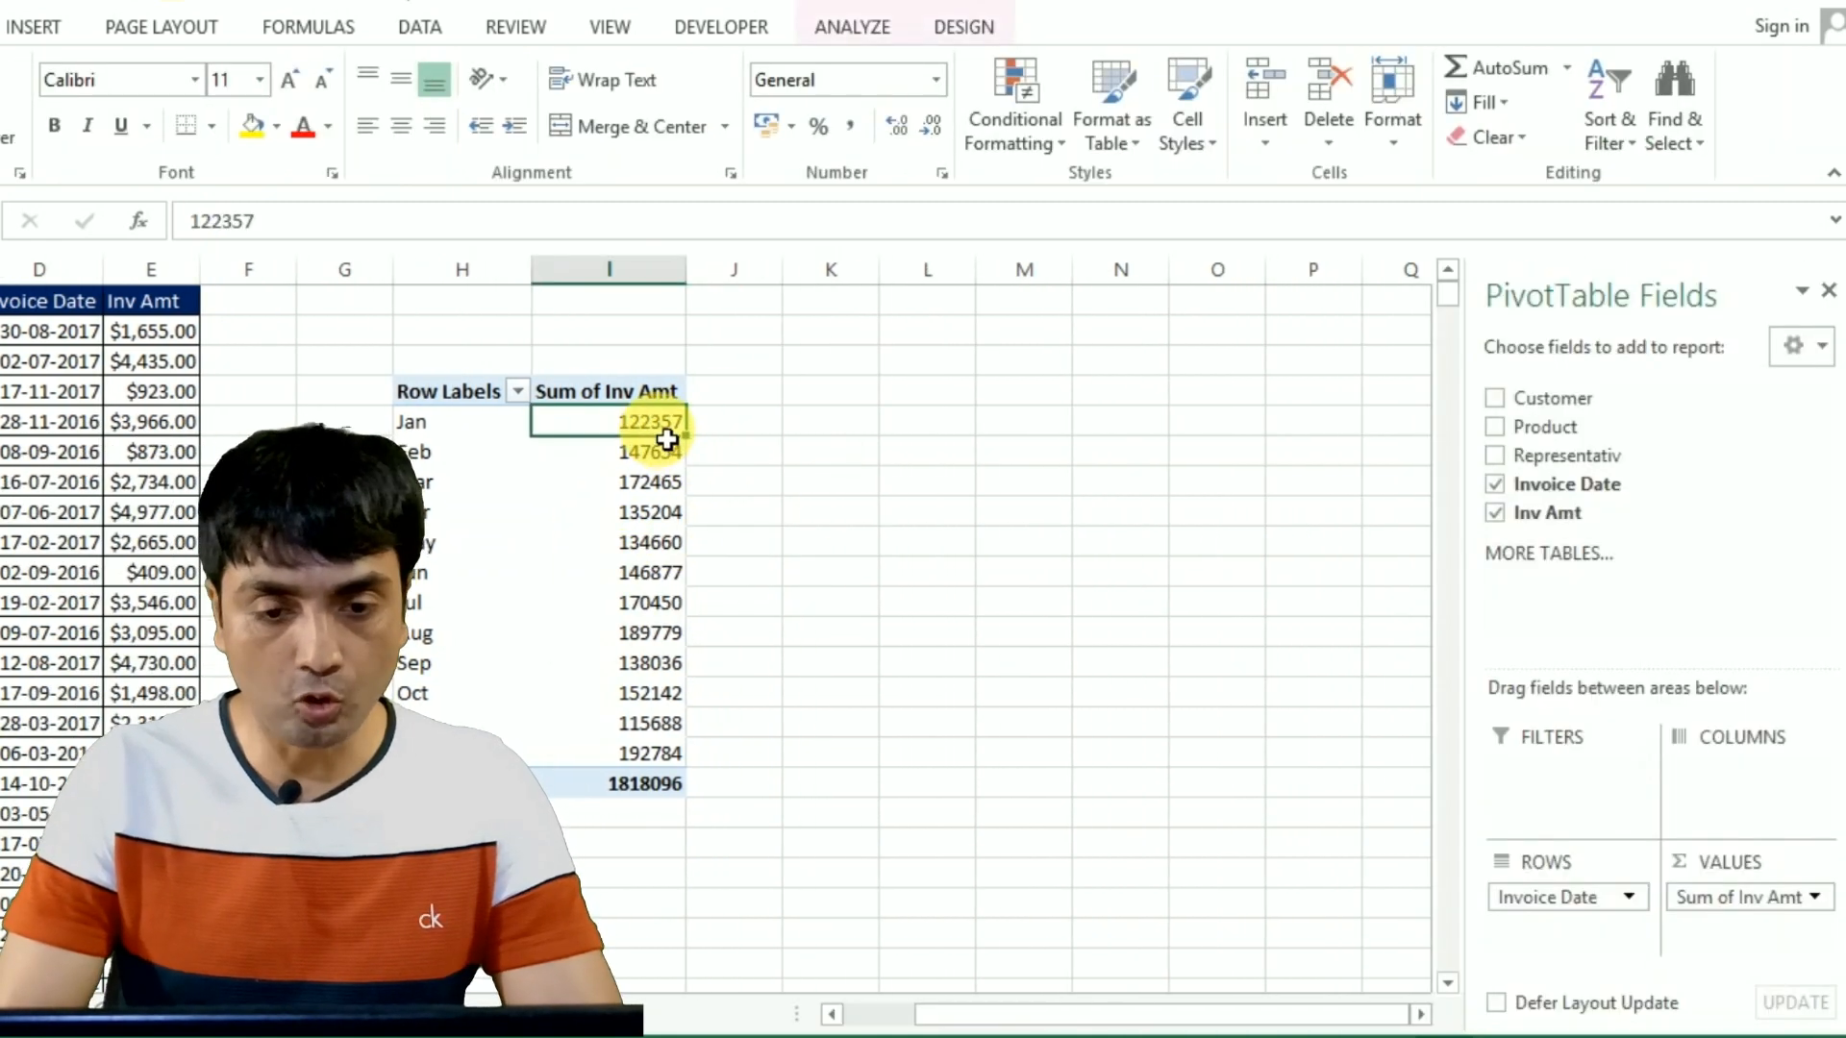
{"action": "key", "text": "shift+Down"}
{"action": "key", "text": "shift+Down"}
{"action": "key", "text": "shift+Down"}
{"action": "key", "text": "shift+Down"}
{"action": "key", "text": "shift+Down"}
{"action": "key", "text": "shift+Down"}
{"action": "key", "text": "shift+Down"}
{"action": "key", "text": "shift+Down"}
{"action": "key", "text": "shift+Down"}
{"action": "key", "text": "shift+Down"}
{"action": "key", "text": "shift+Down"}
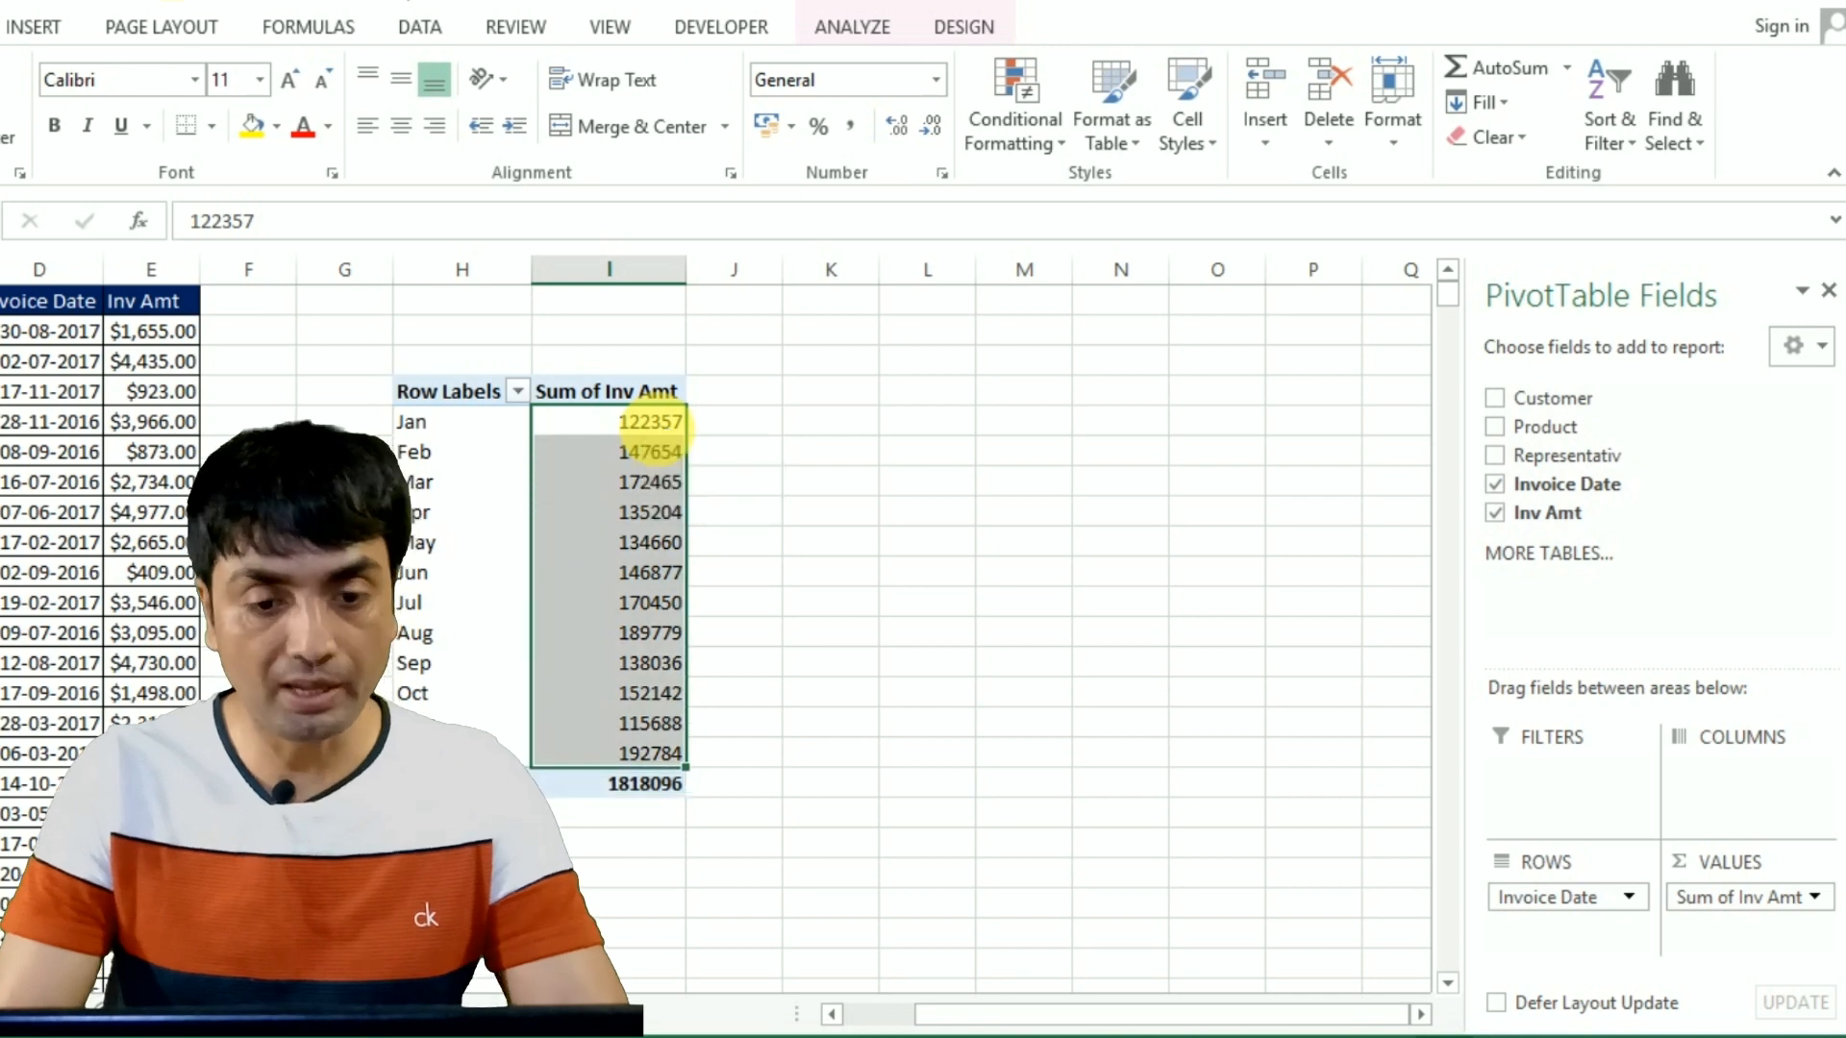
{"action": "key", "text": "ctrl+c"}
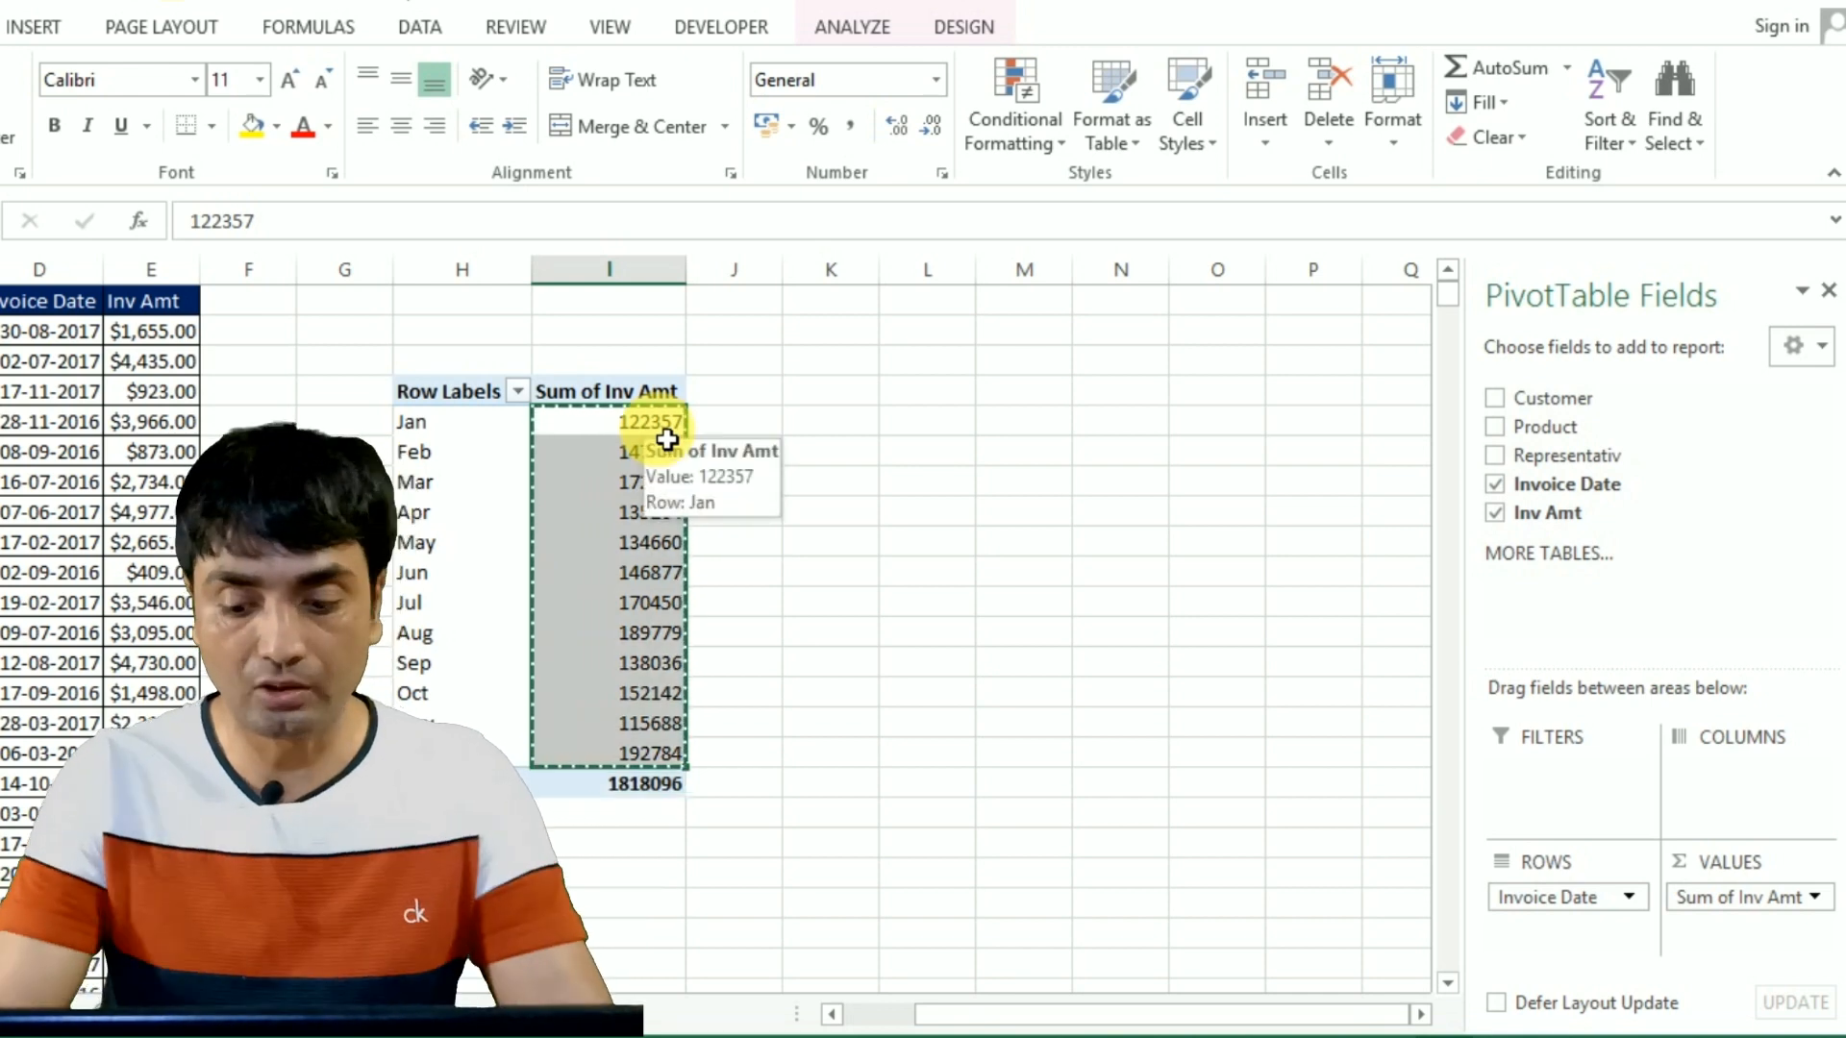
{"action": "key", "text": "Right"}
{"action": "key", "text": "Right"}
{"action": "key", "text": "Down"}
{"action": "key", "text": "Right"}
{"action": "key", "text": "ctrl+v"}
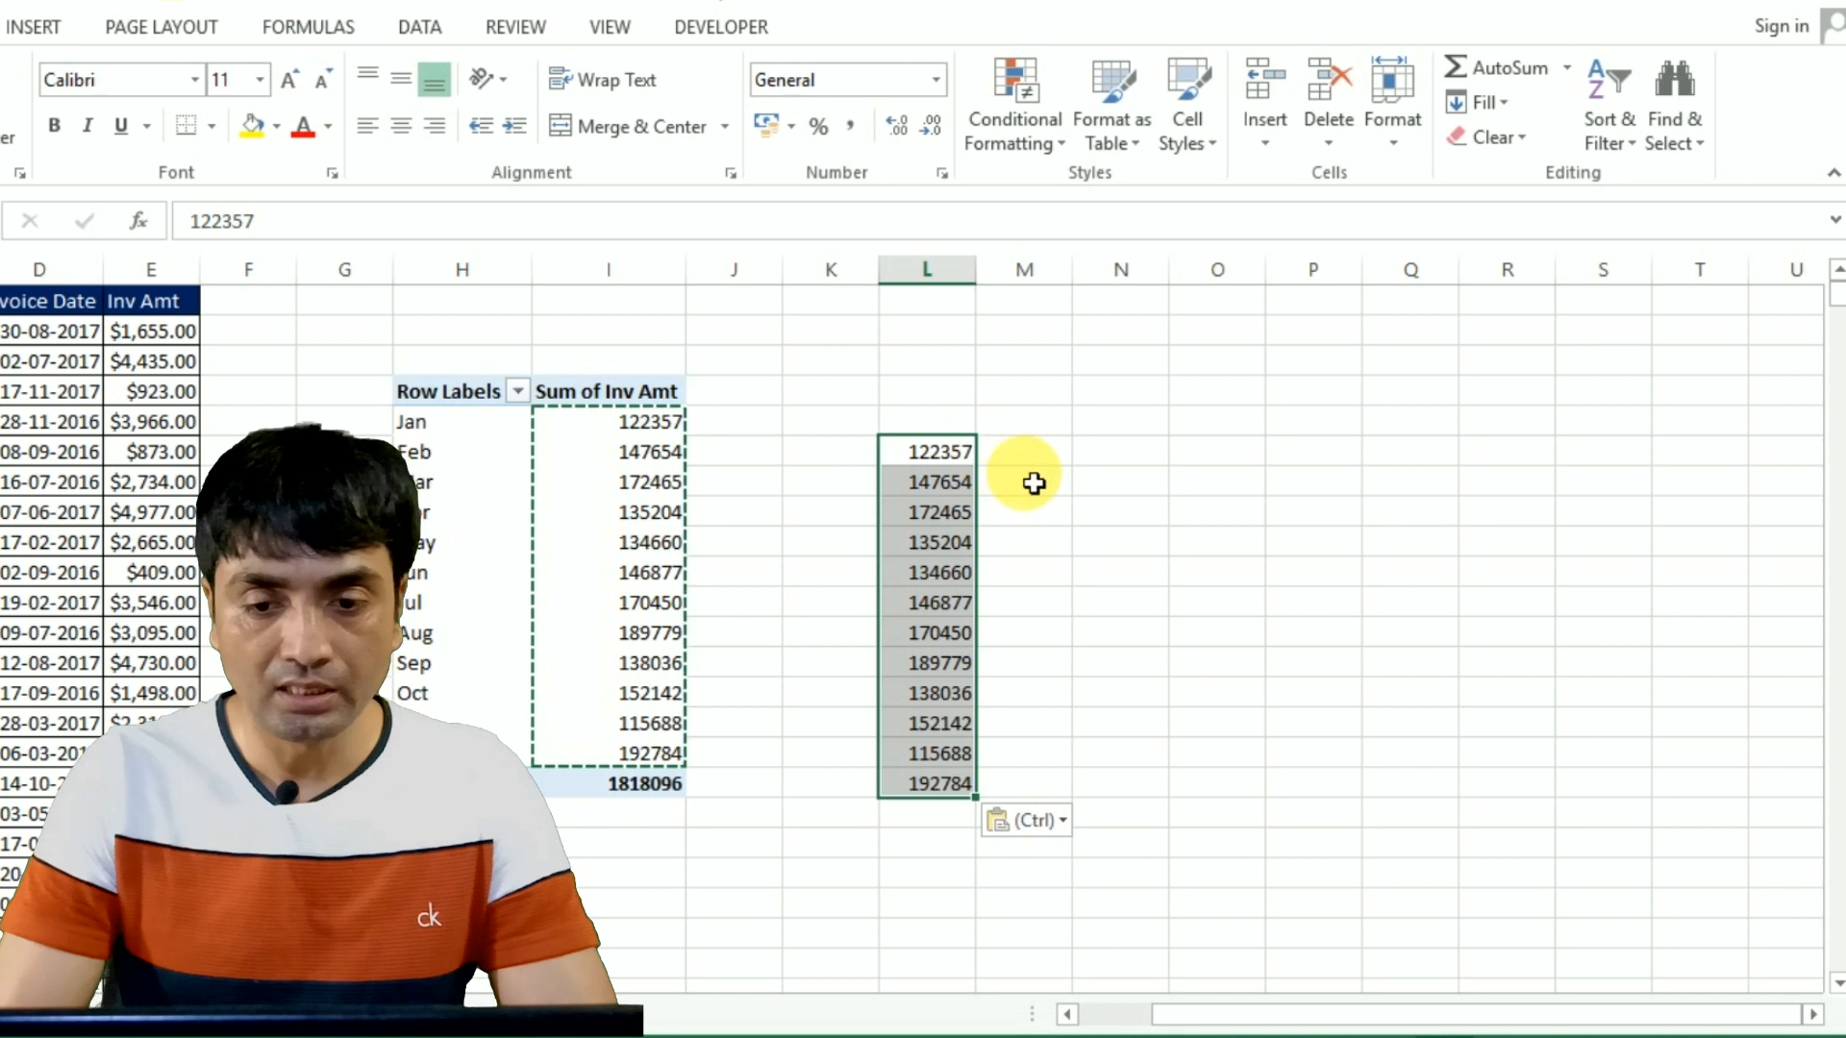
Step: Enter =L7-L6 in cell N7 to calculate February's difference from January
{"action": "left_click", "coordinate": [1099, 492]}
{"action": "type", "text": "="}
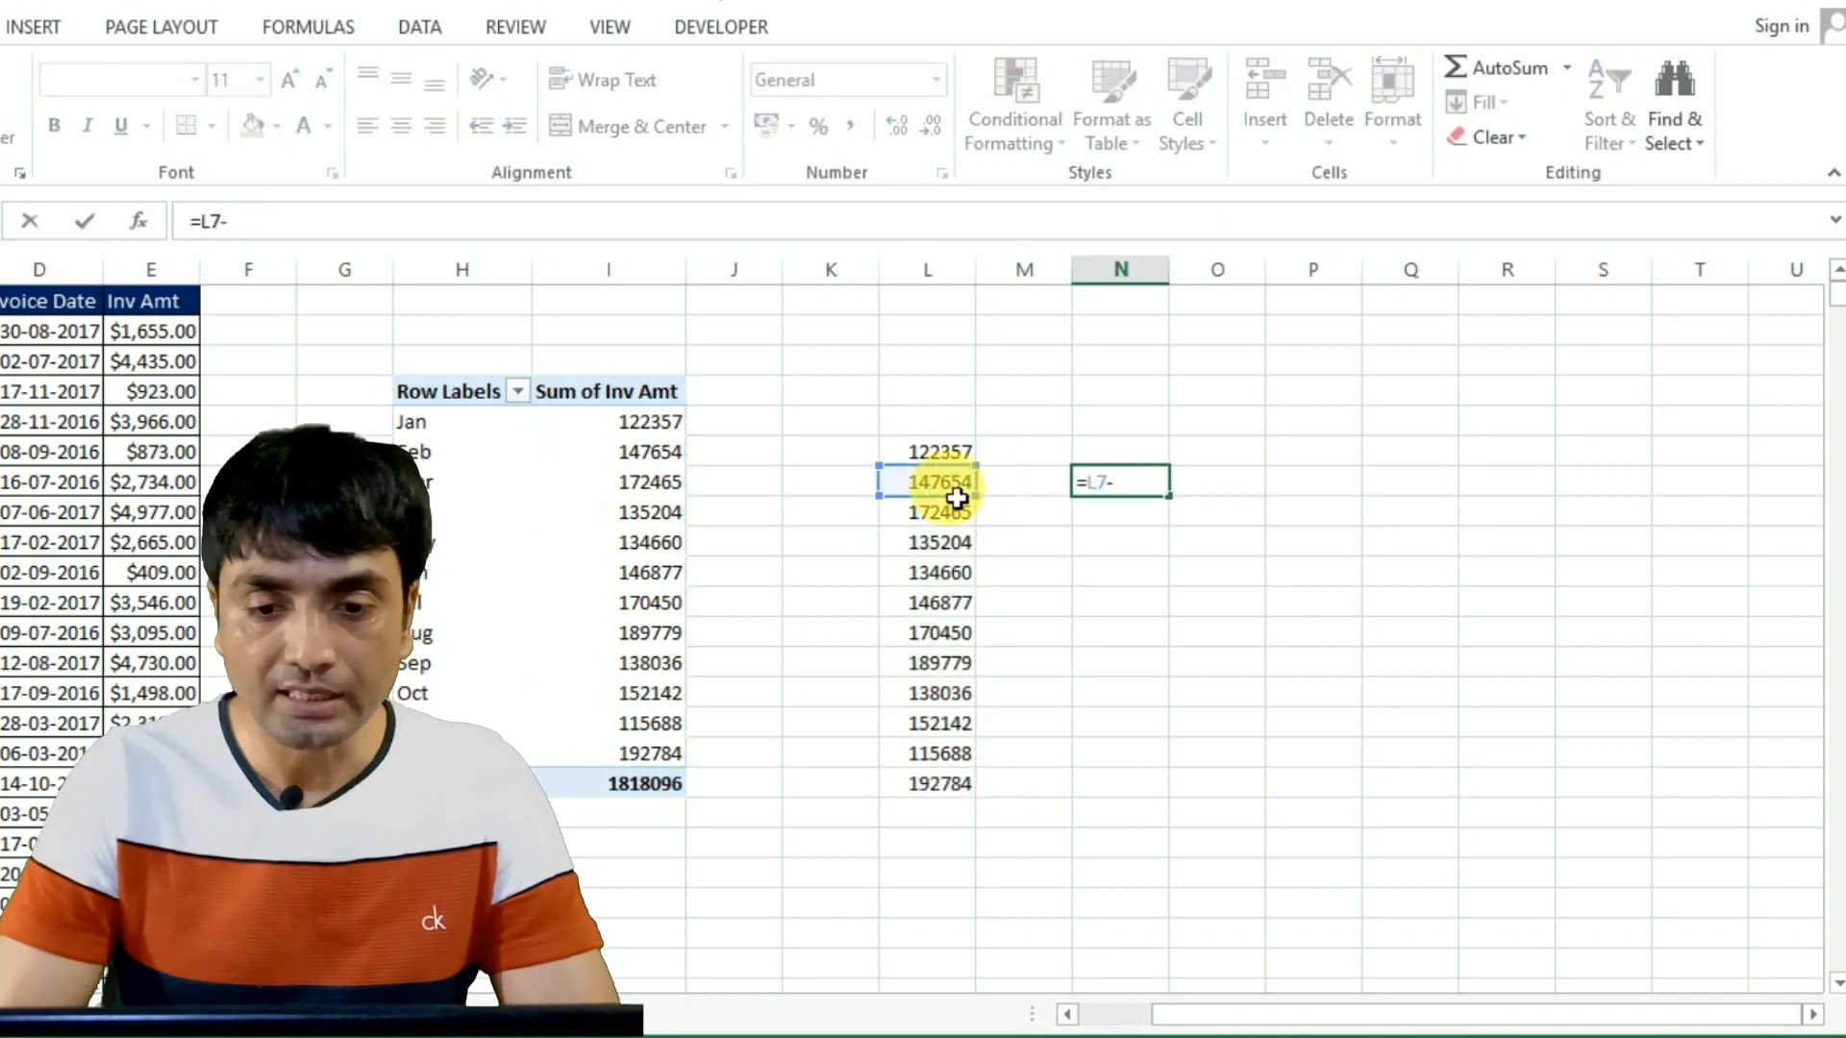
{"action": "key", "text": "Return"}
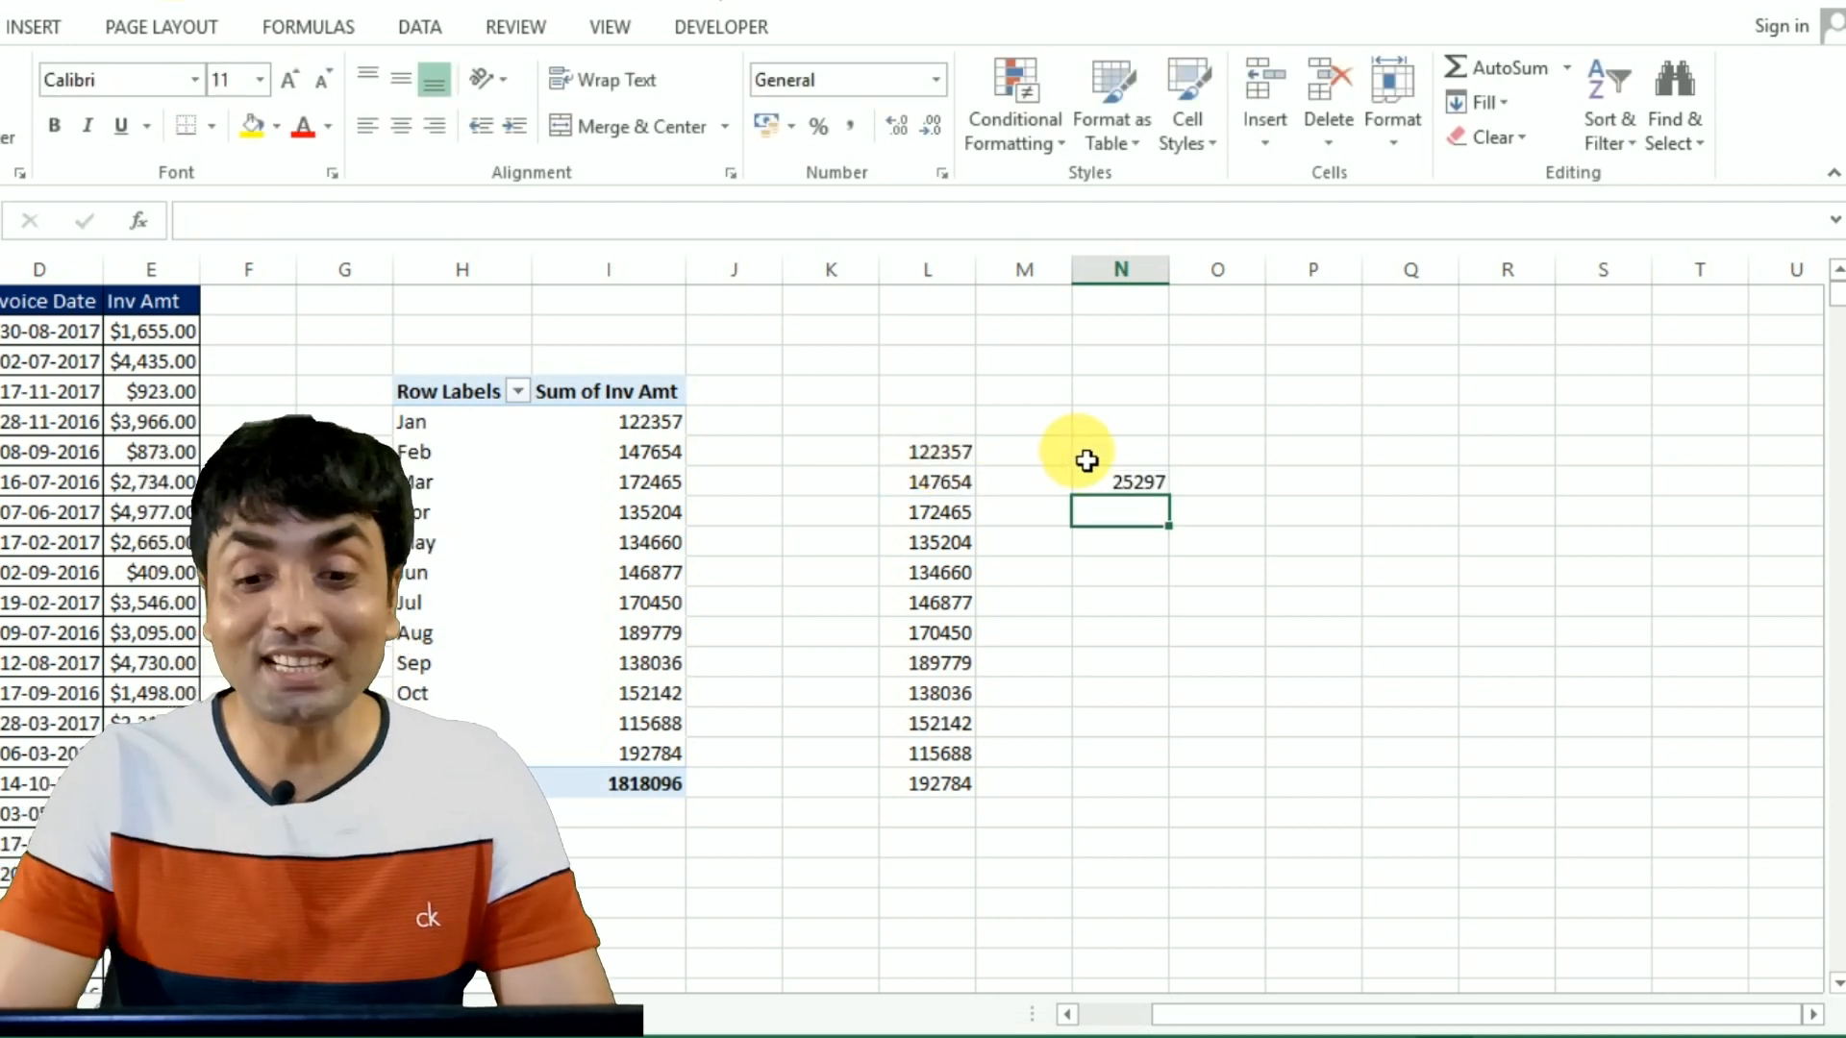
Step: Label the pasted column with the heading Difference from in cell L5
{"action": "left_click", "coordinate": [951, 431]}
{"action": "type", "text": "Difference fro"}
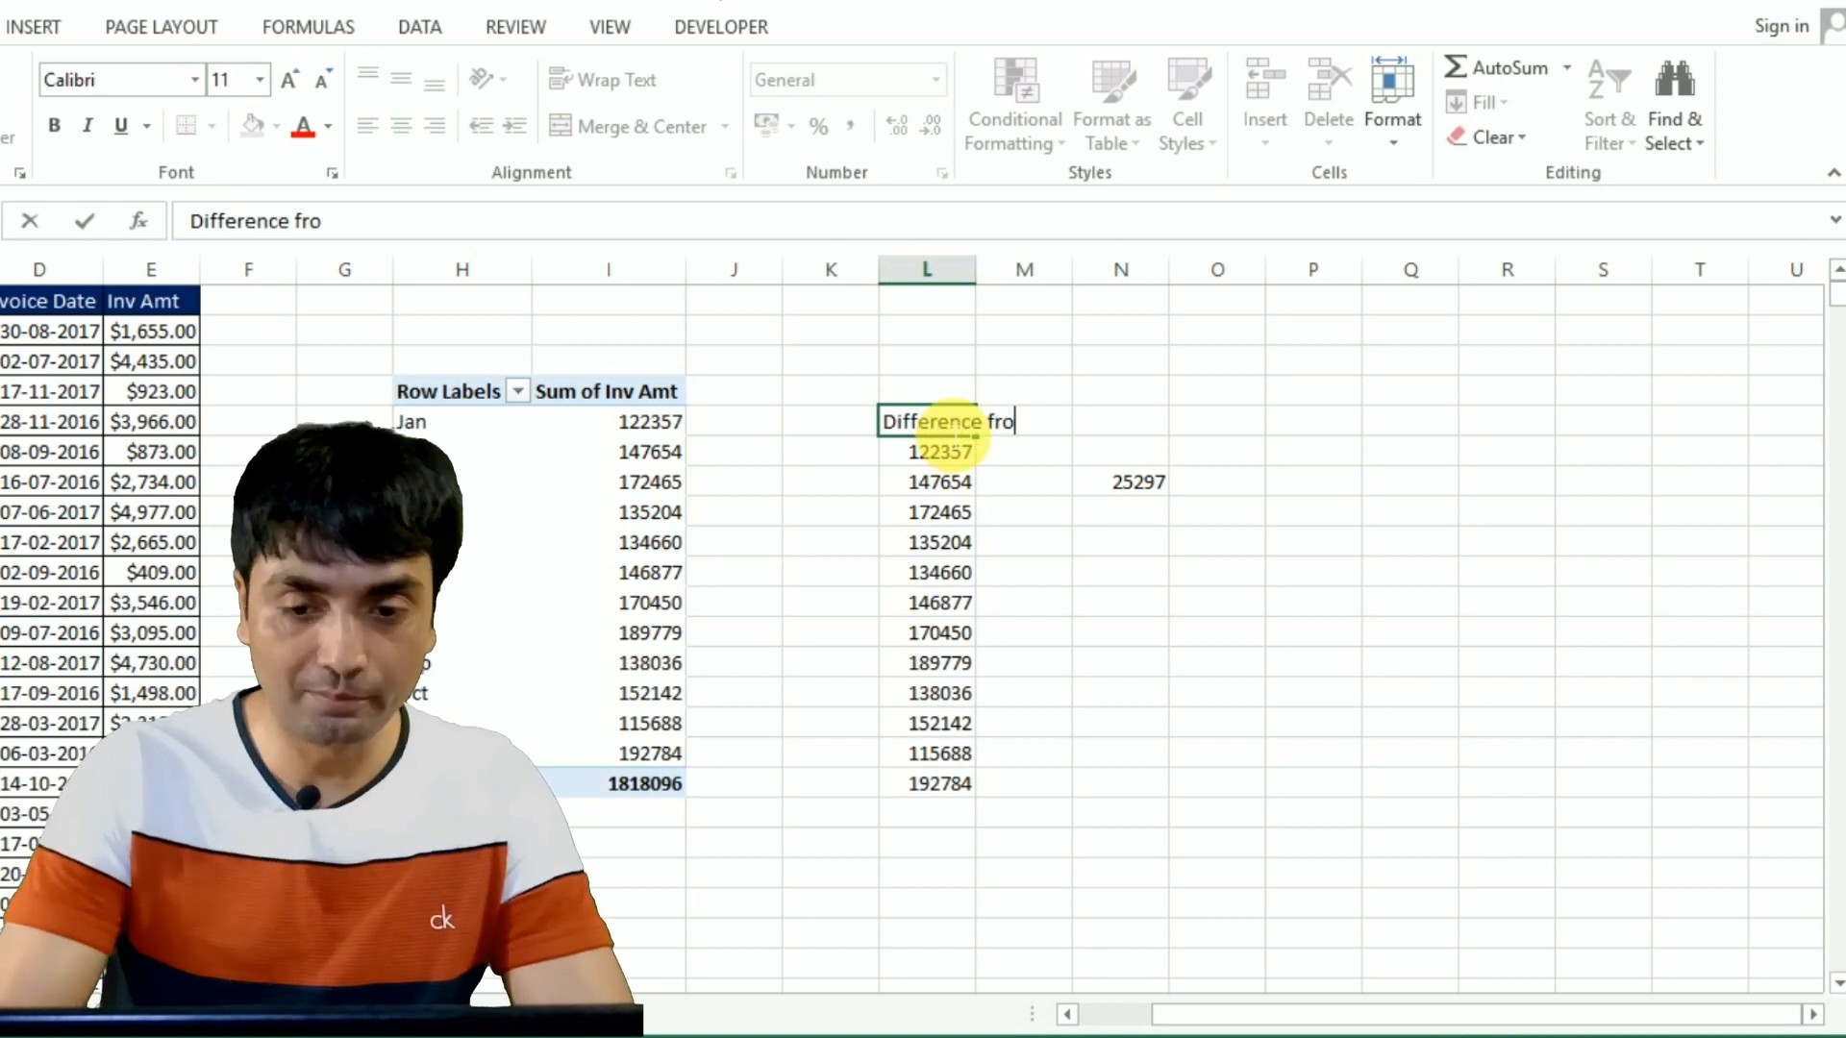
{"action": "type", "text": "m"}
{"action": "key", "text": "Return"}
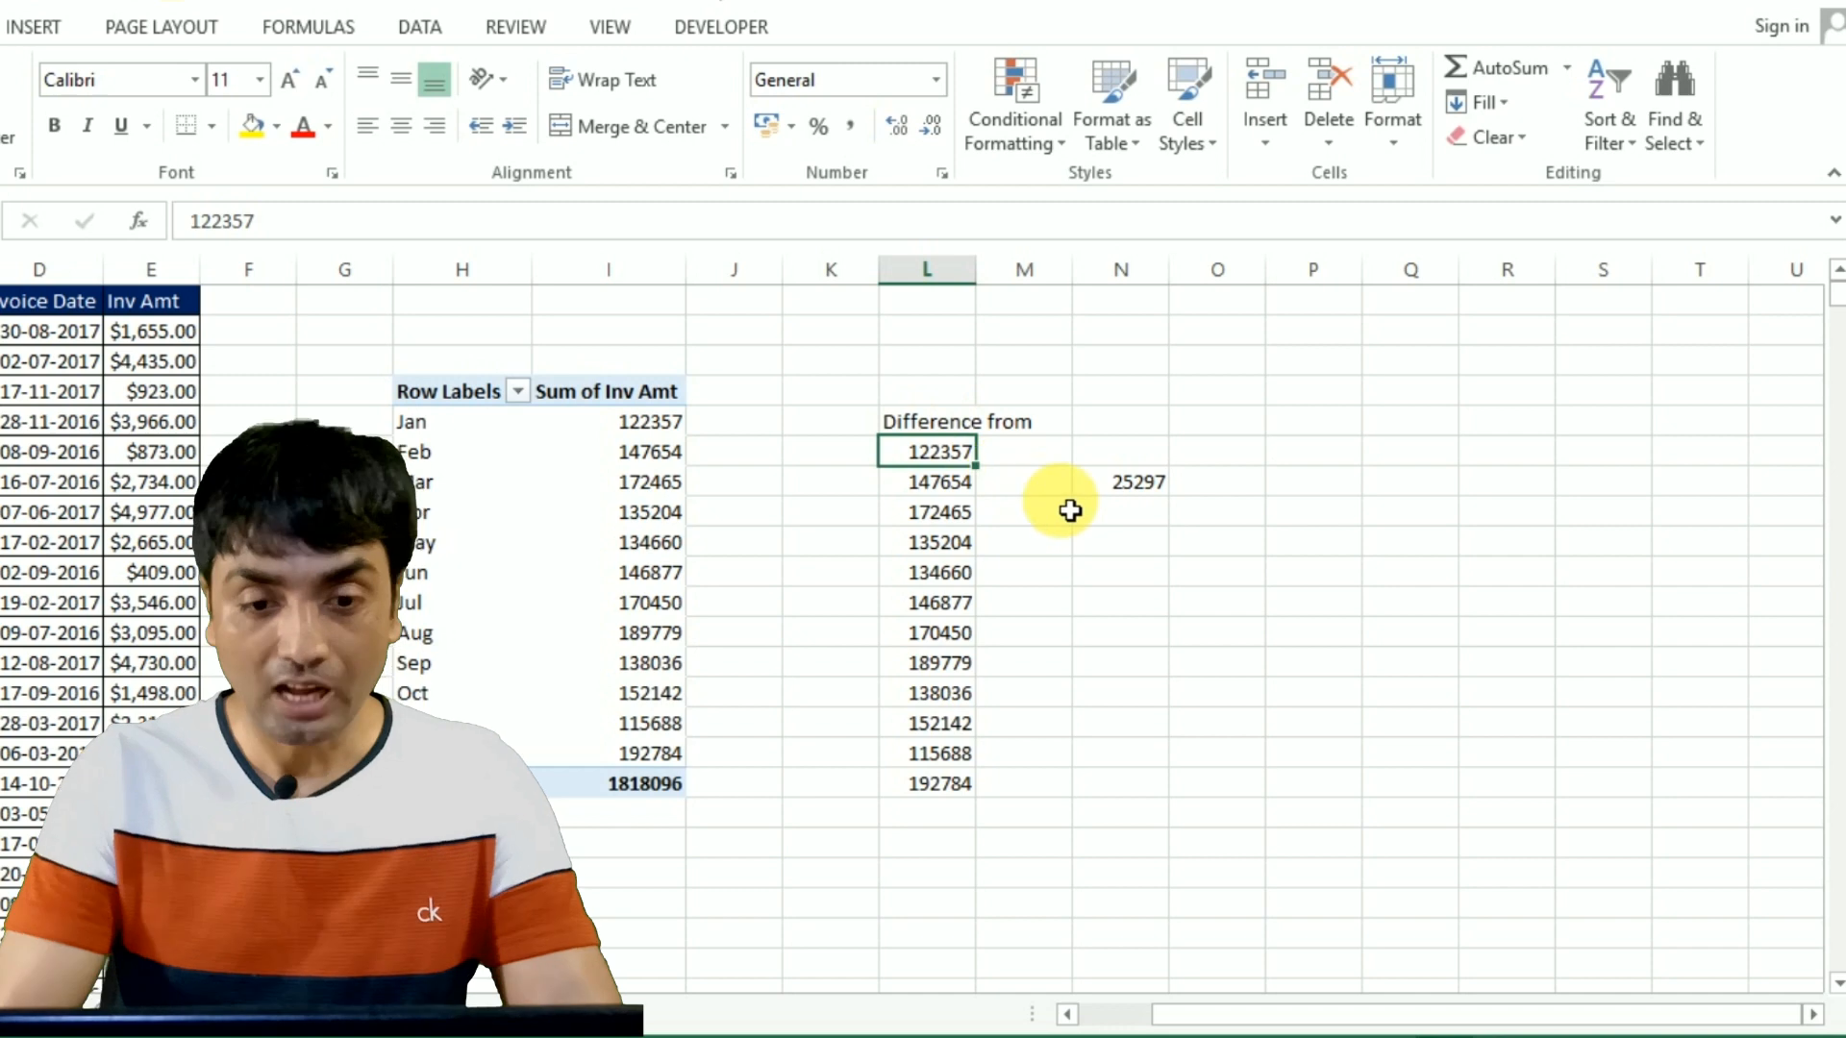
Step: Fill the N7 difference formula down to N17 for the remaining months and inspect its cell references
{"action": "left_click", "coordinate": [1133, 485]}
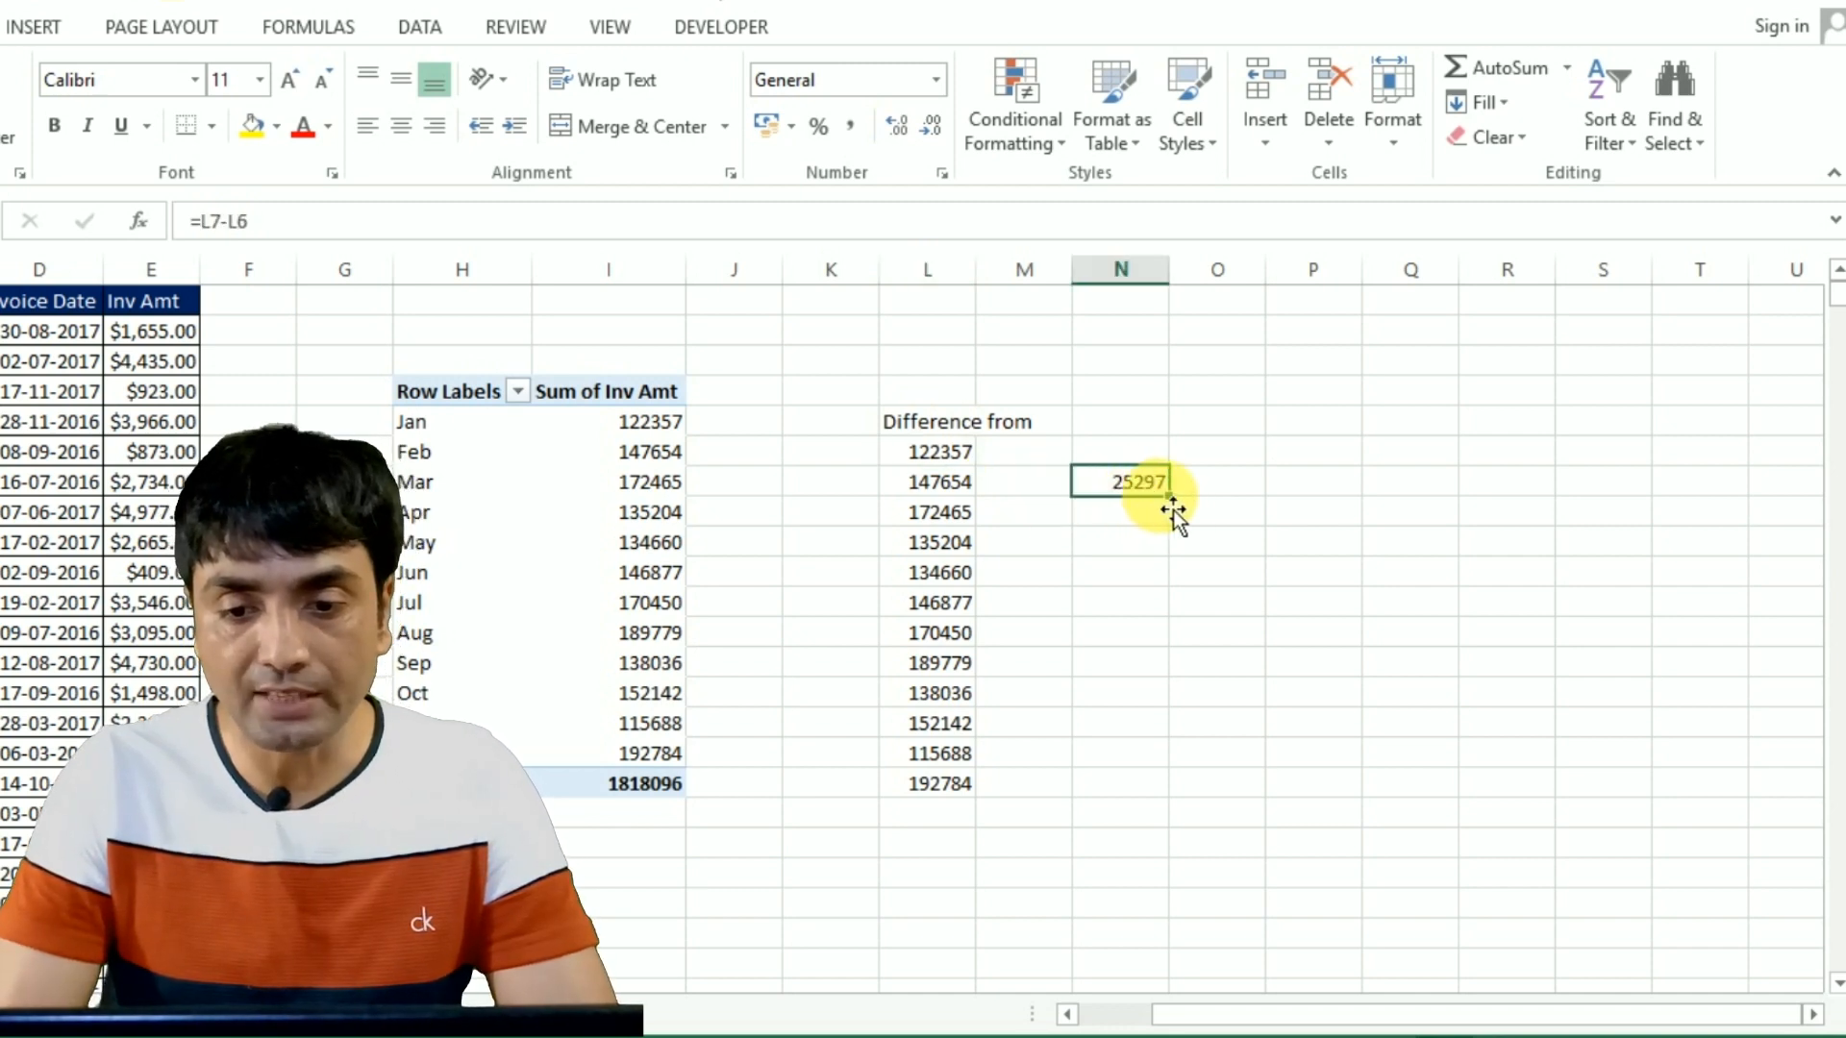
{"action": "left_click_drag", "start_coordinate": [1180, 504], "coordinate": [1163, 783]}
{"action": "double_click", "coordinate": [1140, 490]}
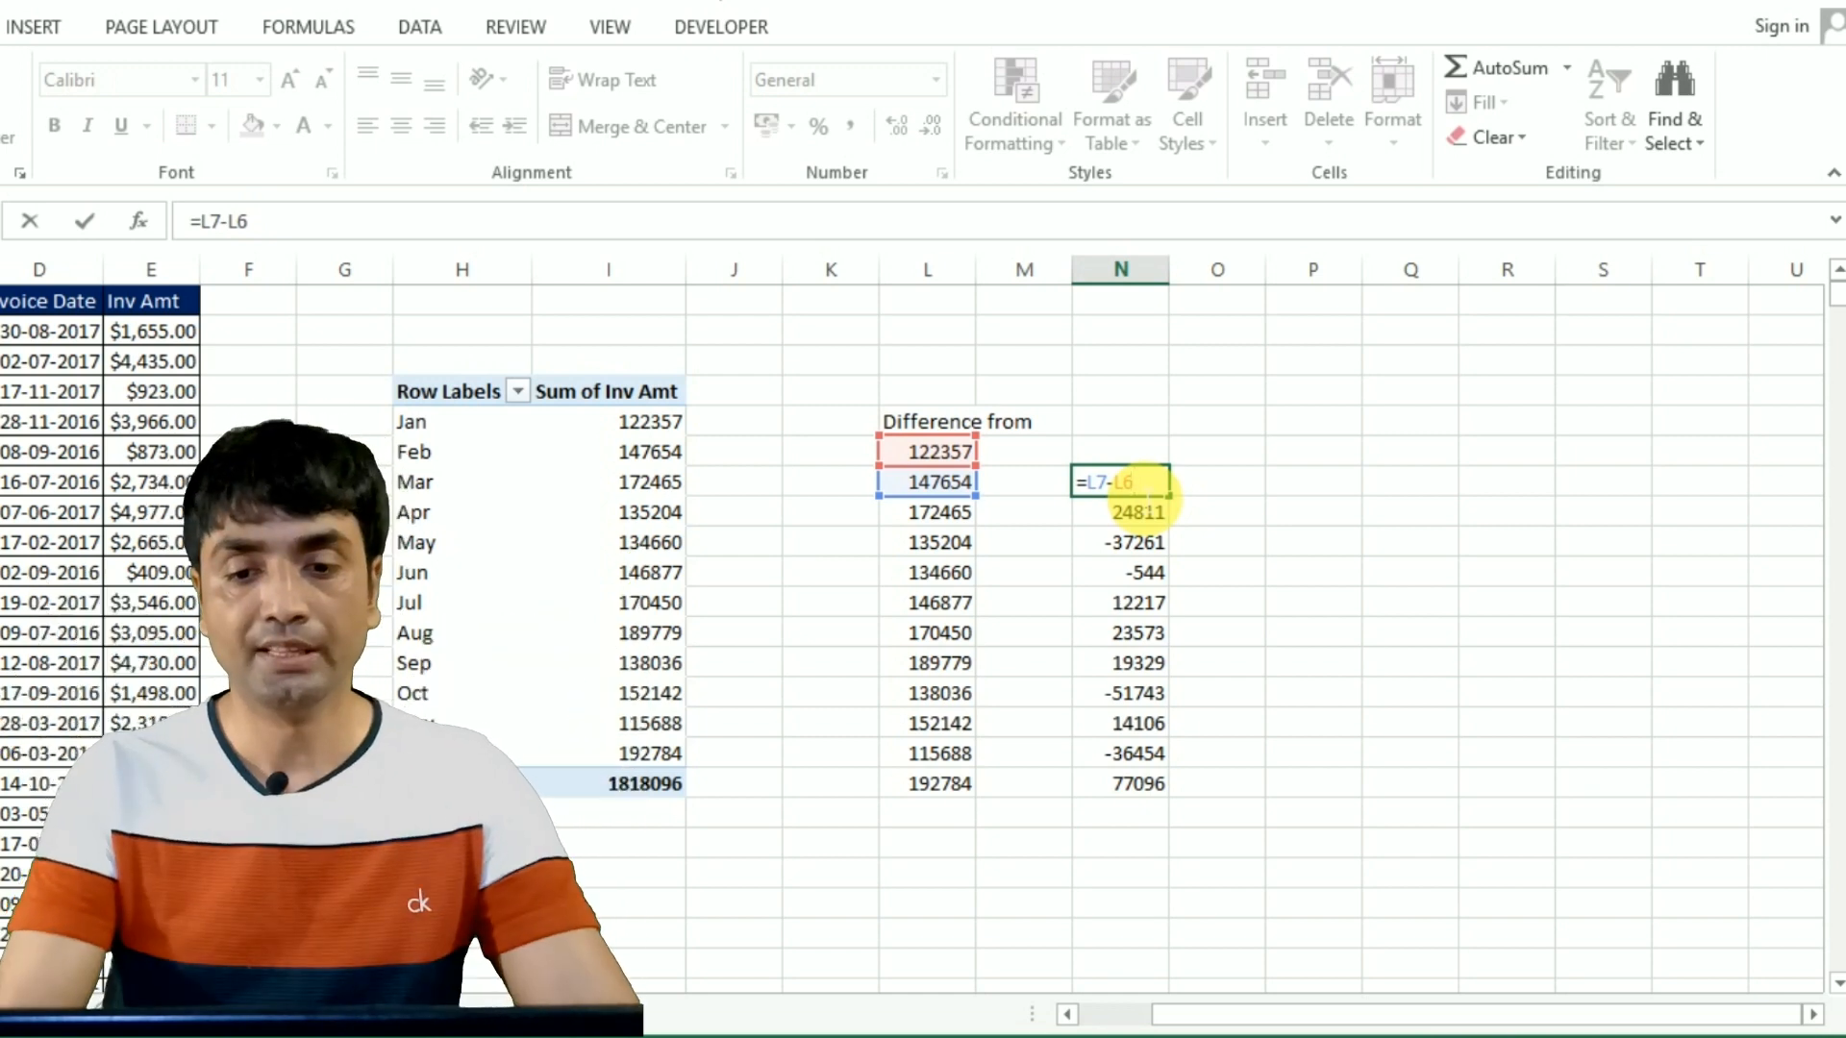
{"action": "key", "text": "Escape"}
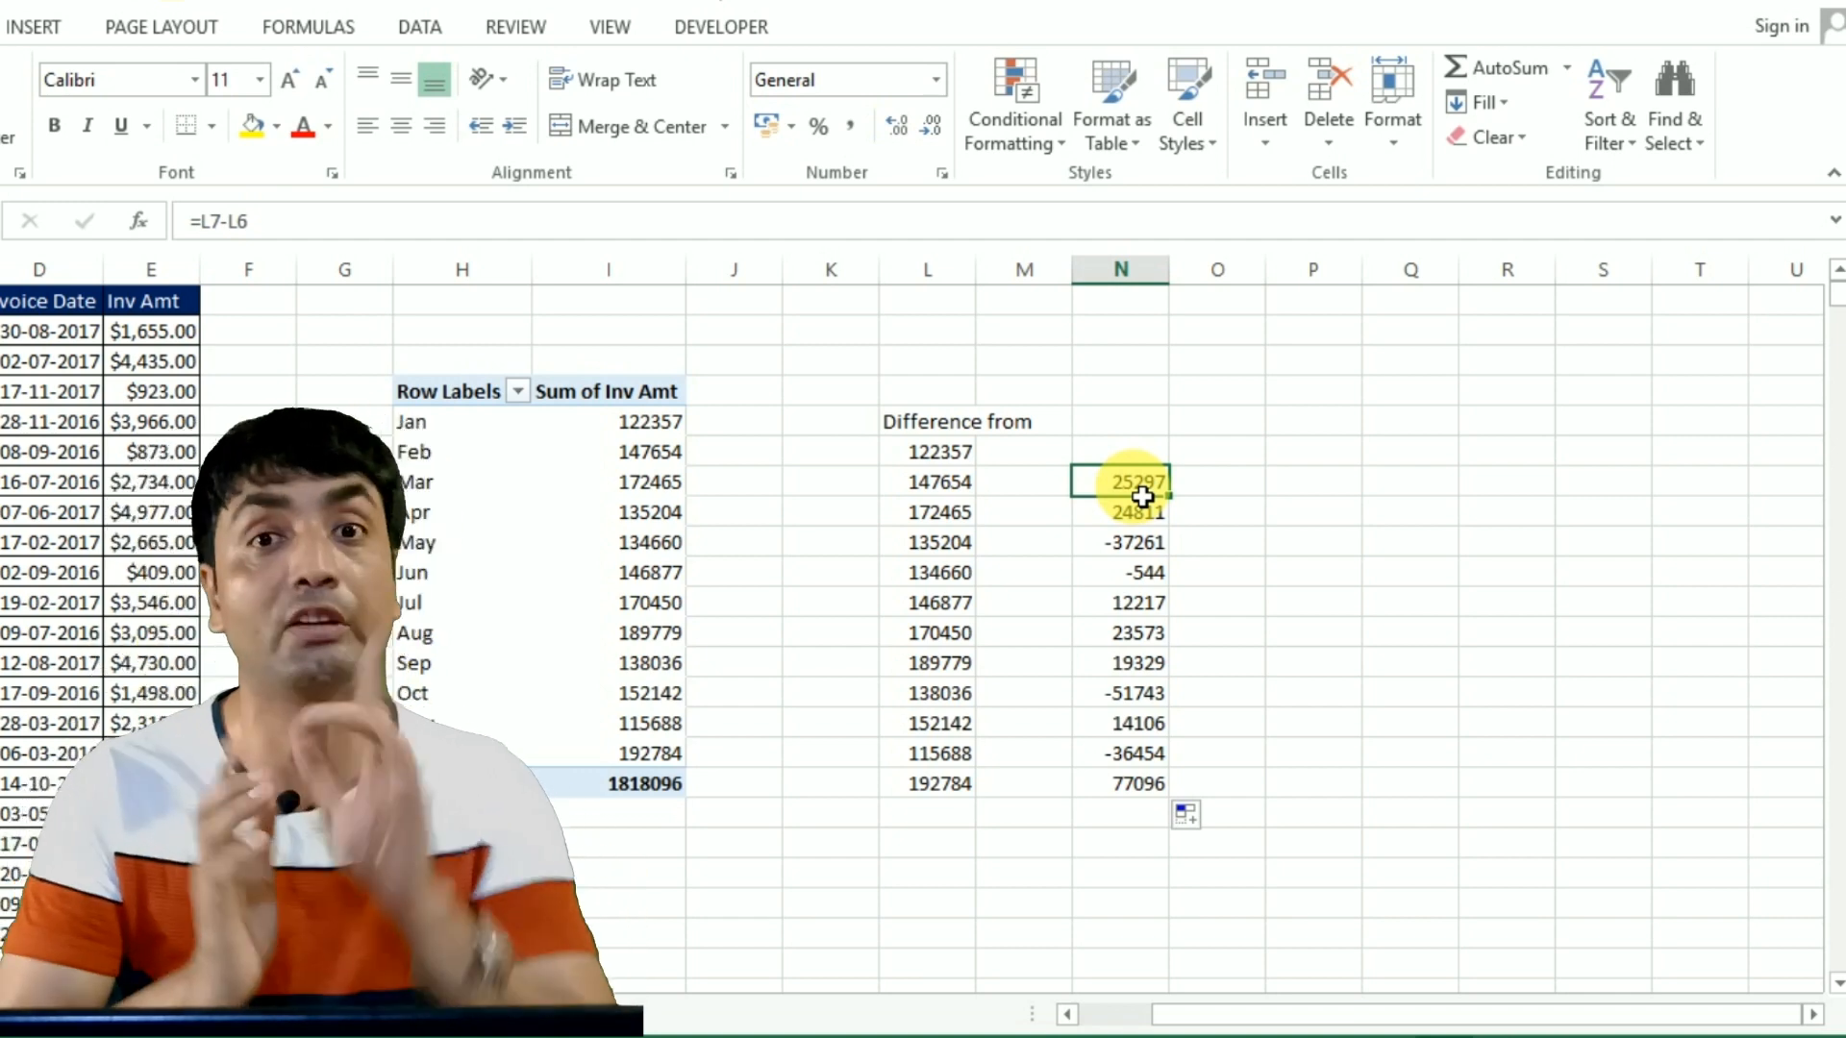
Step: Add Inv Amt to the PivotTable's values a second time
{"action": "left_click", "coordinate": [675, 451]}
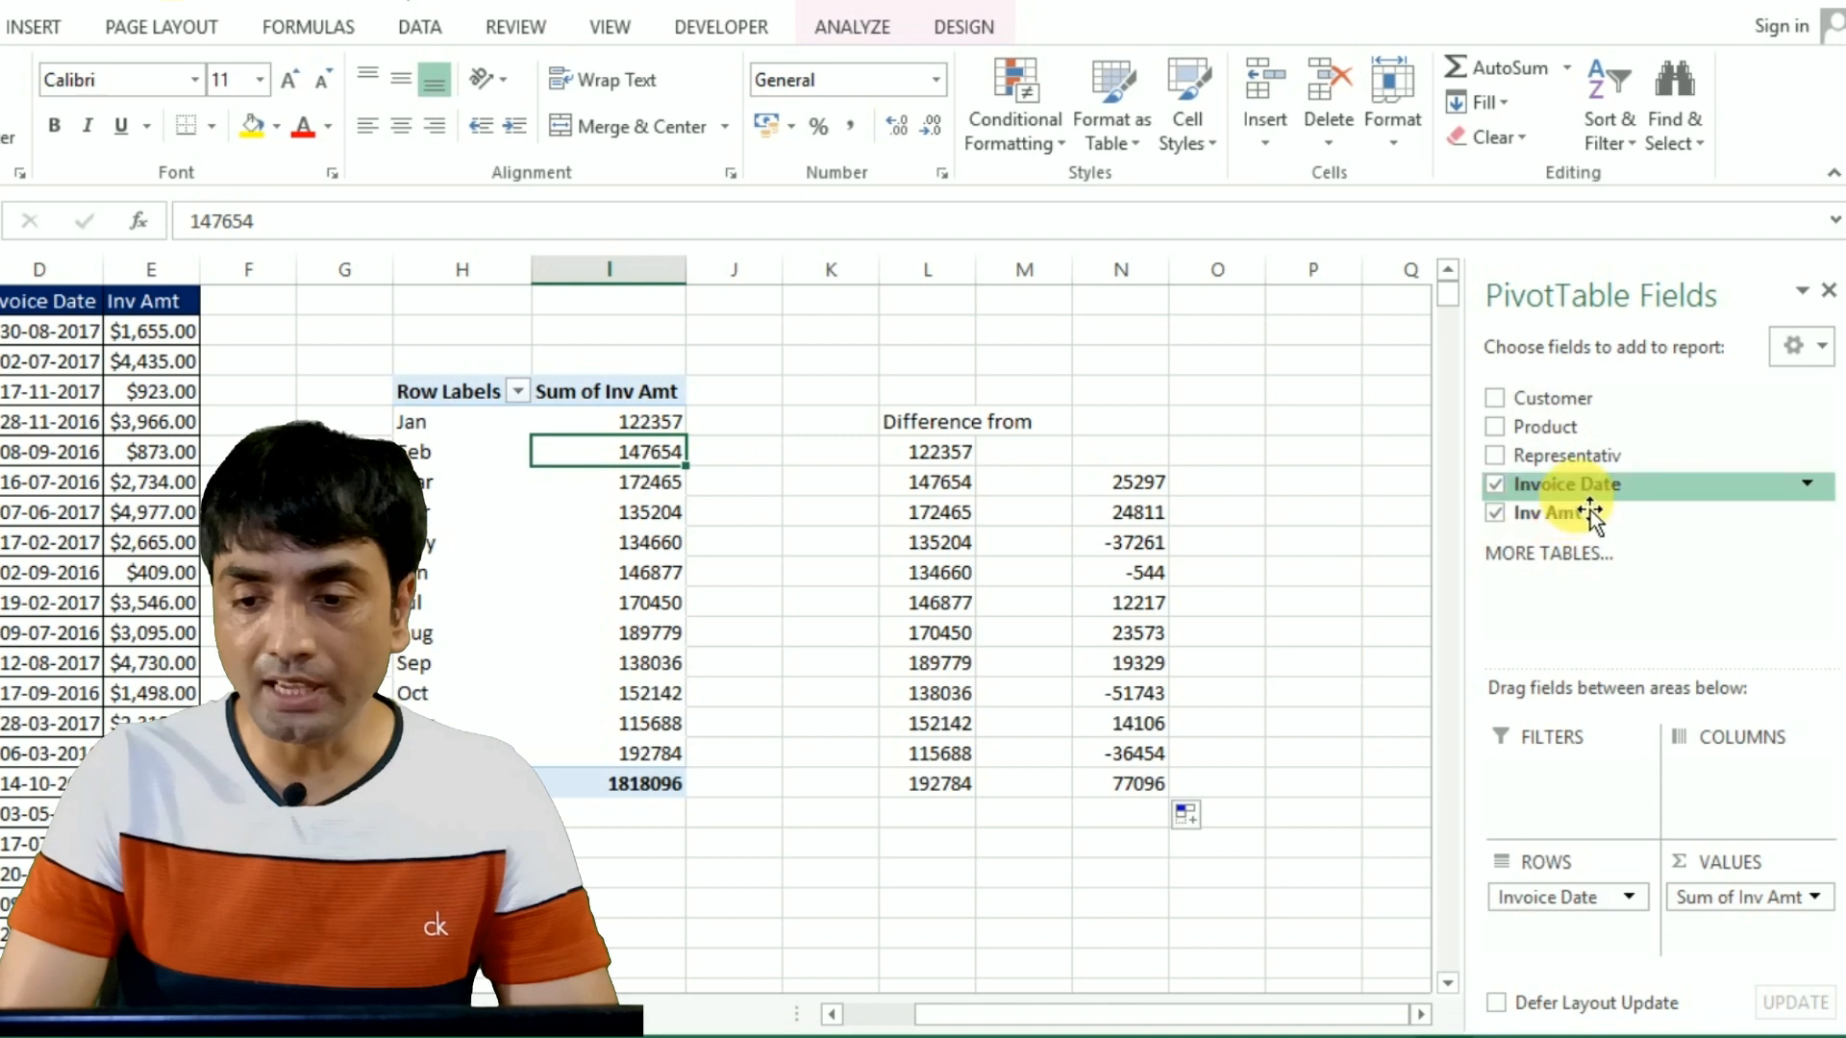
{"action": "left_click_drag", "start_coordinate": [1580, 531], "coordinate": [1732, 948]}
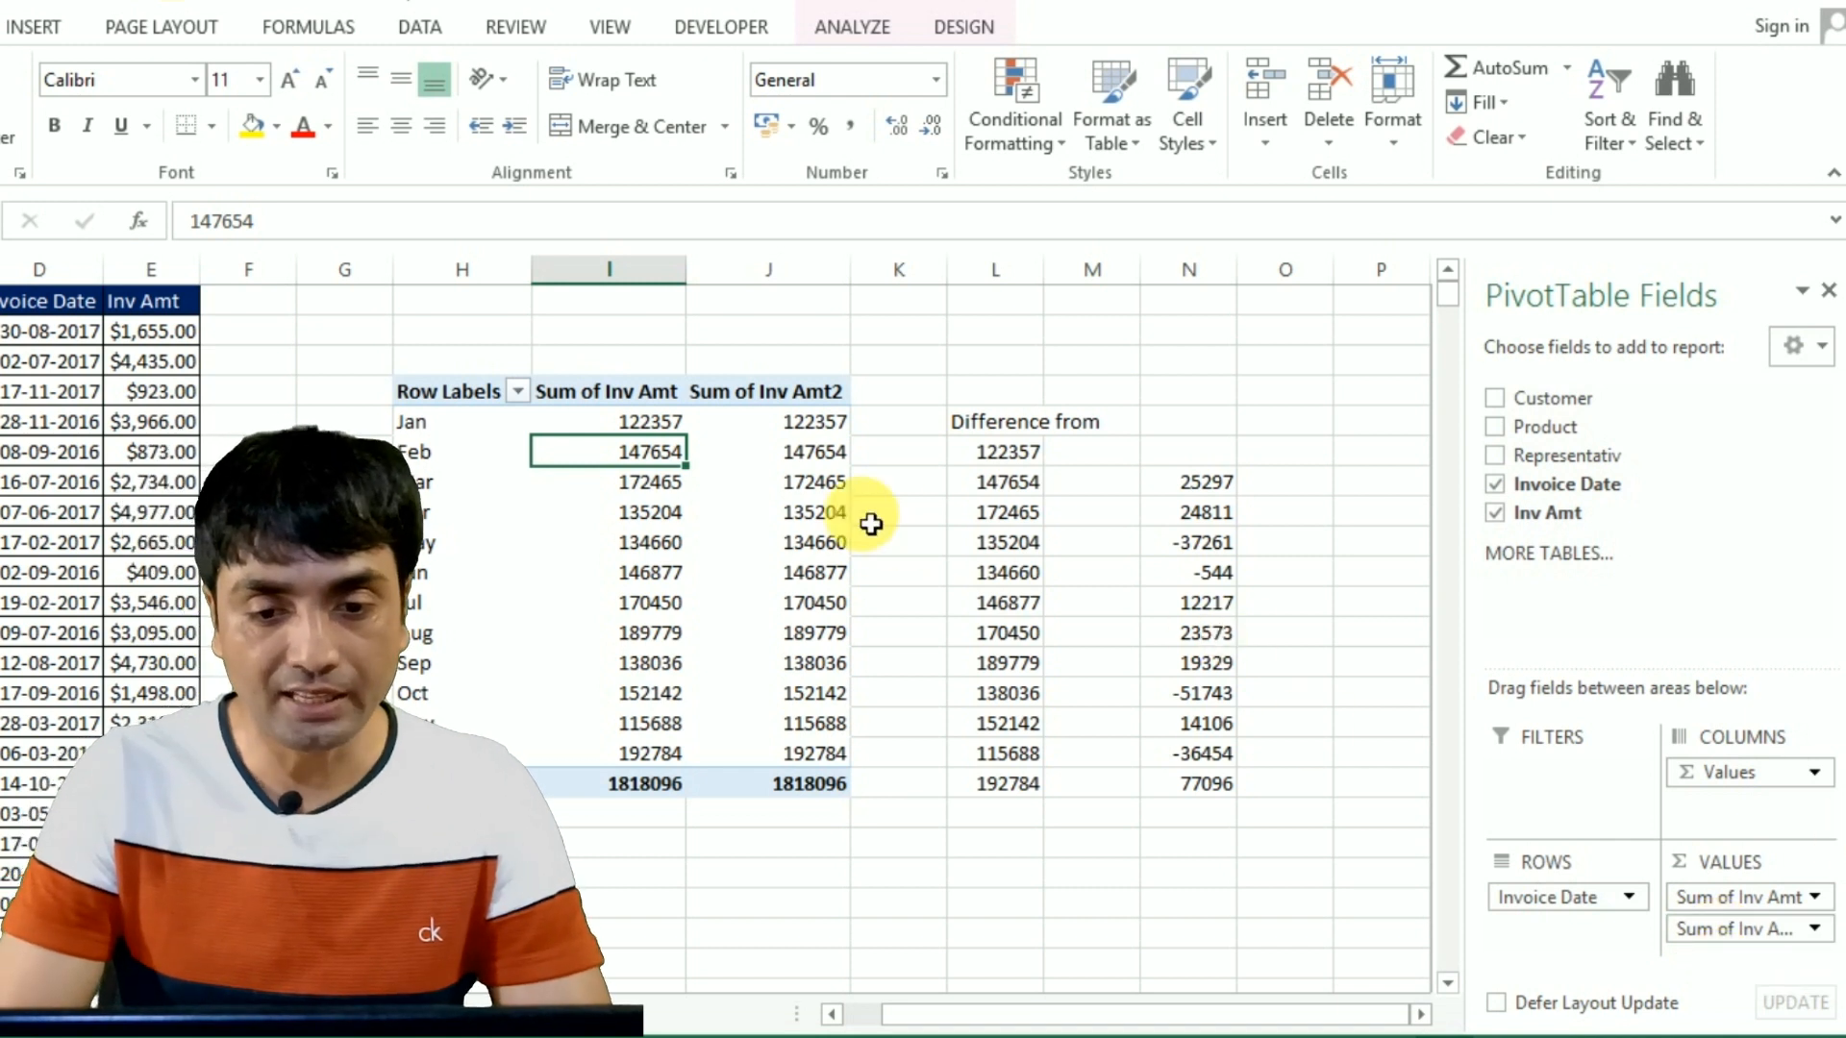
Step: In the value field settings of Sum of Inv Amt2, choose Difference From as the Show Values As calculation
{"action": "left_click", "coordinate": [833, 511]}
{"action": "right_click", "coordinate": [829, 504]}
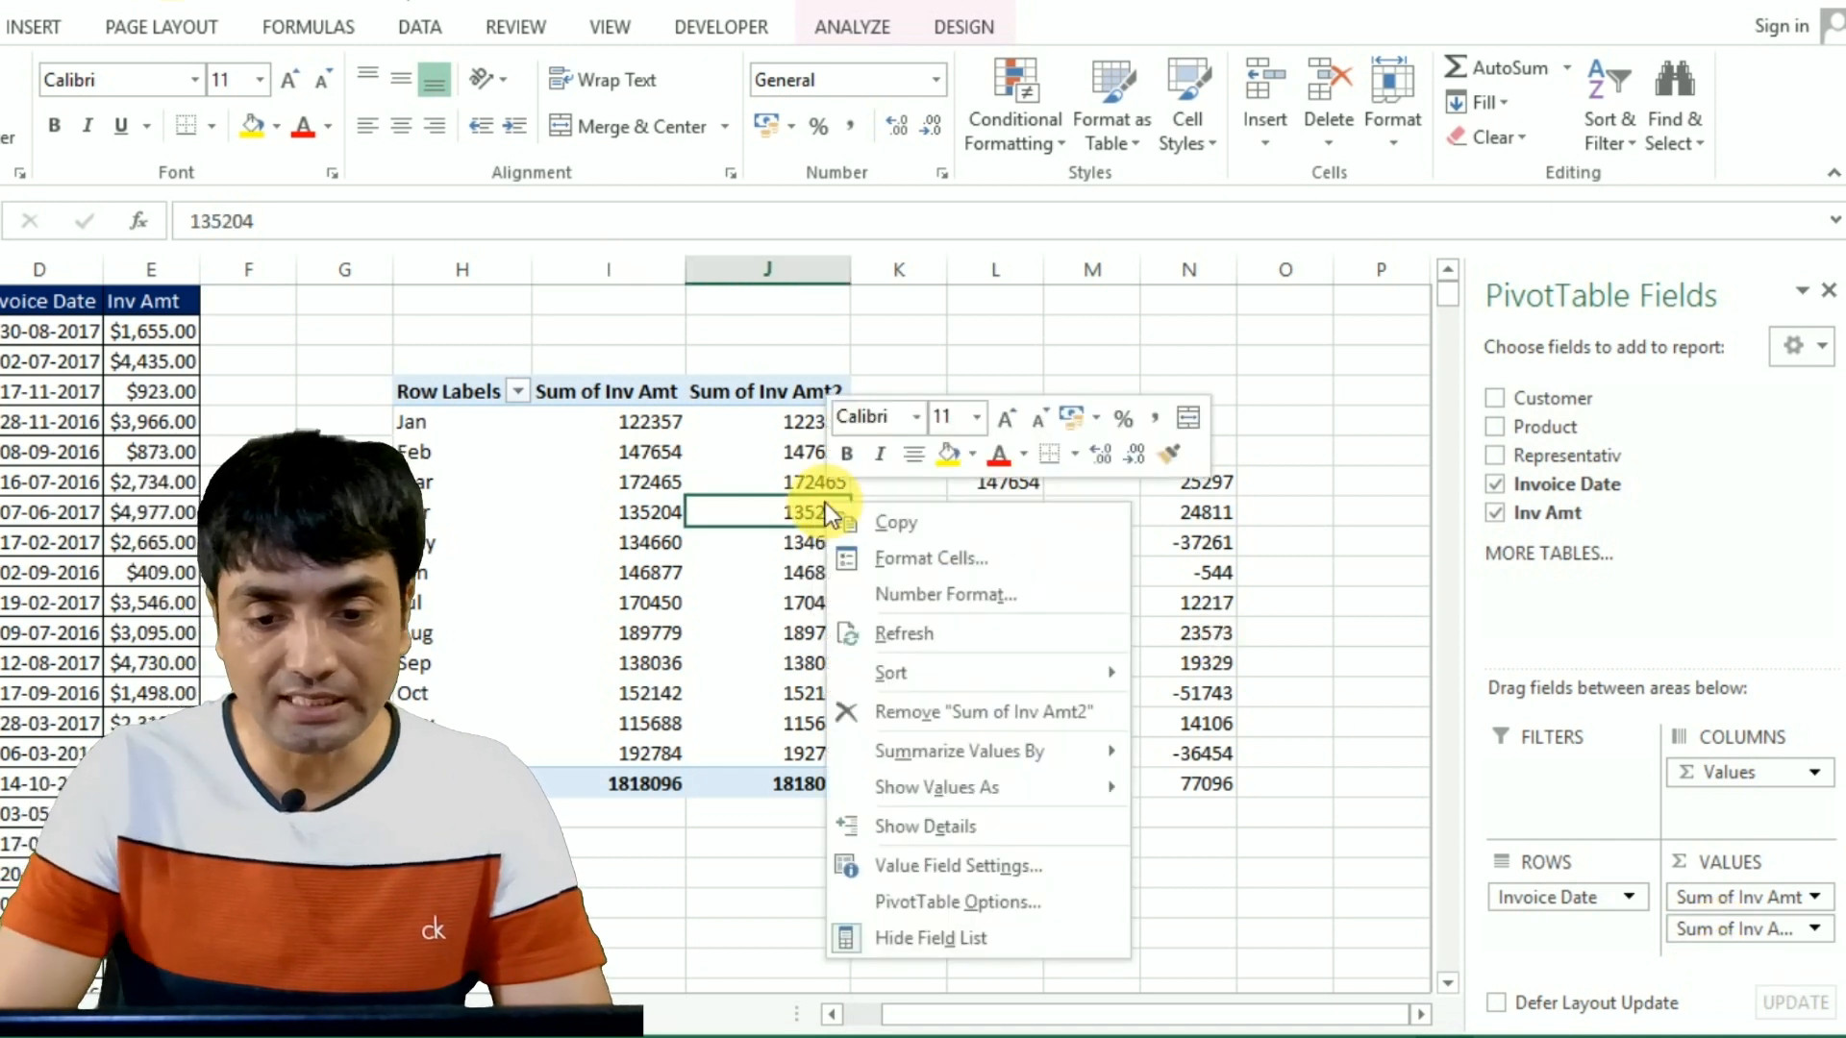
{"action": "mouse_move", "coordinate": [962, 796]}
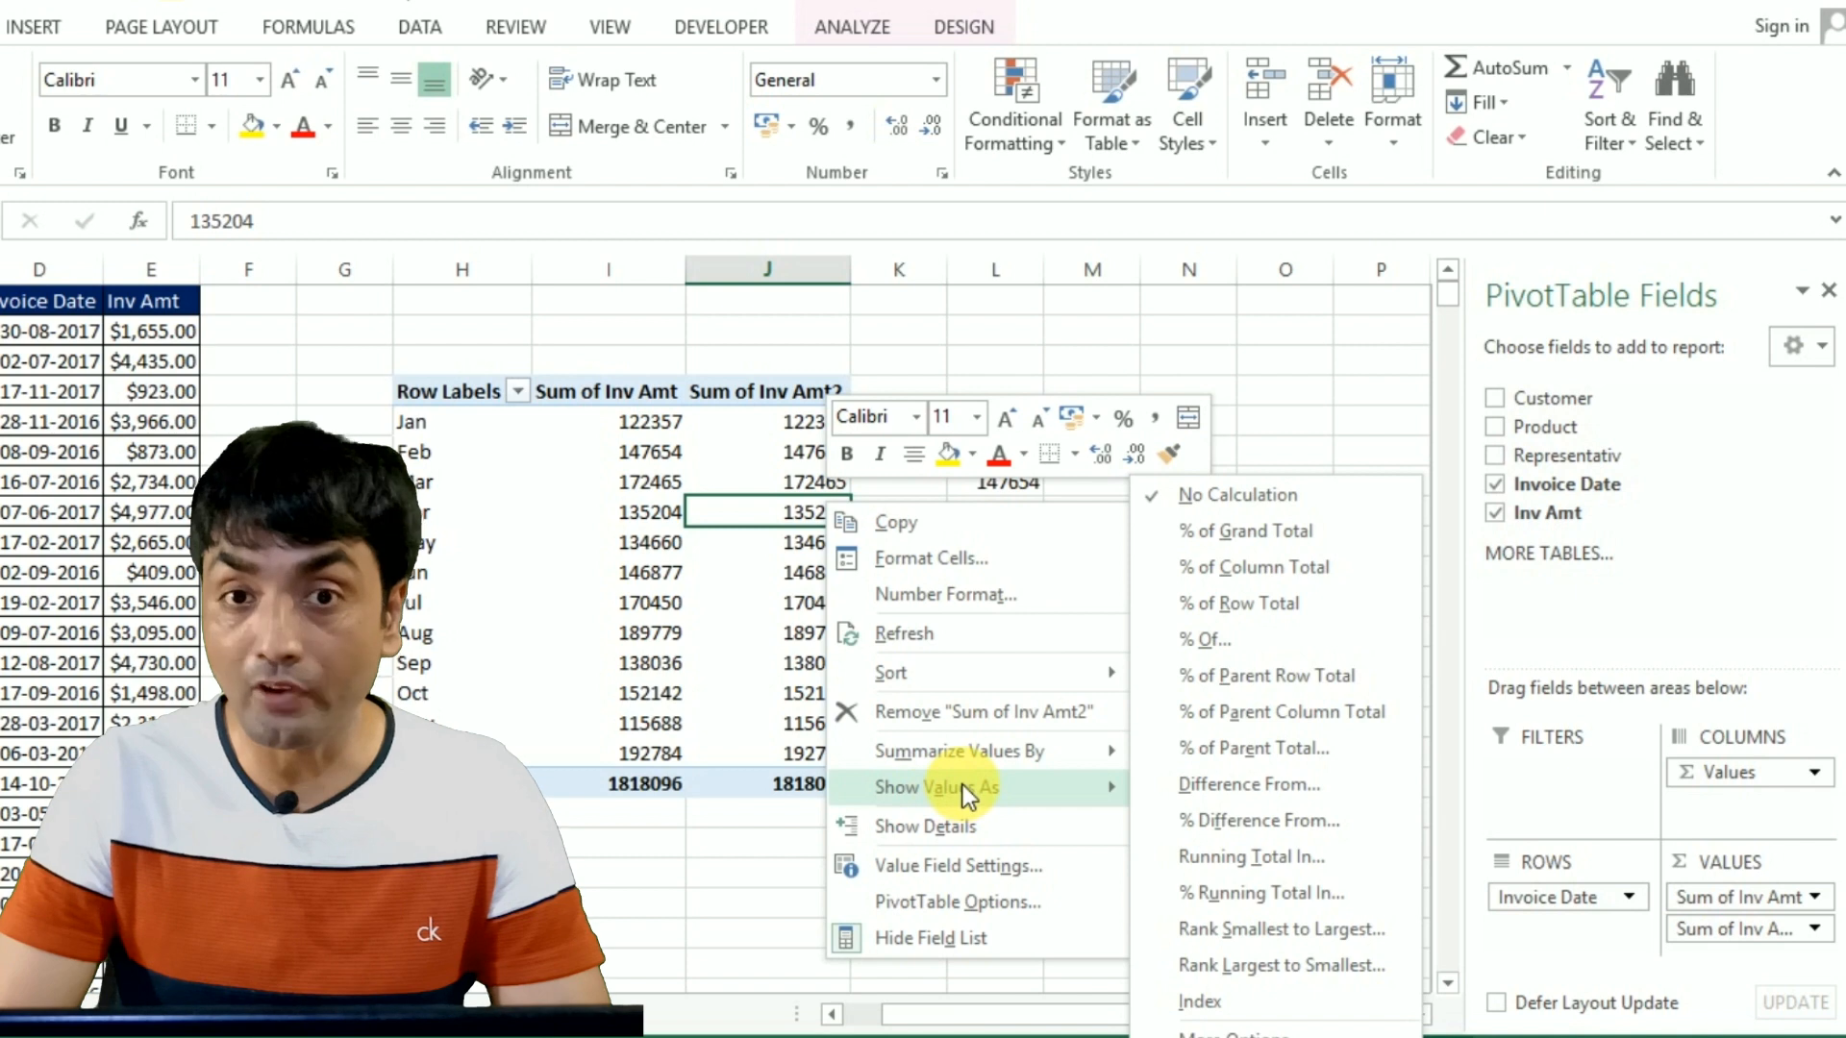
{"action": "left_click", "coordinate": [1219, 1030]}
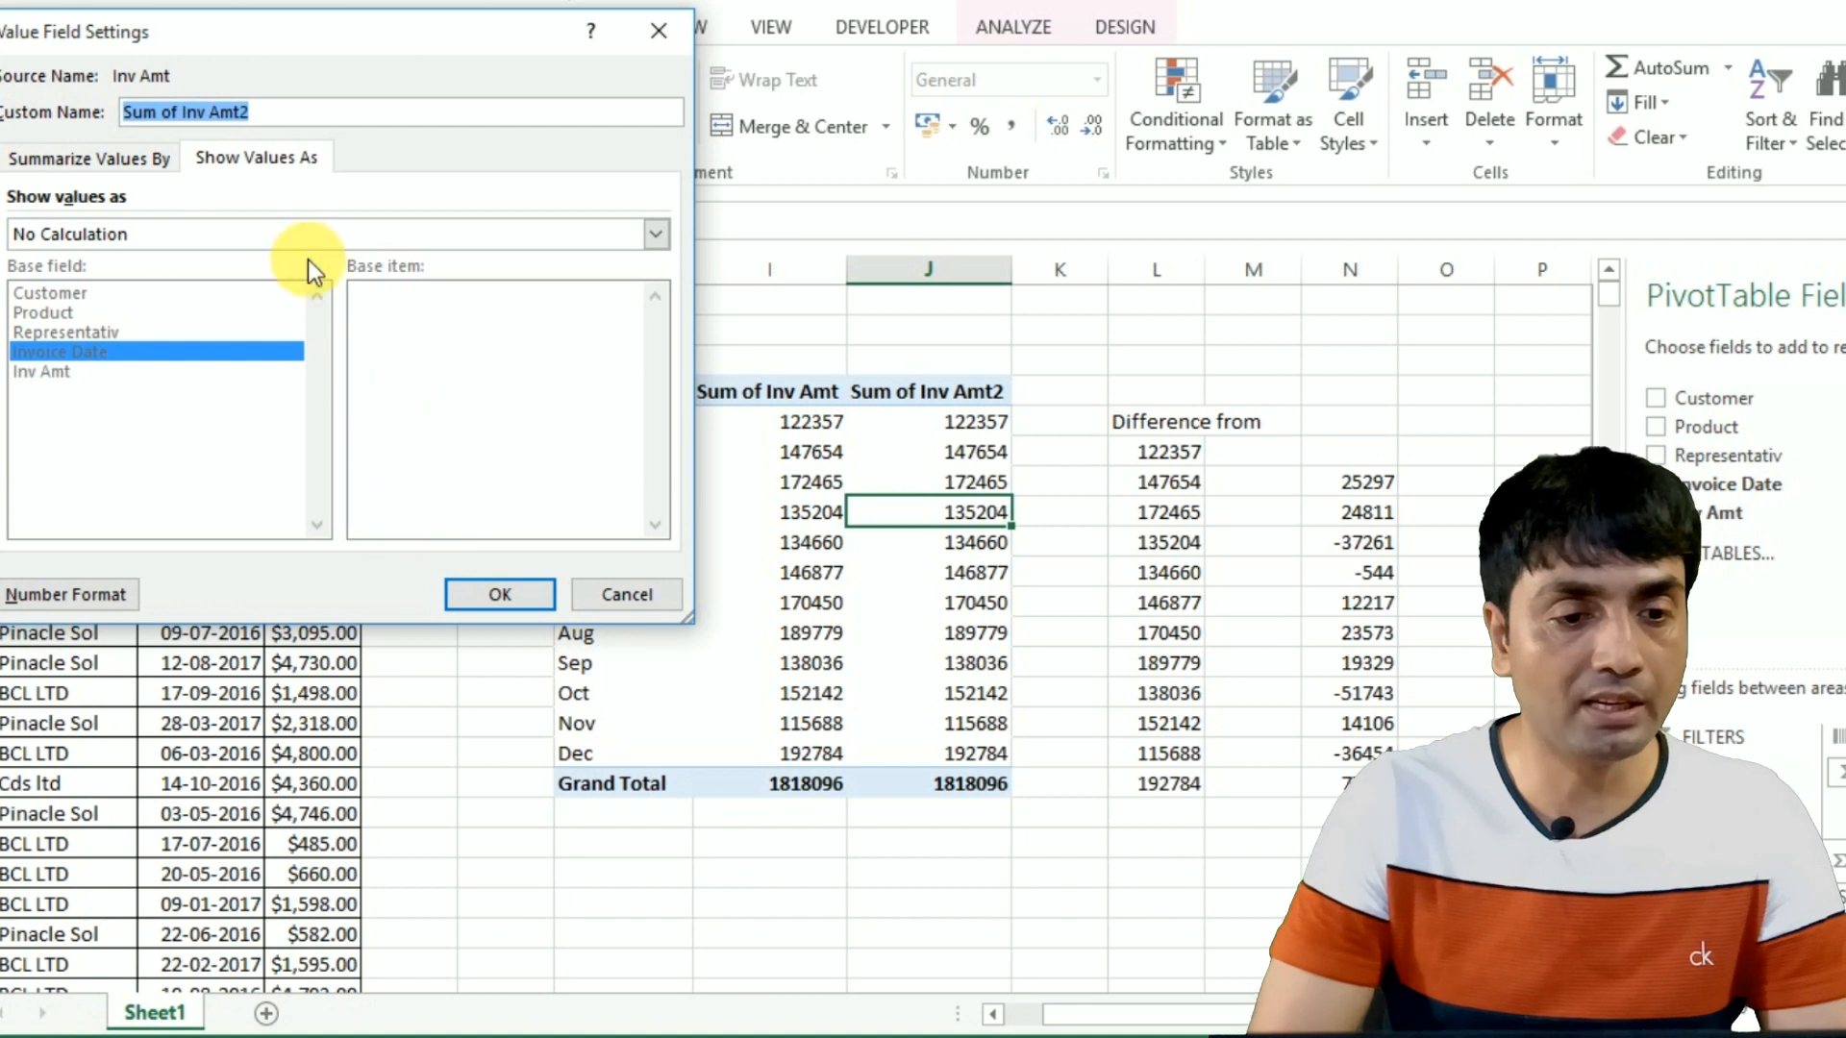
{"action": "left_click", "coordinate": [328, 233]}
{"action": "left_click", "coordinate": [652, 357]}
{"action": "left_click", "coordinate": [652, 356]}
{"action": "left_click", "coordinate": [652, 357]}
{"action": "left_click", "coordinate": [652, 357]}
{"action": "left_click", "coordinate": [652, 356]}
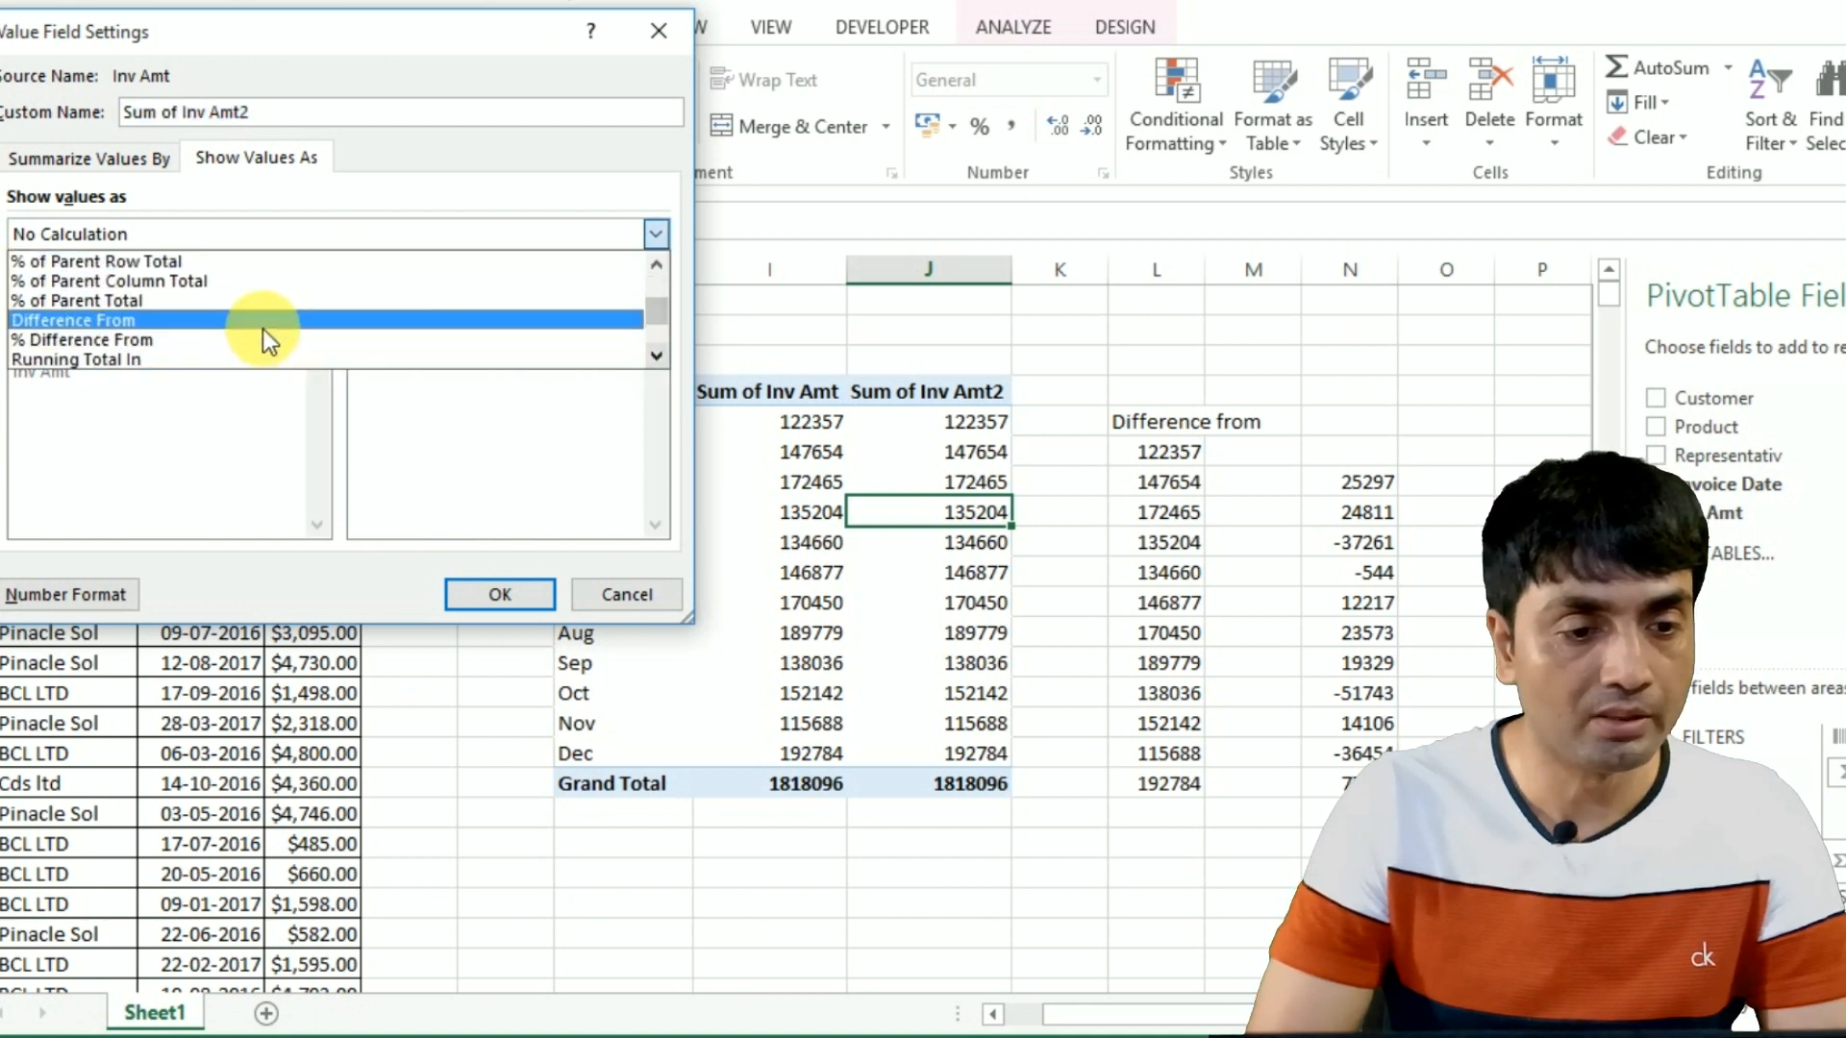
{"action": "left_click", "coordinate": [238, 321]}
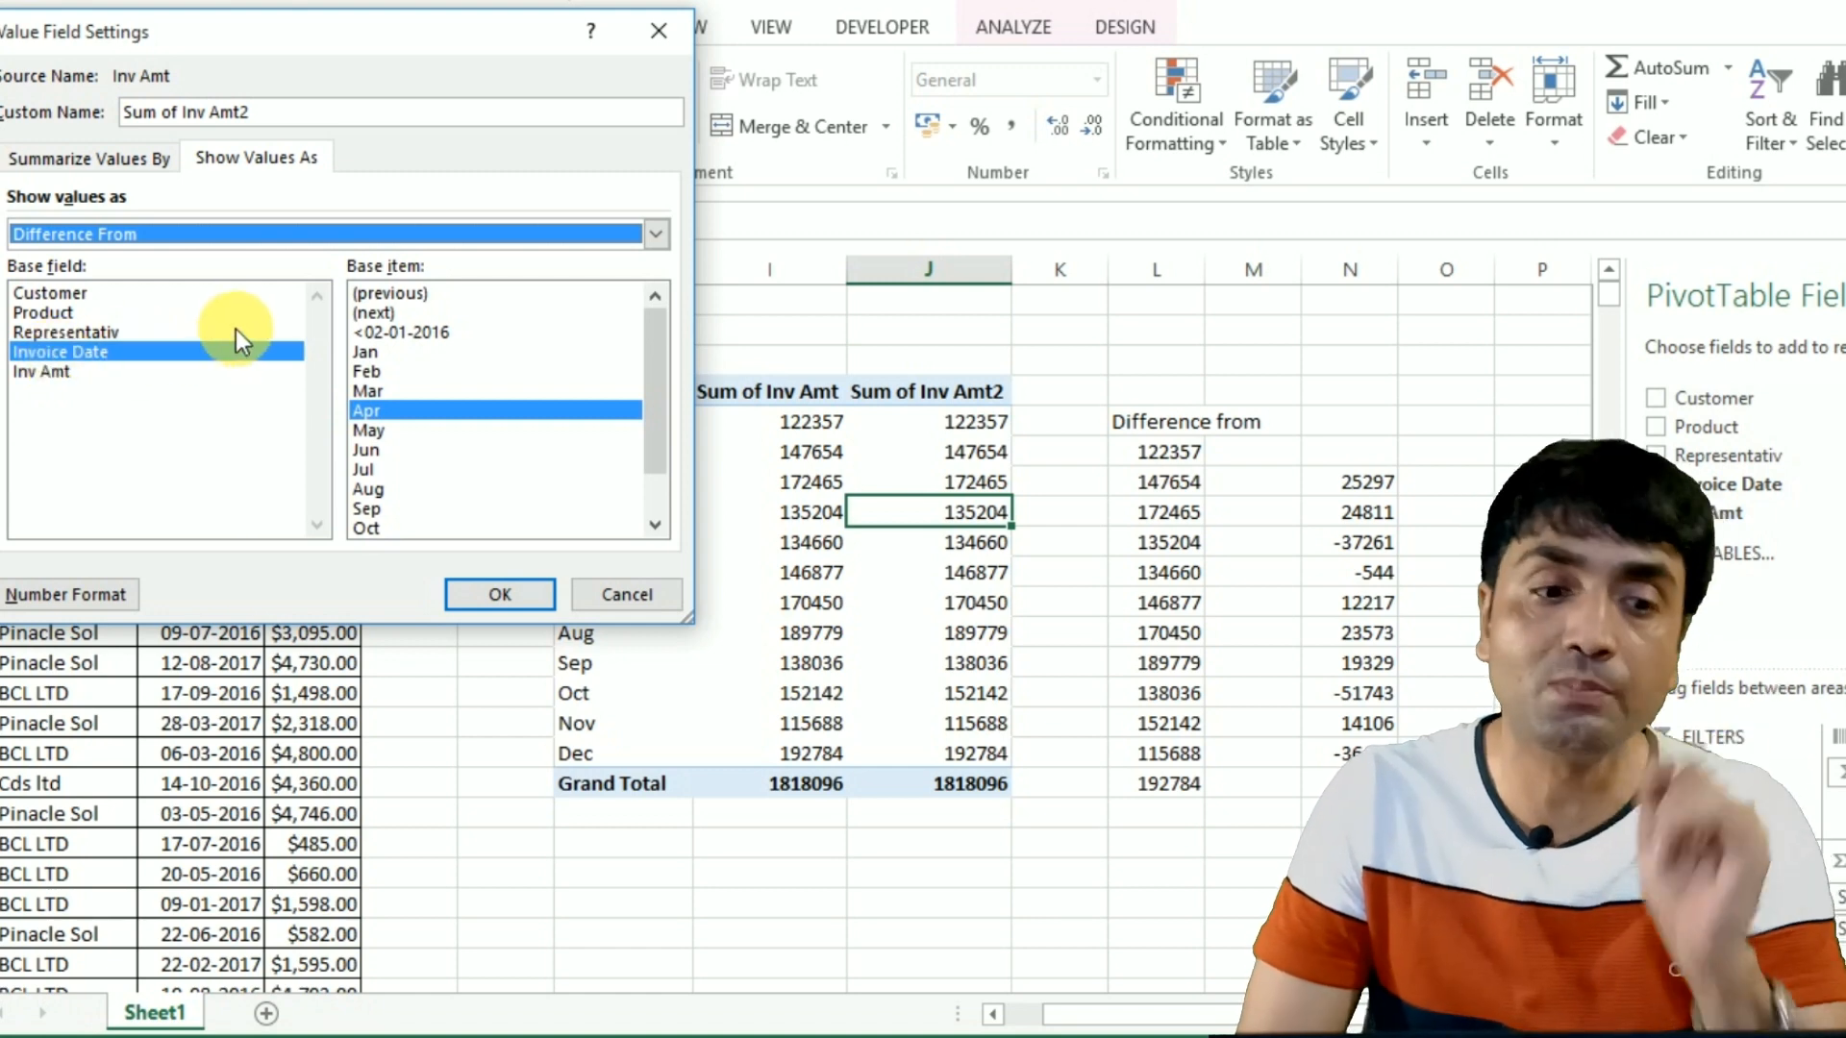
Step: Set the base item to (previous) with Invoice Date as the base field, and apply the calculation to the PivotTable
{"action": "left_click", "coordinate": [389, 293]}
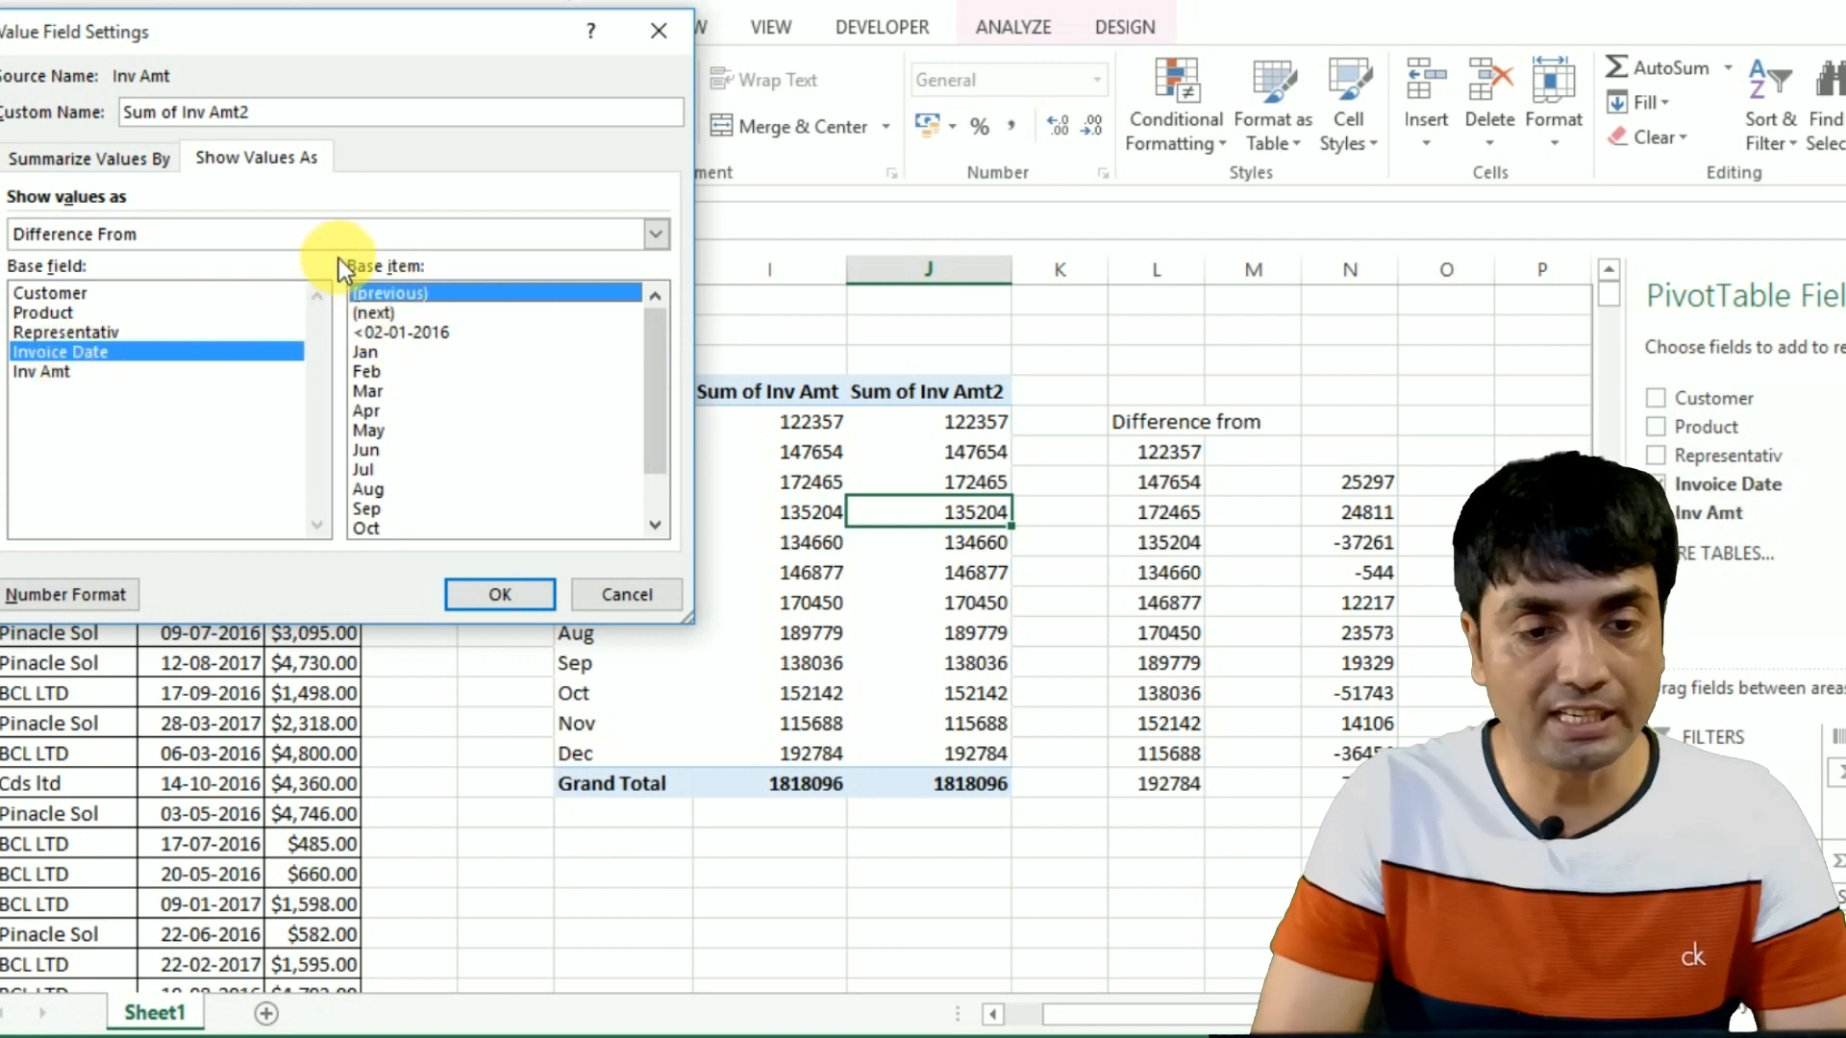
{"action": "left_click", "coordinate": [501, 595]}
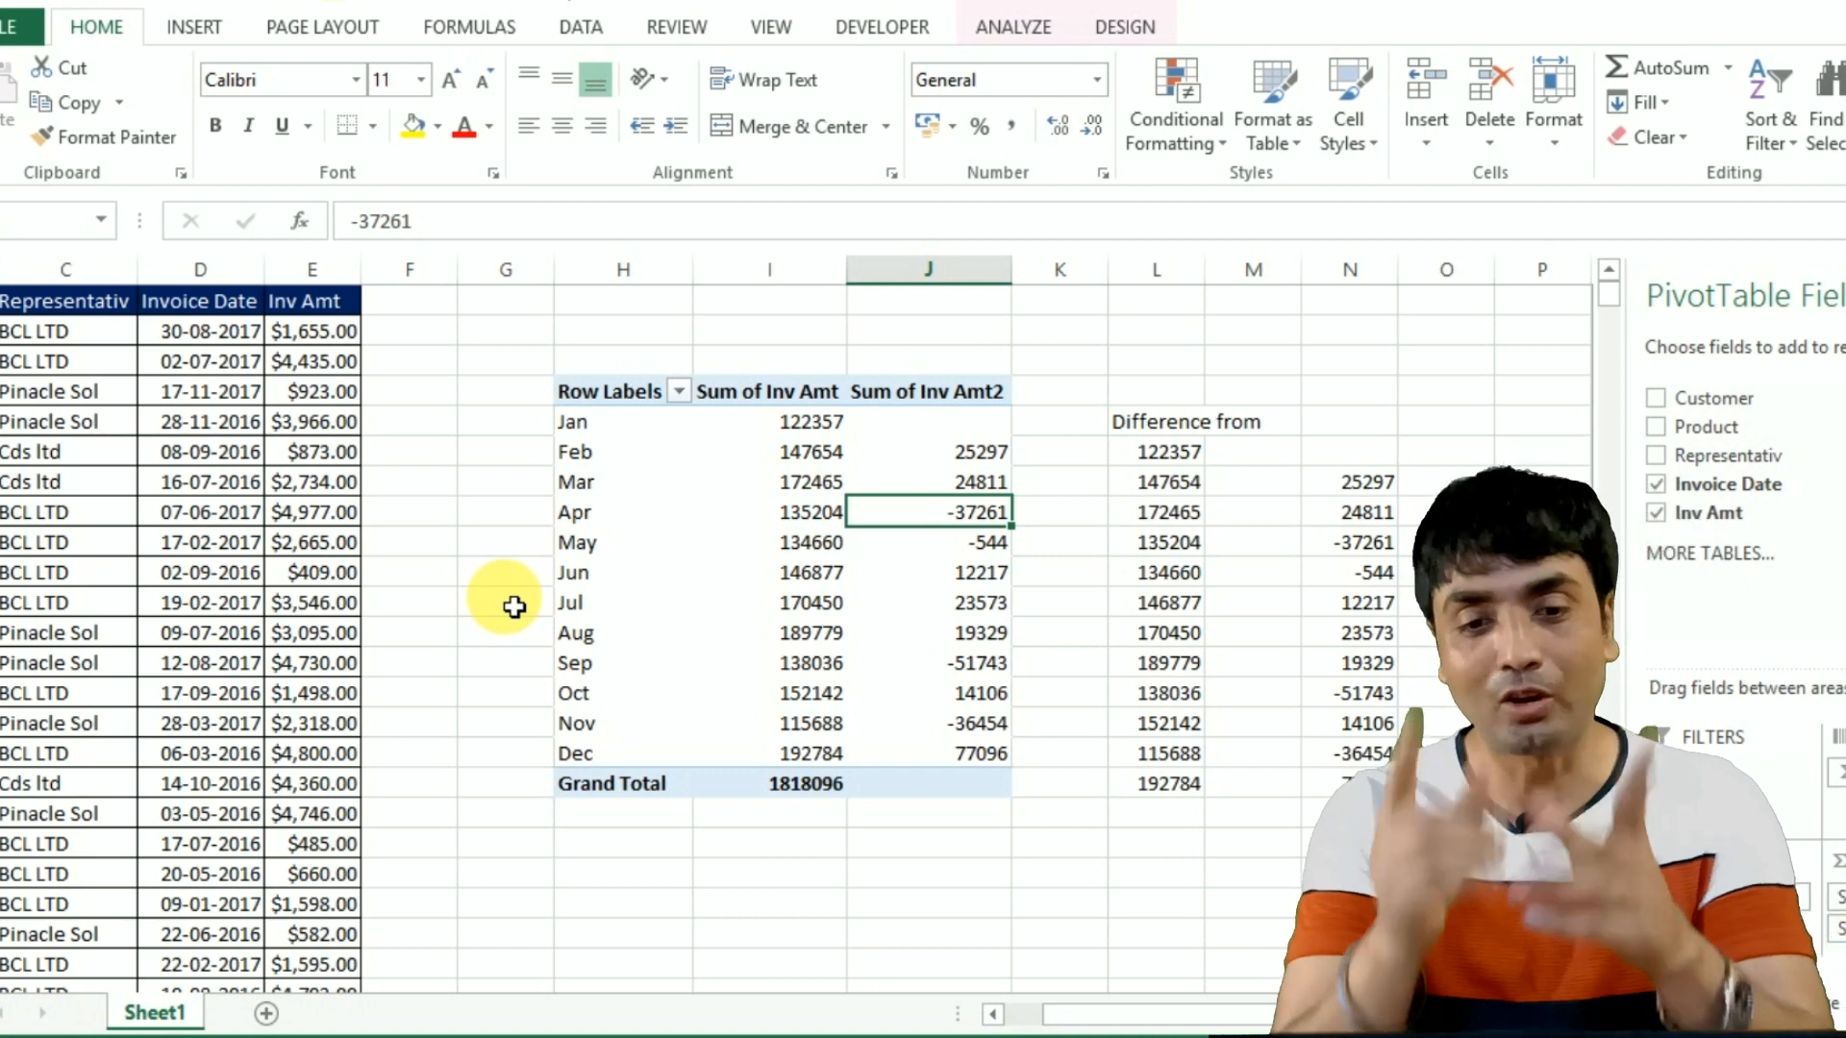
{"action": "mouse_move", "coordinate": [946, 522]}
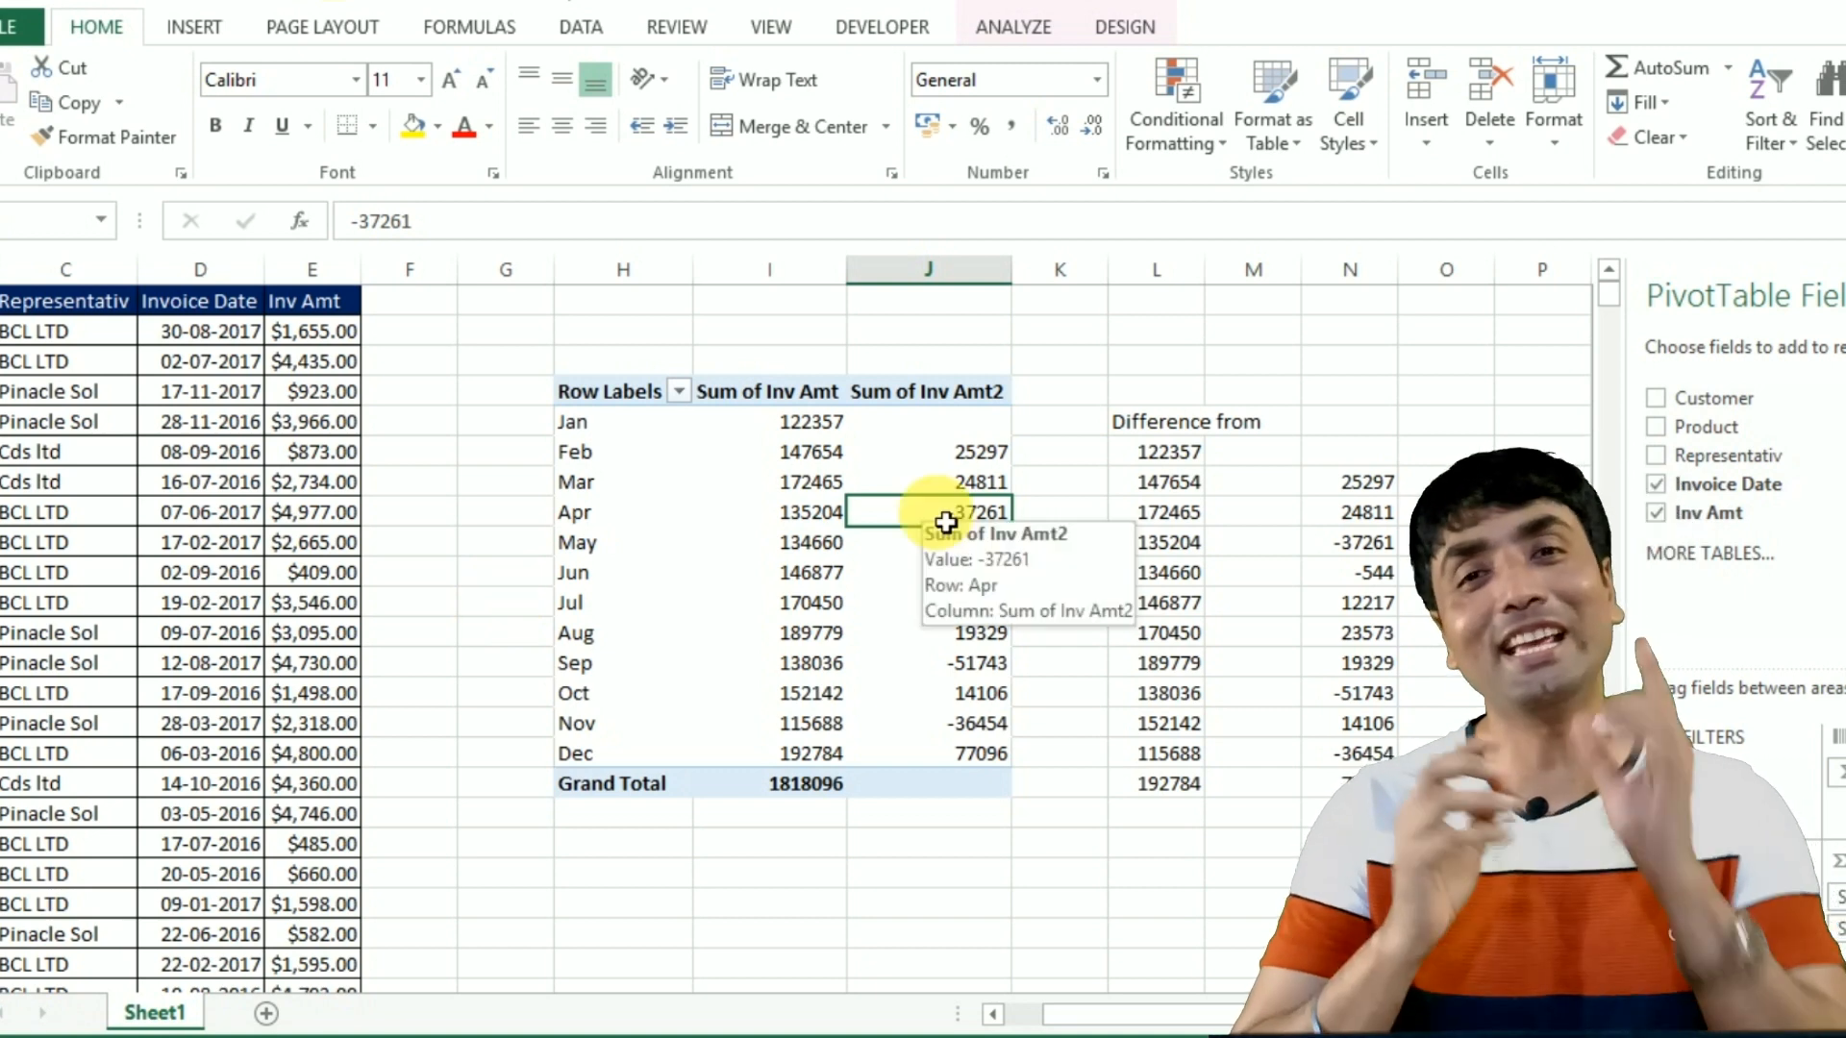